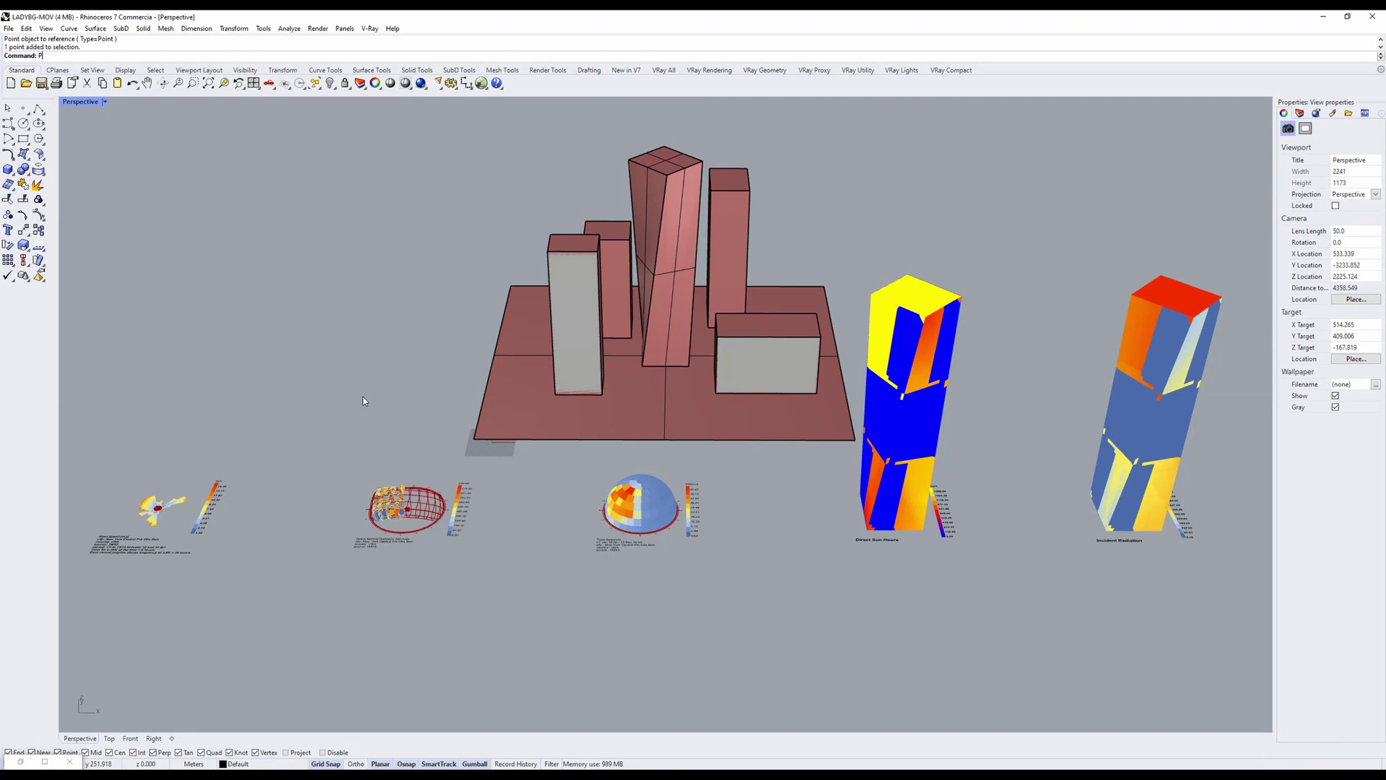
pyautogui.moveTo(363, 396); pyautogui.dragTo(363, 398, button='right')
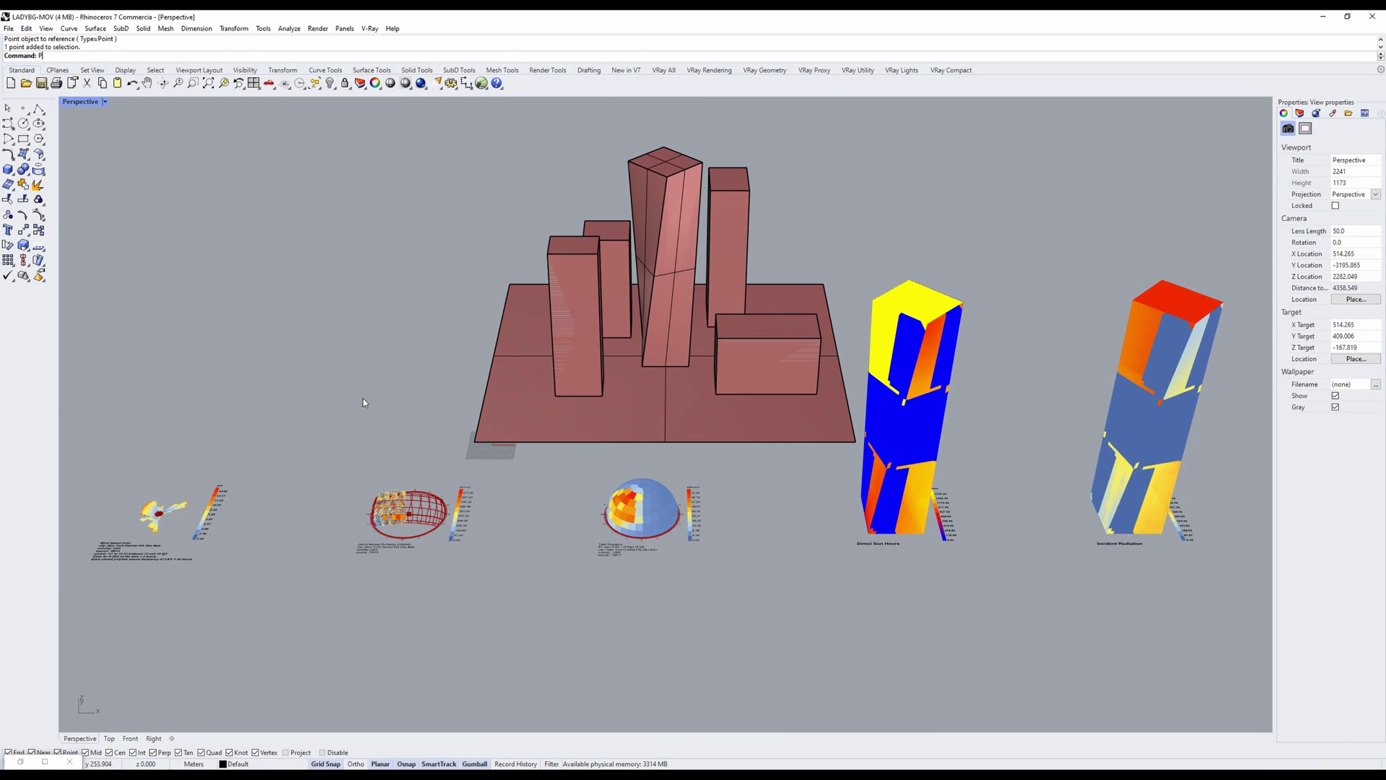
pyautogui.moveTo(361, 398)
pyautogui.mouseDown(button='right')
pyautogui.moveTo(377, 369)
pyautogui.moveTo(362, 396)
pyautogui.moveTo(388, 380)
pyautogui.moveTo(460, 398)
pyautogui.moveTo(346, 421)
pyautogui.moveTo(344, 387)
pyautogui.moveTo(356, 385)
pyautogui.moveTo(356, 409)
pyautogui.mouseUp(button='right')
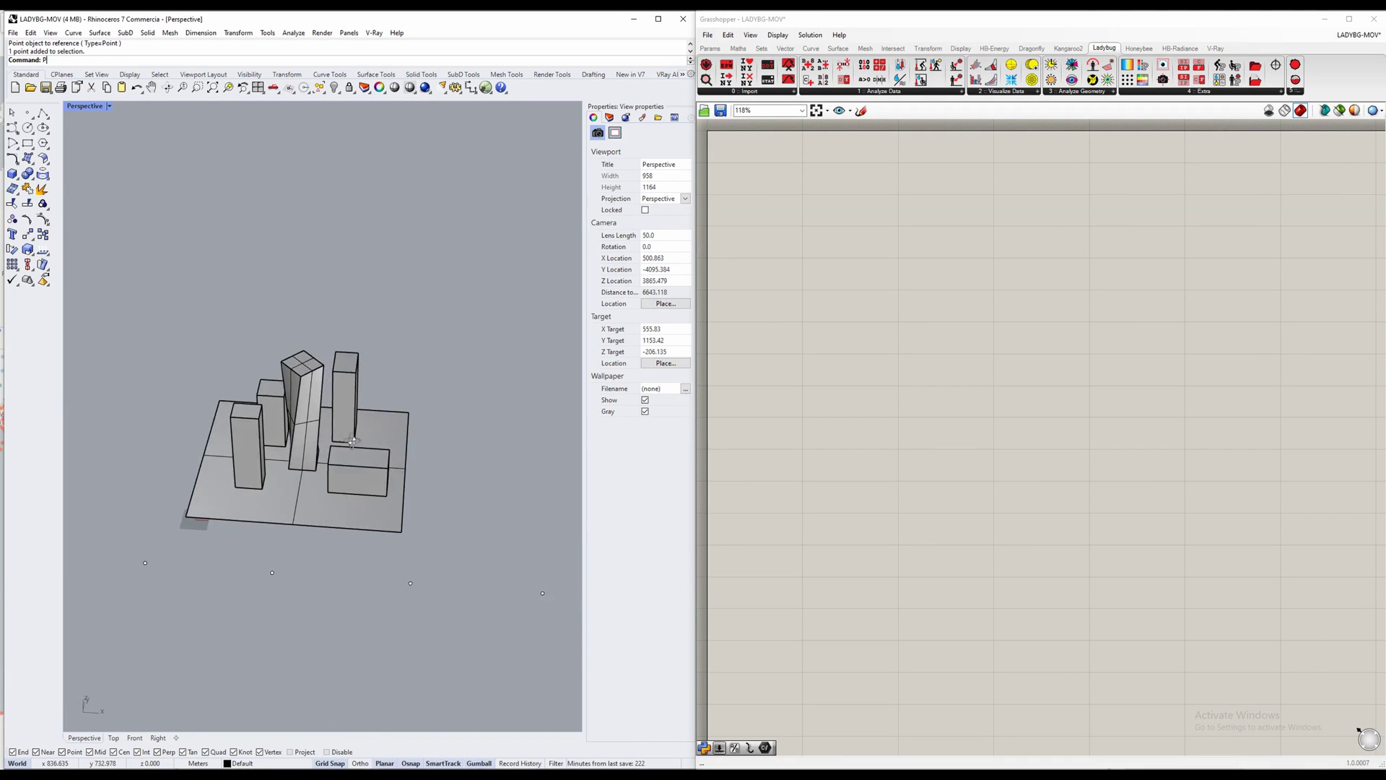
pyautogui.moveTo(353, 442); pyautogui.dragTo(370, 423, button='right')
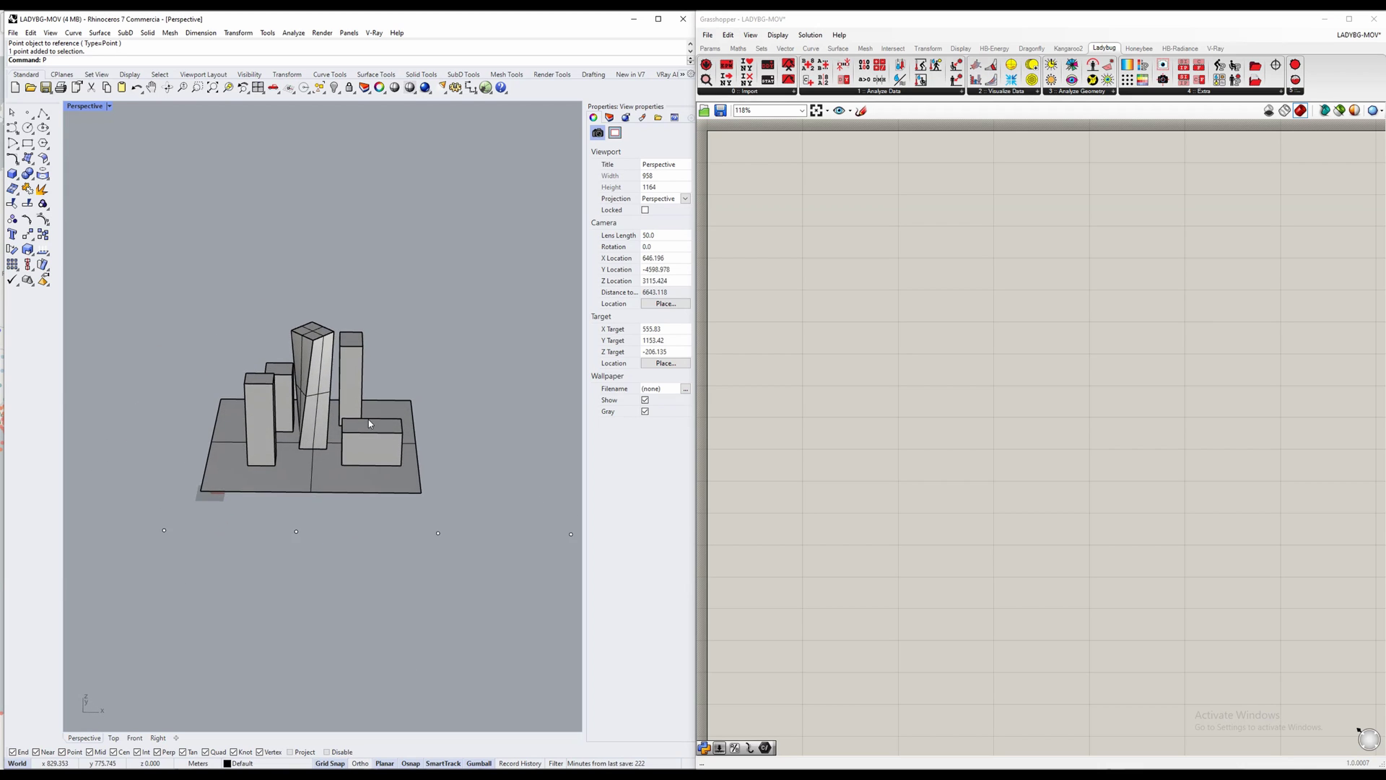
pyautogui.scroll(-3, 370, 423)
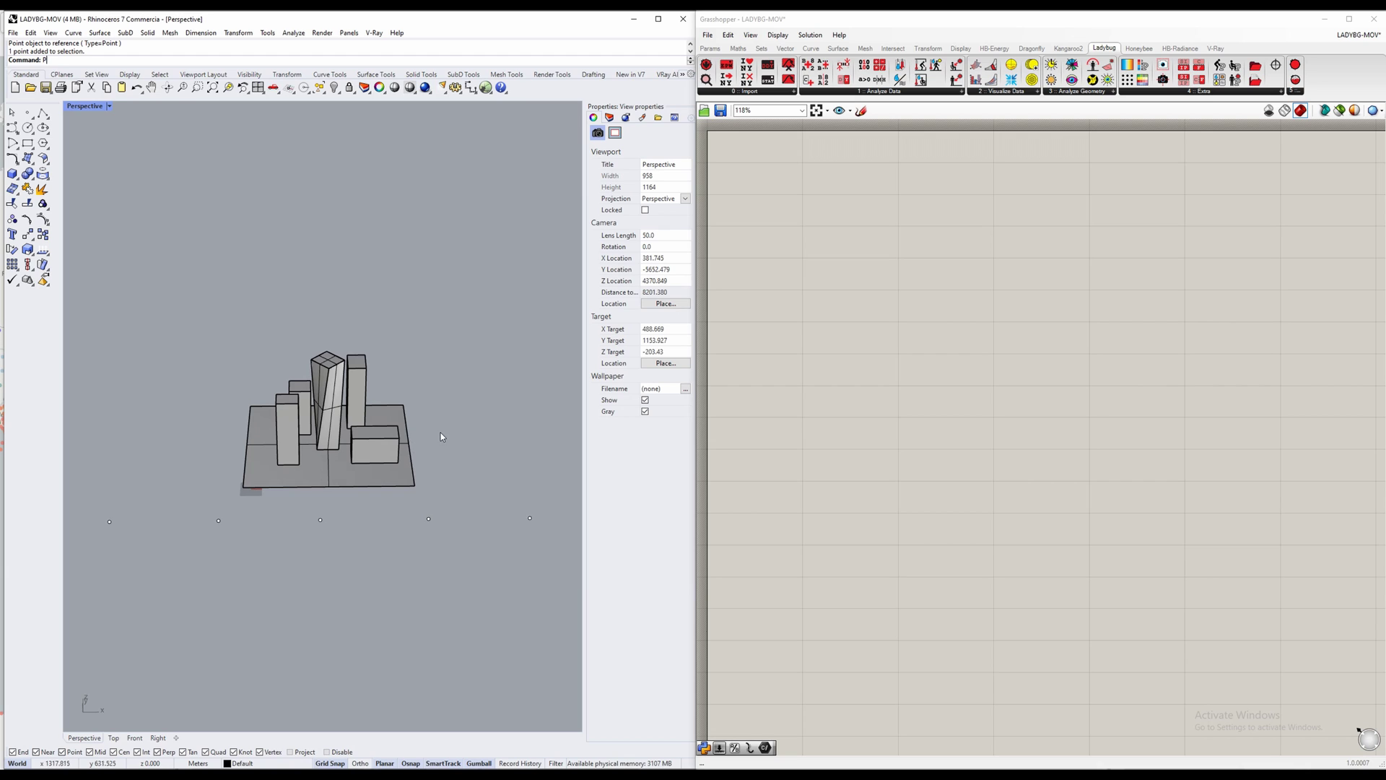
pyautogui.moveTo(448, 427); pyautogui.dragTo(443, 433, button='right')
# Step: Switch to the Grasshopper canvas and add a File Path parameter
pyautogui.click(844, 383)
pyautogui.scroll(-2, 846, 387)
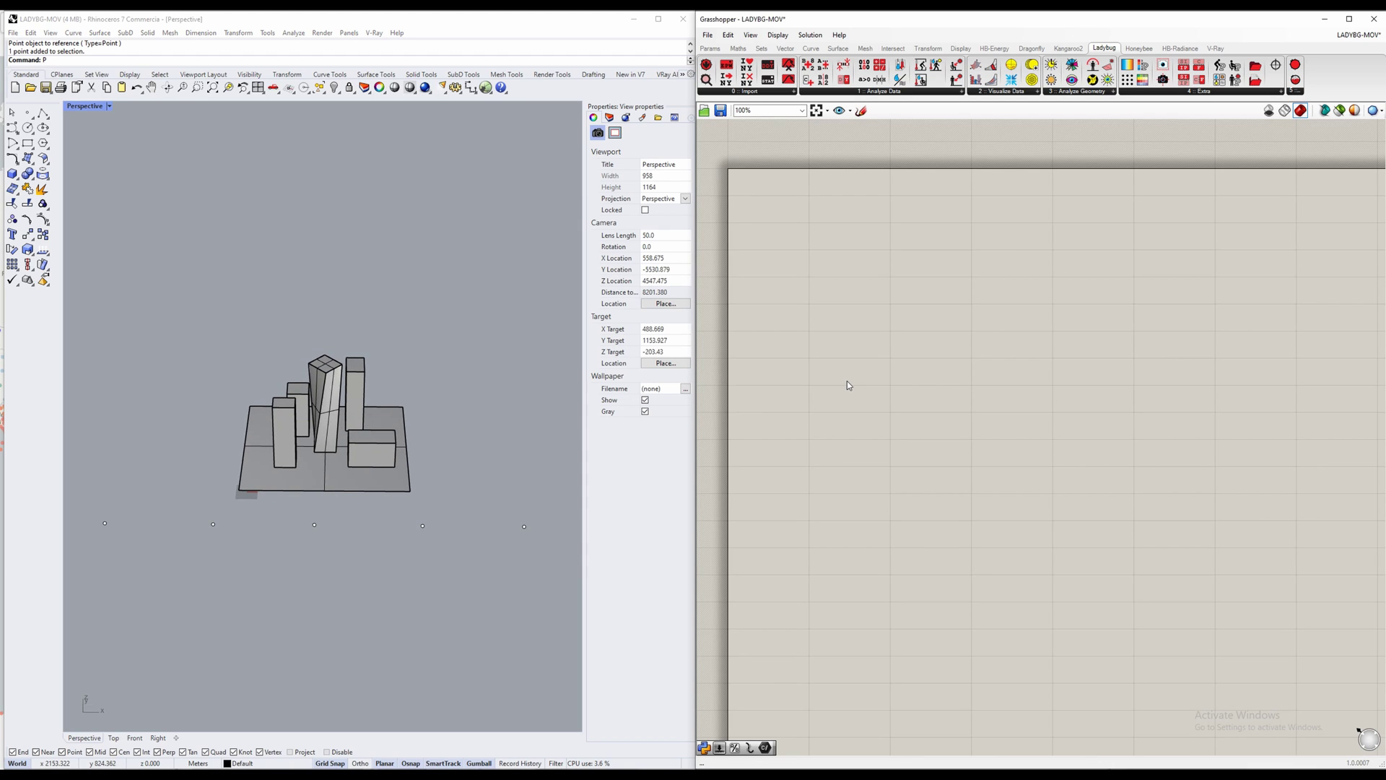
pyautogui.scroll(1, 846, 385)
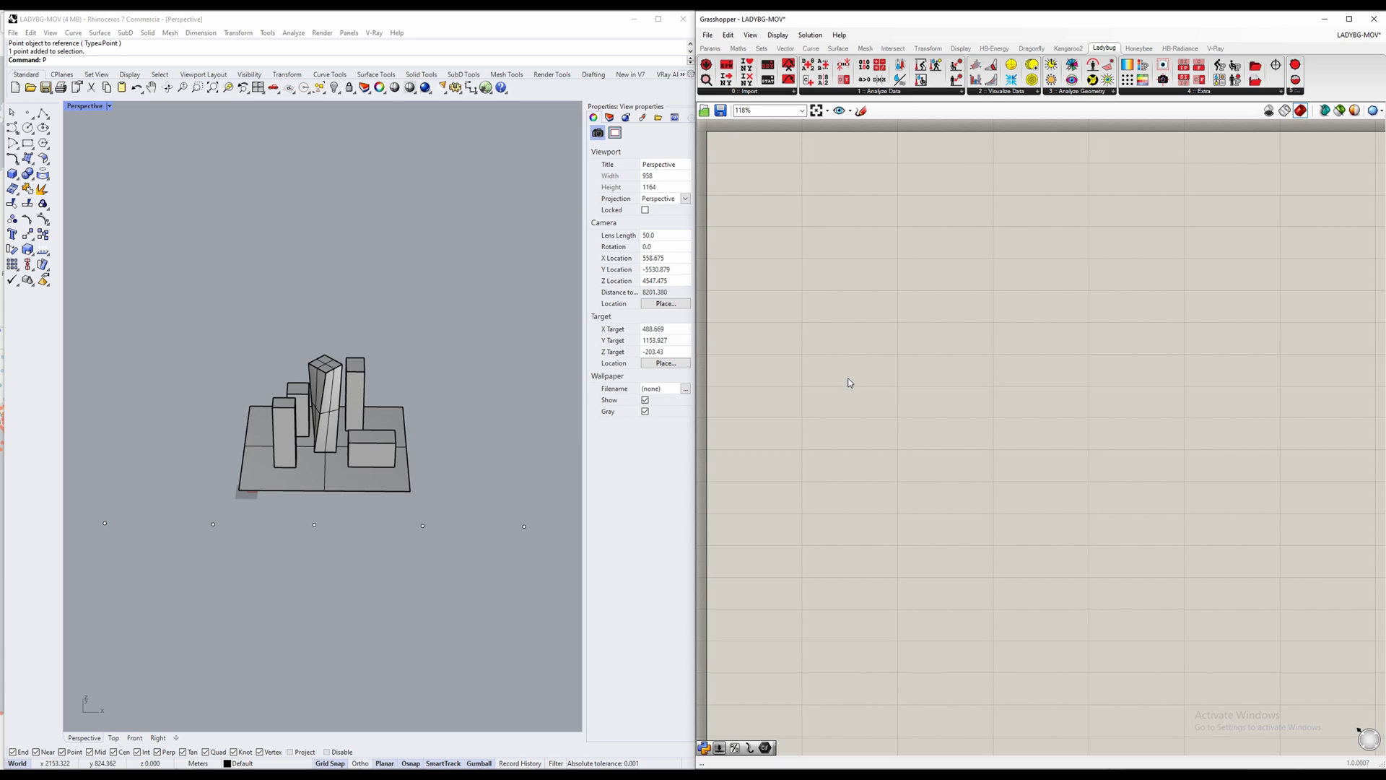
pyautogui.doubleClick(839, 362)
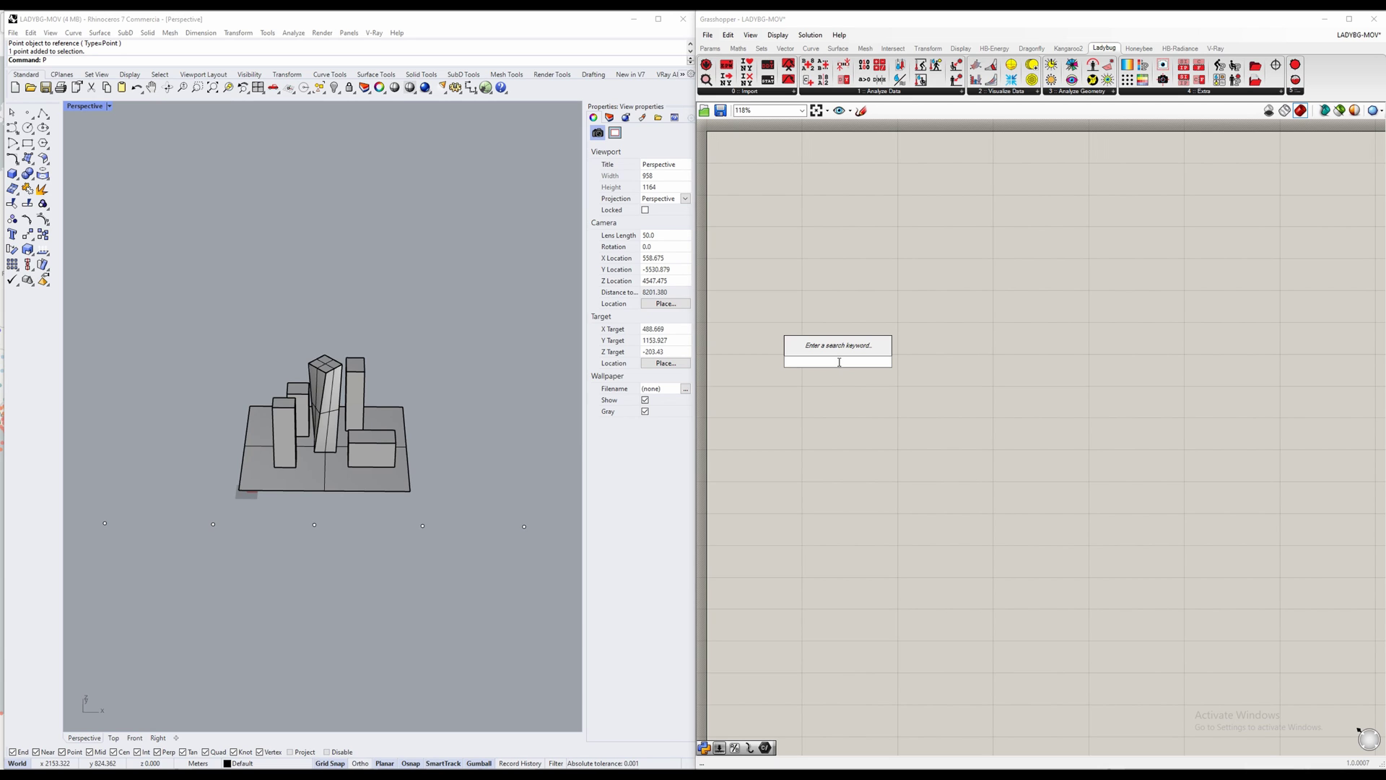
pyautogui.write('file path')
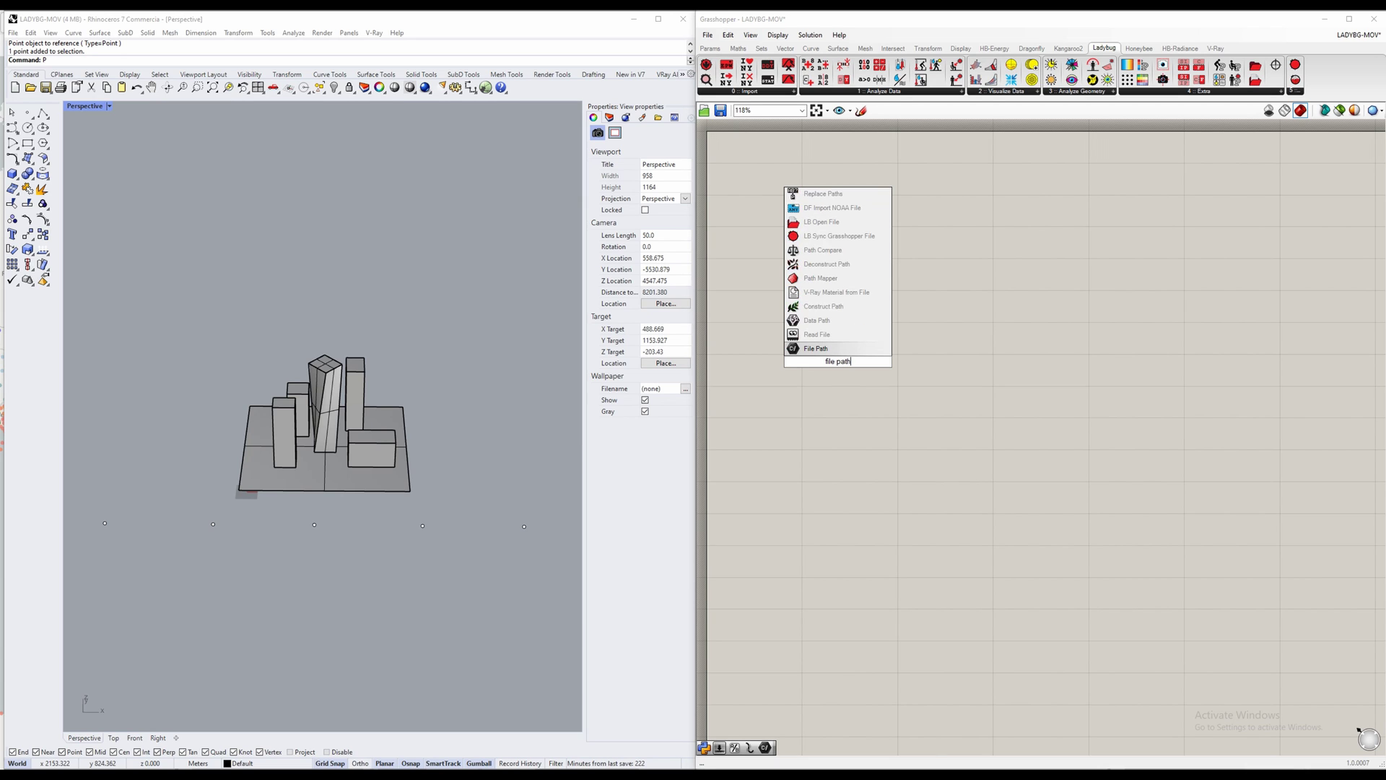
pyautogui.press('Return')
# Step: Add an LB Import EPW component beside the File Path parameter and connect the parameter to its _epw_file input
pyautogui.doubleClick(898, 343)
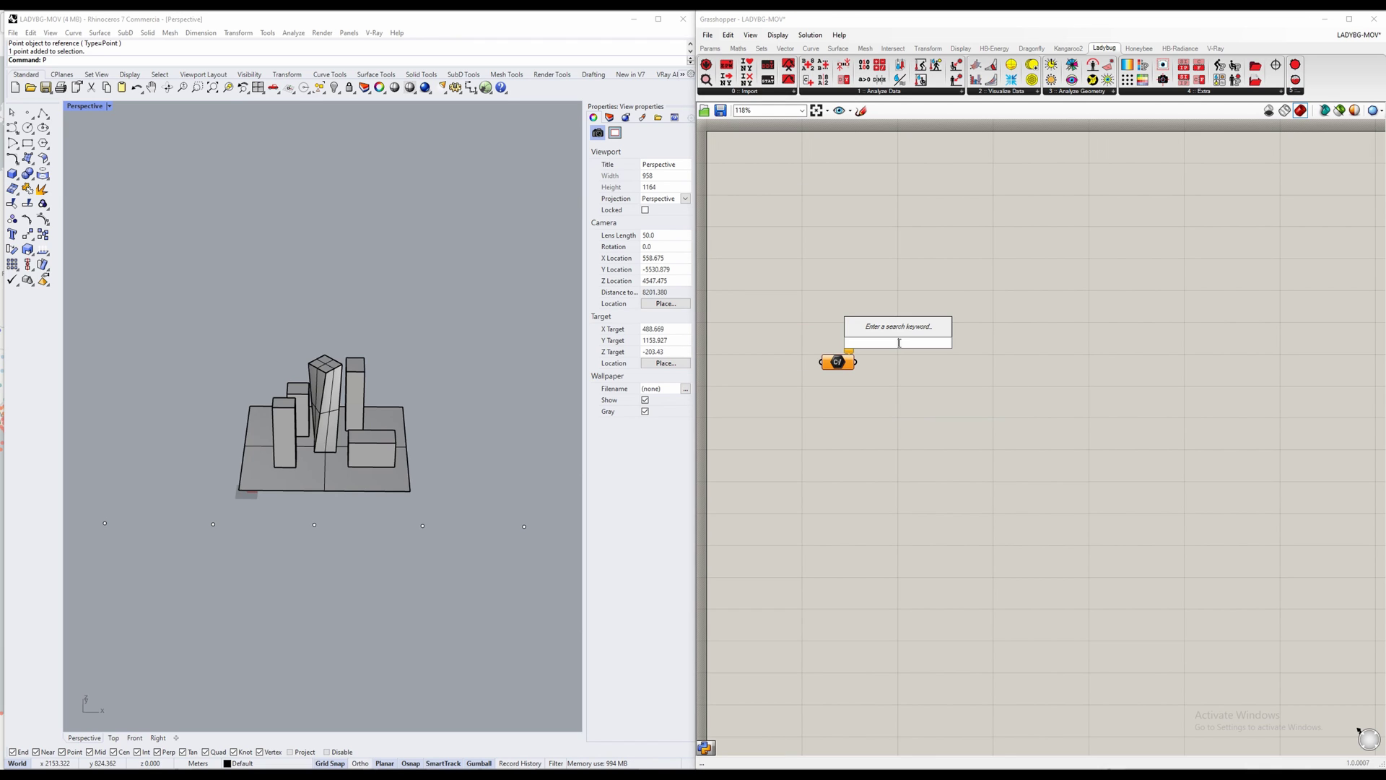
pyautogui.write('lb imp')
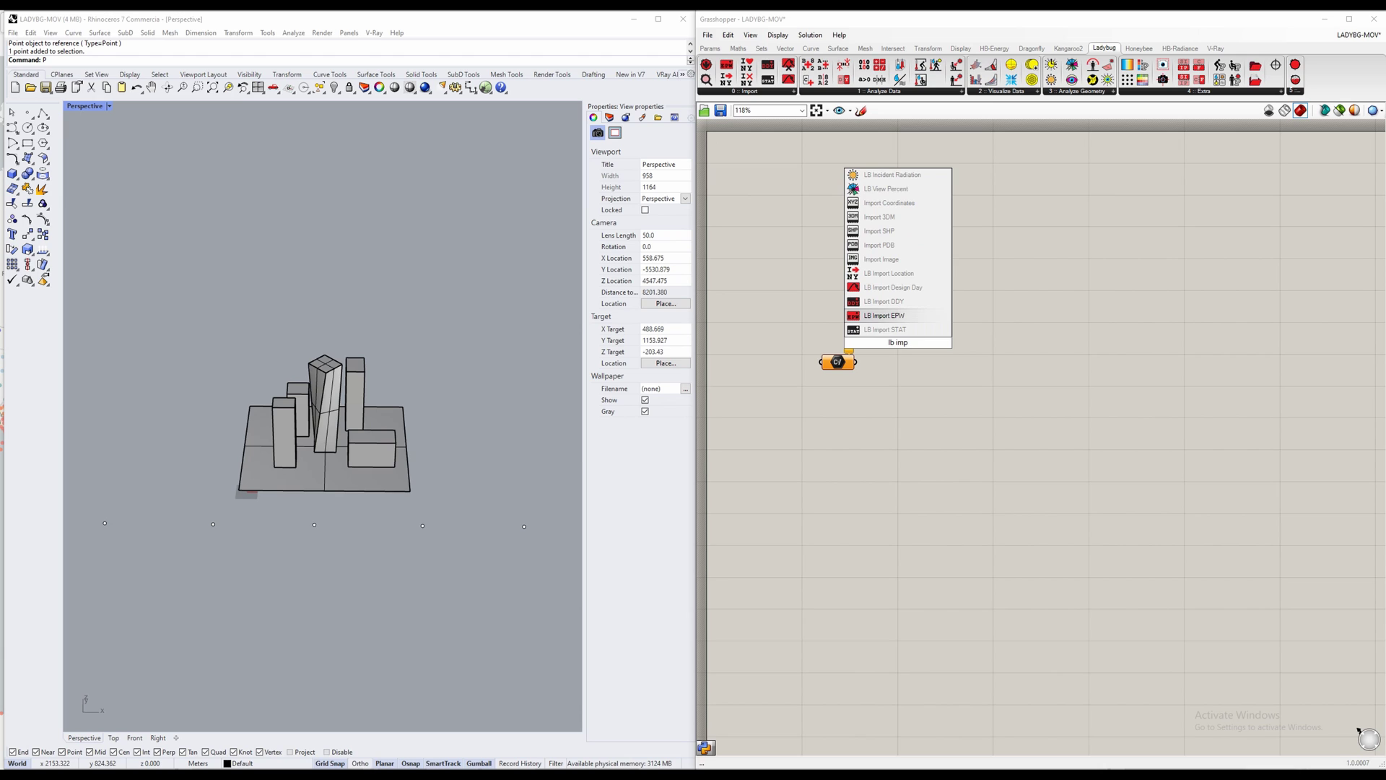
pyautogui.press('Return')
pyautogui.moveTo(876, 344); pyautogui.dragTo(962, 357)
pyautogui.moveTo(856, 361); pyautogui.dragTo(930, 375)
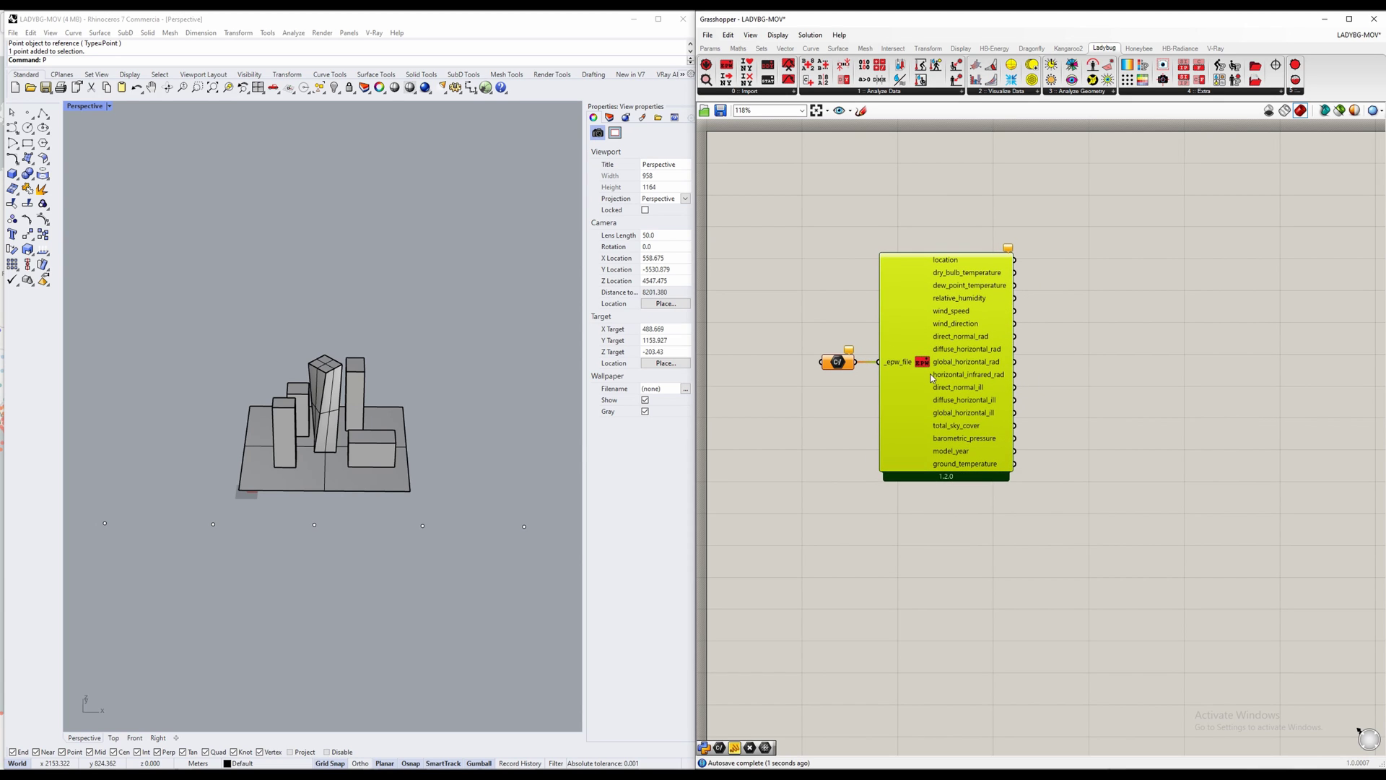
pyautogui.moveTo(929, 381); pyautogui.dragTo(895, 378, button='right')
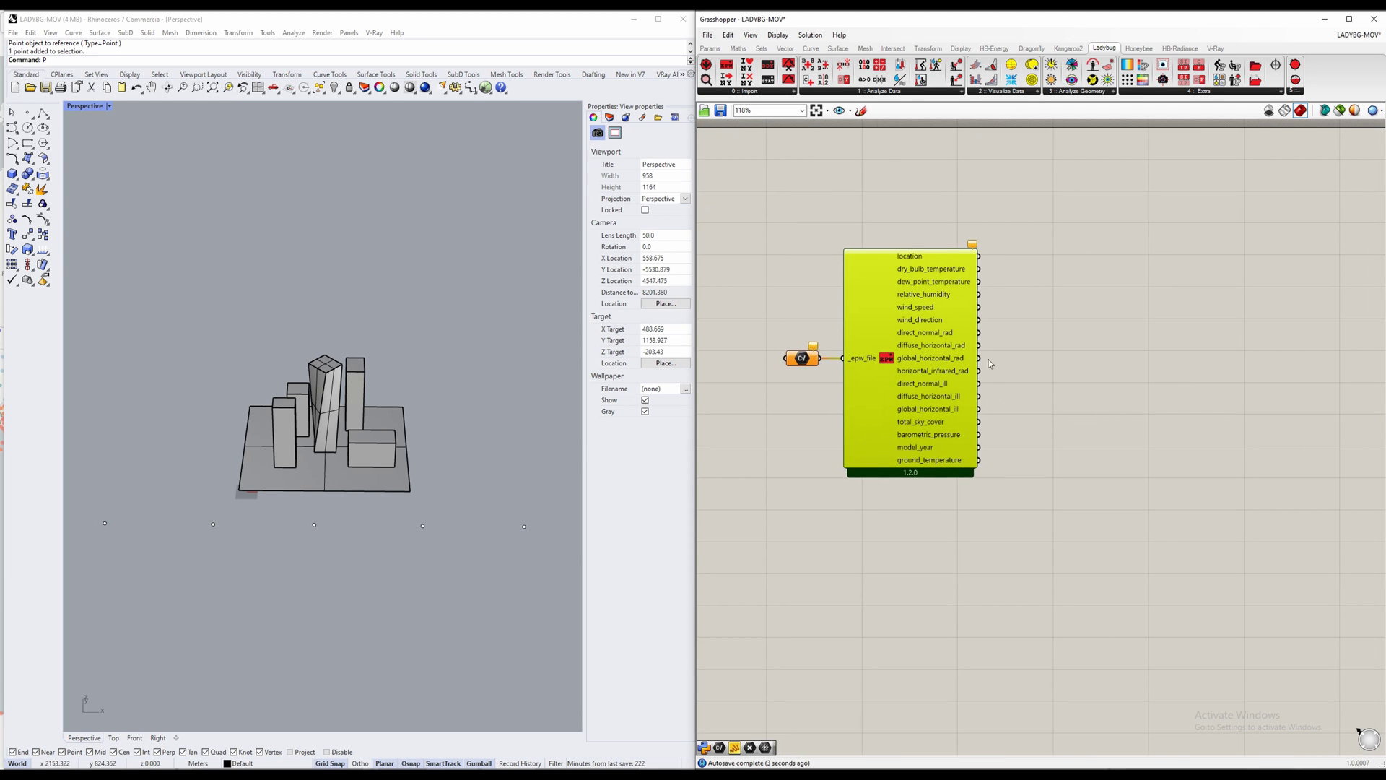
pyautogui.moveTo(971, 359); pyautogui.dragTo(1016, 356, button='right')
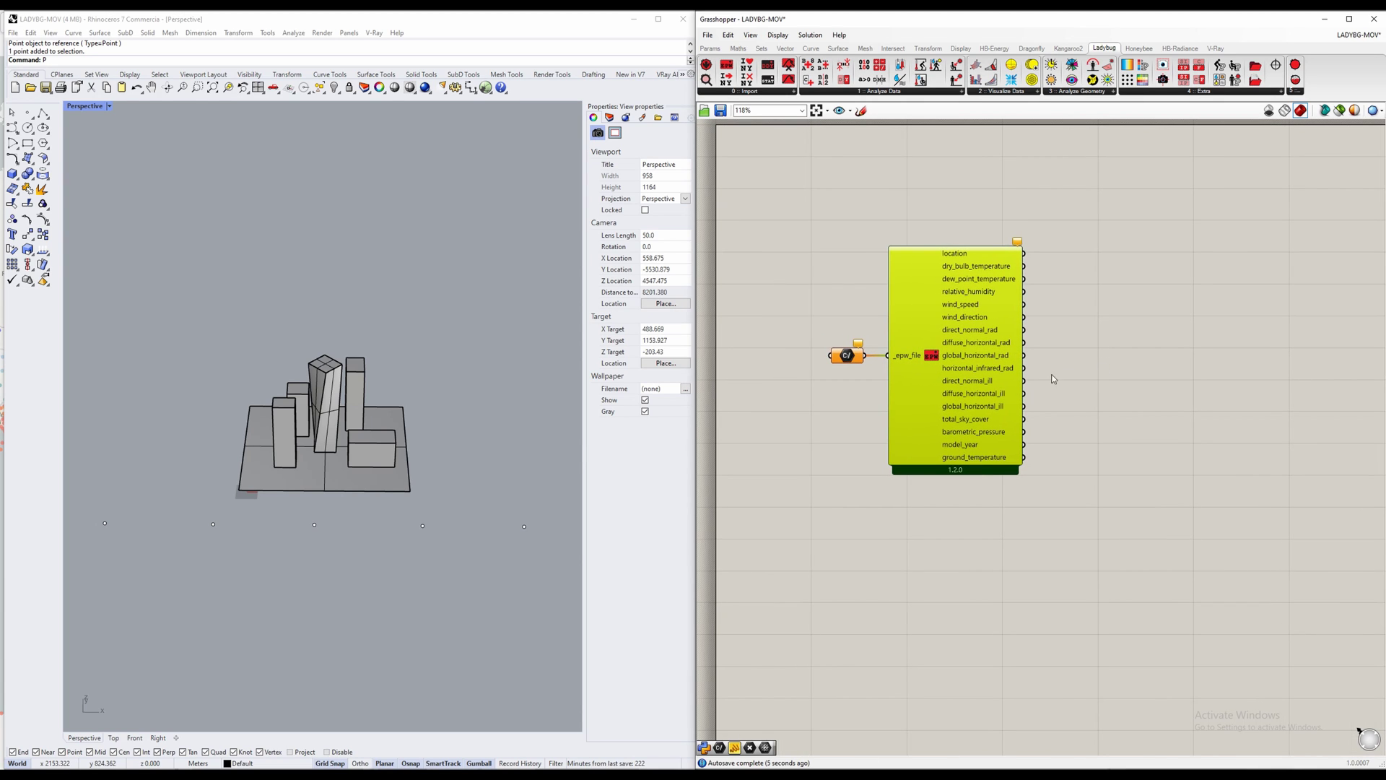
pyautogui.moveTo(1005, 373)
pyautogui.moveTo(853, 360)
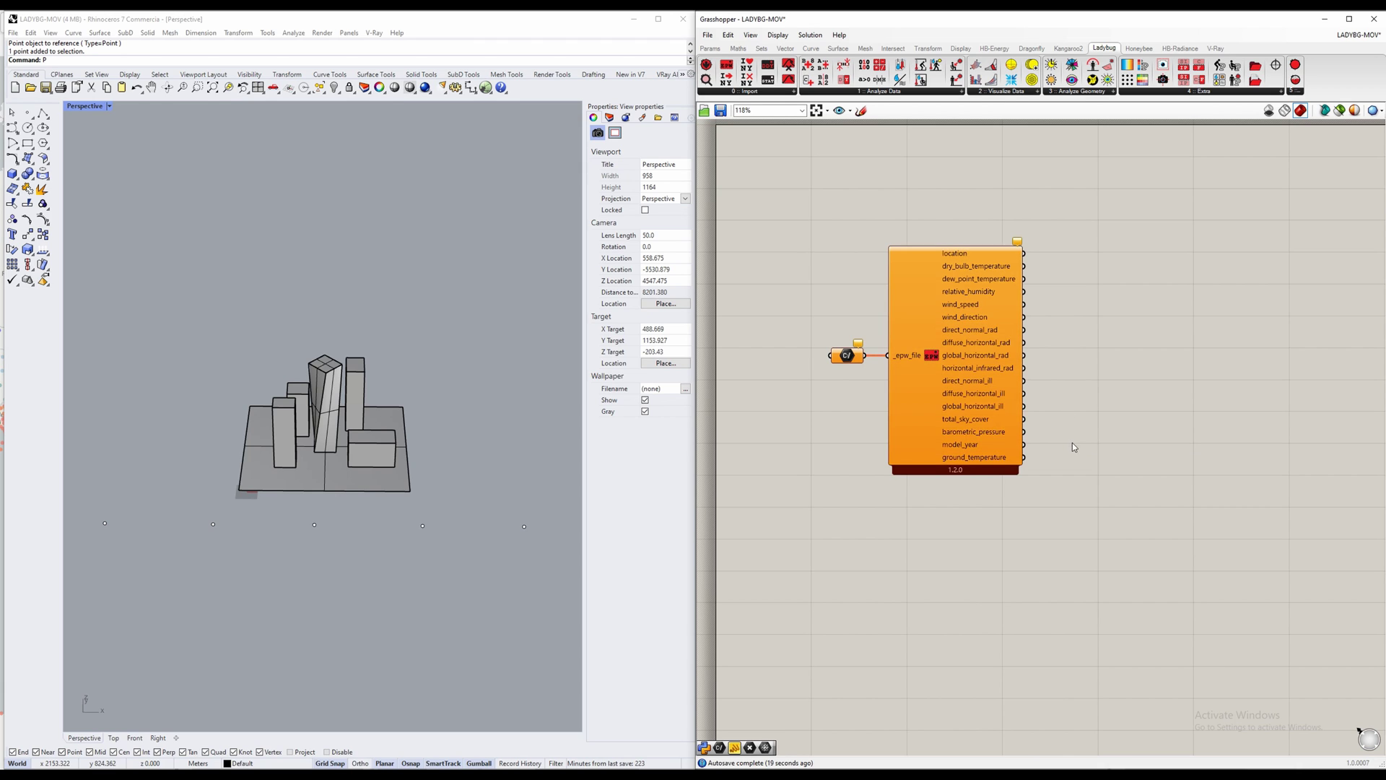
# Step: Add an LB Analysis Period component below the LB Import EPW component
pyautogui.moveTo(1072, 443); pyautogui.dragTo(1095, 350, button='right')
pyautogui.doubleClick(983, 493)
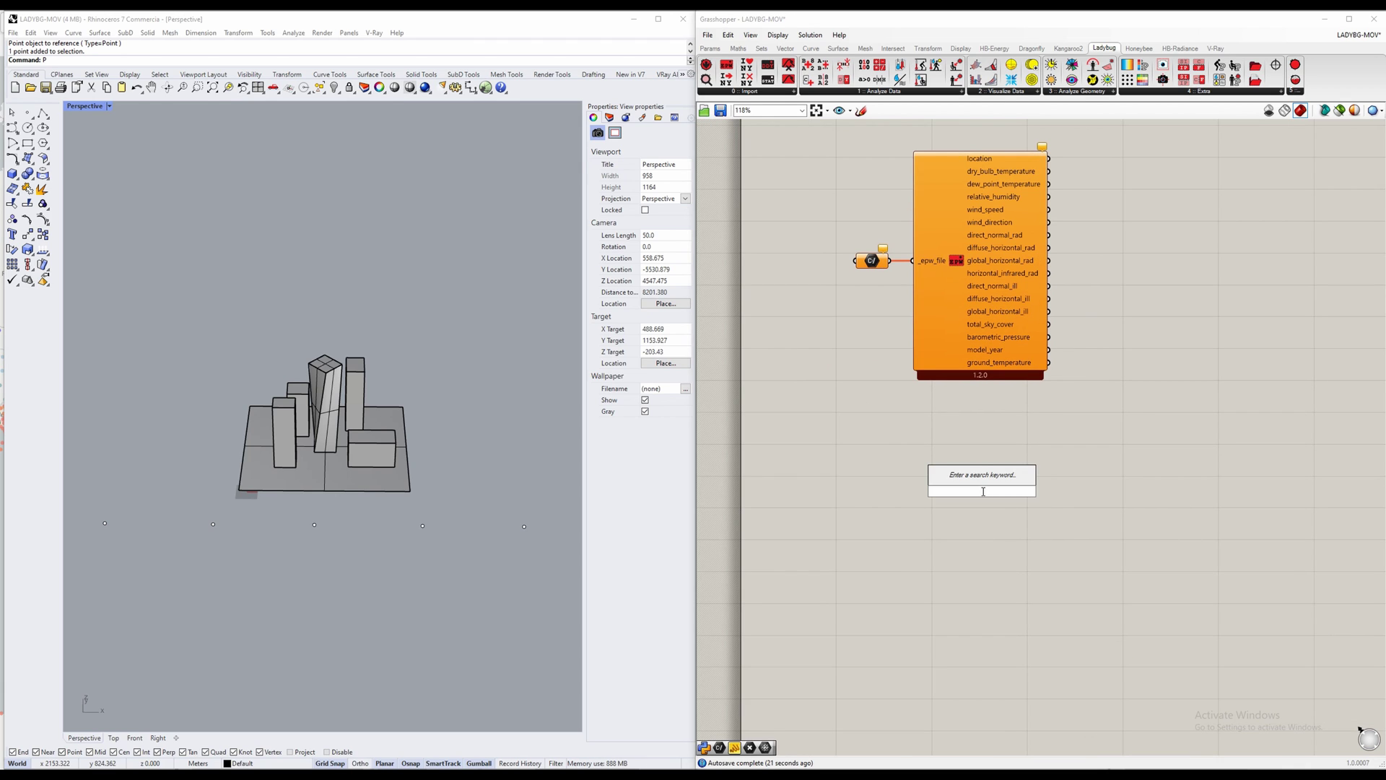
pyautogui.write('analysis period')
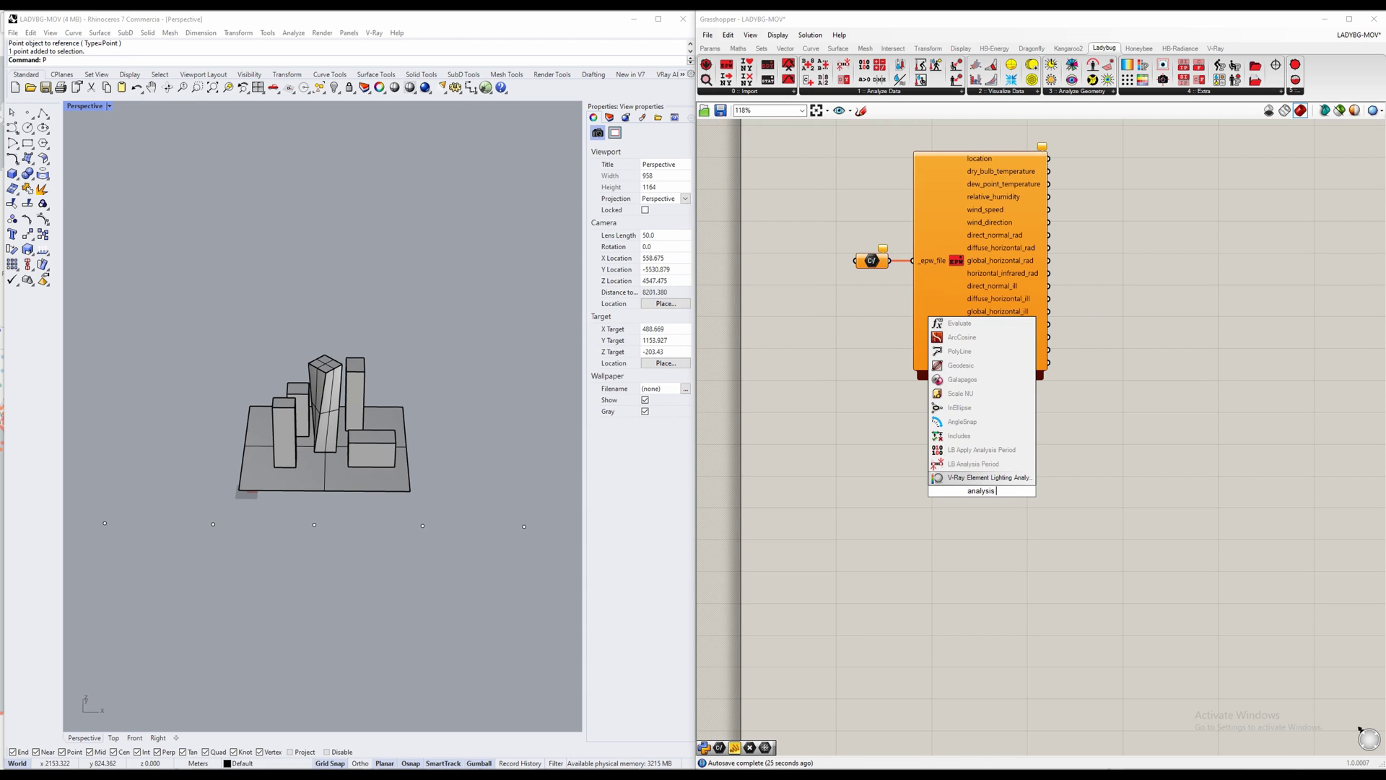
pyautogui.press('Return')
pyautogui.click(997, 493)
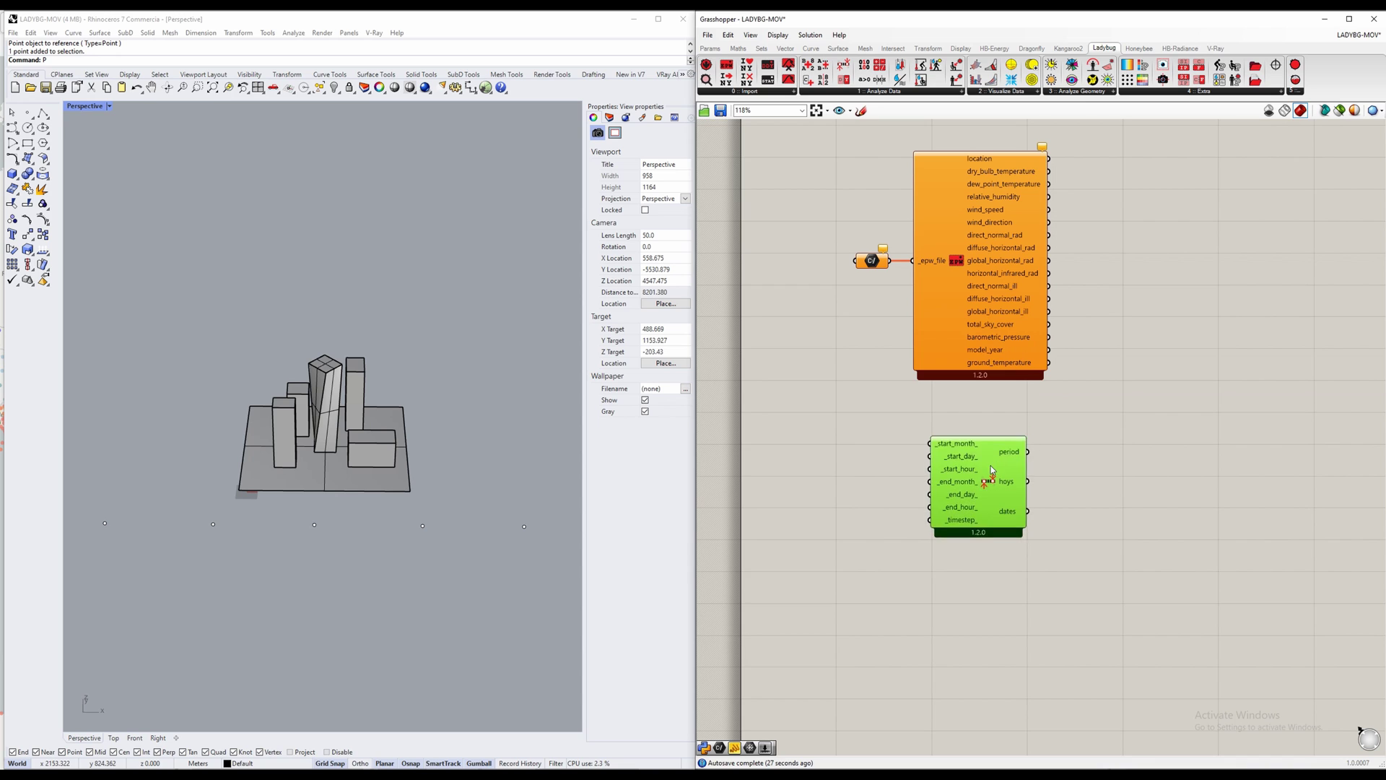
# Step: Add a panel containing 1 and connect it to the _start_month_ input of the LB Analysis Period component
pyautogui.scroll(3, 996, 483)
pyautogui.moveTo(1013, 467); pyautogui.dragTo(1042, 453, button='right')
pyautogui.moveTo(1030, 474); pyautogui.dragTo(1037, 468)
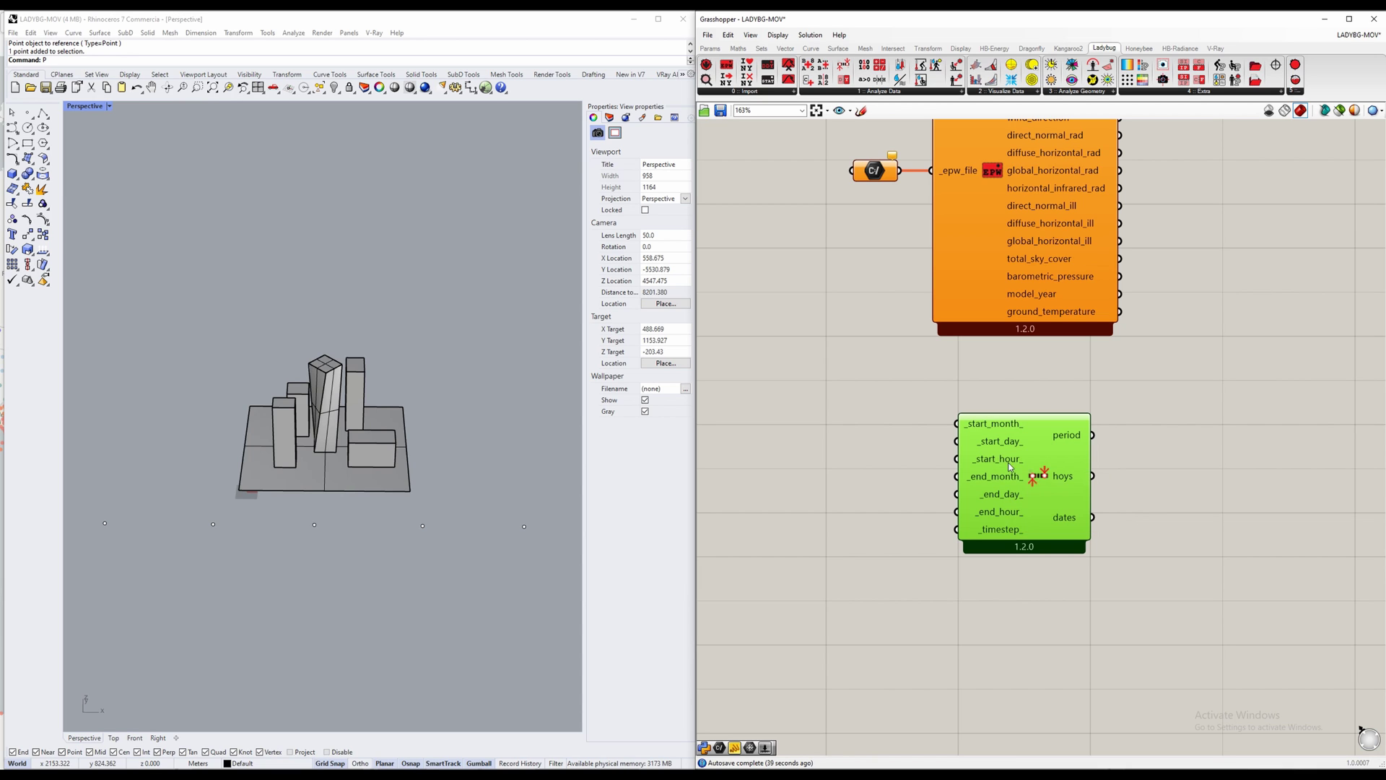
pyautogui.scroll(-3, 1015, 507)
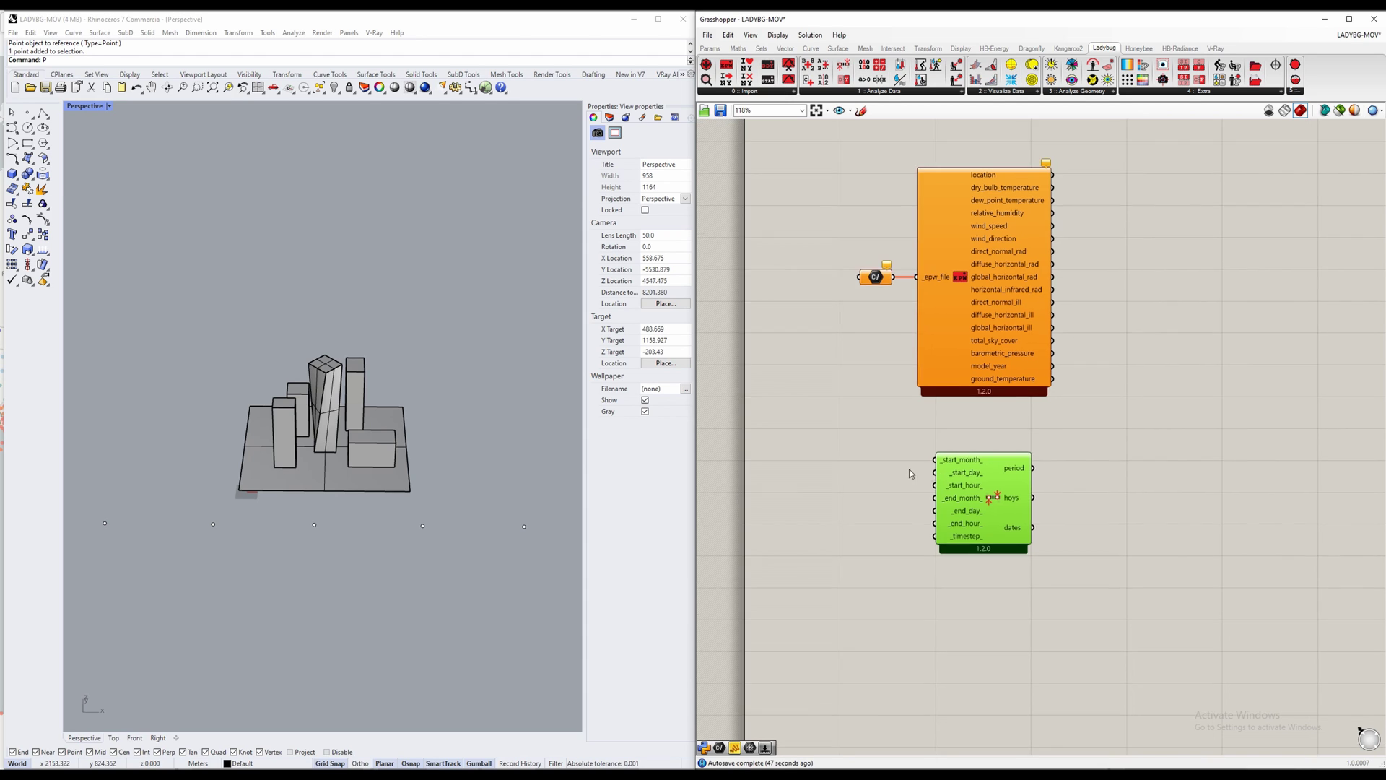
pyautogui.scroll(3, 918, 469)
pyautogui.doubleClick(830, 469)
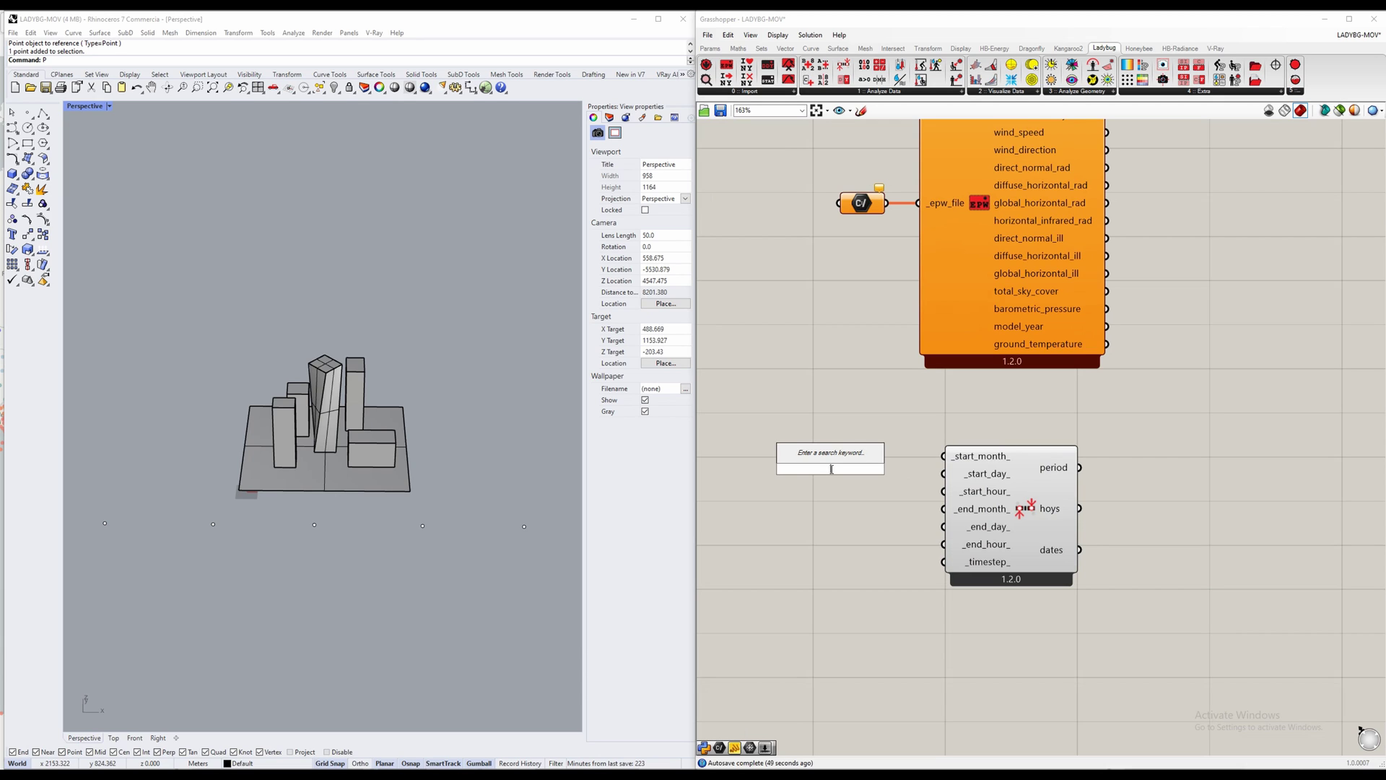
pyautogui.write('//')
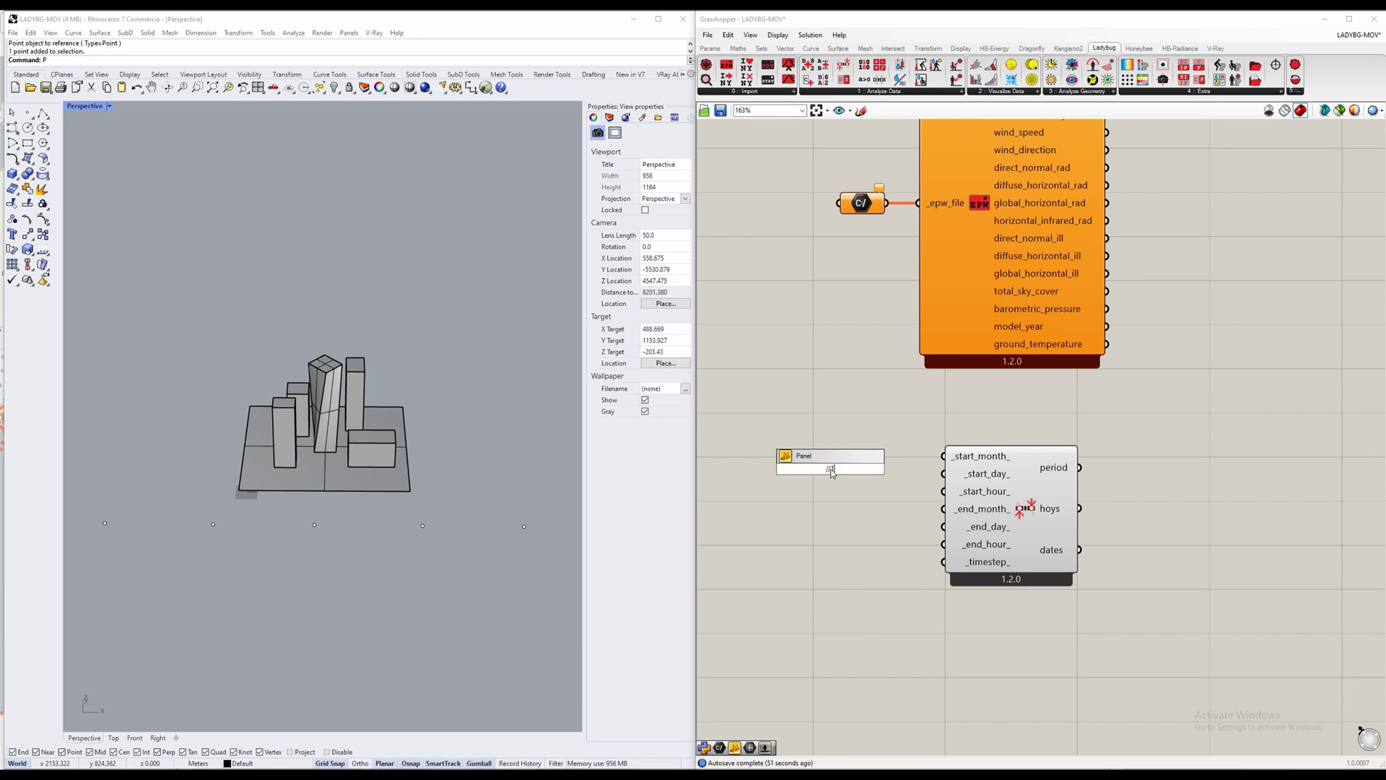
pyautogui.press('Return')
pyautogui.scroll(1, 835, 473)
pyautogui.moveTo(850, 468); pyautogui.dragTo(963, 454)
pyautogui.moveTo(830, 476); pyautogui.dragTo(892, 455)
# Step: Duplicate the panel, set its content to 12 and connect it to the _end_month_ input of the LB Analysis Period component
pyautogui.hotkey('ctrl', 'c')
pyautogui.hotkey('ctrl', 'v')
pyautogui.keyDown('alt'); pyautogui.moveTo(885, 523); pyautogui.dragTo(878, 509); pyautogui.keyUp('alt')
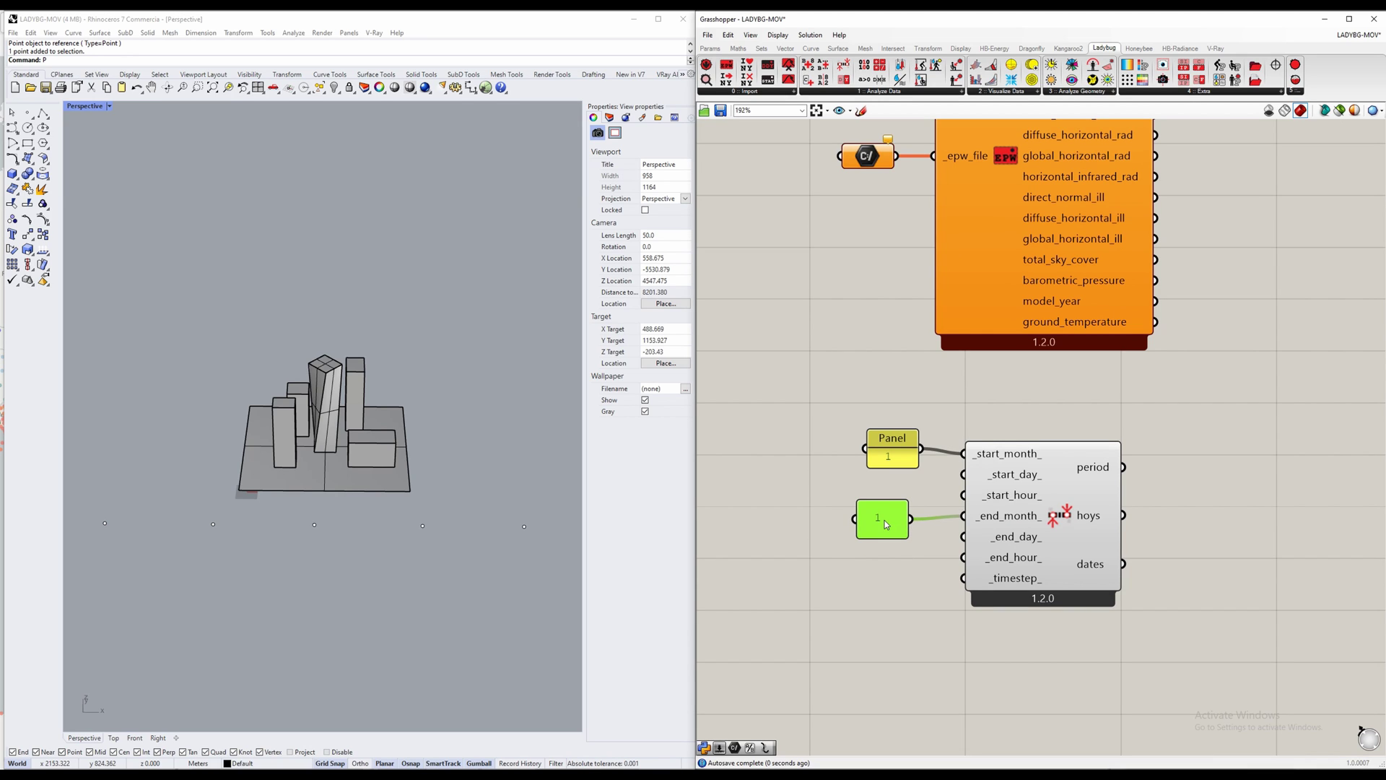
pyautogui.doubleClick(885, 520)
pyautogui.write('12')
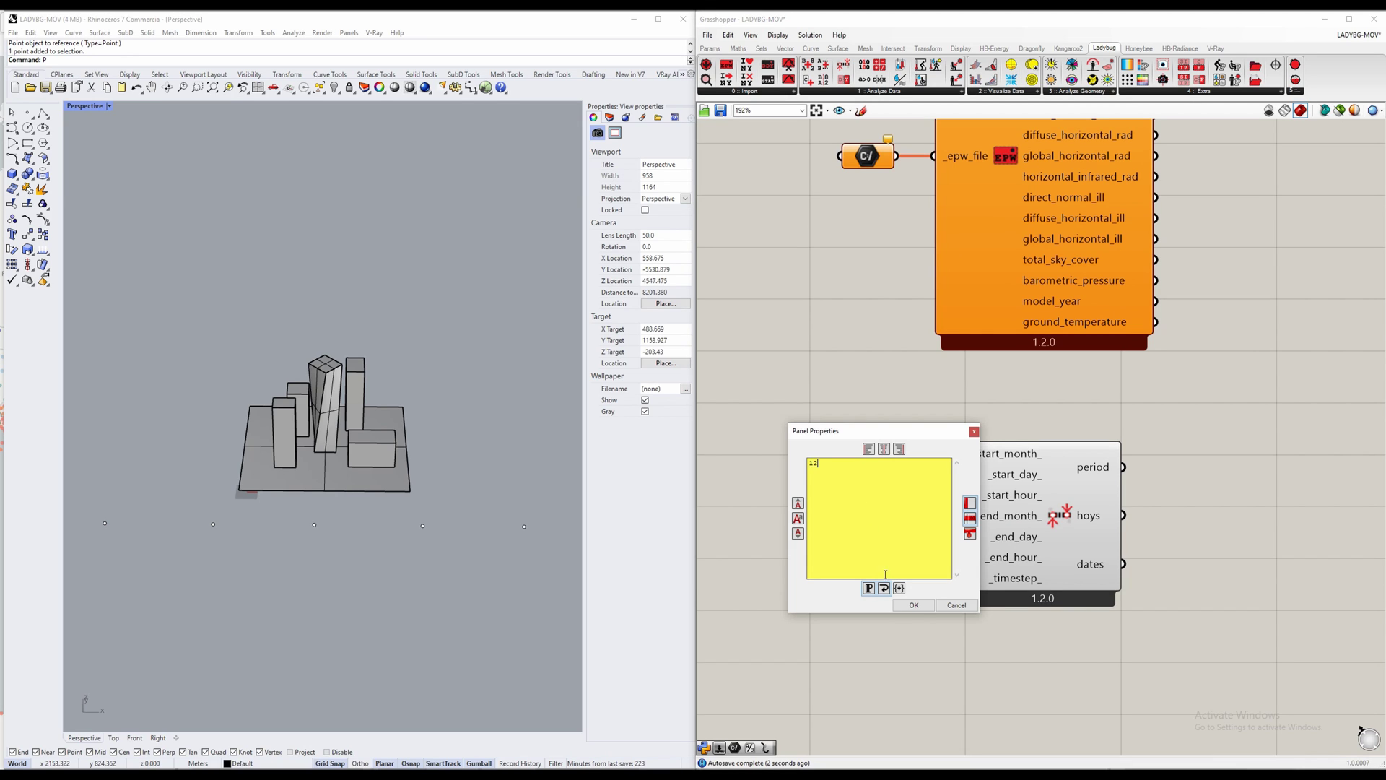
pyautogui.click(913, 605)
# Step: Connect the panel containing 1 to the _start_day_ and _start_hour_ inputs as well
pyautogui.moveTo(891, 451); pyautogui.dragTo(964, 495)
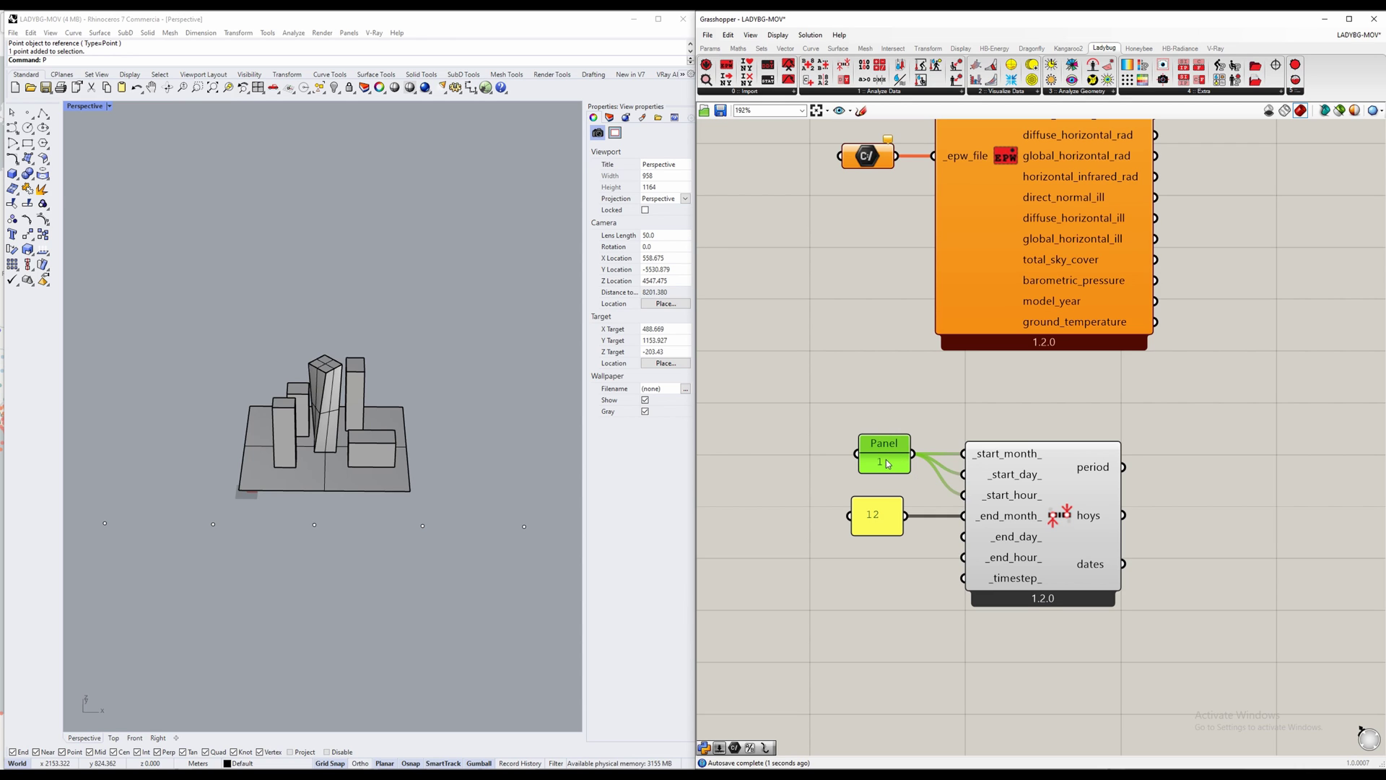
pyautogui.moveTo(873, 519); pyautogui.dragTo(872, 429, button='right')
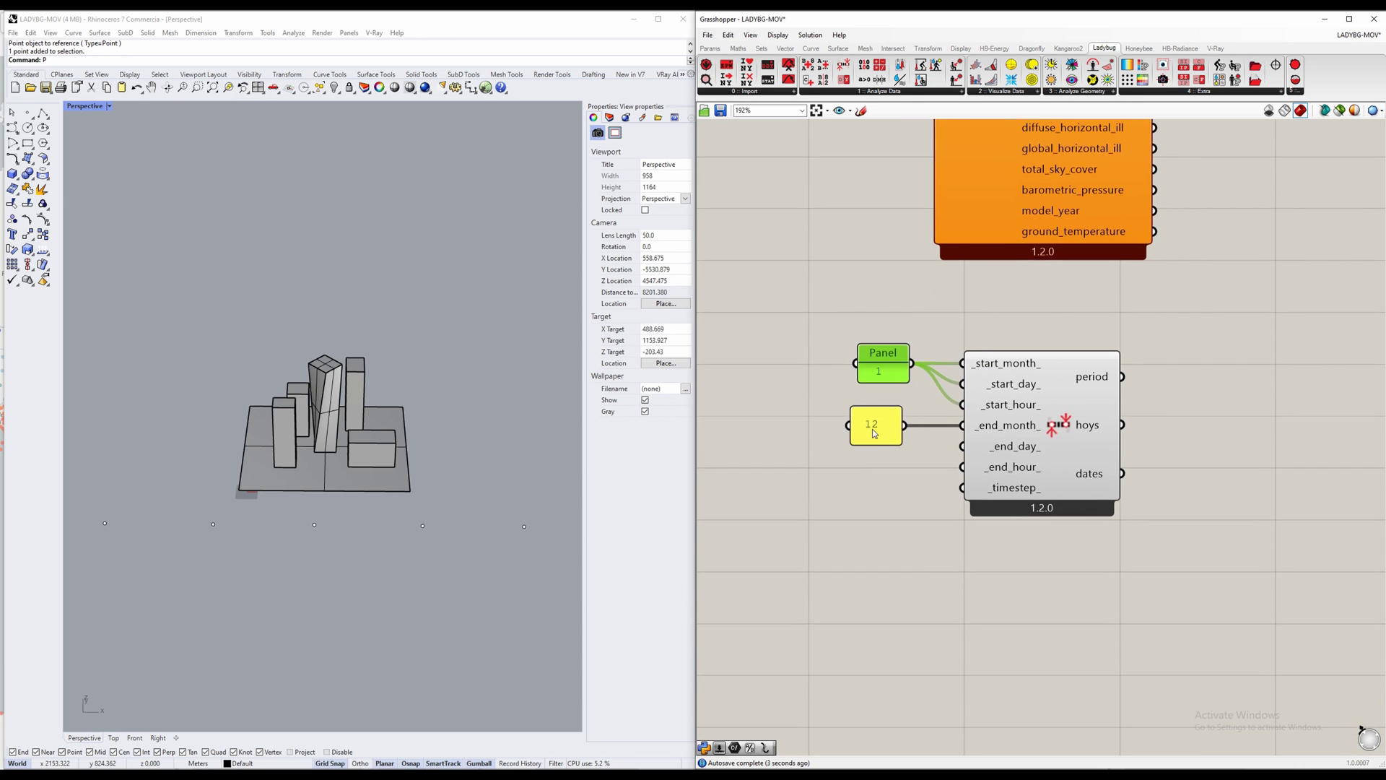
pyautogui.scroll(2, 872, 429)
# Step: Duplicate the 12 panel, set the copy to 15 and connect it to the _end_day_ and _end_hour_ inputs of the LB Analysis Period component
pyautogui.click(872, 428)
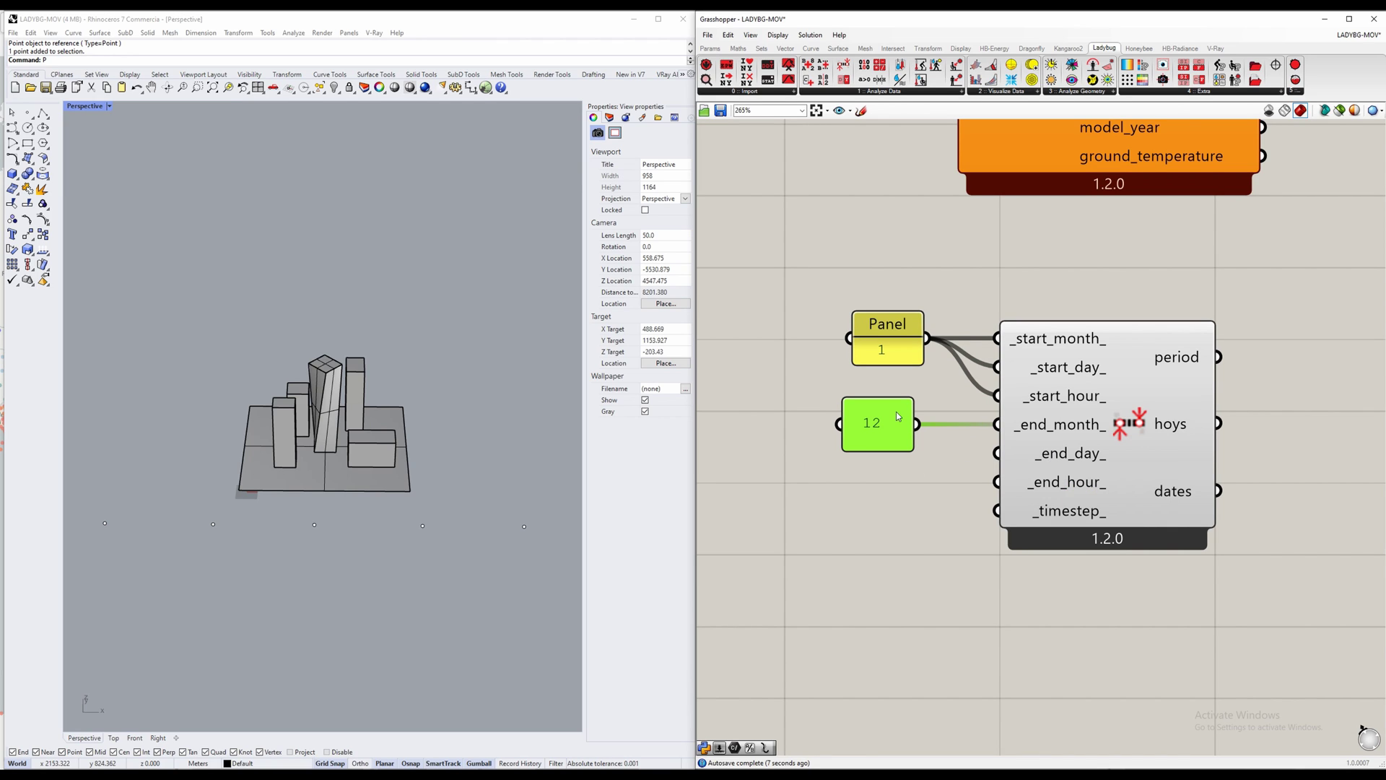
pyautogui.keyDown('alt'); pyautogui.moveTo(877, 430); pyautogui.dragTo(1000, 454); pyautogui.keyUp('alt')
pyautogui.doubleClick(808, 483)
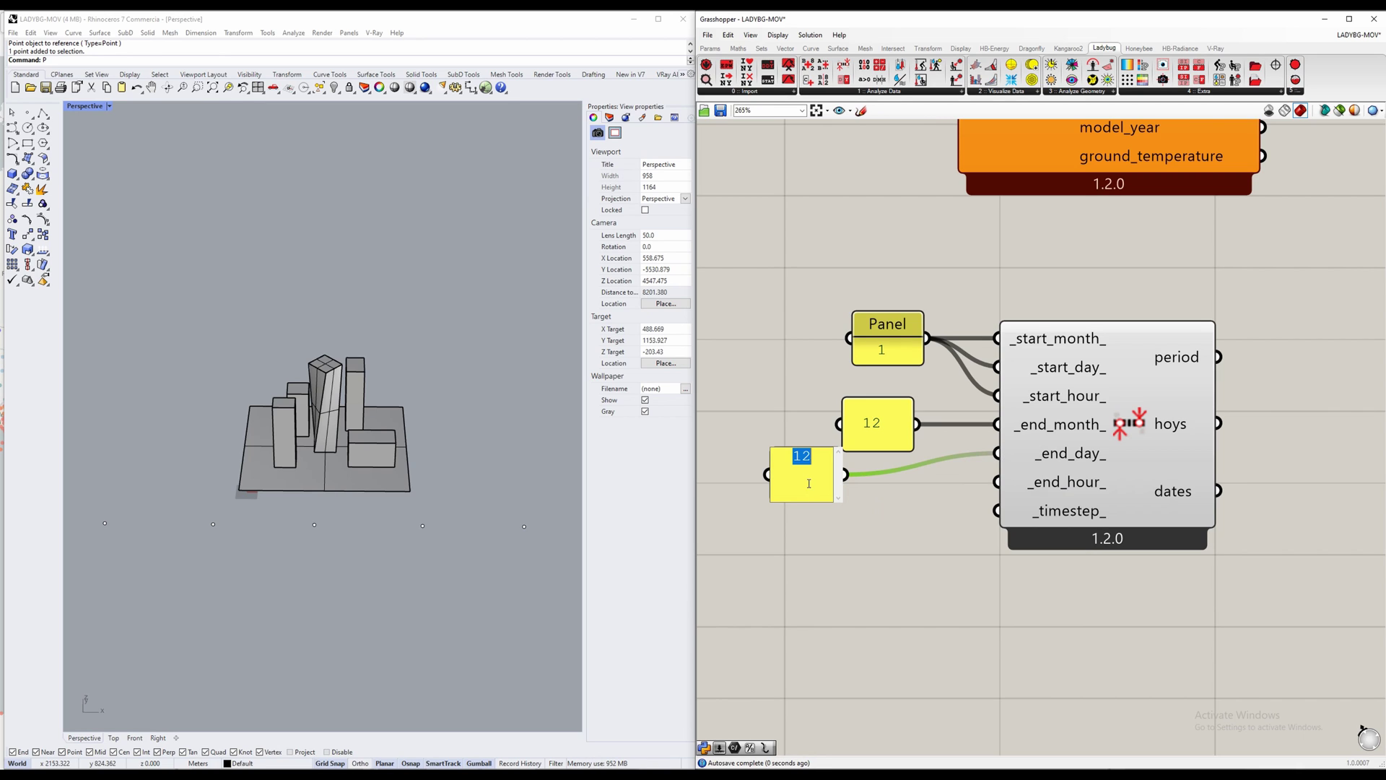
pyautogui.write('15')
pyautogui.click(841, 533)
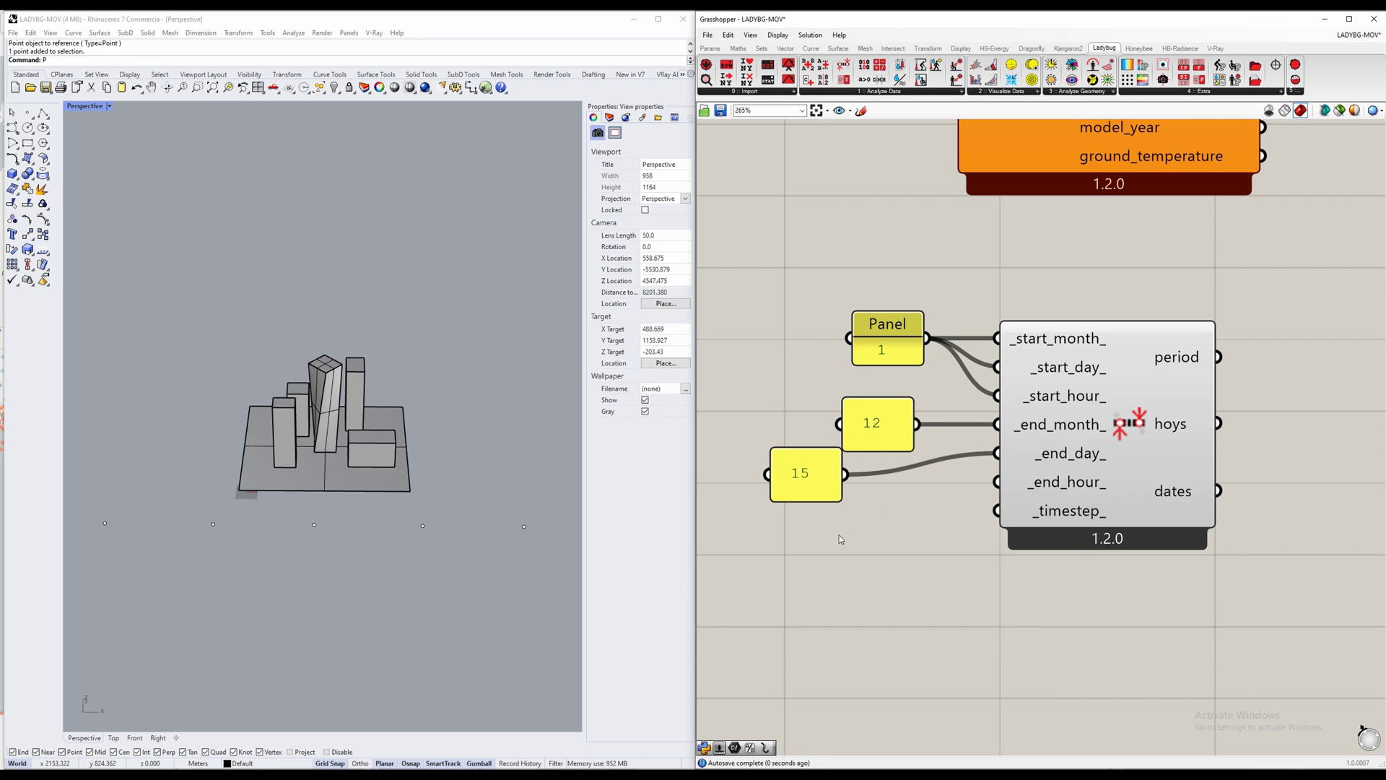
pyautogui.click(802, 480)
pyautogui.moveTo(802, 480); pyautogui.dragTo(997, 482)
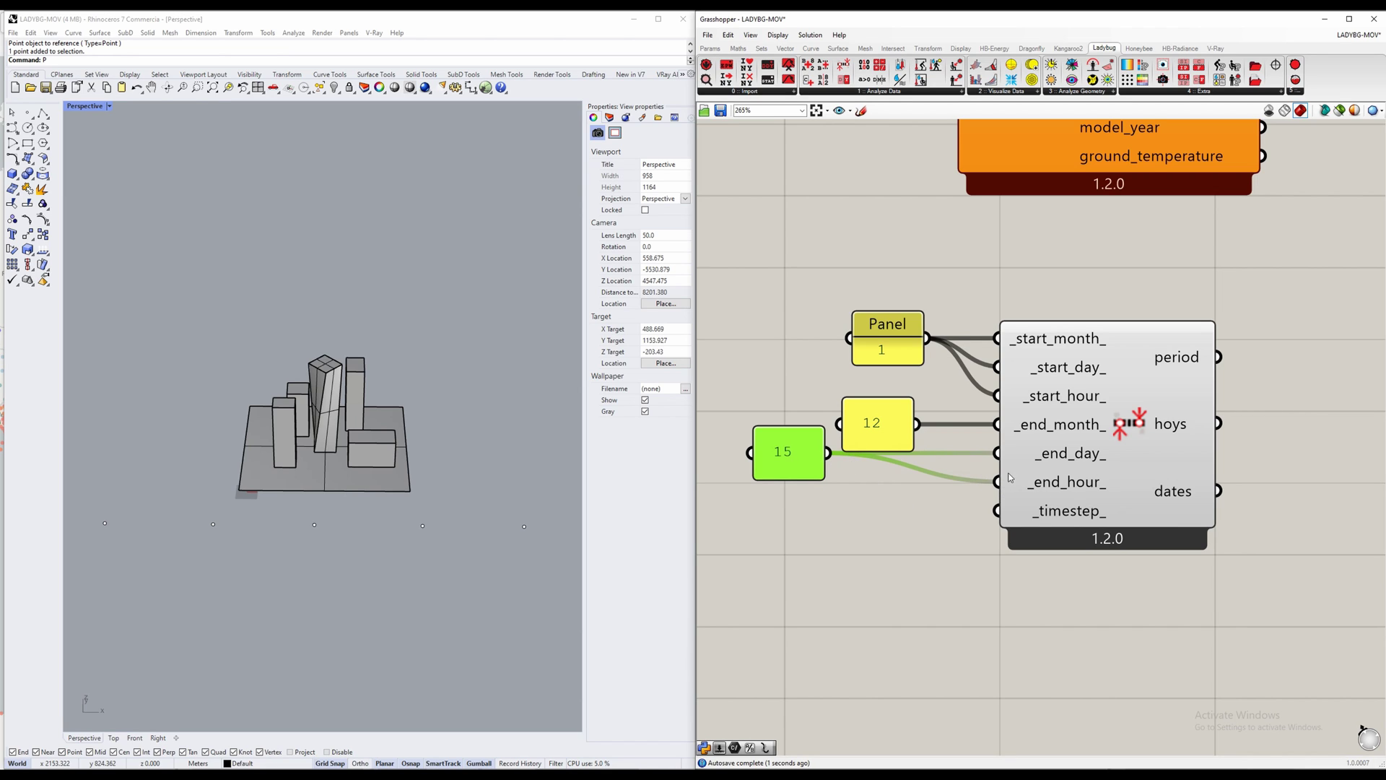
pyautogui.scroll(-2, 1056, 482)
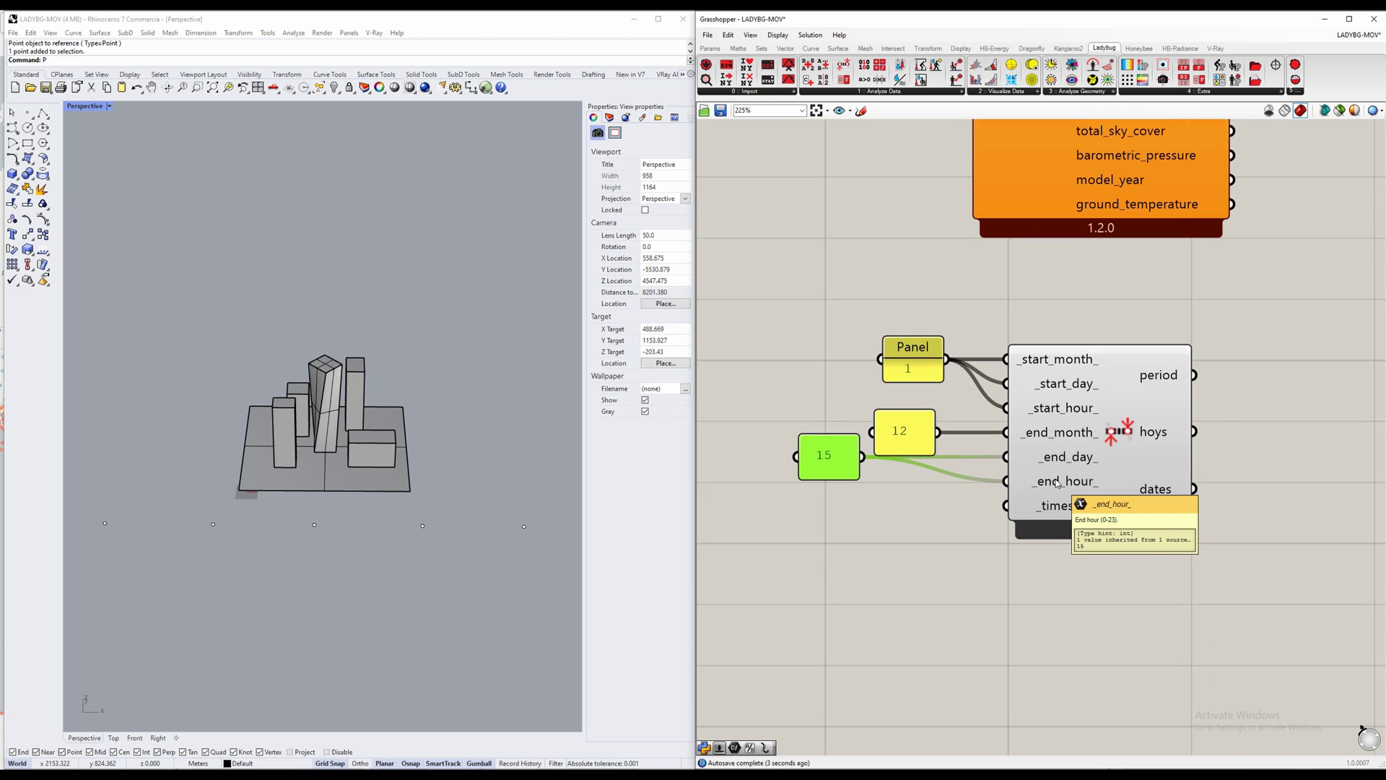
pyautogui.scroll(-4, 1055, 482)
pyautogui.click(1180, 374)
pyautogui.moveTo(1180, 373); pyautogui.dragTo(1098, 512, button='right')
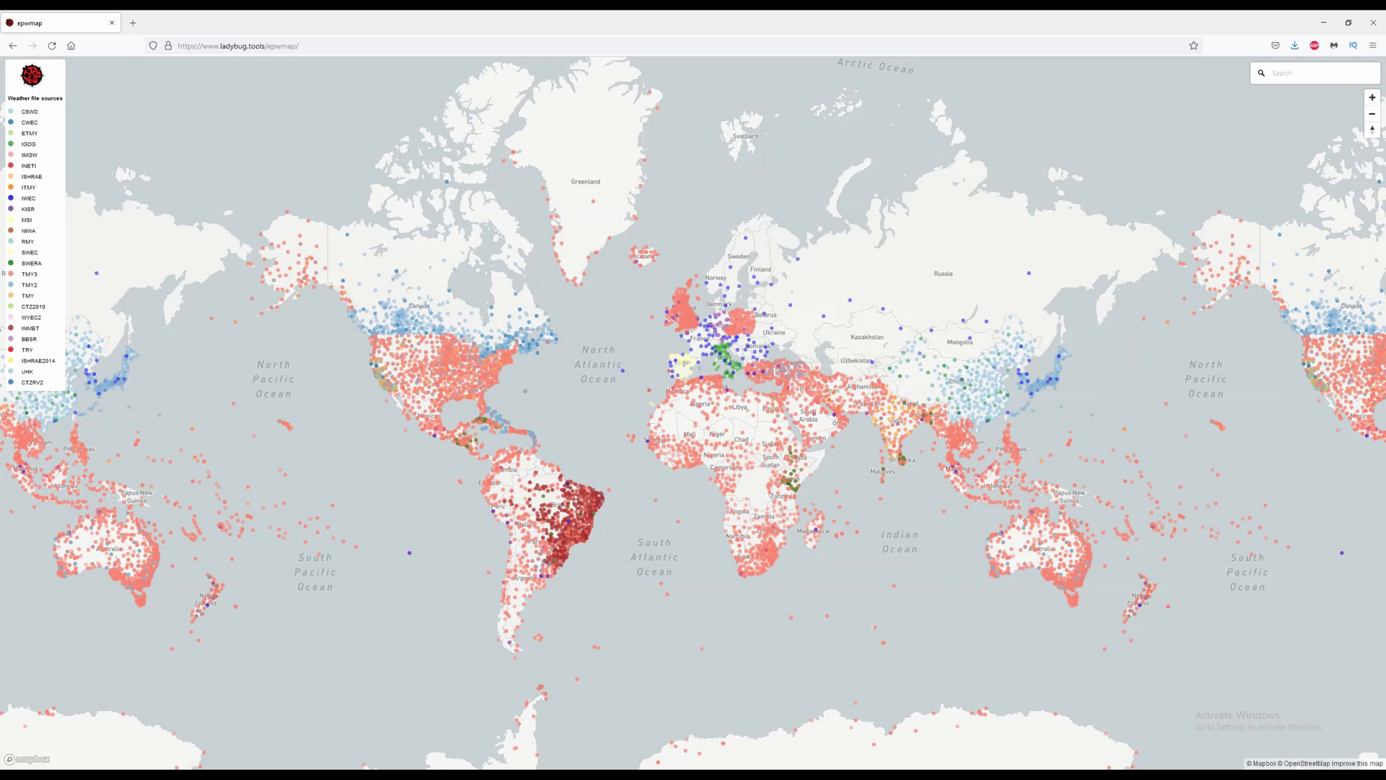
# Step: Switch to the Ladybug Tools epwmap in the browser and locate the weather stations around New York
pyautogui.click(293, 46)
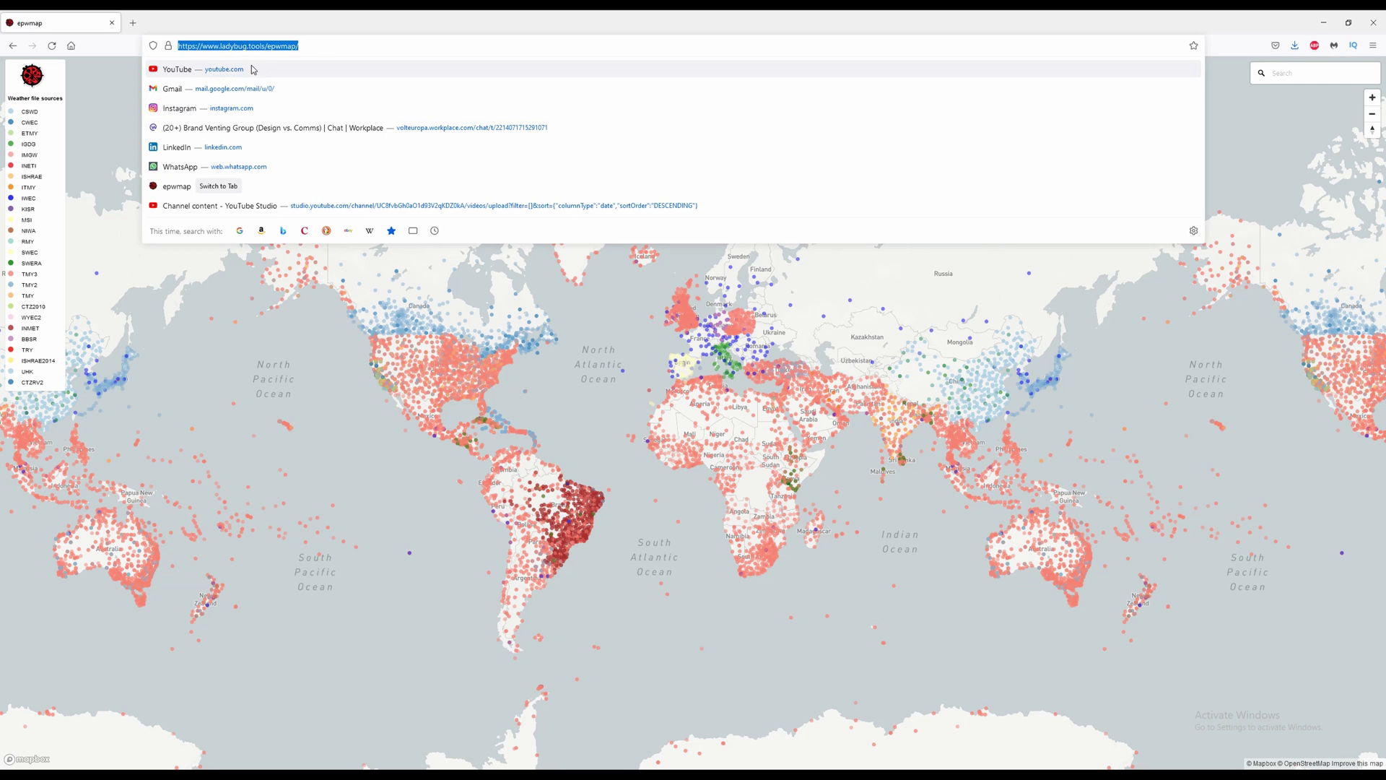
pyautogui.click(314, 396)
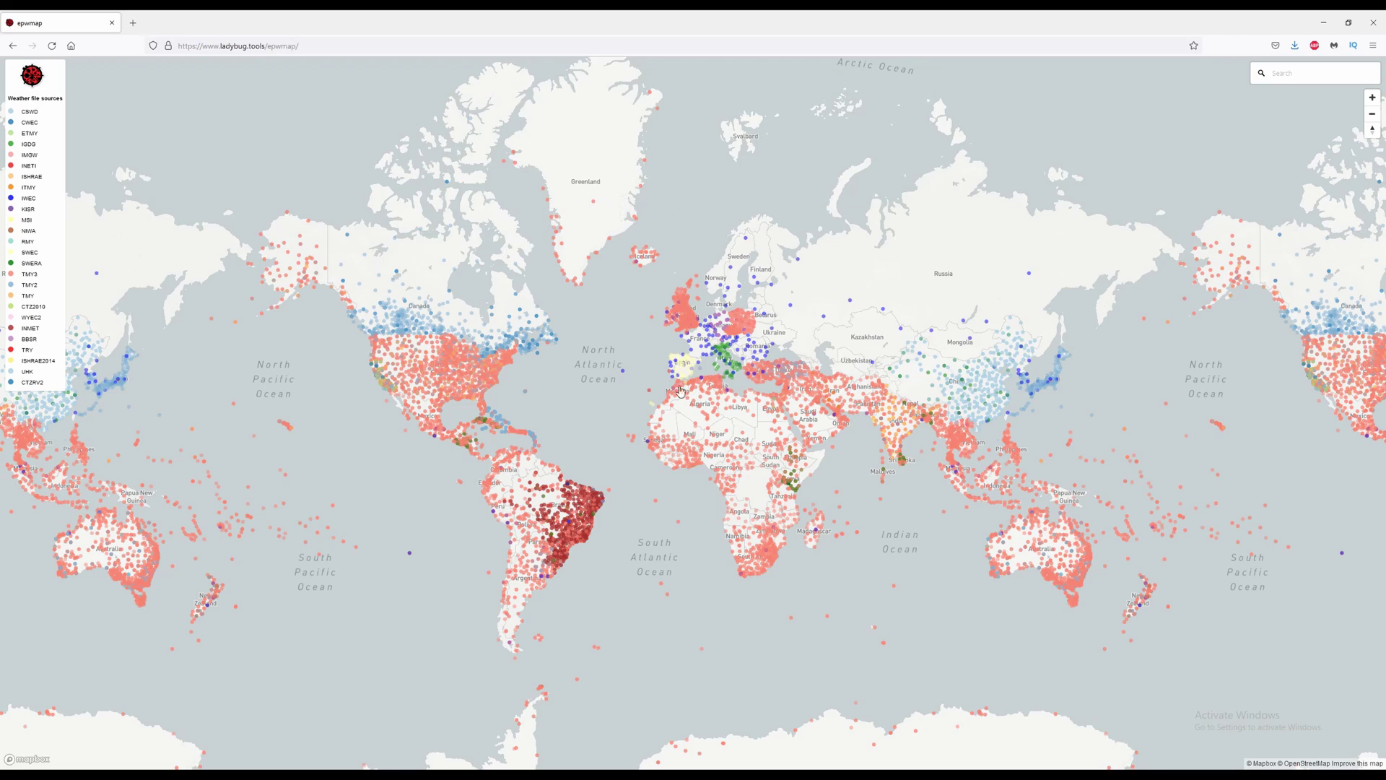
pyautogui.scroll(3, 670, 385)
pyautogui.scroll(3, 492, 374)
pyautogui.moveTo(515, 394); pyautogui.dragTo(798, 402)
pyautogui.scroll(5, 626, 347)
pyautogui.scroll(5, 627, 333)
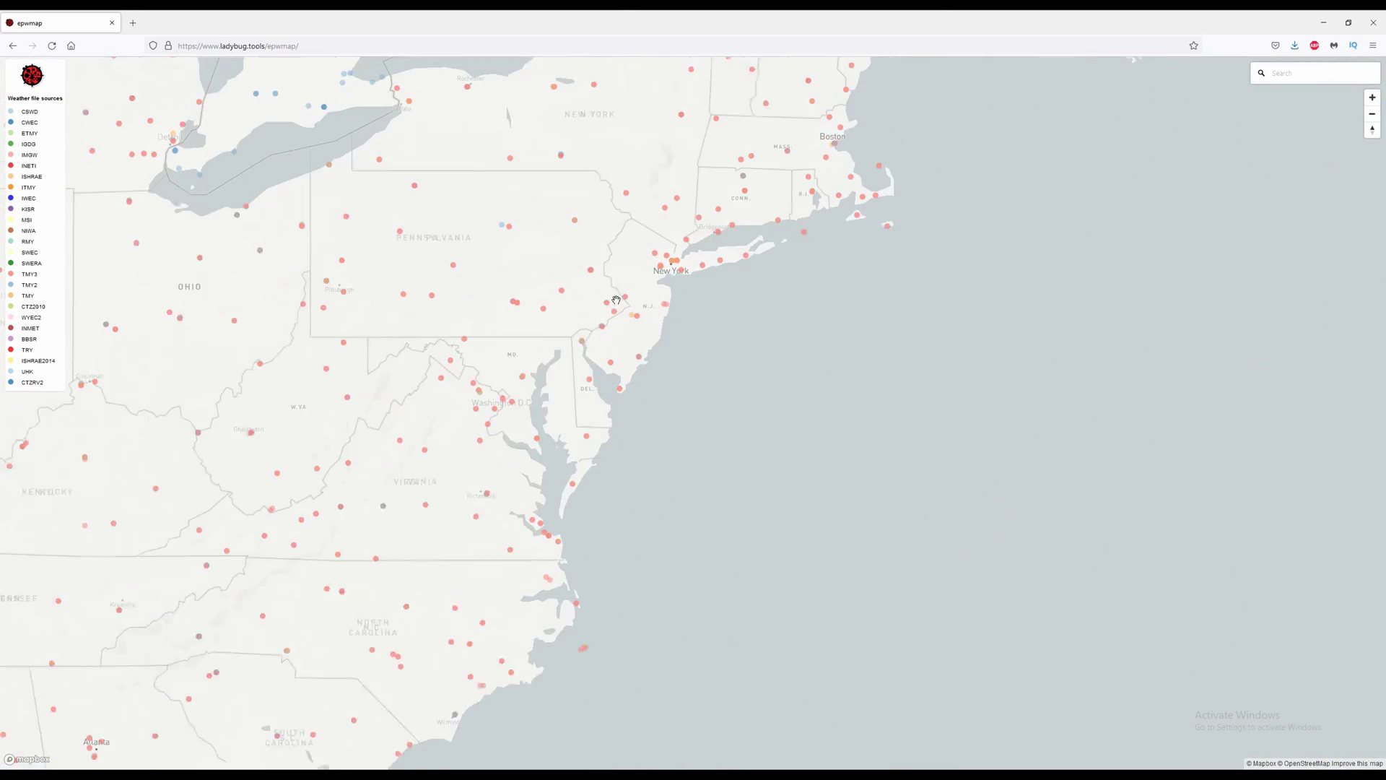
pyautogui.scroll(10, 694, 265)
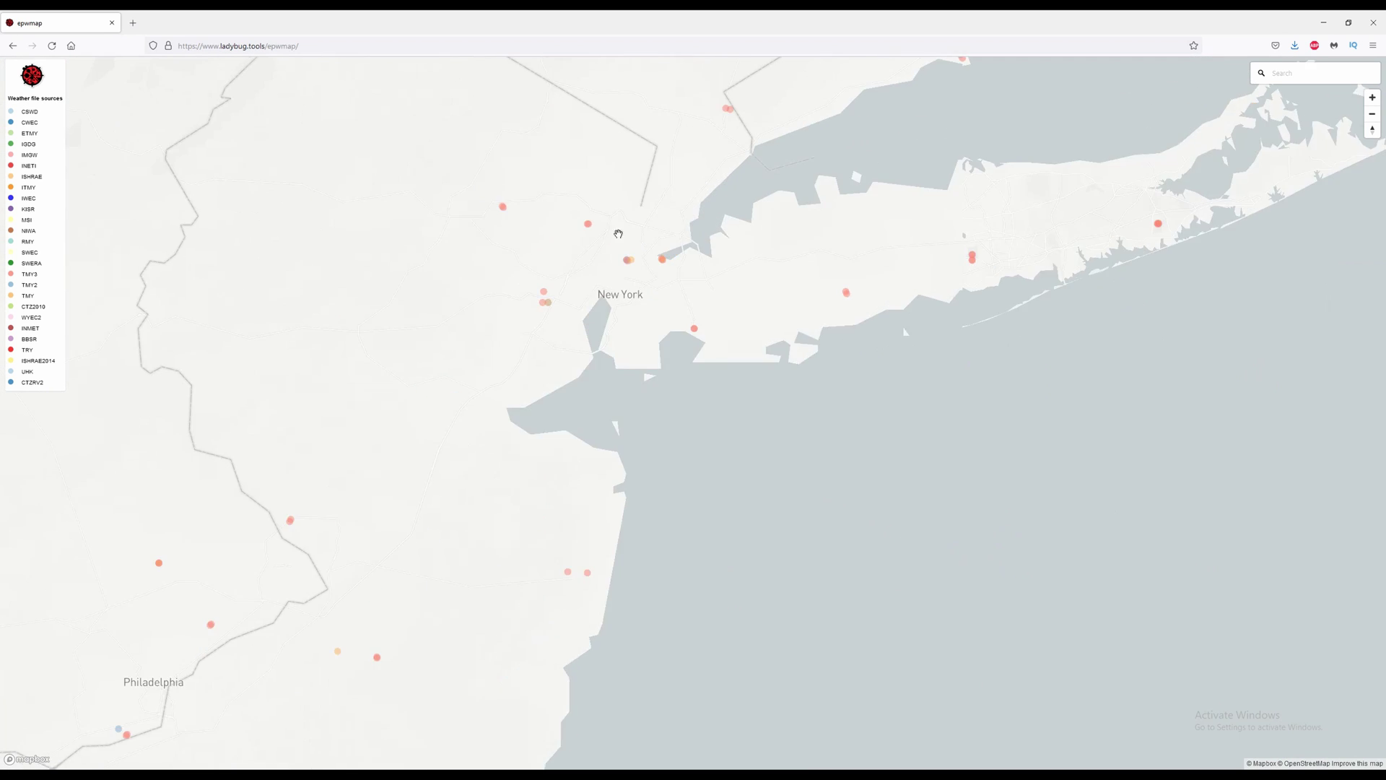
# Step: Download the New_York_Central_Prk_Obs_Belv TMY3 weather file from DOE through its station marker on the map
pyautogui.scroll(5, 757, 397)
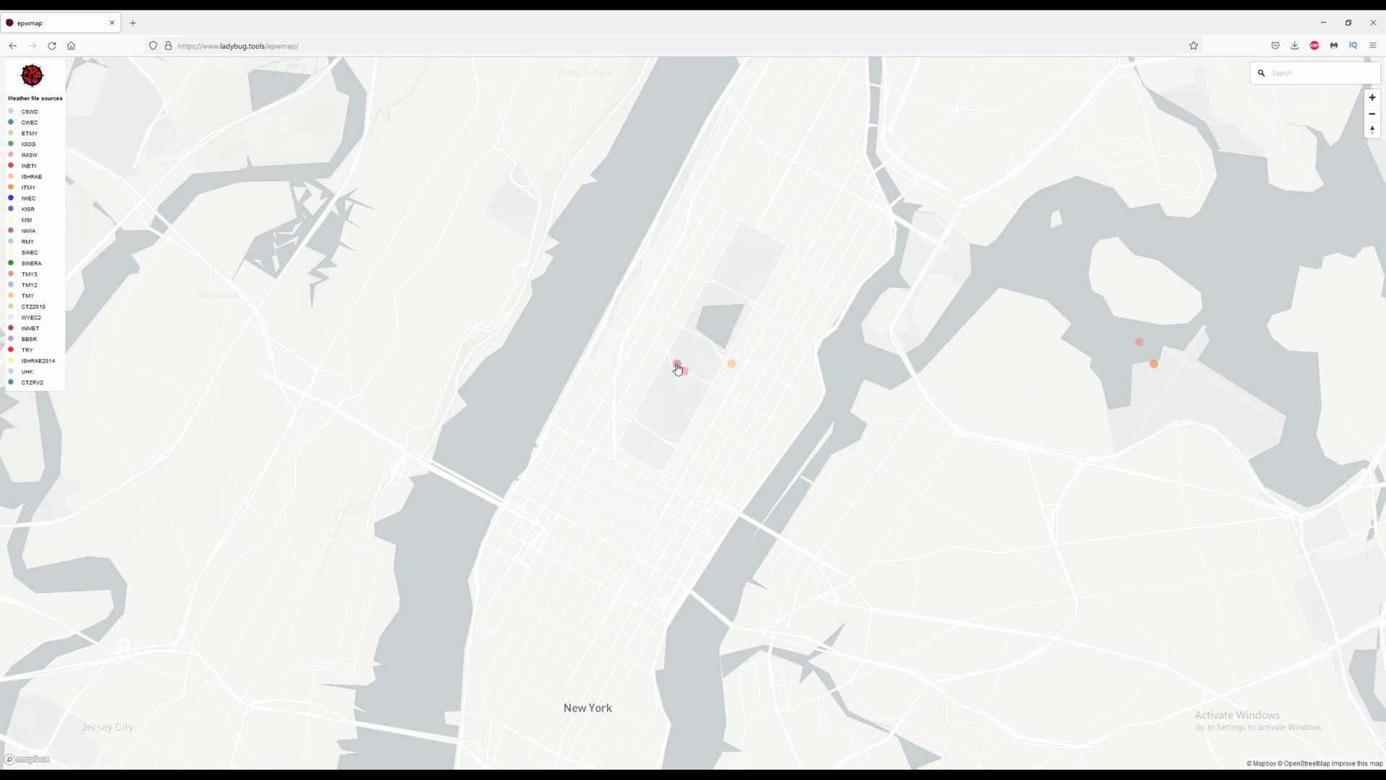
pyautogui.click(677, 365)
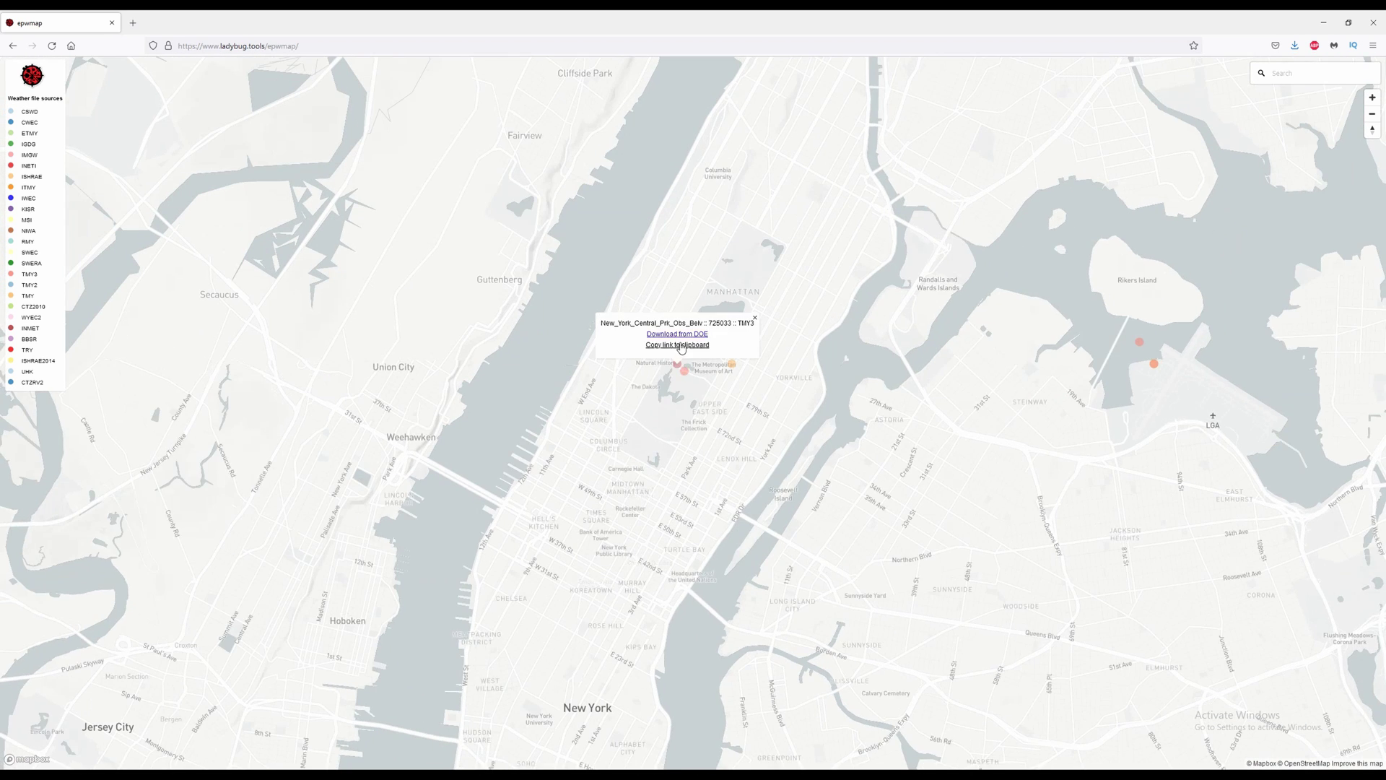
pyautogui.click(685, 335)
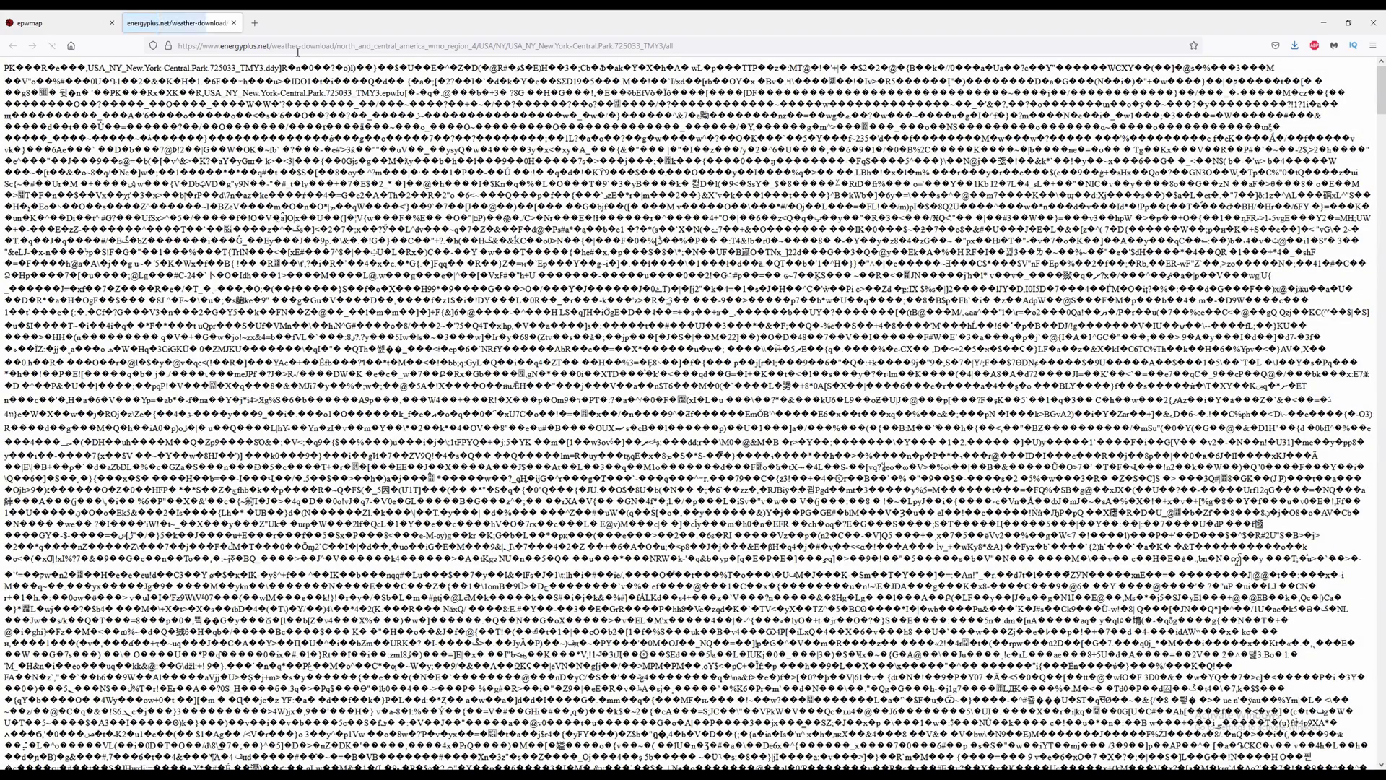
pyautogui.click(234, 26)
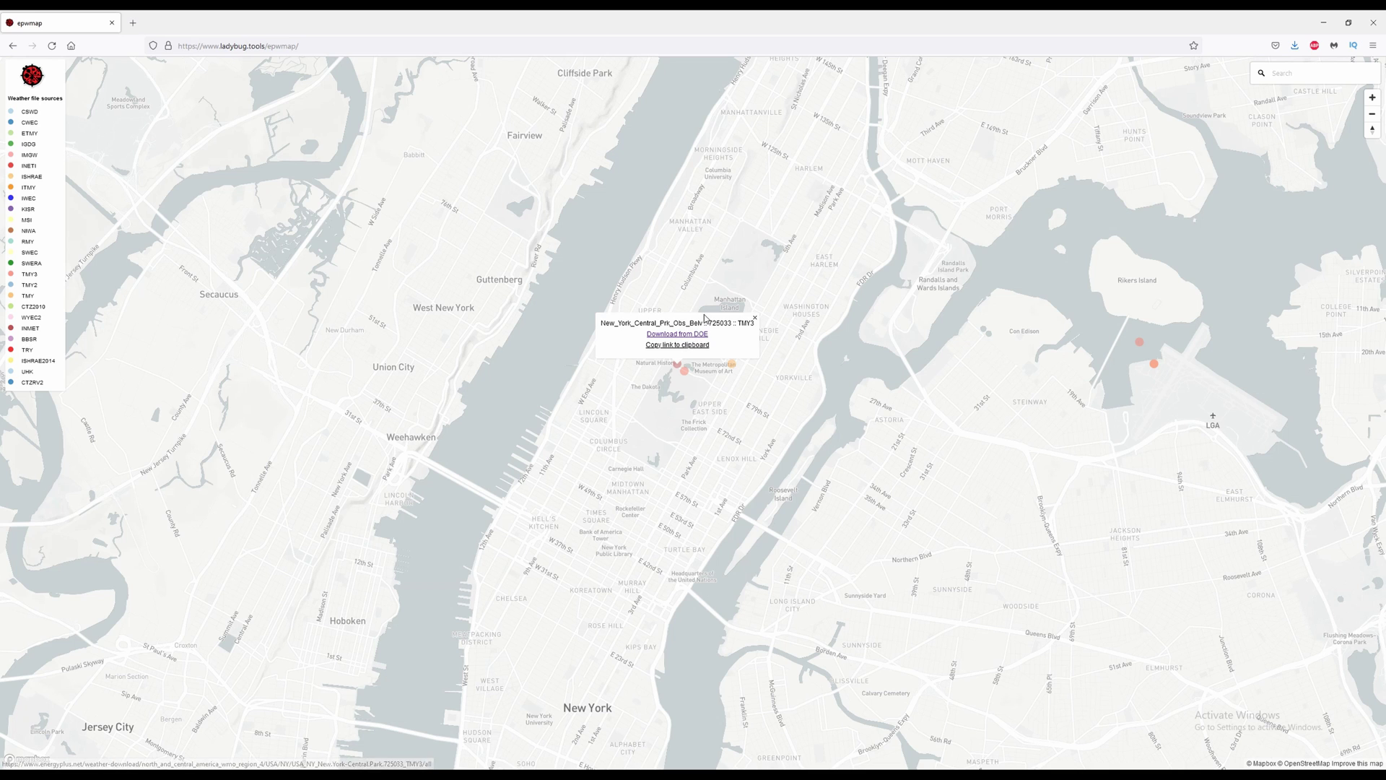
pyautogui.click(630, 289)
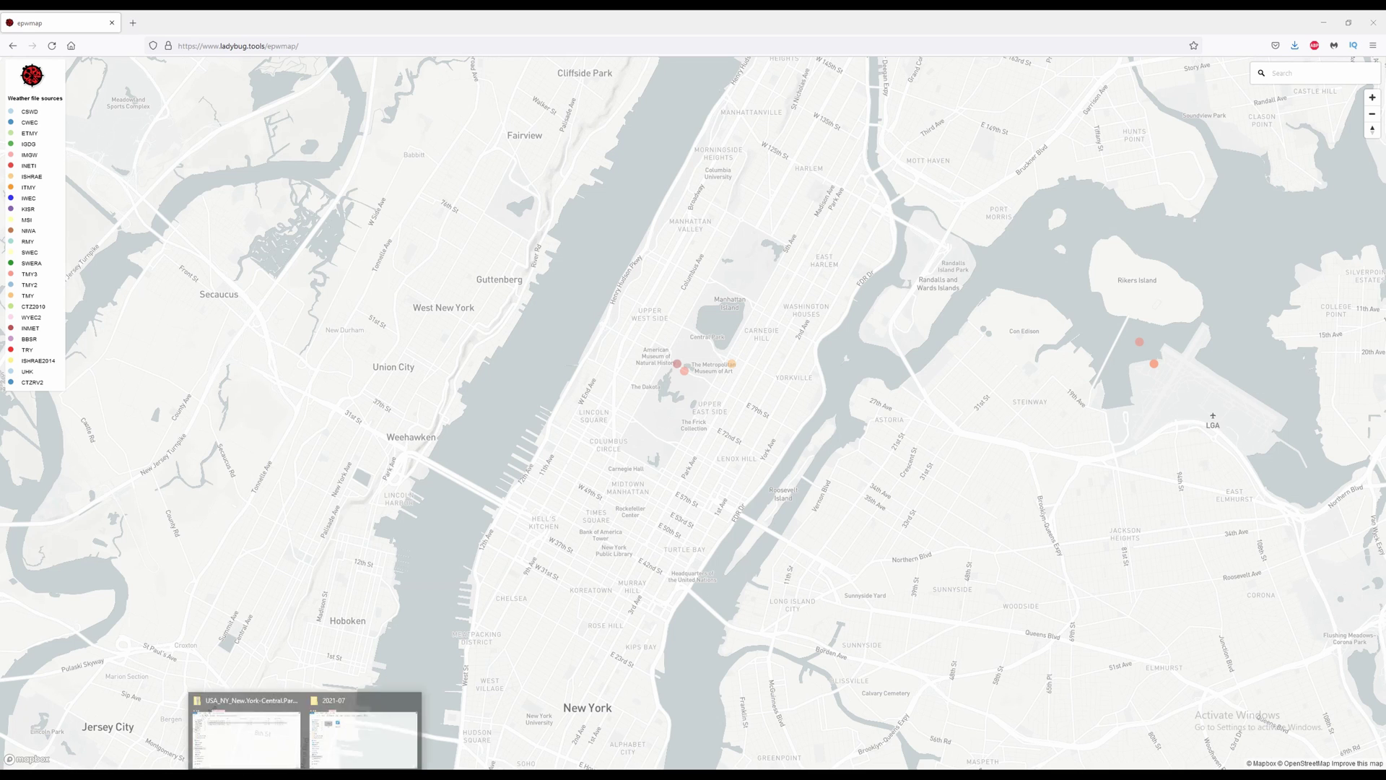
# Step: In File Explorer, inspect the USA_NY_New.York-Central.Park.725033_TMY3 archive in Downloads and locate the EPW file extracted beside it
pyautogui.click(336, 736)
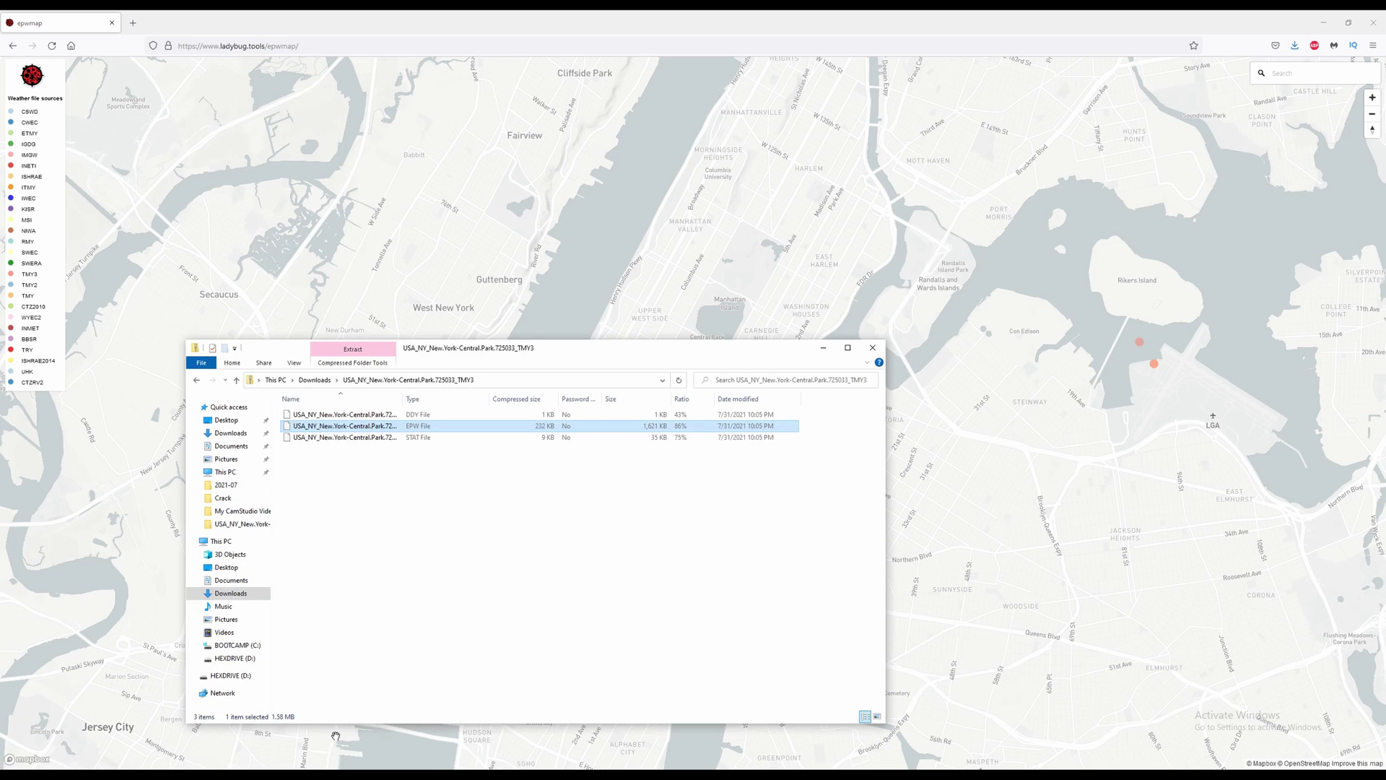
pyautogui.click(345, 584)
pyautogui.click(315, 379)
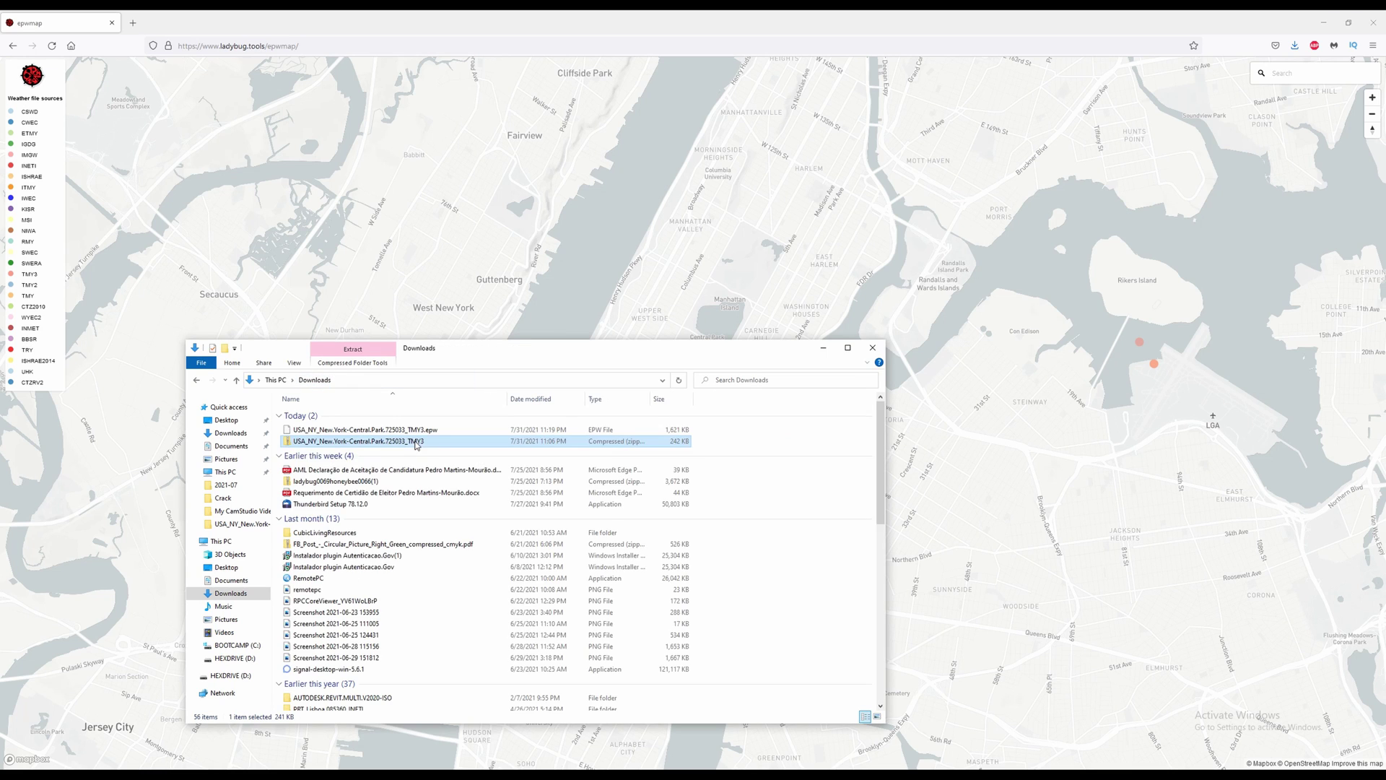
pyautogui.doubleClick(327, 443)
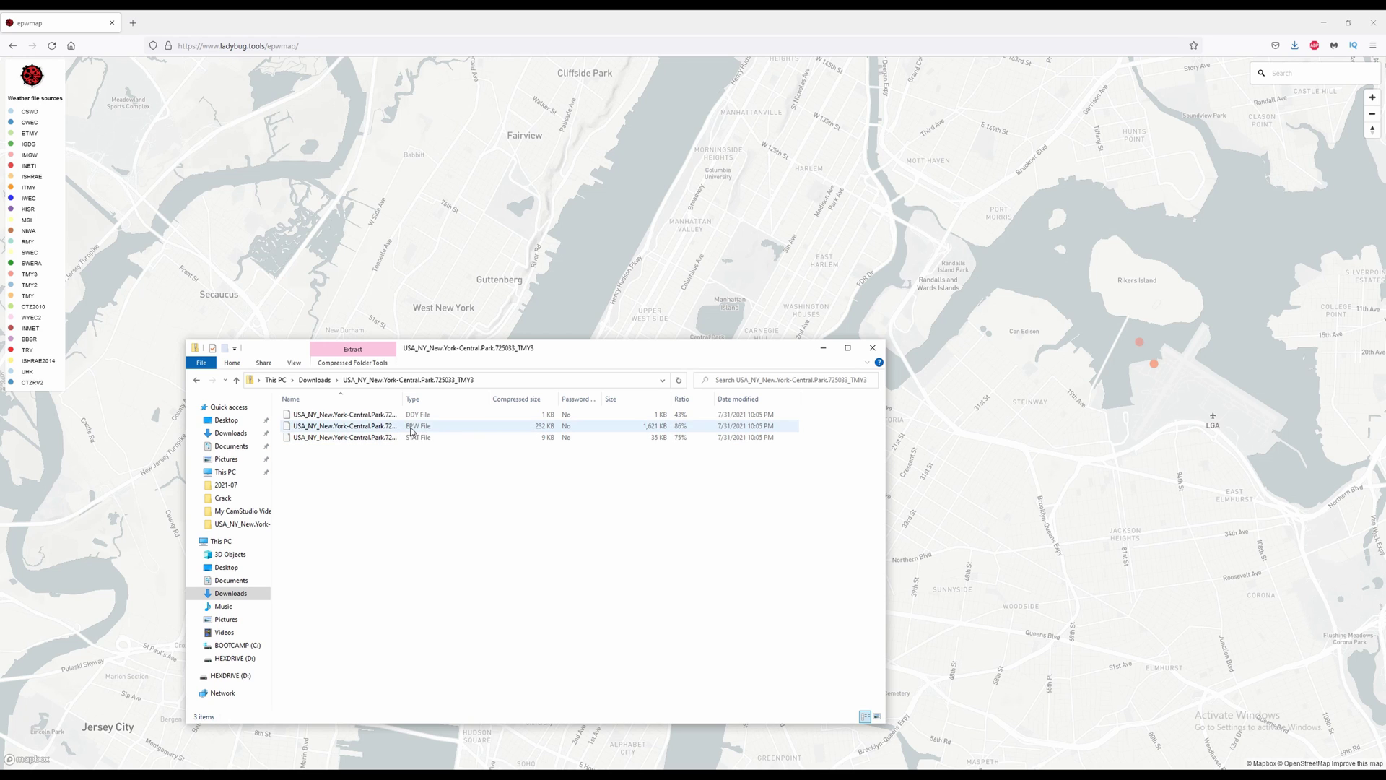
pyautogui.click(199, 381)
pyautogui.click(329, 432)
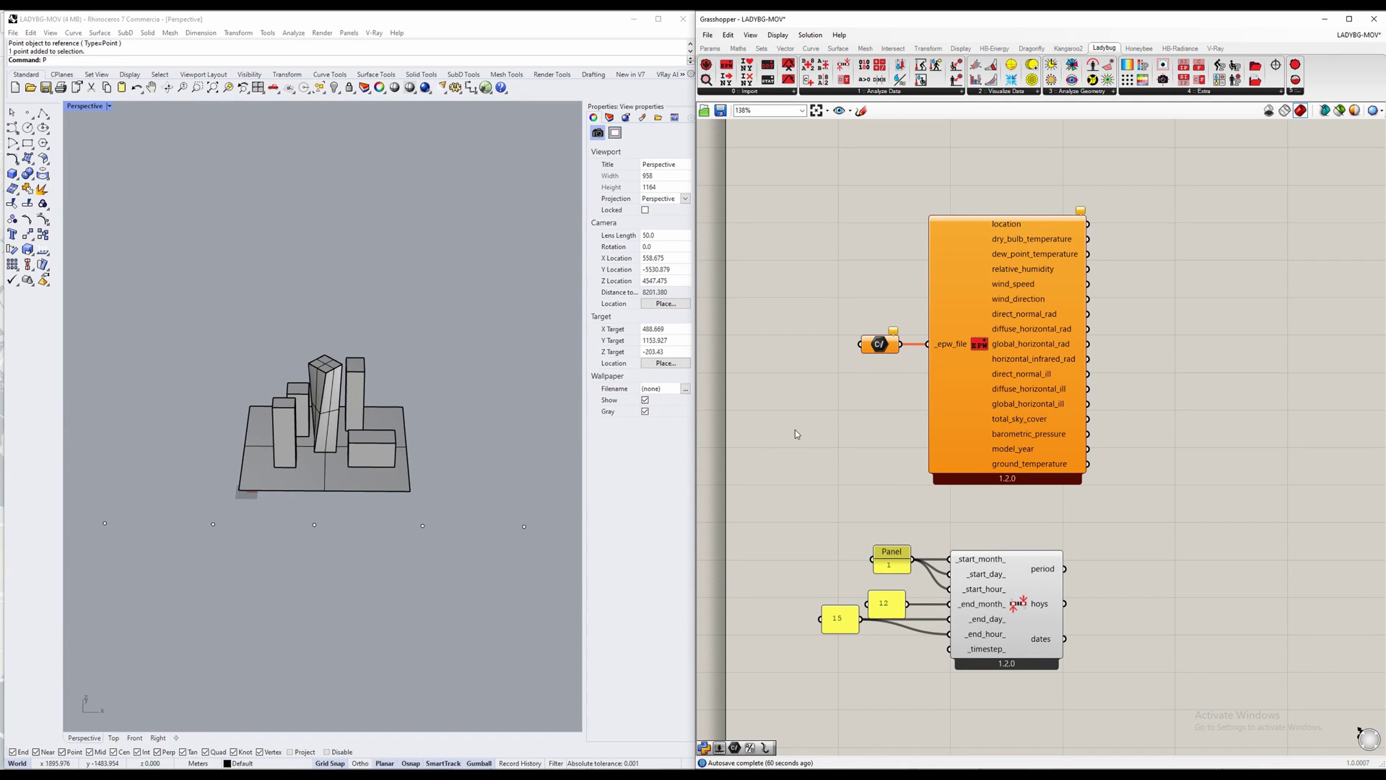
# Step: Switch to Grasshopper and set the File Path parameter to the USA_NY_New.York-Central.Park.725033_TMY3 EPW file in Downloads
pyautogui.click(876, 344)
pyautogui.rightClick(881, 347)
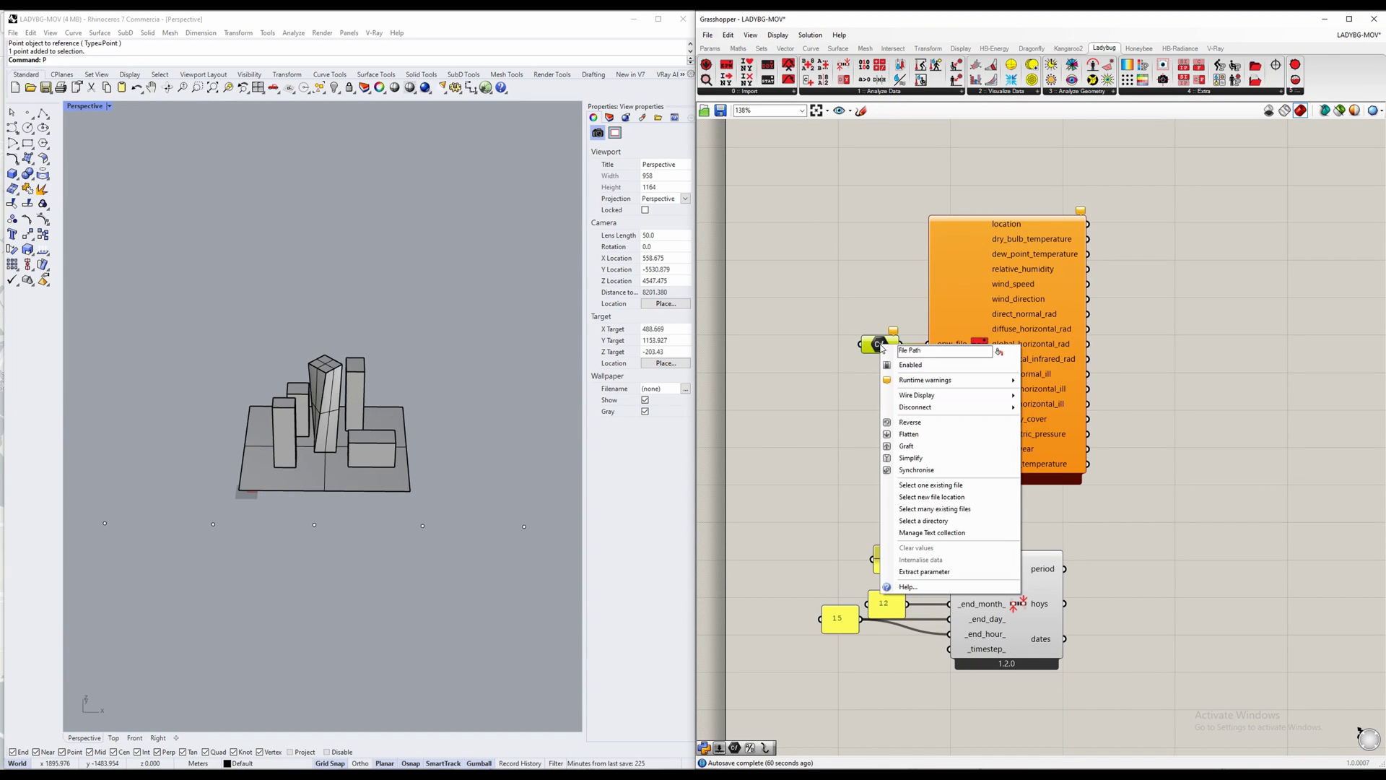
pyautogui.click(931, 485)
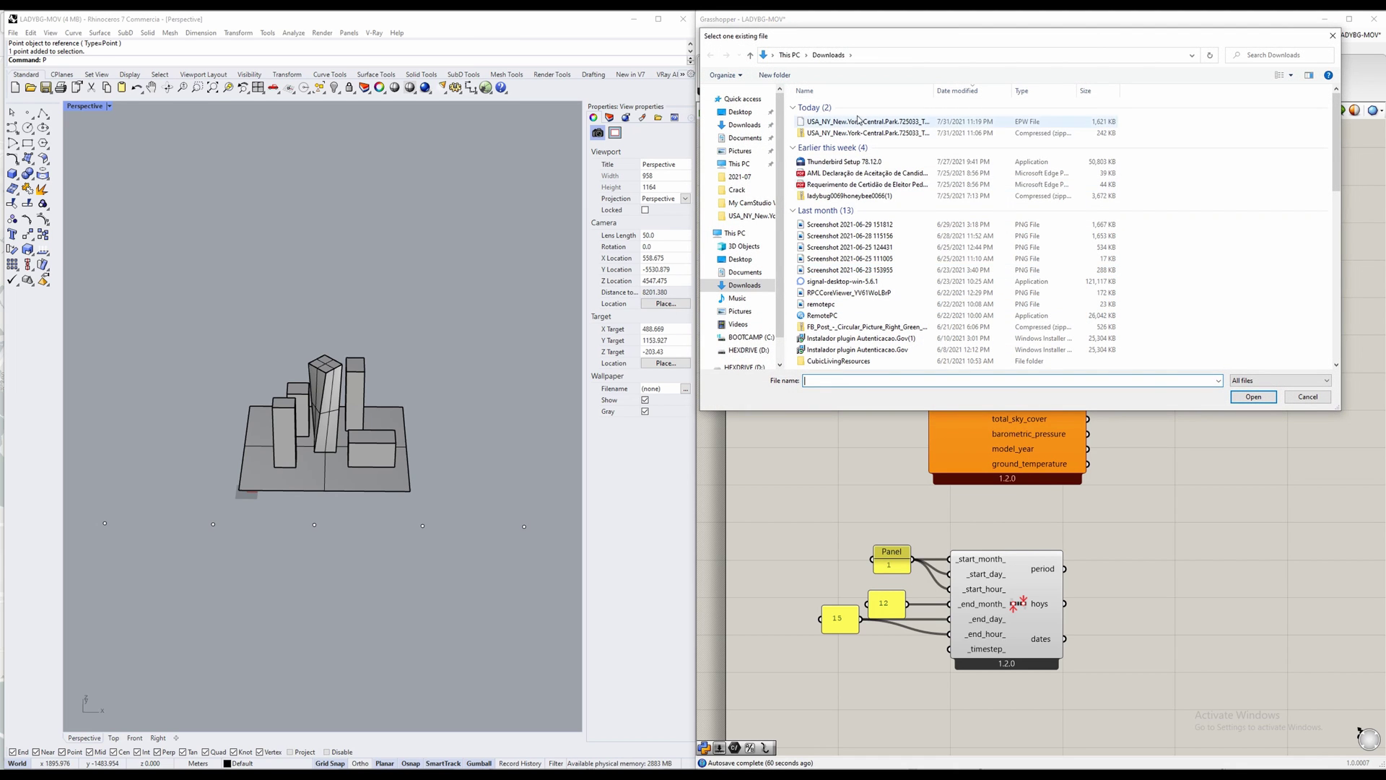
pyautogui.click(859, 122)
pyautogui.click(1252, 397)
pyautogui.moveTo(1146, 418)
pyautogui.mouseDown(button='right')
pyautogui.moveTo(1076, 401)
pyautogui.moveTo(1133, 430)
pyautogui.mouseUp(button='right')
pyautogui.scroll(-2, 1087, 407)
pyautogui.scroll(2, 1072, 496)
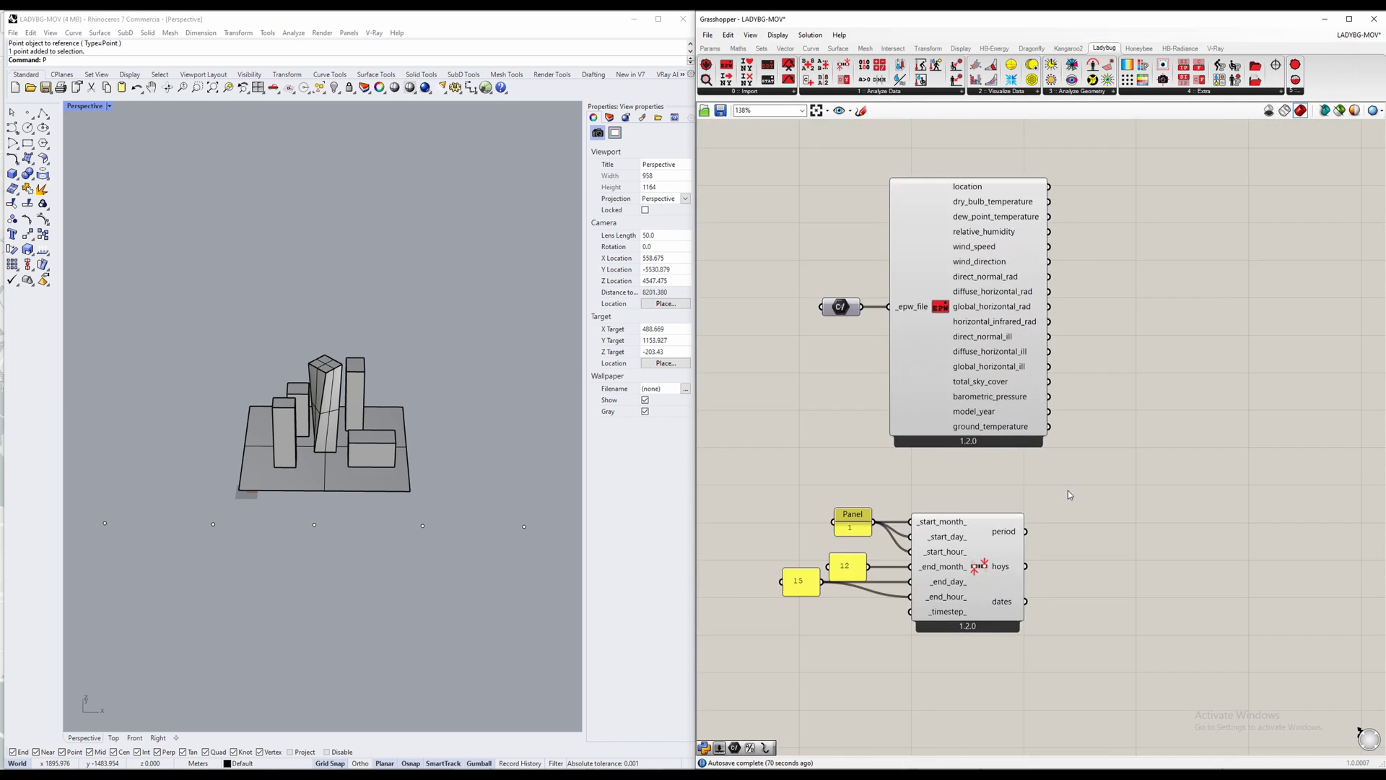
# Step: Add an LB Wind Rose component and place it beside the EPW import component, leaving space between them
pyautogui.scroll(-2, 1072, 514)
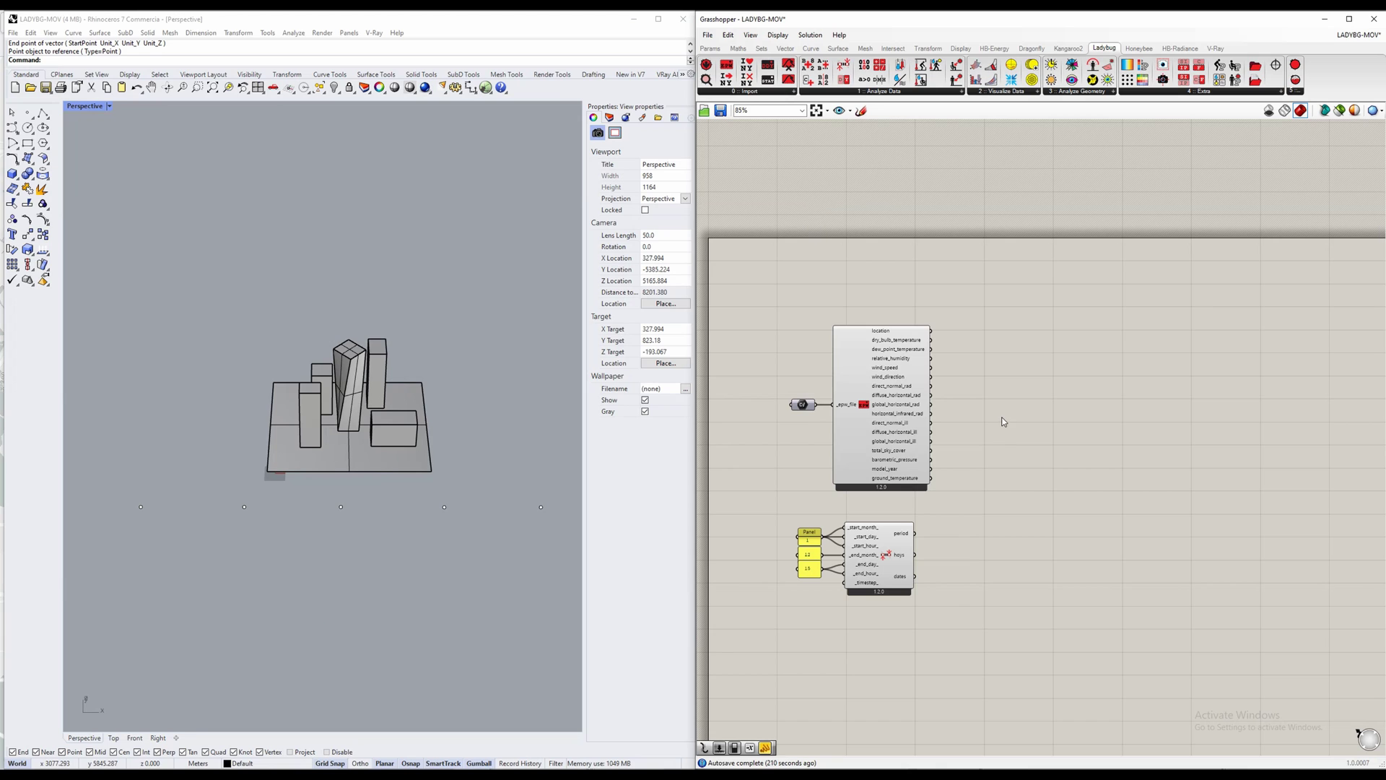
pyautogui.moveTo(1021, 434); pyautogui.dragTo(1018, 389, button='right')
pyautogui.doubleClick(1018, 388)
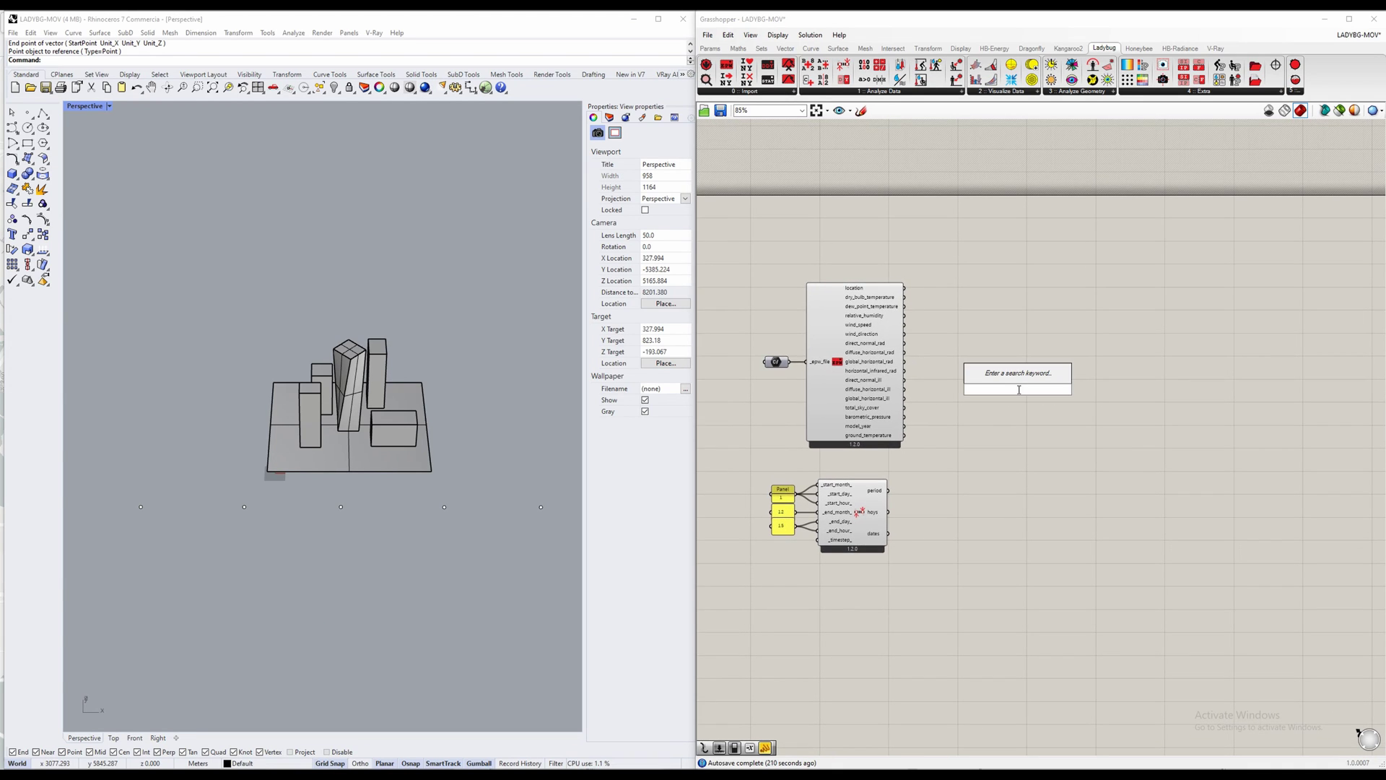
pyautogui.write('wind ro')
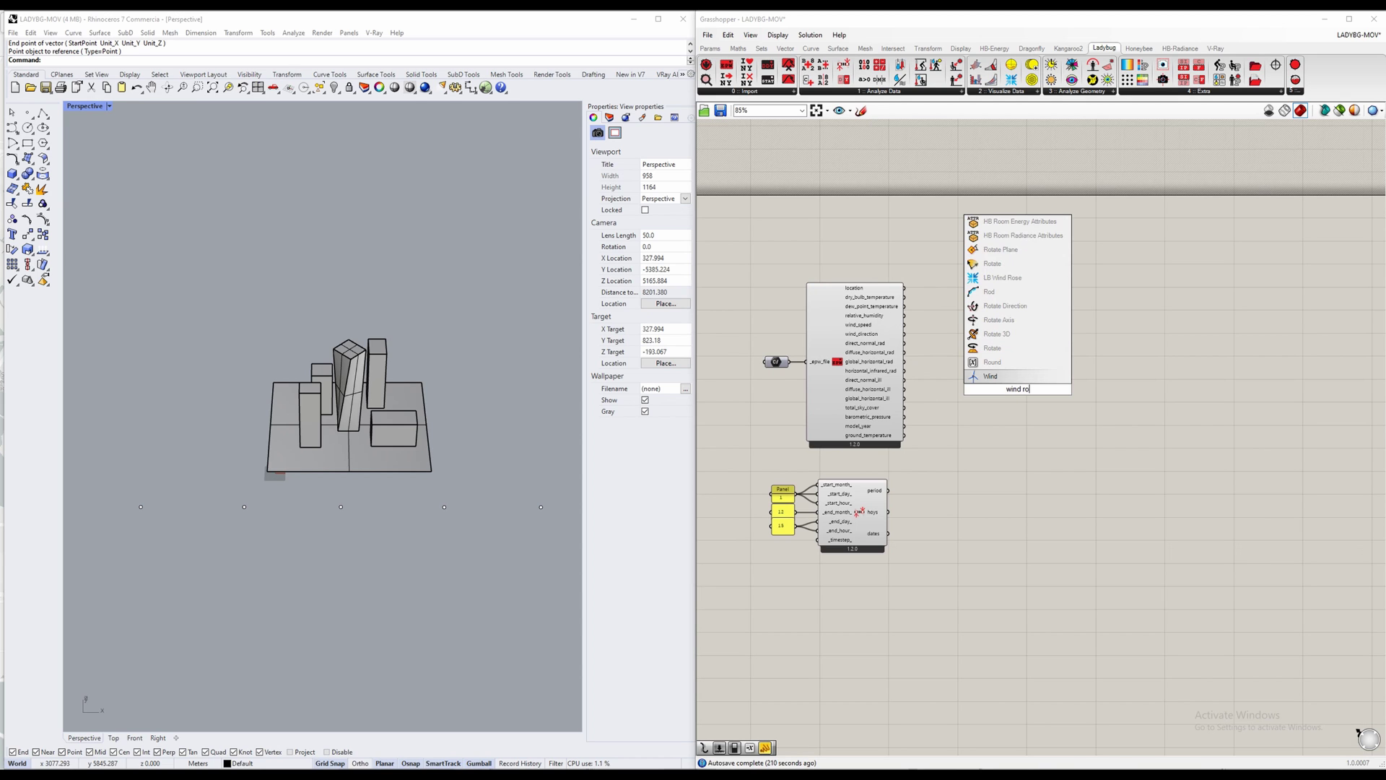
pyautogui.press('Return')
pyautogui.moveTo(1020, 392); pyautogui.dragTo(1110, 357)
pyautogui.scroll(3, 1039, 328)
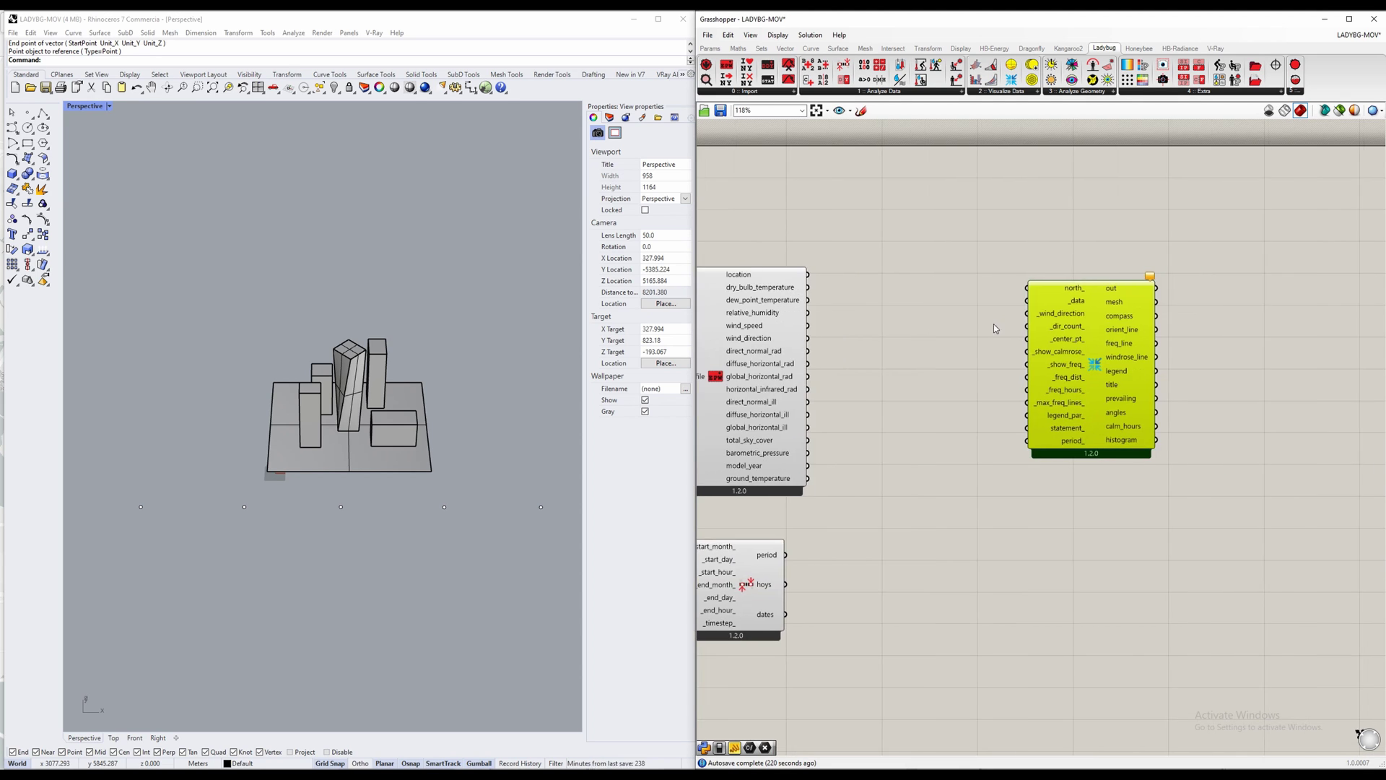
pyautogui.scroll(1, 1124, 336)
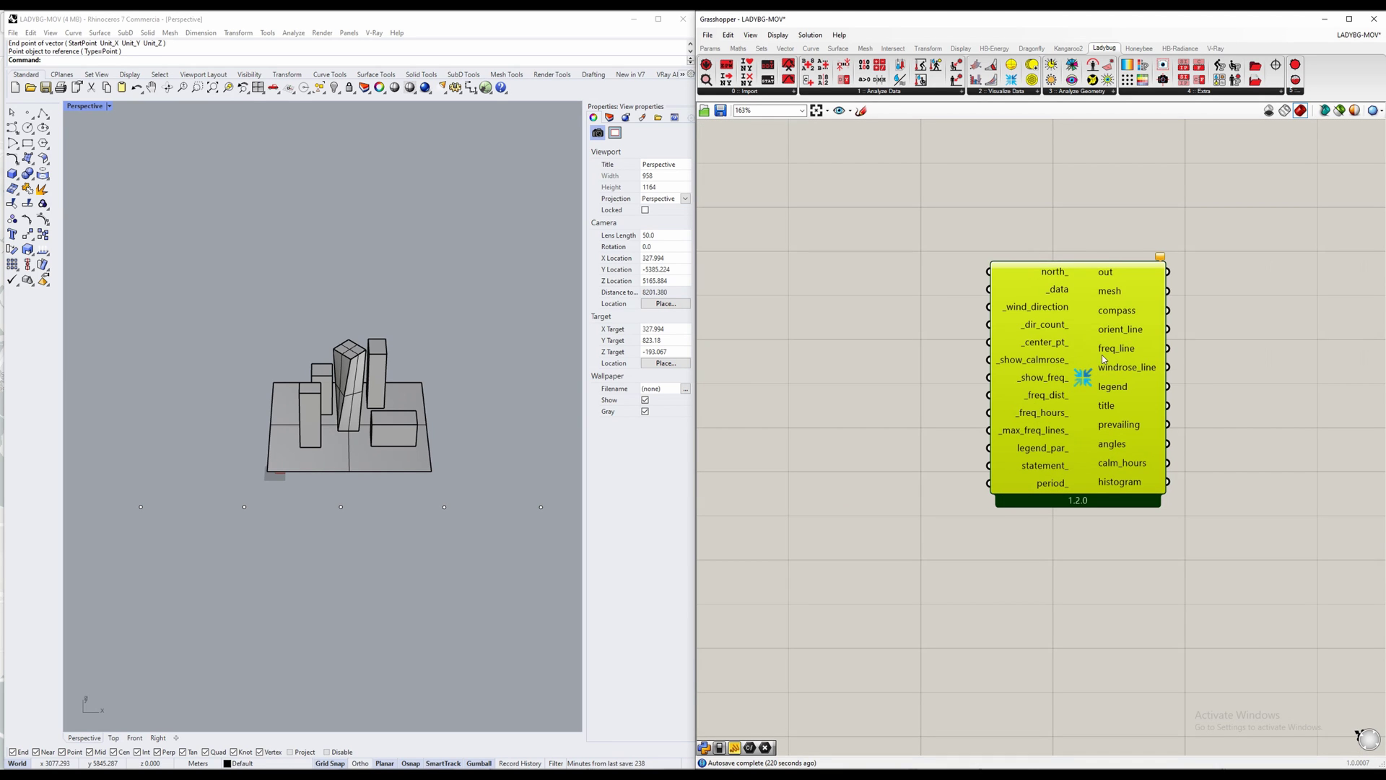
pyautogui.scroll(-2, 1085, 446)
pyautogui.scroll(1, 1064, 371)
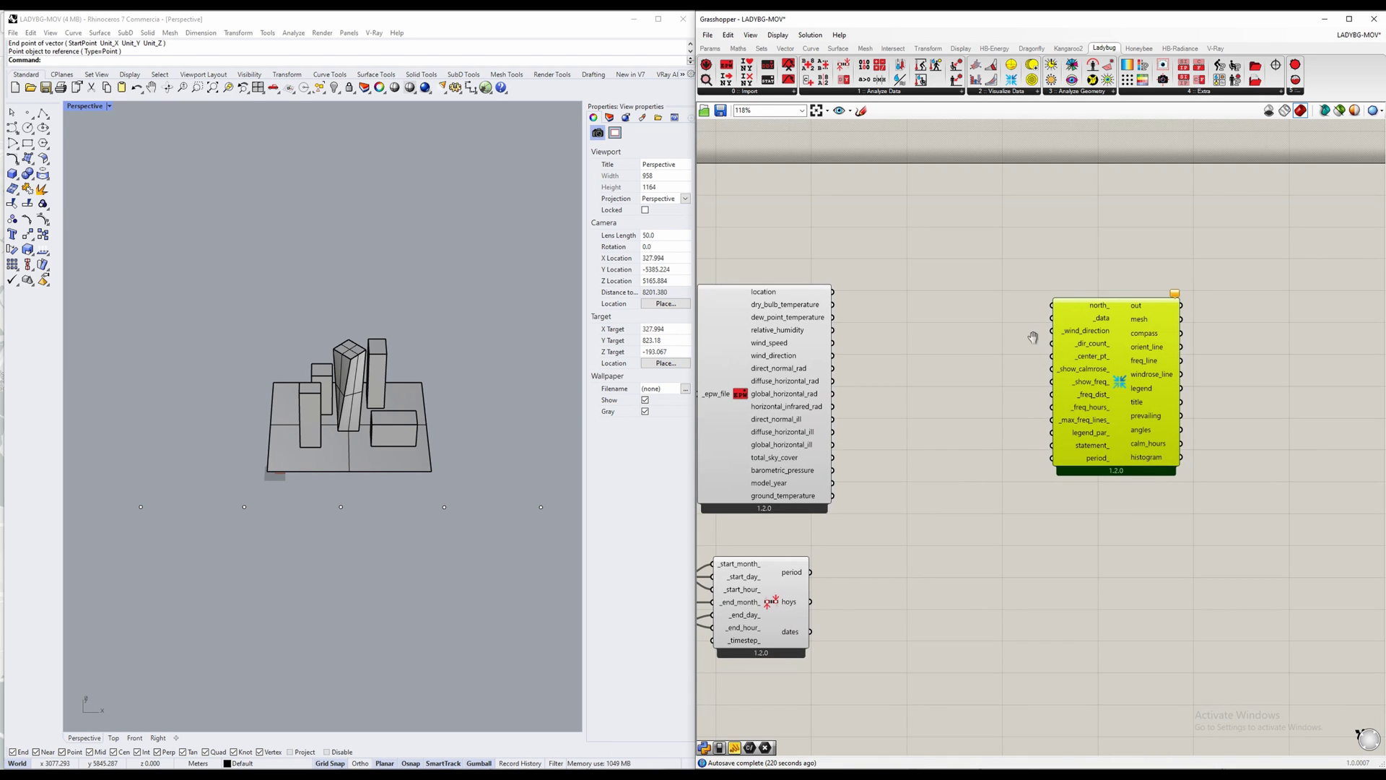
pyautogui.click(1016, 350)
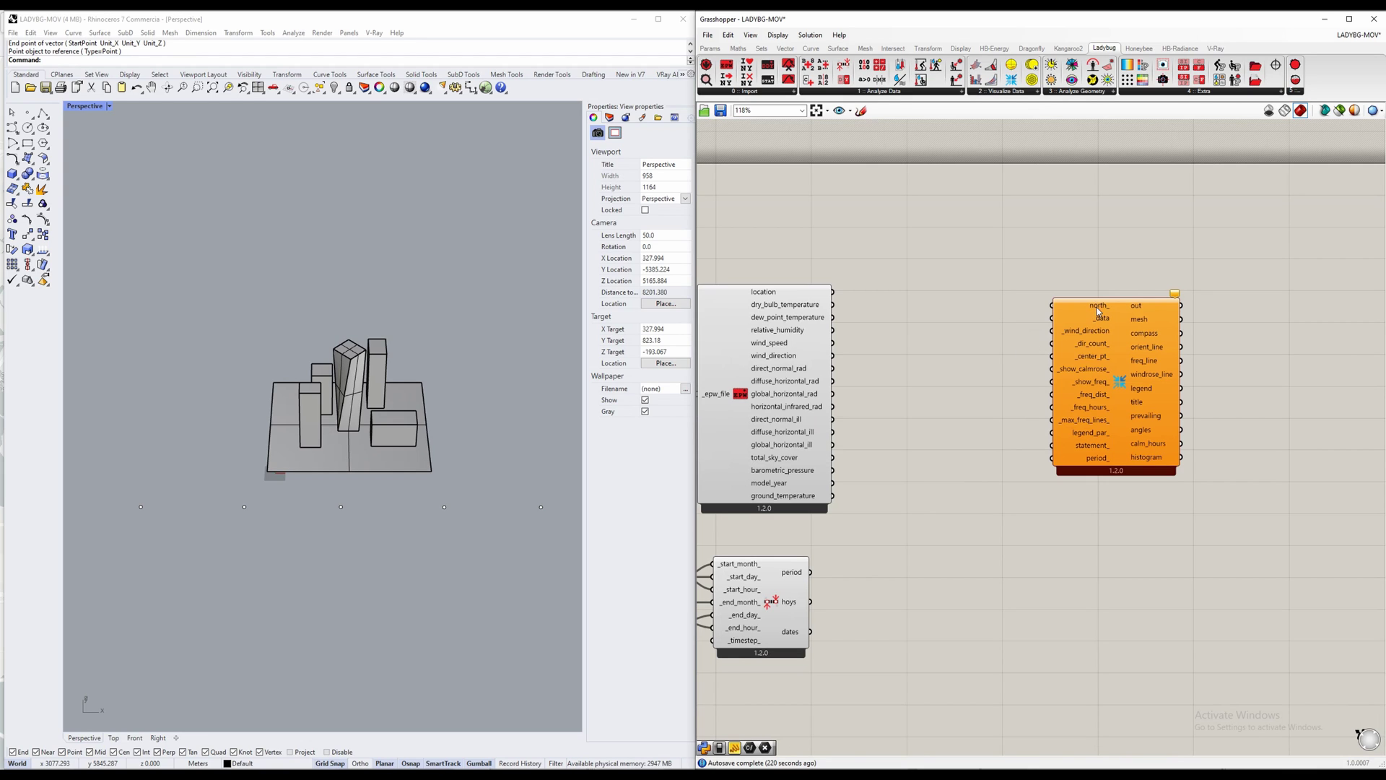
# Step: Add a Vector parameter between the EPW import and LB Wind Rose components
pyautogui.doubleClick(931, 369)
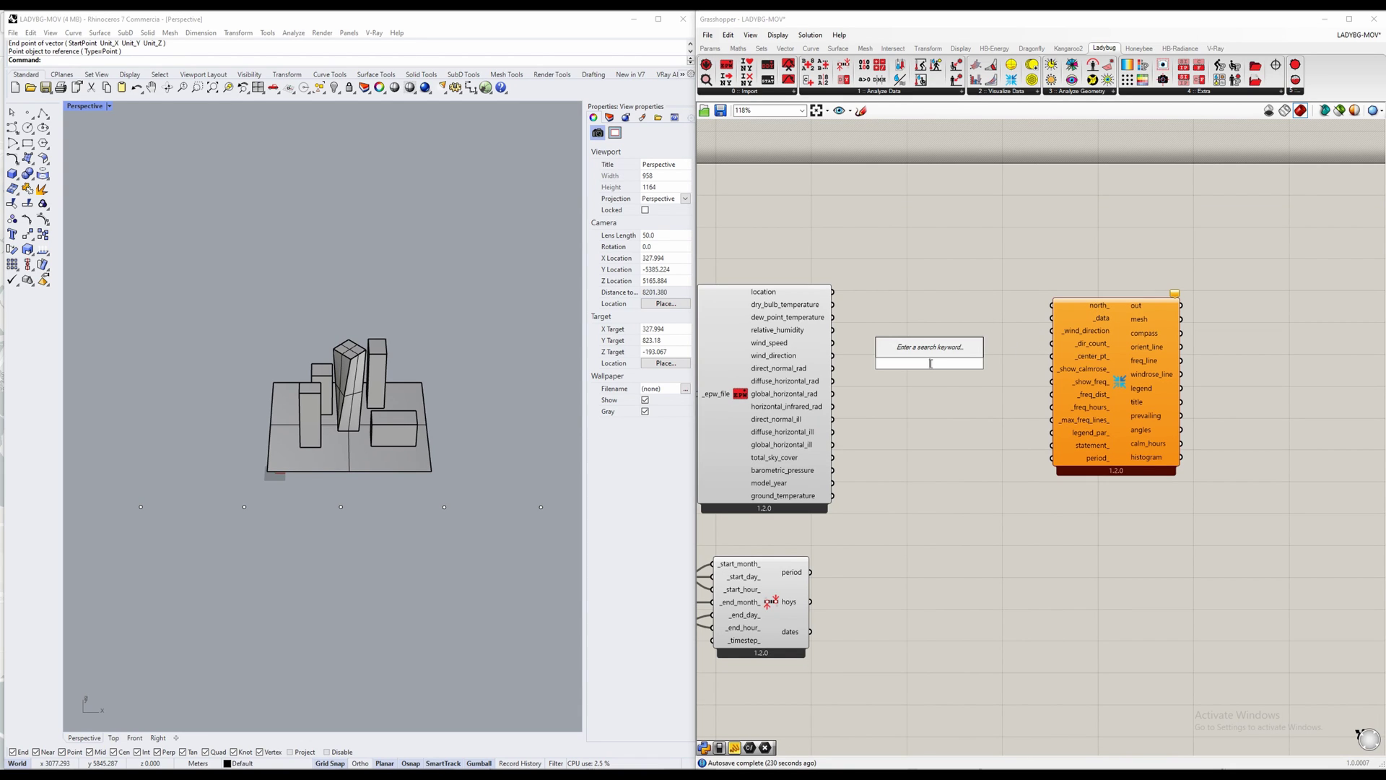
pyautogui.write('vector')
pyautogui.press('Return')
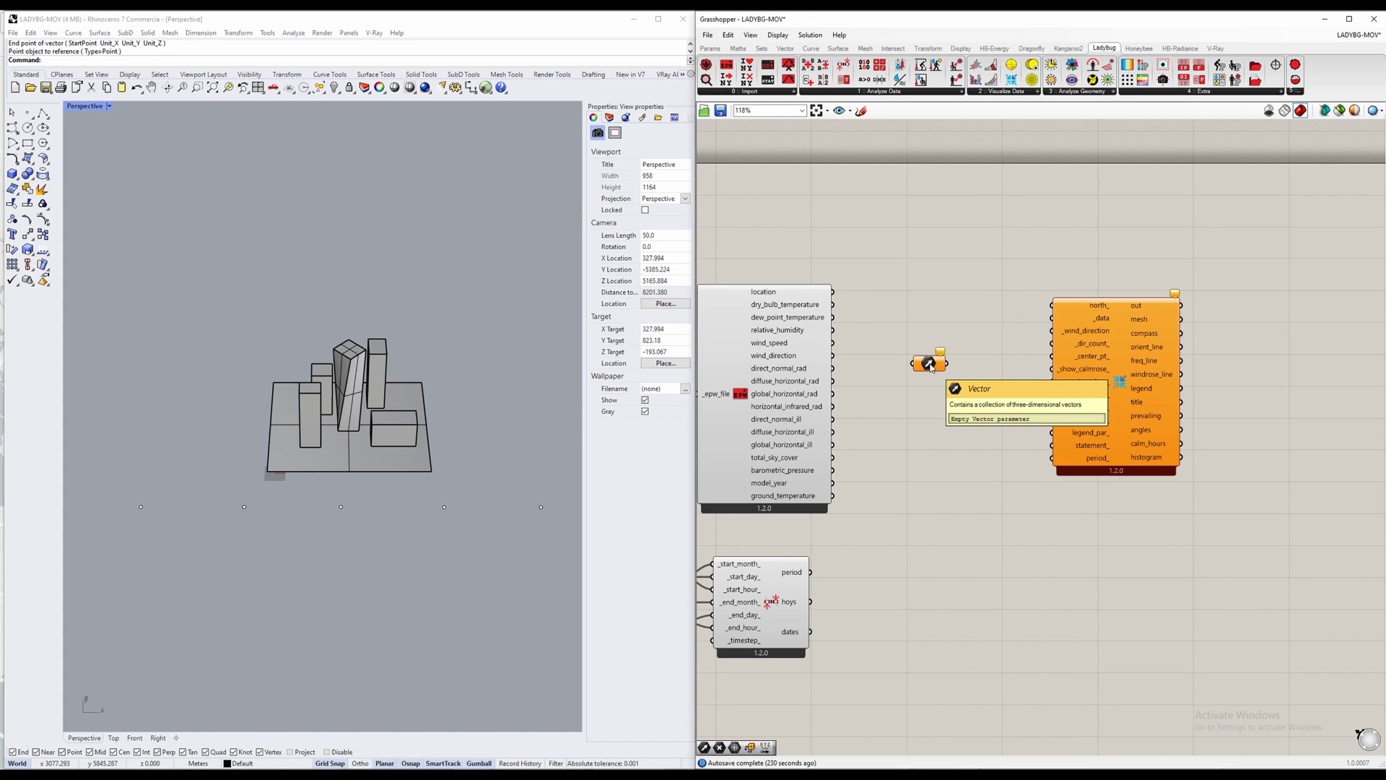
# Step: Set one vector from the ground plane's front corner straight along the Y axis and connect it to the Wind Rose's north_ input
pyautogui.rightClick(929, 364)
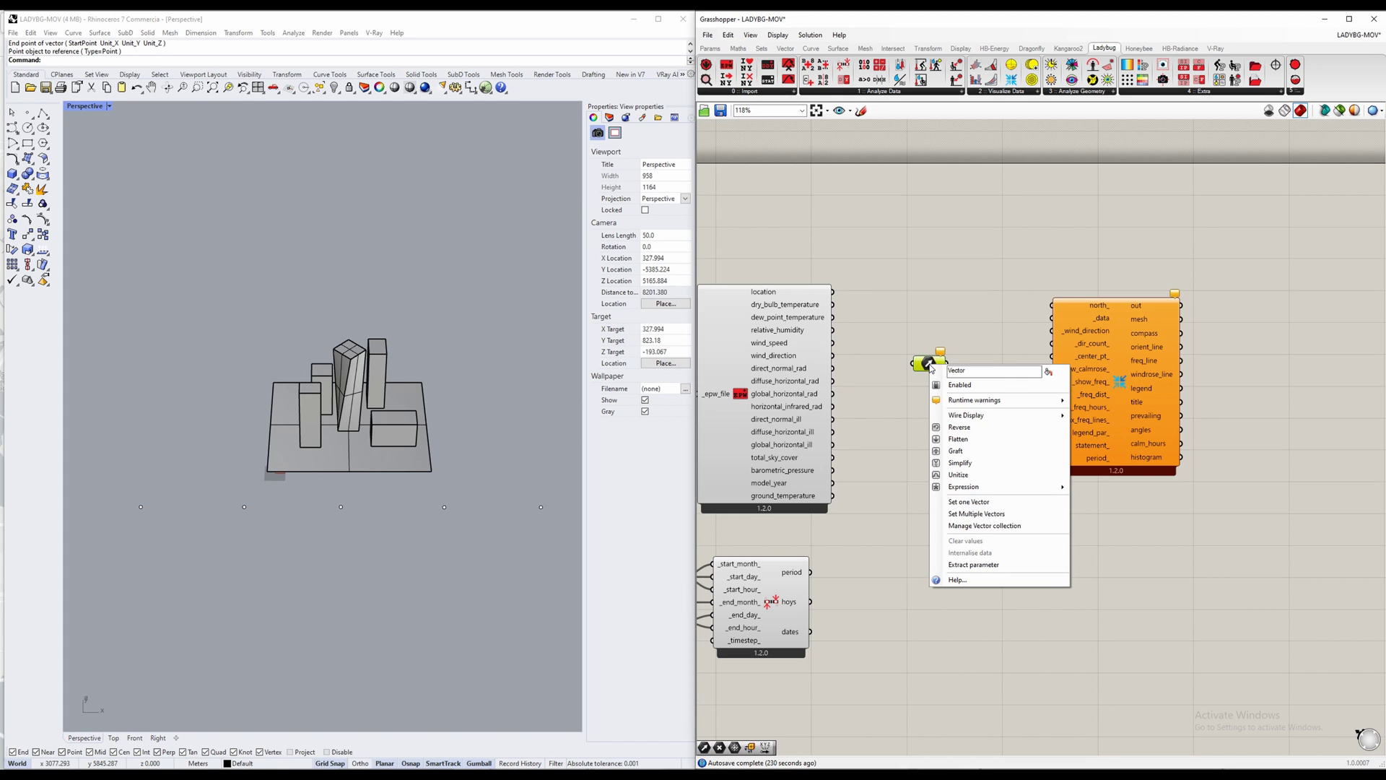
pyautogui.click(980, 502)
pyautogui.click(275, 473)
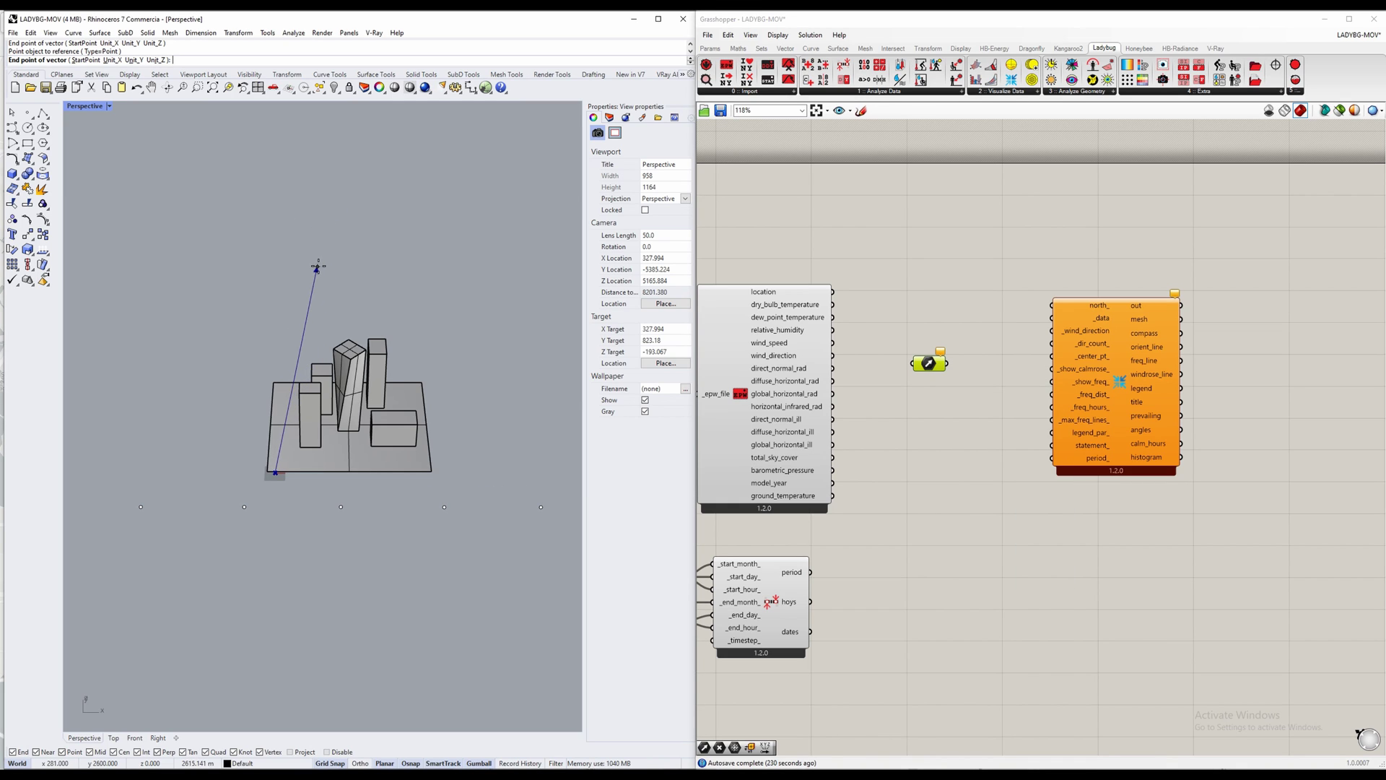
pyautogui.press('shift')
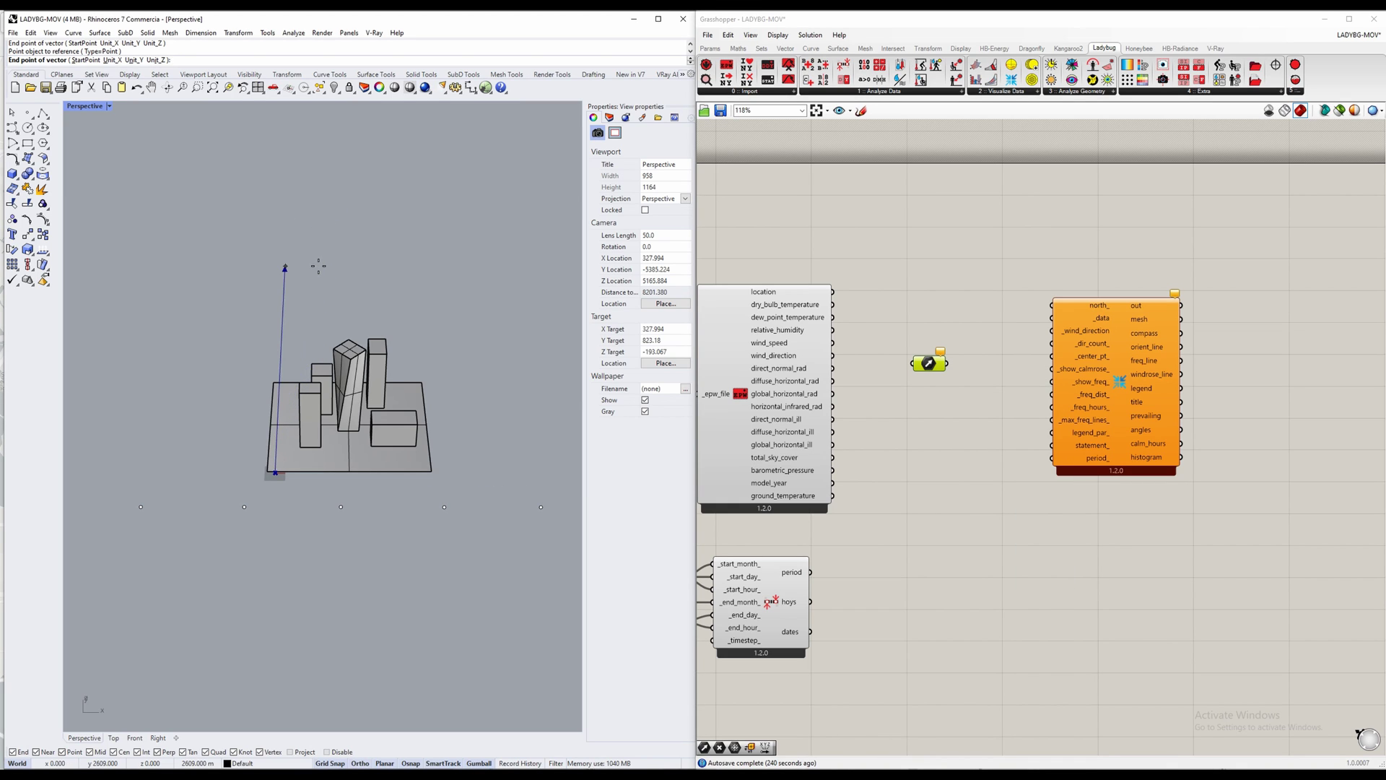
pyautogui.click(285, 302)
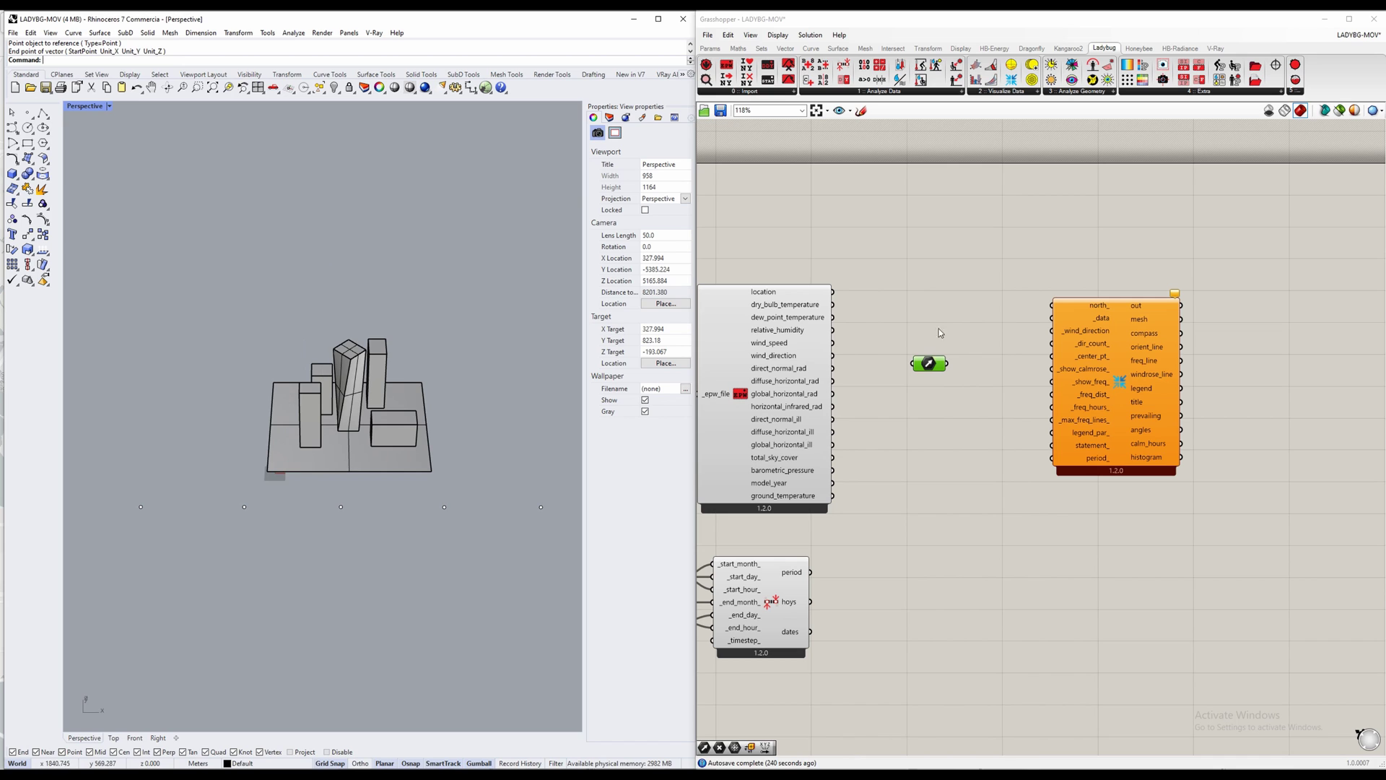
pyautogui.moveTo(947, 363); pyautogui.dragTo(1043, 309)
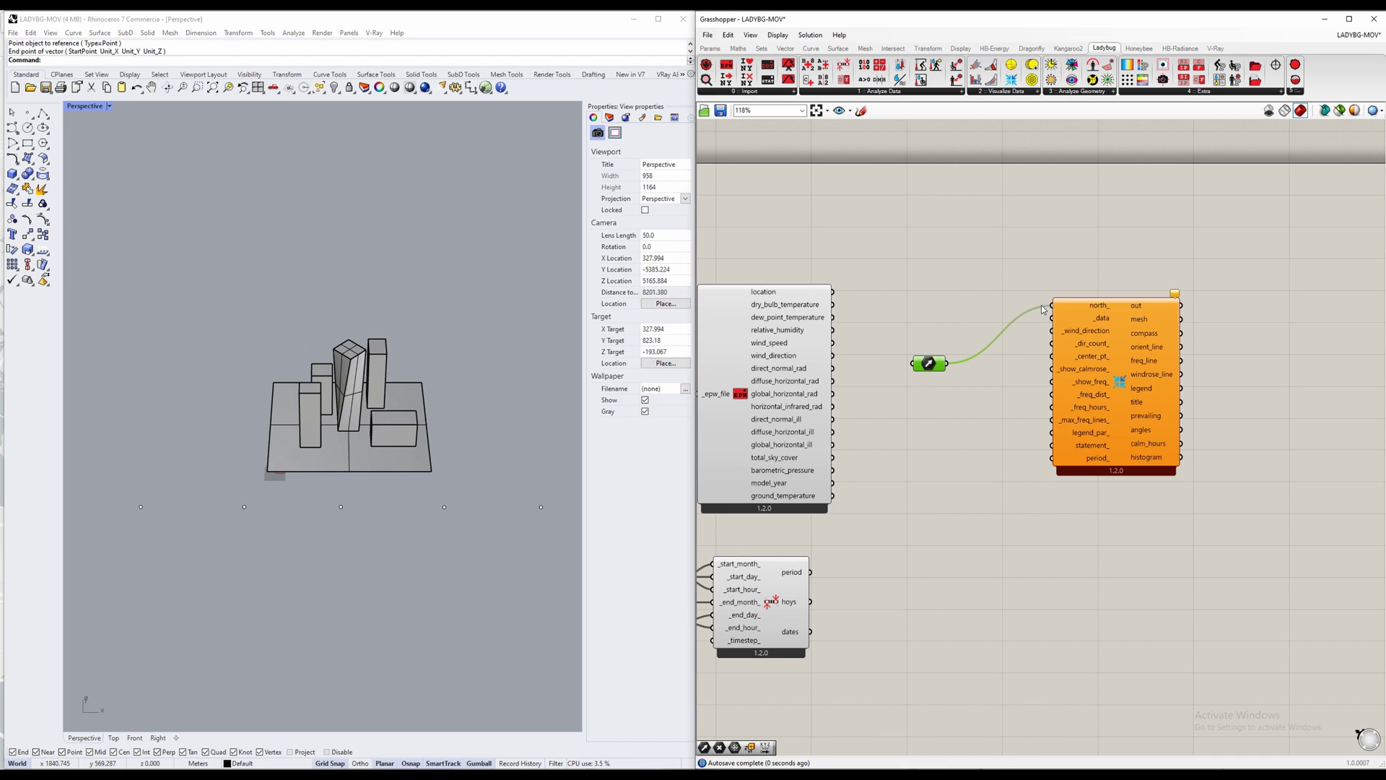
pyautogui.moveTo(930, 365); pyautogui.dragTo(952, 292)
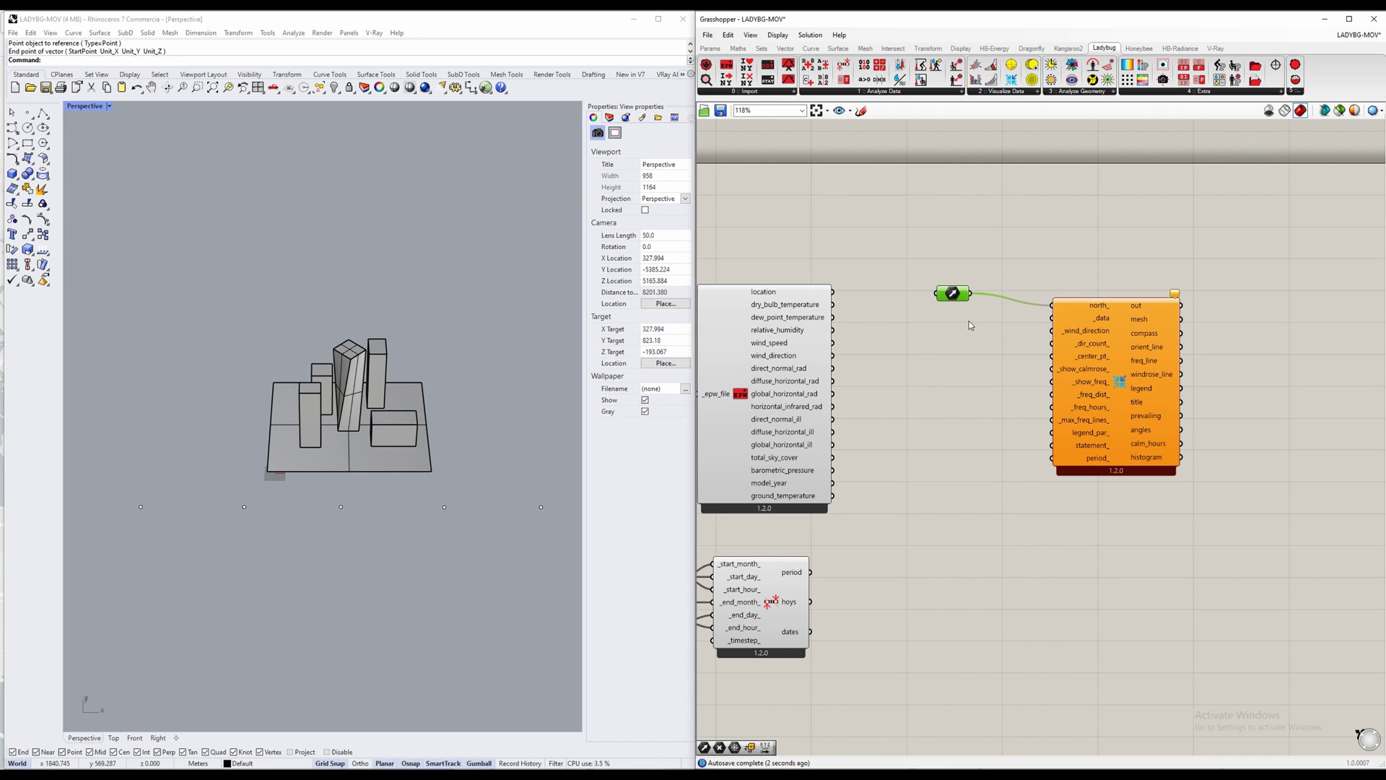
# Step: Connect the EPW wind_speed output to the Wind Rose's _data input and wind_direction to its _wind_direction input
pyautogui.scroll(2, 975, 319)
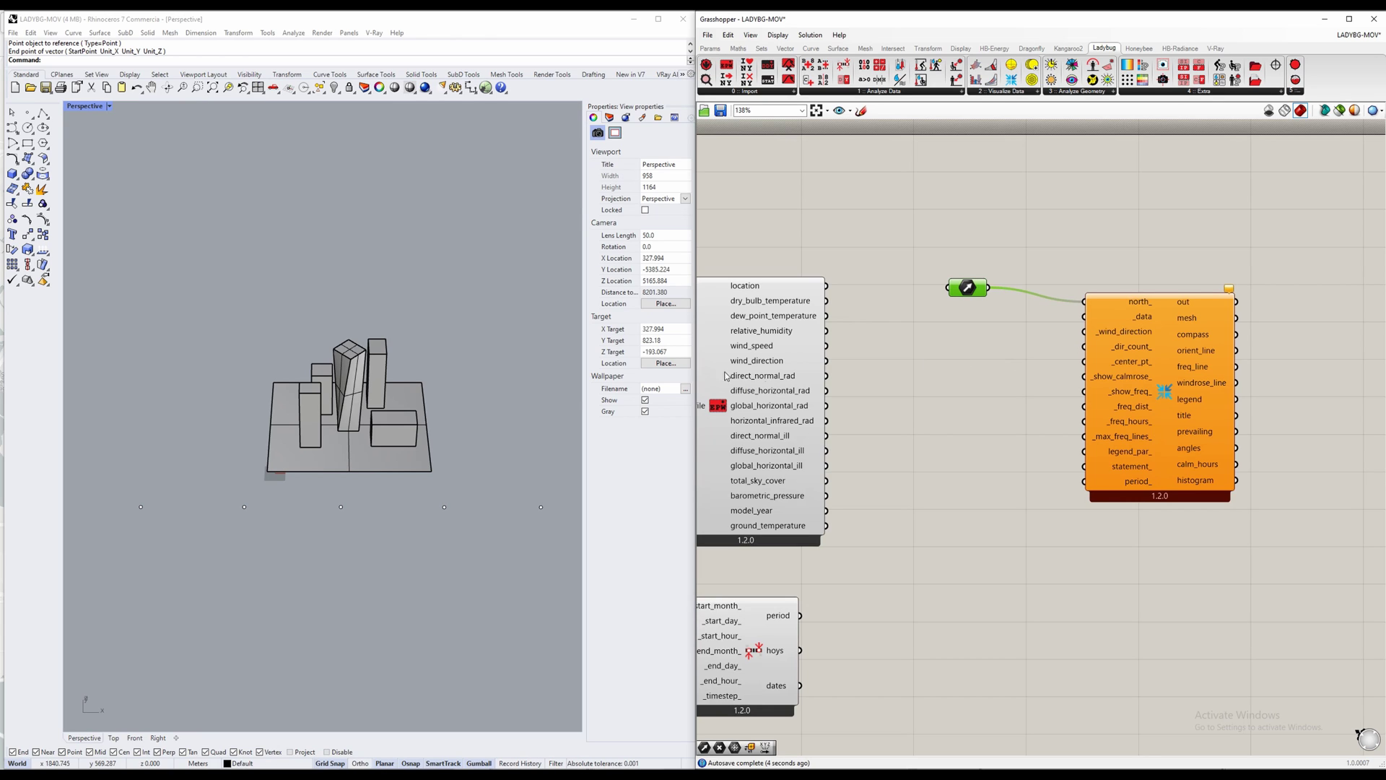
pyautogui.moveTo(826, 346); pyautogui.dragTo(1084, 317)
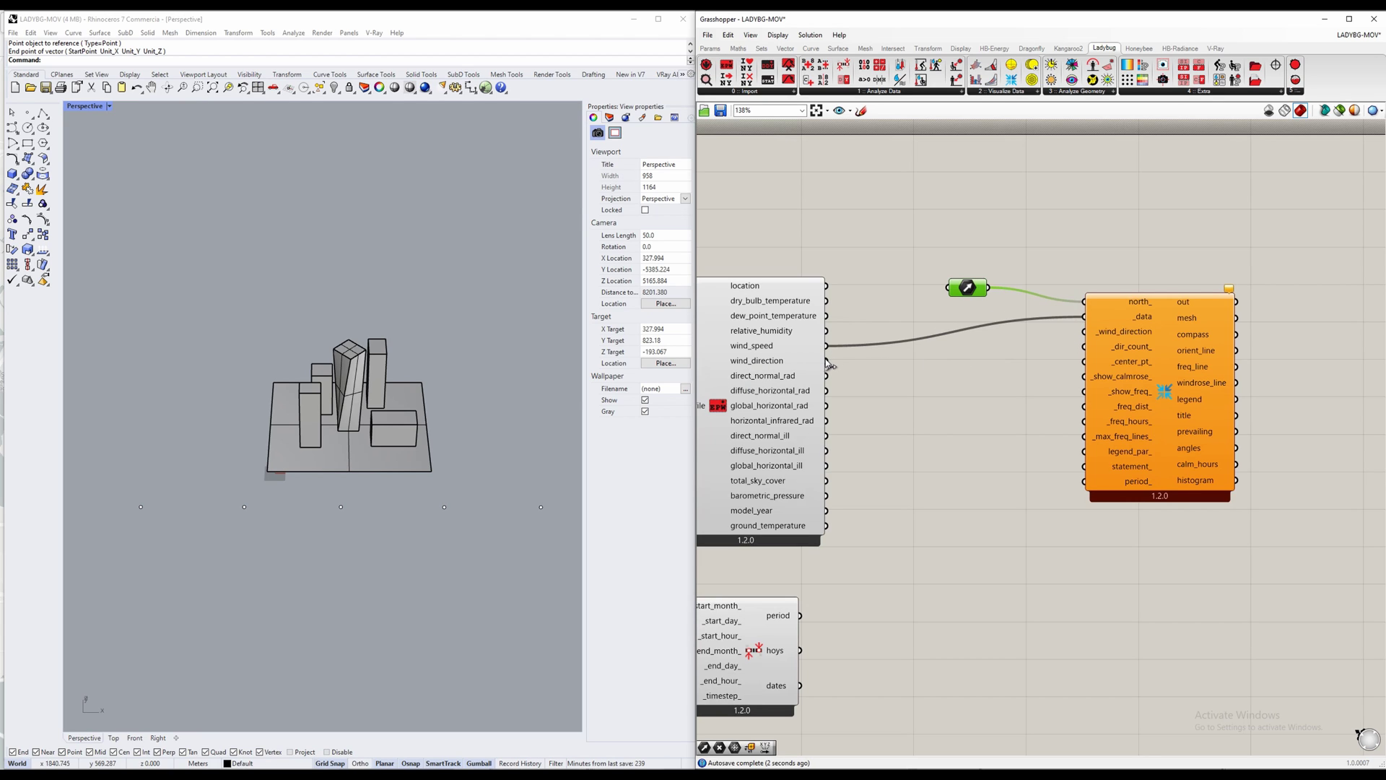
pyautogui.moveTo(829, 364); pyautogui.dragTo(1084, 333)
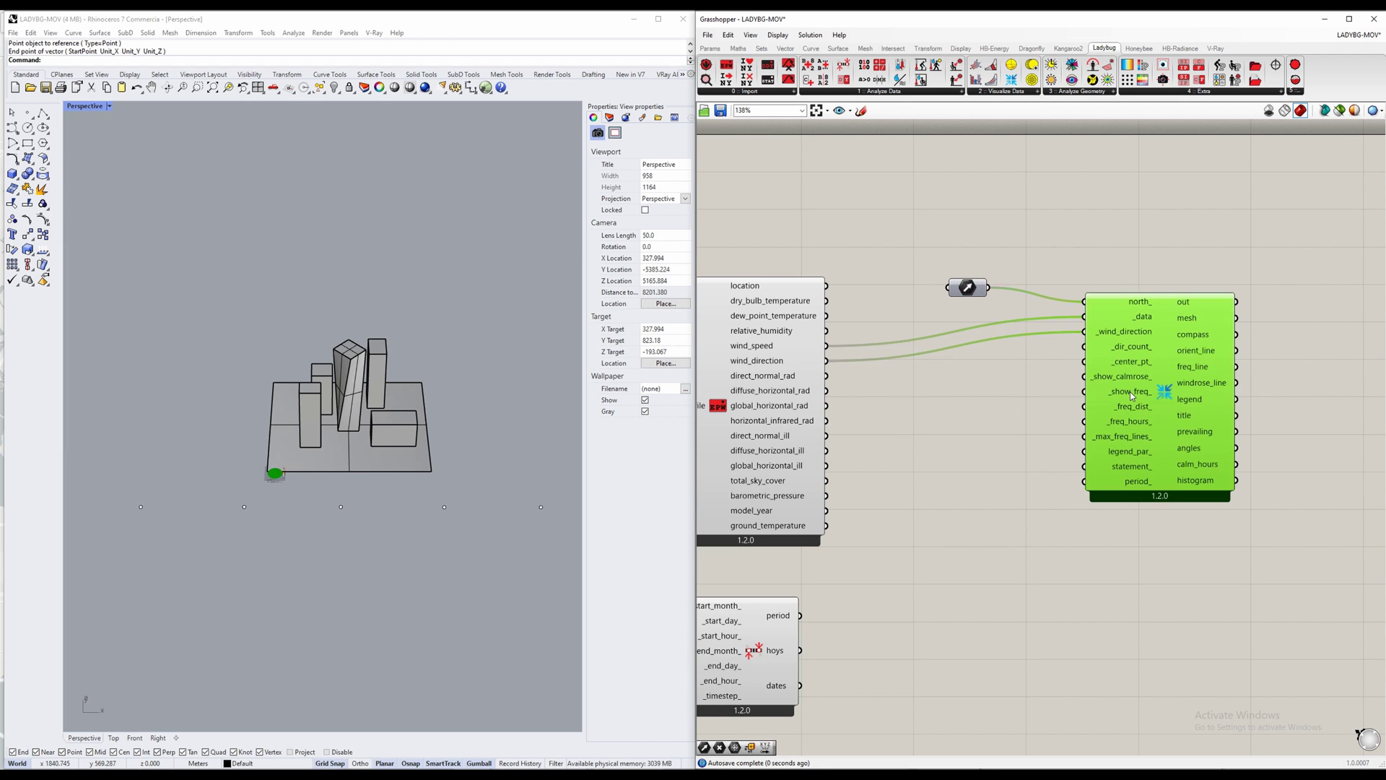
pyautogui.scroll(4, 282, 477)
pyautogui.scroll(-5, 282, 476)
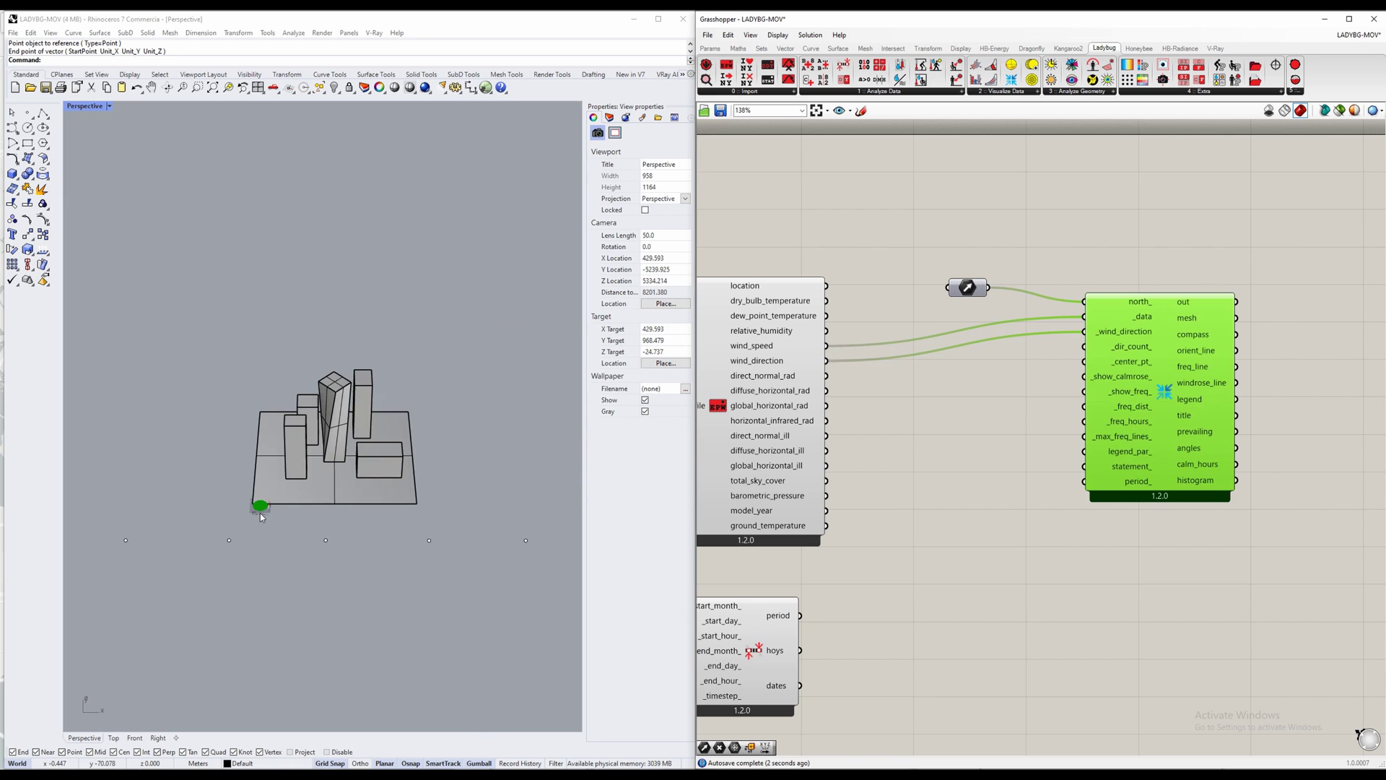
# Step: Add a Point parameter between the EPW import and LB Wind Rose components
pyautogui.doubleClick(932, 460)
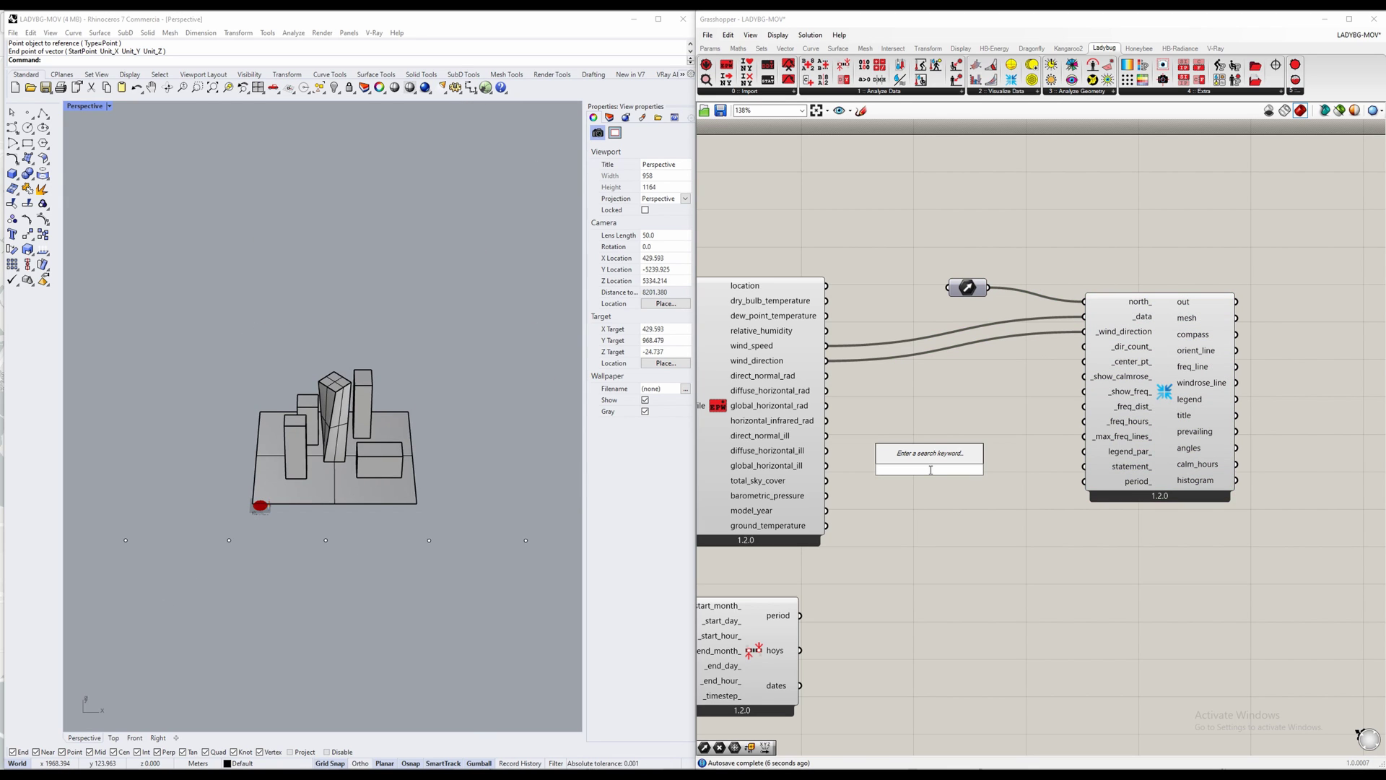
pyautogui.write('point')
pyautogui.press('Return')
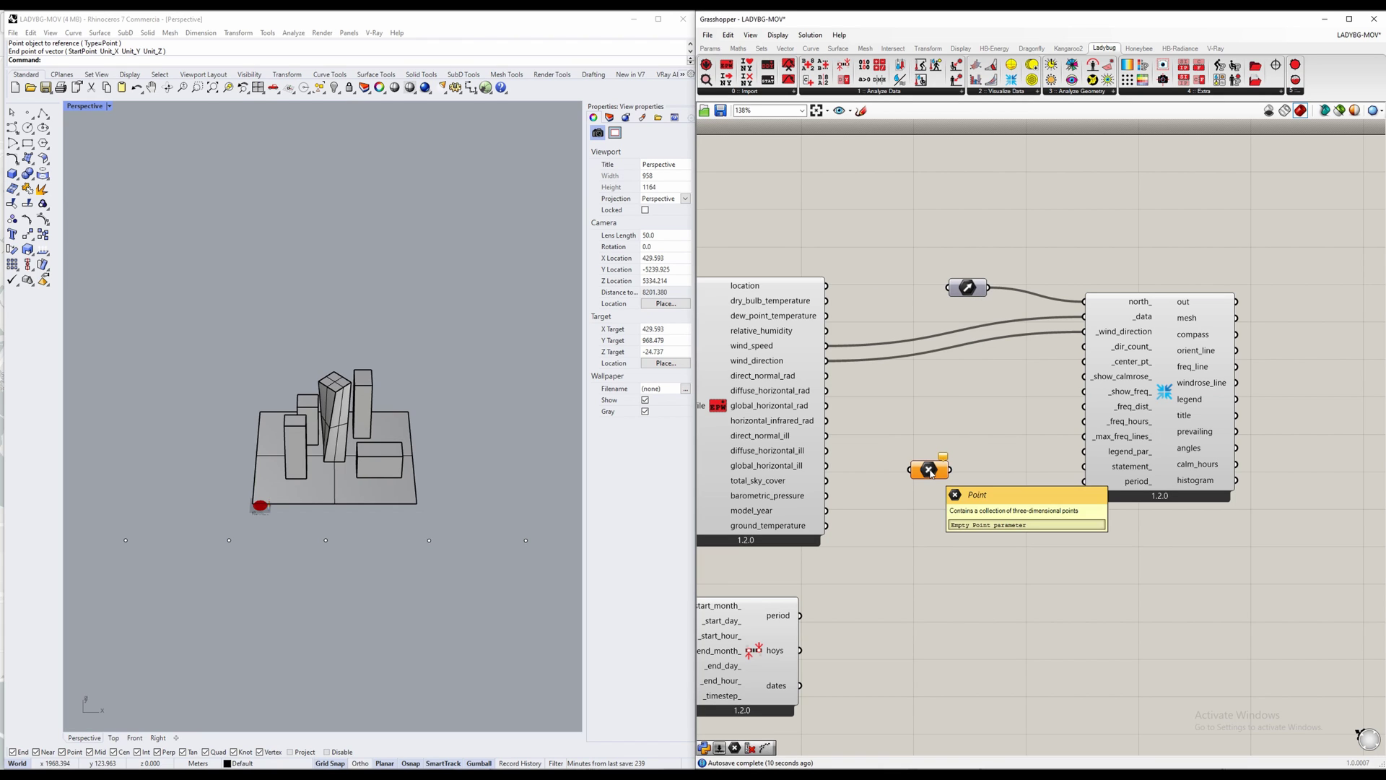
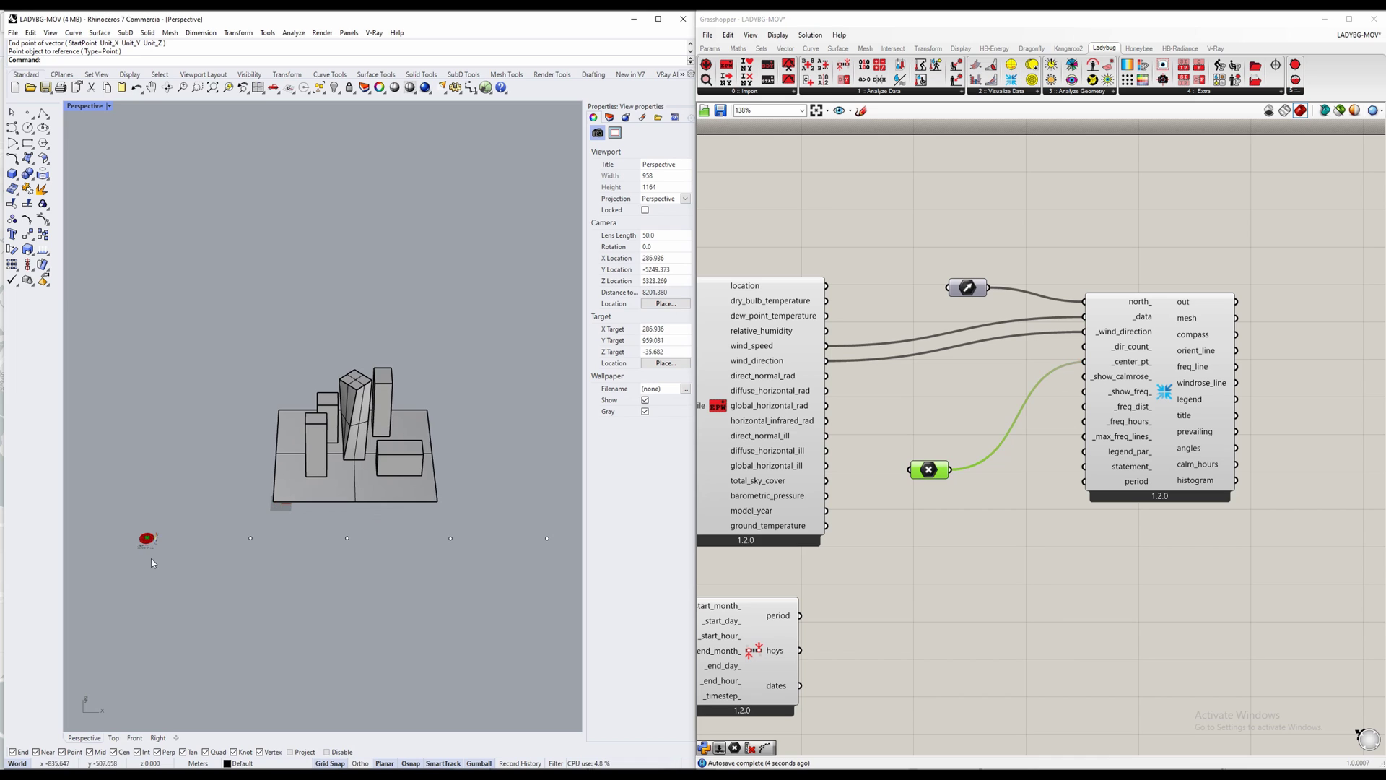
# Step: Connect the Analysis Period's period output to the LB Wind Rose's period_ input
pyautogui.scroll(-5, 260, 596)
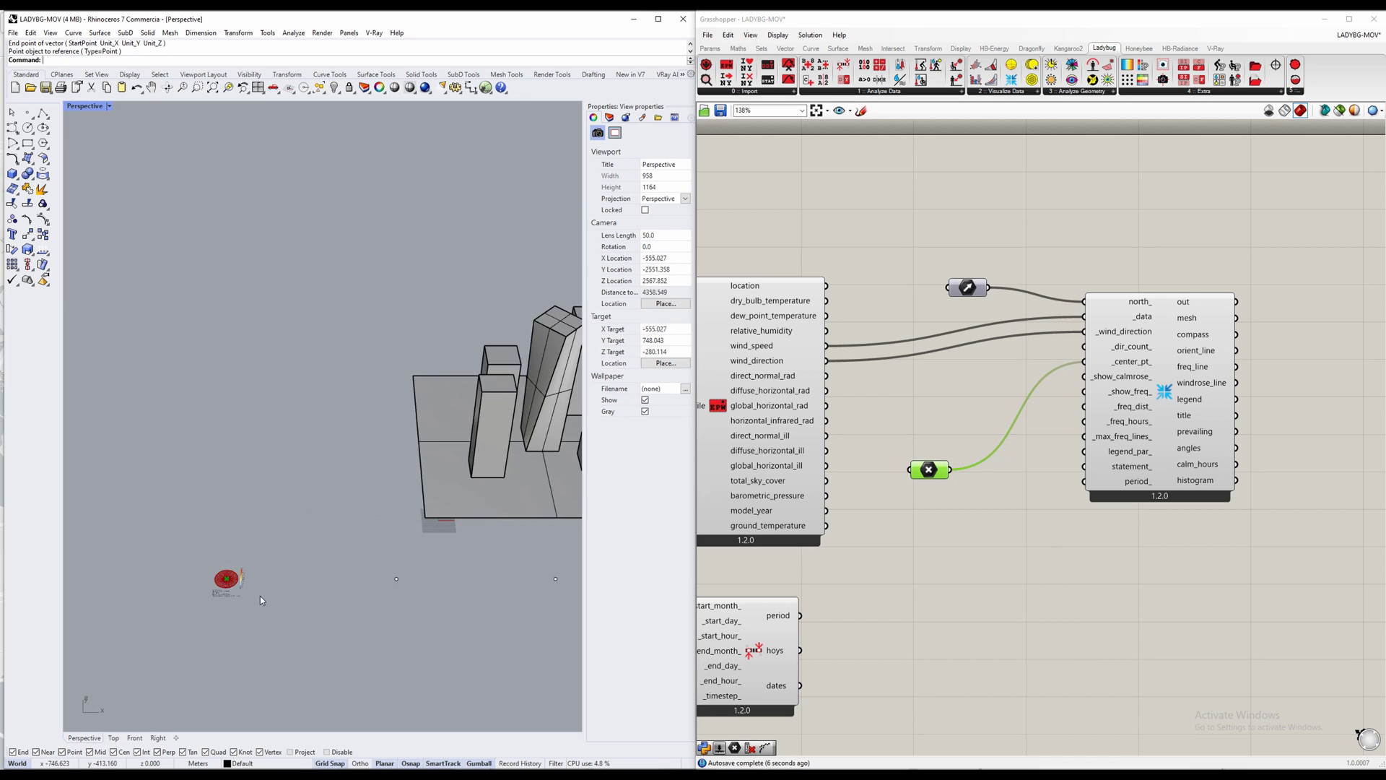
pyautogui.scroll(2, 367, 565)
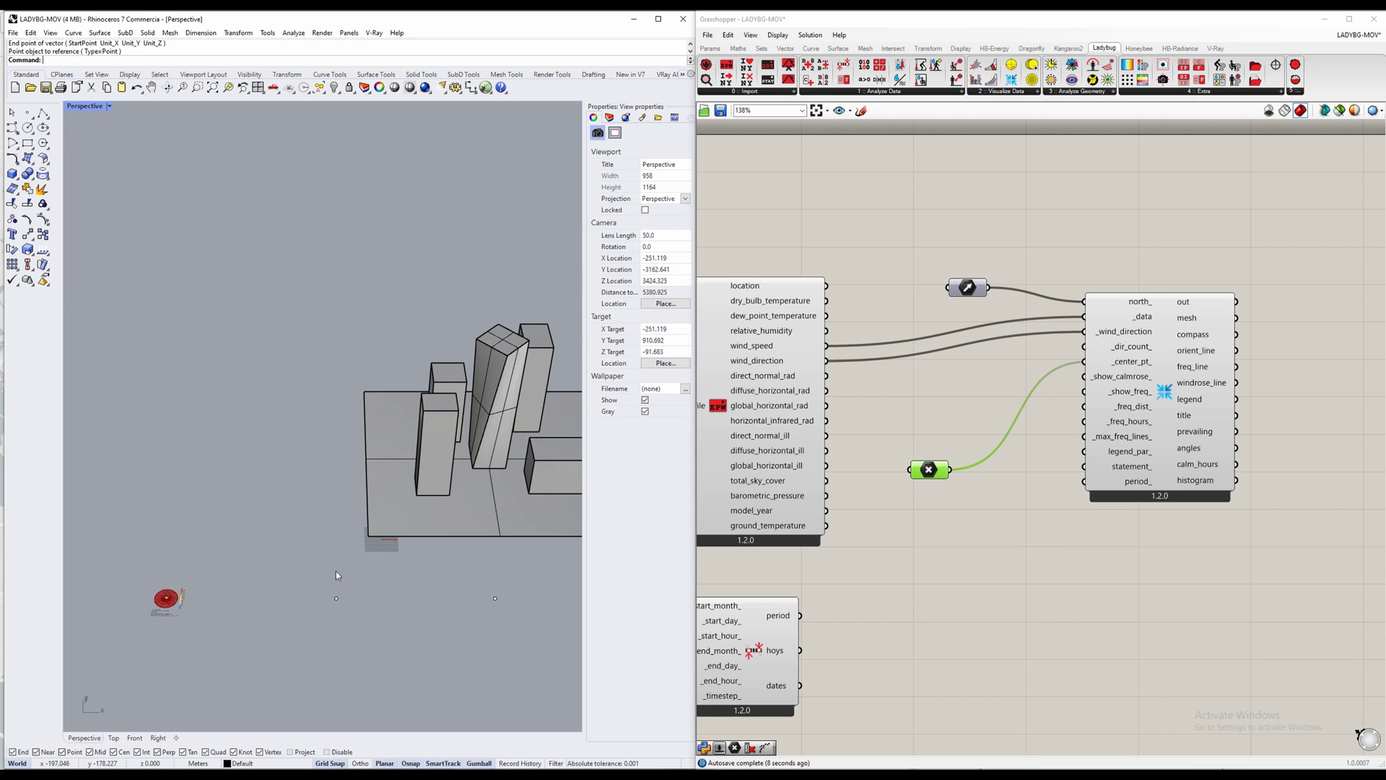
pyautogui.keyDown('shift'); pyautogui.moveTo(336, 570); pyautogui.dragTo(258, 551, button='right'); pyautogui.keyUp('shift')
pyautogui.scroll(-2, 258, 552)
pyautogui.click(930, 574)
pyautogui.moveTo(929, 579); pyautogui.dragTo(948, 571, button='right')
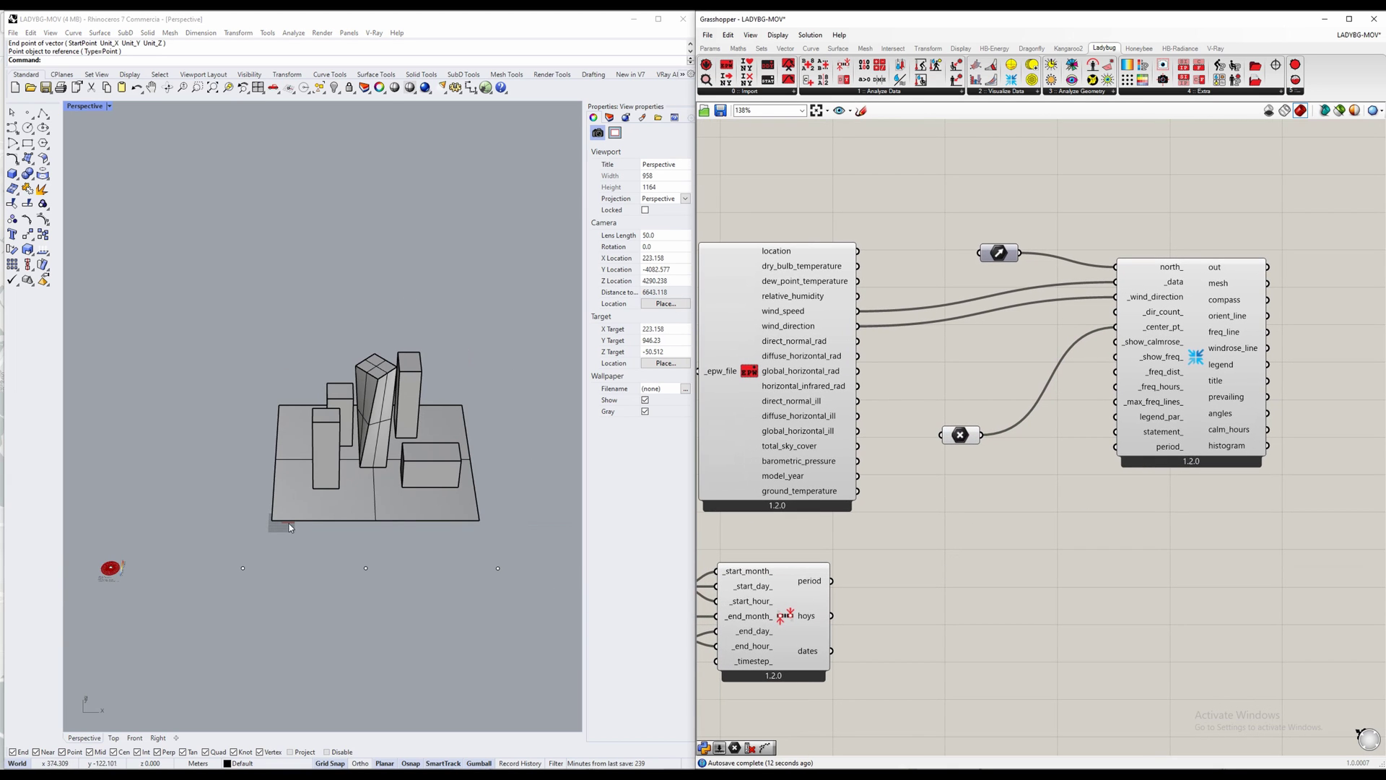
pyautogui.scroll(10, 107, 570)
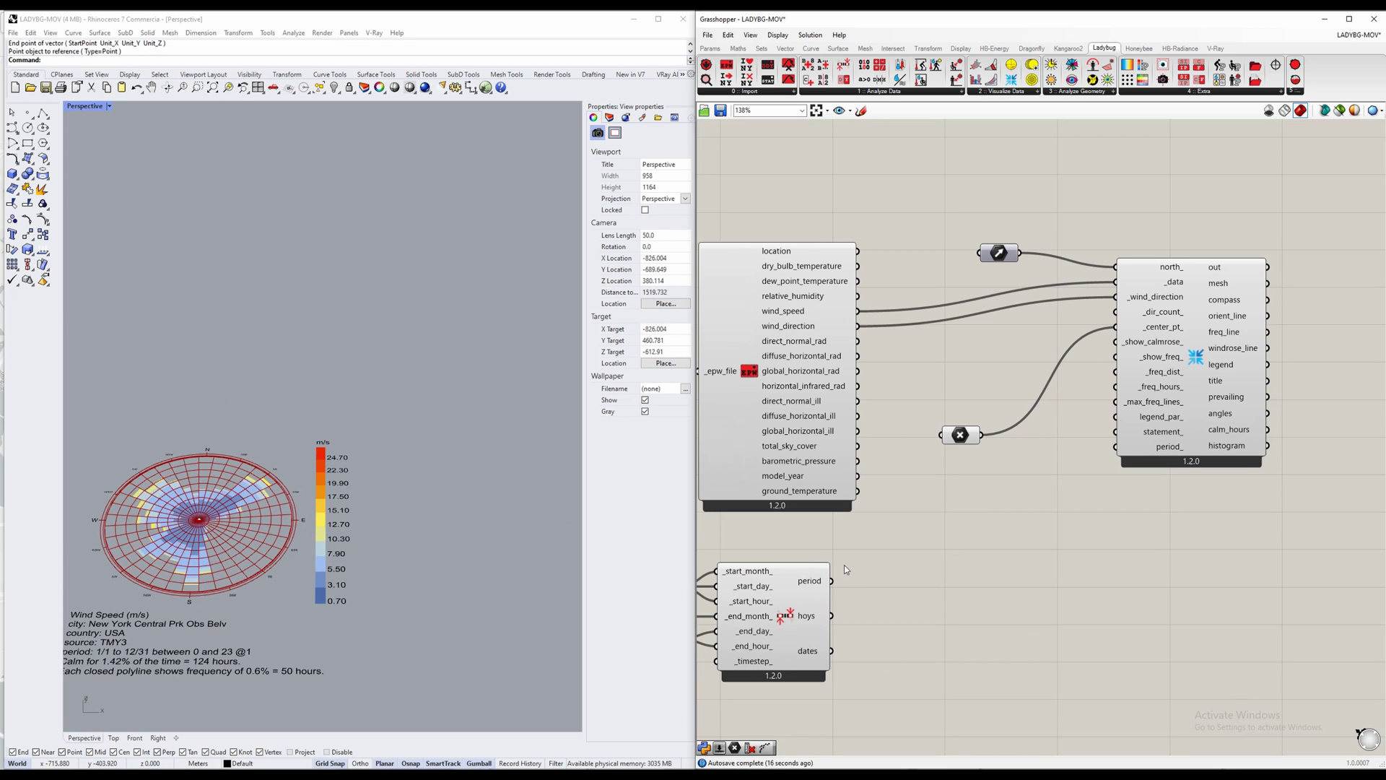
pyautogui.moveTo(832, 580); pyautogui.dragTo(1123, 451)
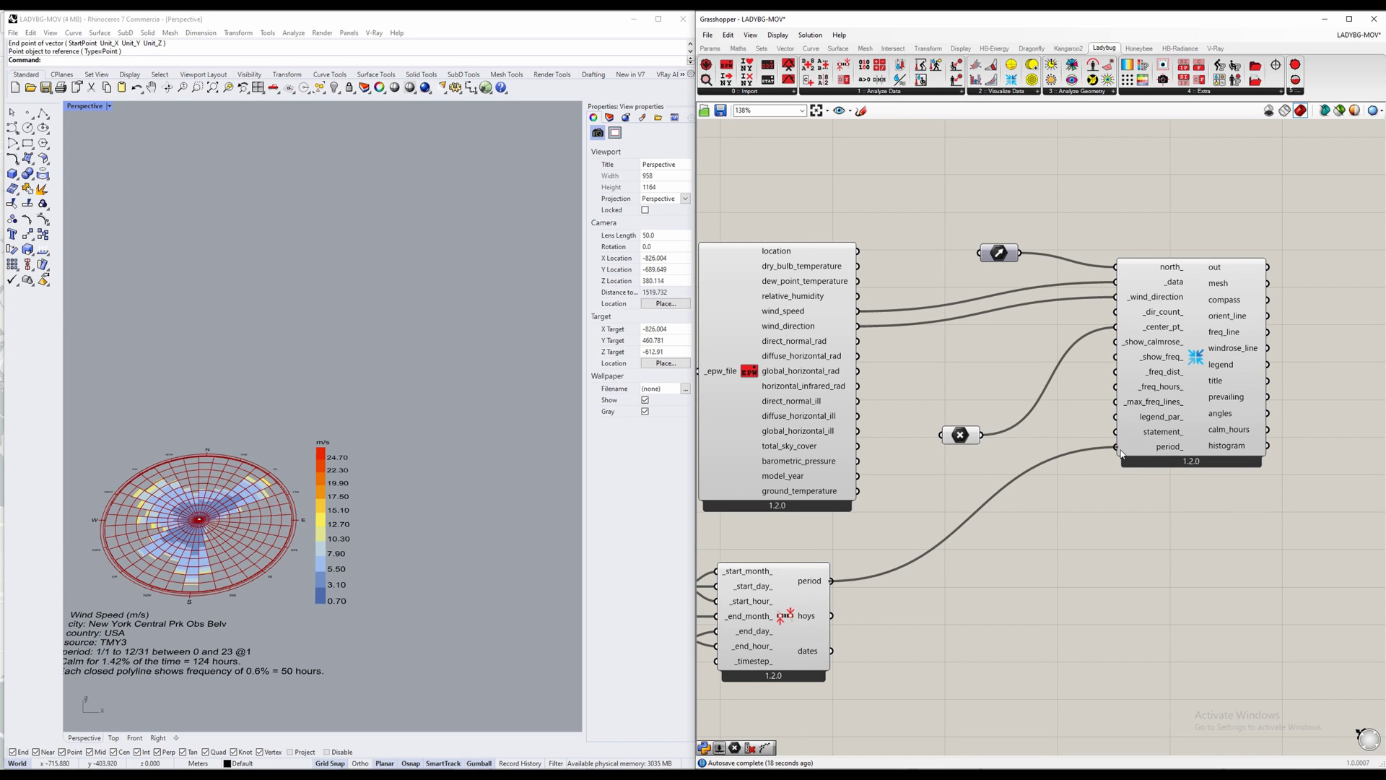
pyautogui.keyDown('shift'); pyautogui.moveTo(180, 536); pyautogui.dragTo(203, 519, button='right'); pyautogui.keyUp('shift')
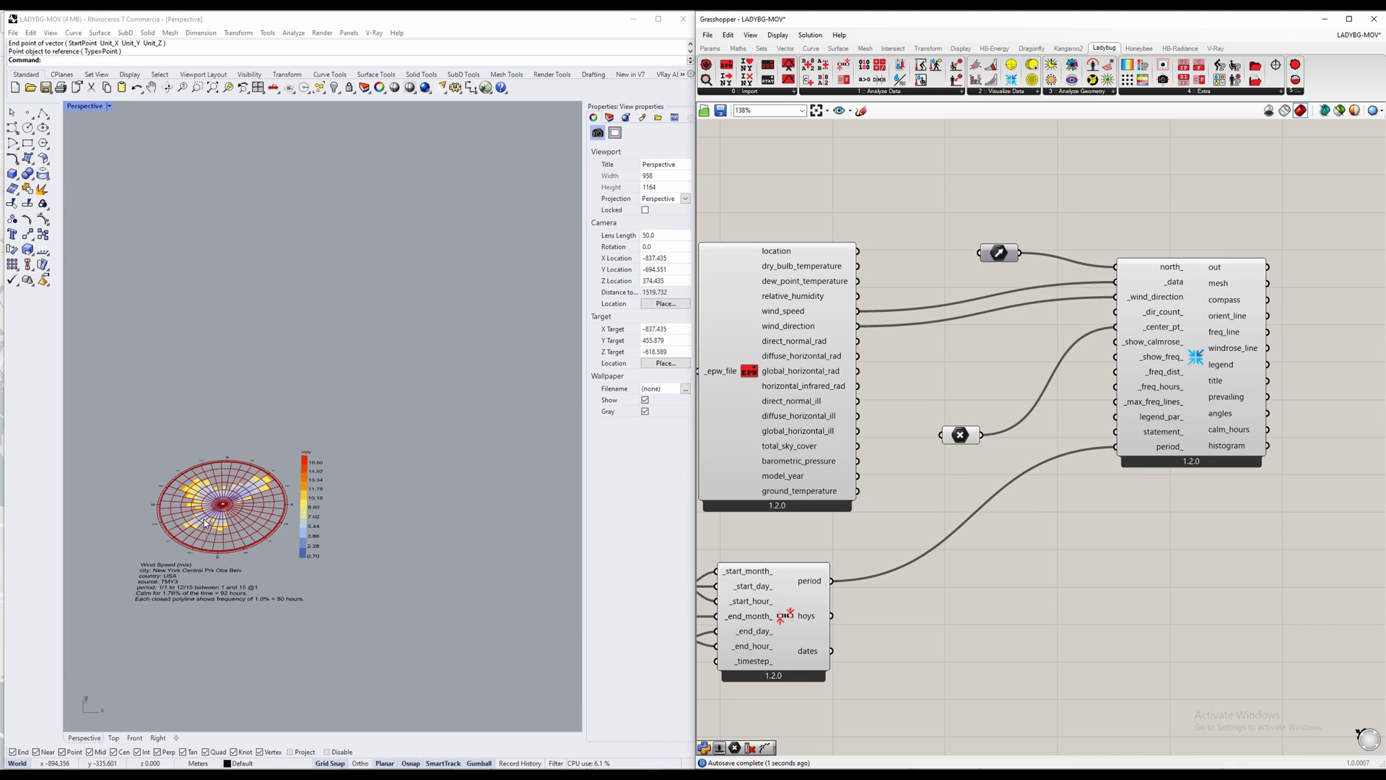
# Step: Add a Scale component and place it beside the outputs of the LB Wind Rose
pyautogui.scroll(-2, 1076, 506)
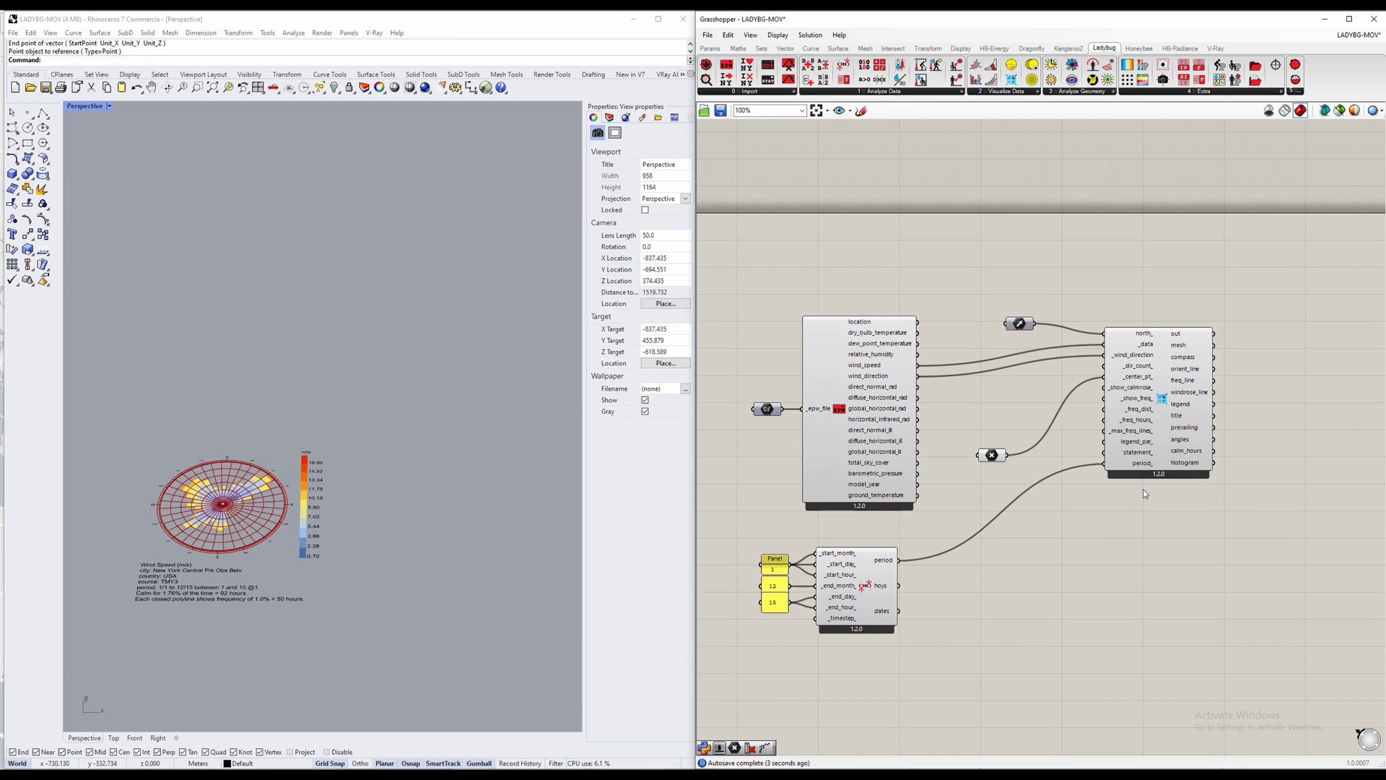
pyautogui.moveTo(1075, 465); pyautogui.dragTo(975, 462, button='right')
pyautogui.moveTo(1052, 443); pyautogui.dragTo(1032, 442)
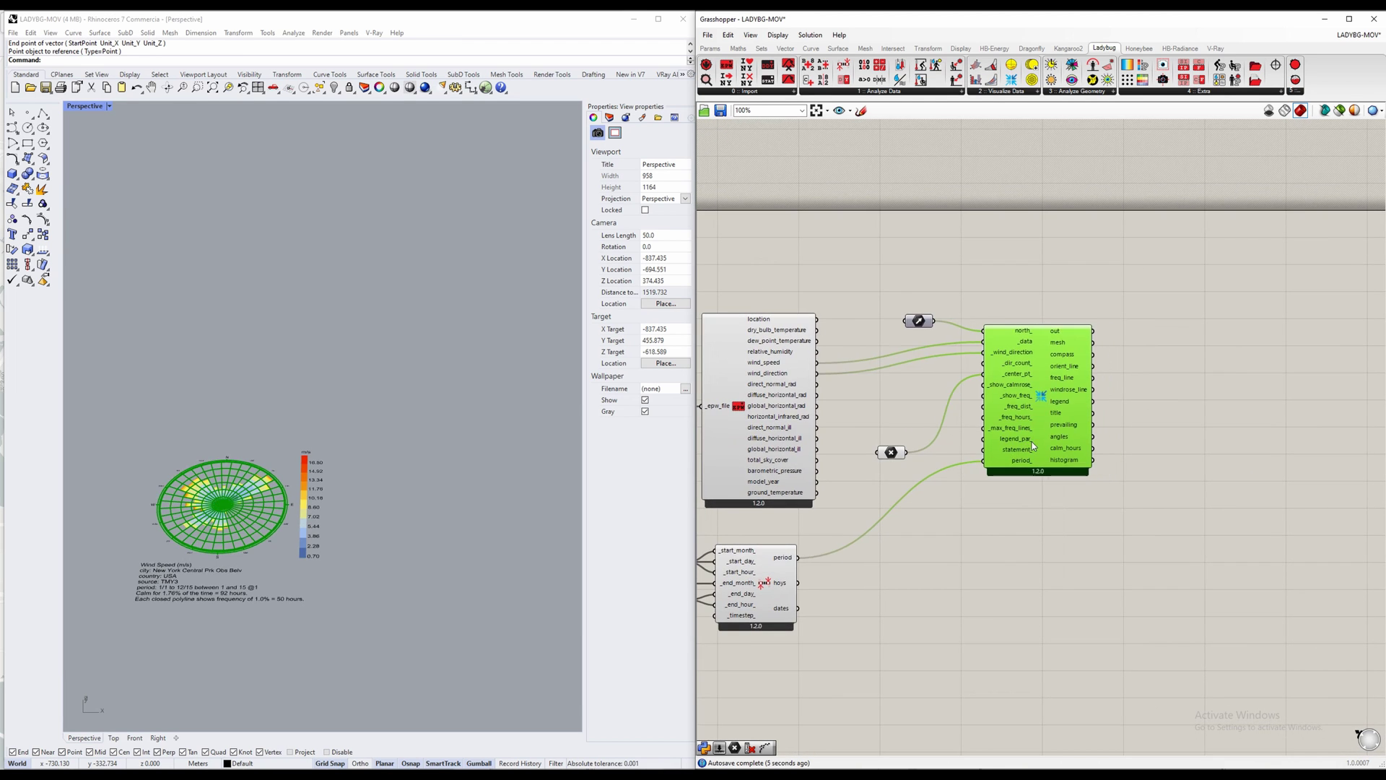
pyautogui.scroll(-3, 281, 574)
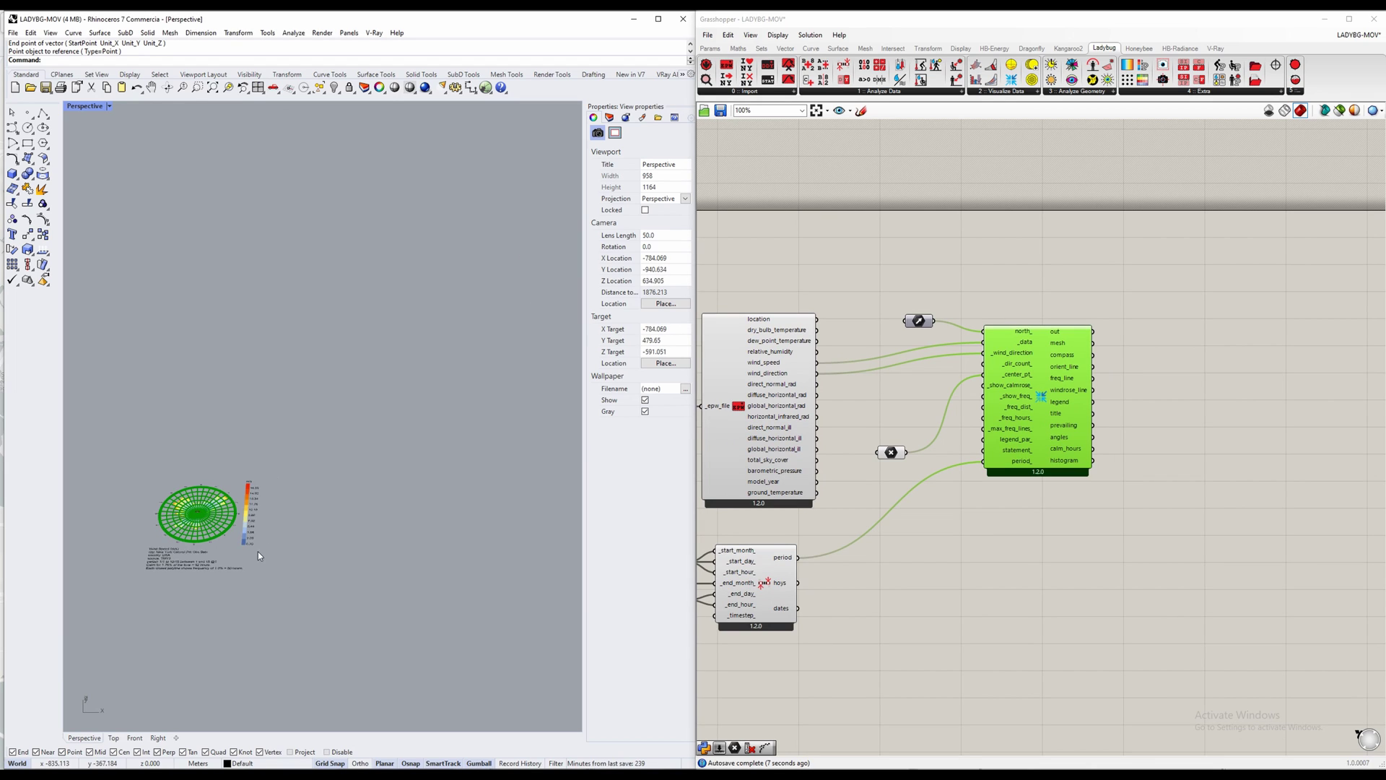
pyautogui.scroll(-5, 246, 527)
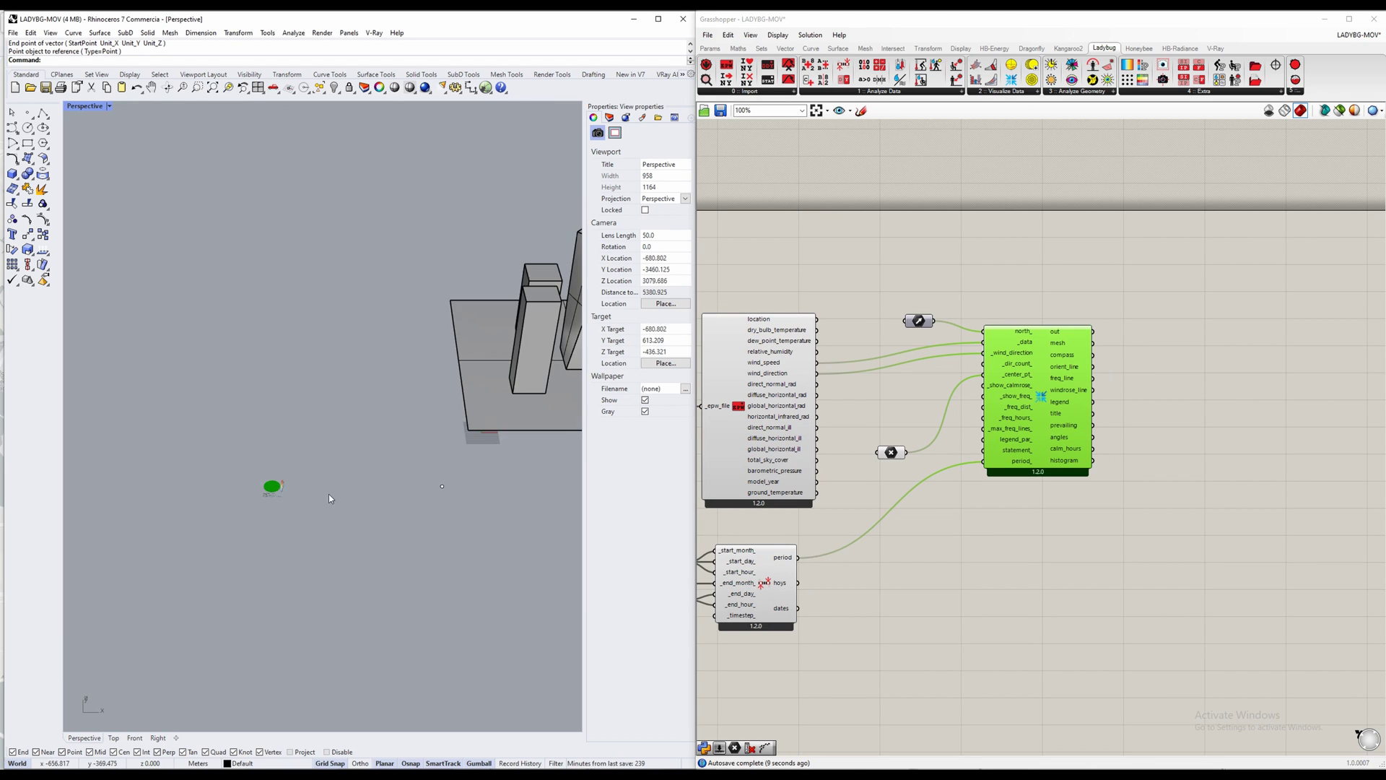
pyautogui.moveTo(421, 483); pyautogui.dragTo(300, 488, button='right')
pyautogui.scroll(-4, 452, 503)
pyautogui.doubleClick(1059, 538)
pyautogui.write('s')
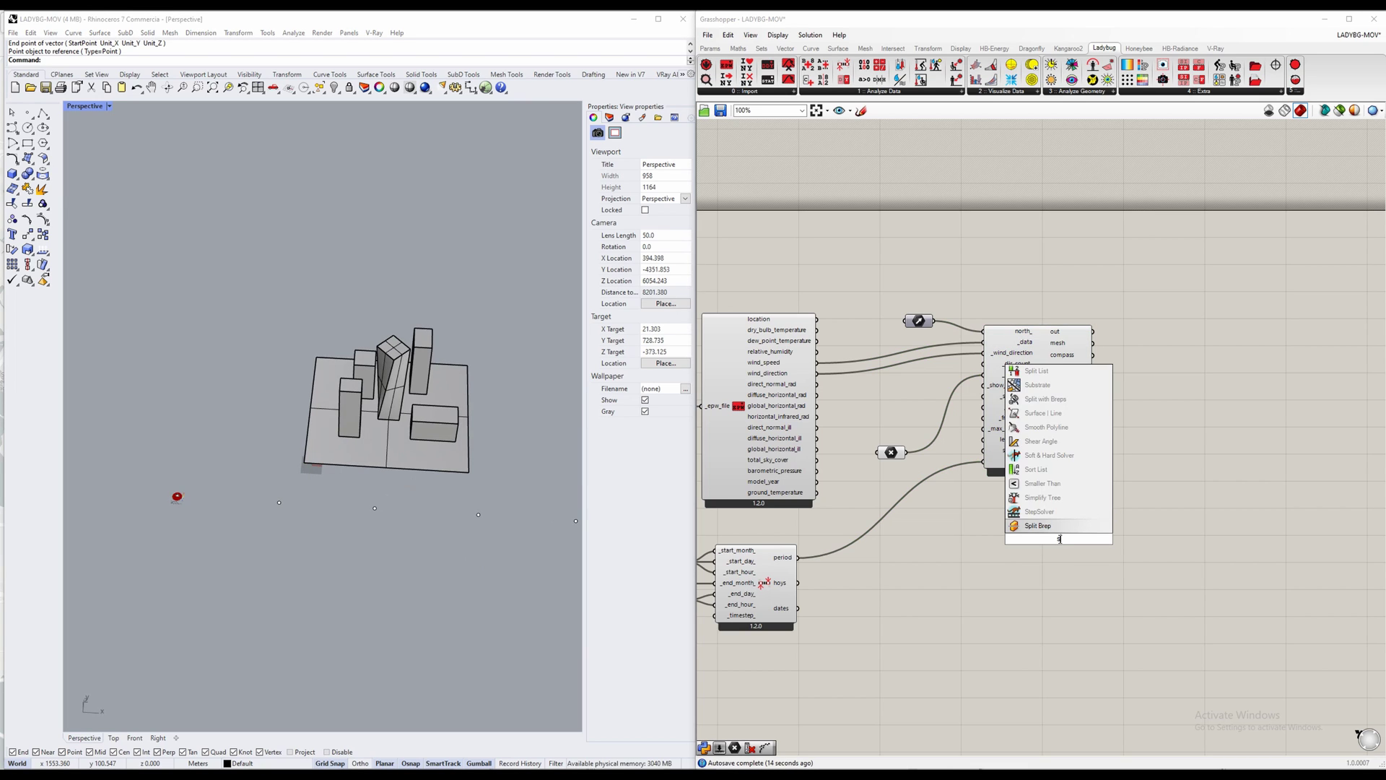
pyautogui.write('cale')
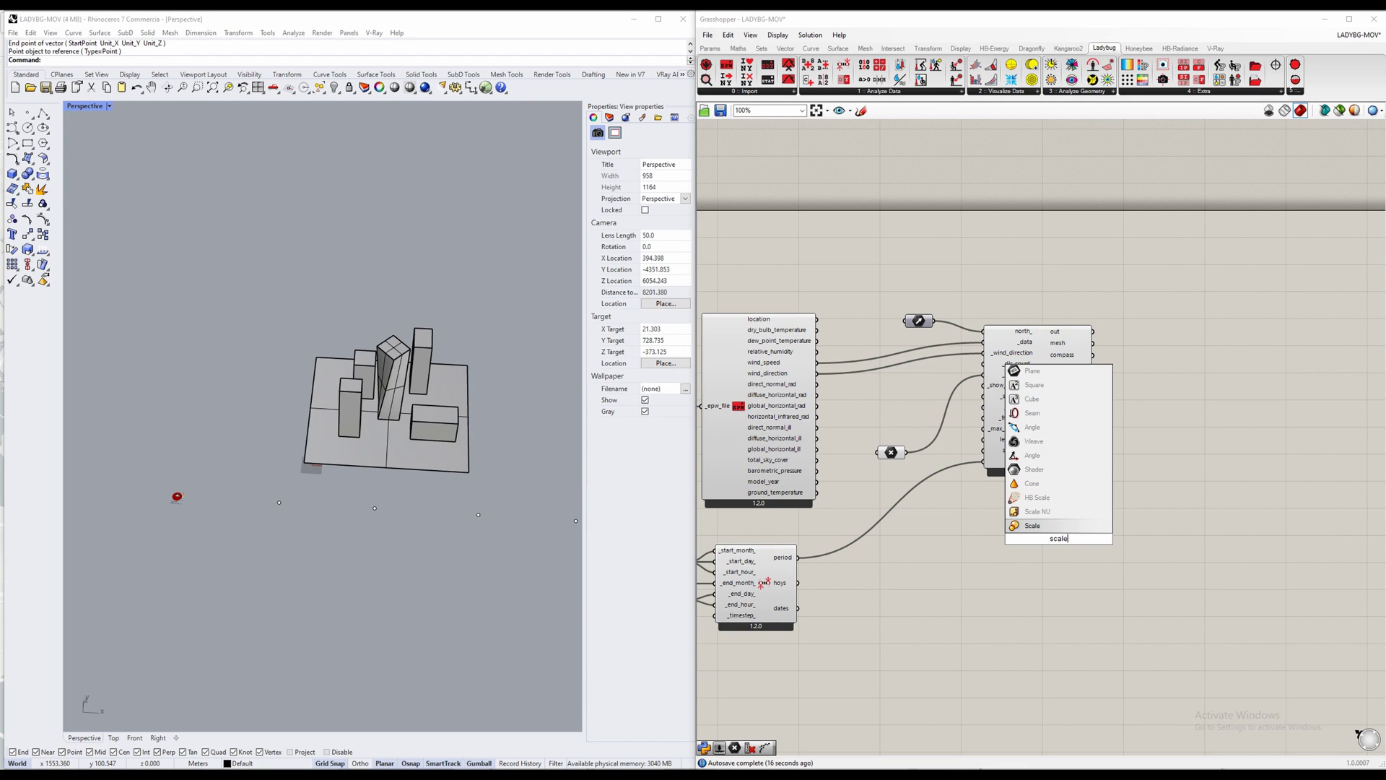
pyautogui.press('Return')
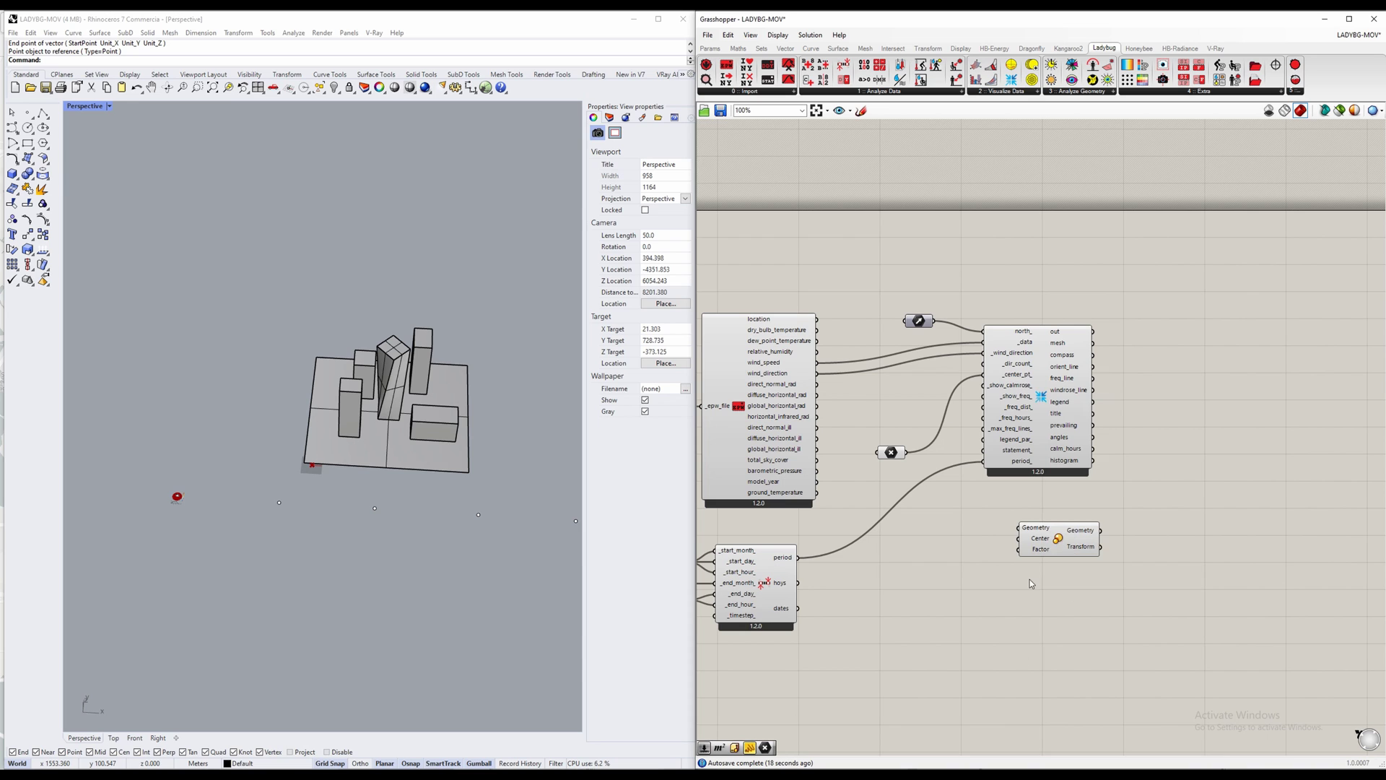
pyautogui.moveTo(1066, 525); pyautogui.dragTo(1173, 395)
# Step: Connect the Wind Rose's mesh, title and legend outputs together to the Scale component's Geometry input
pyautogui.scroll(5, 1173, 395)
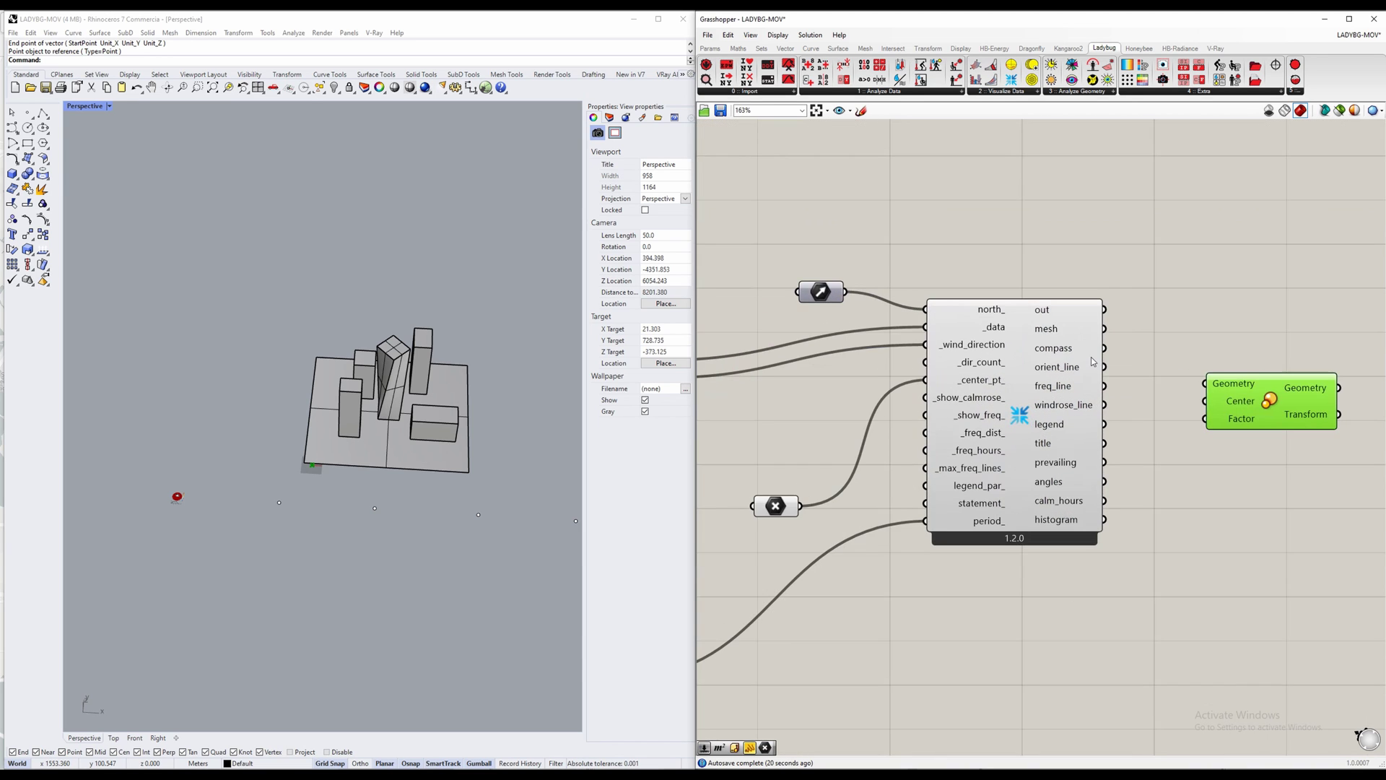
pyautogui.moveTo(980, 312); pyautogui.dragTo(1119, 389)
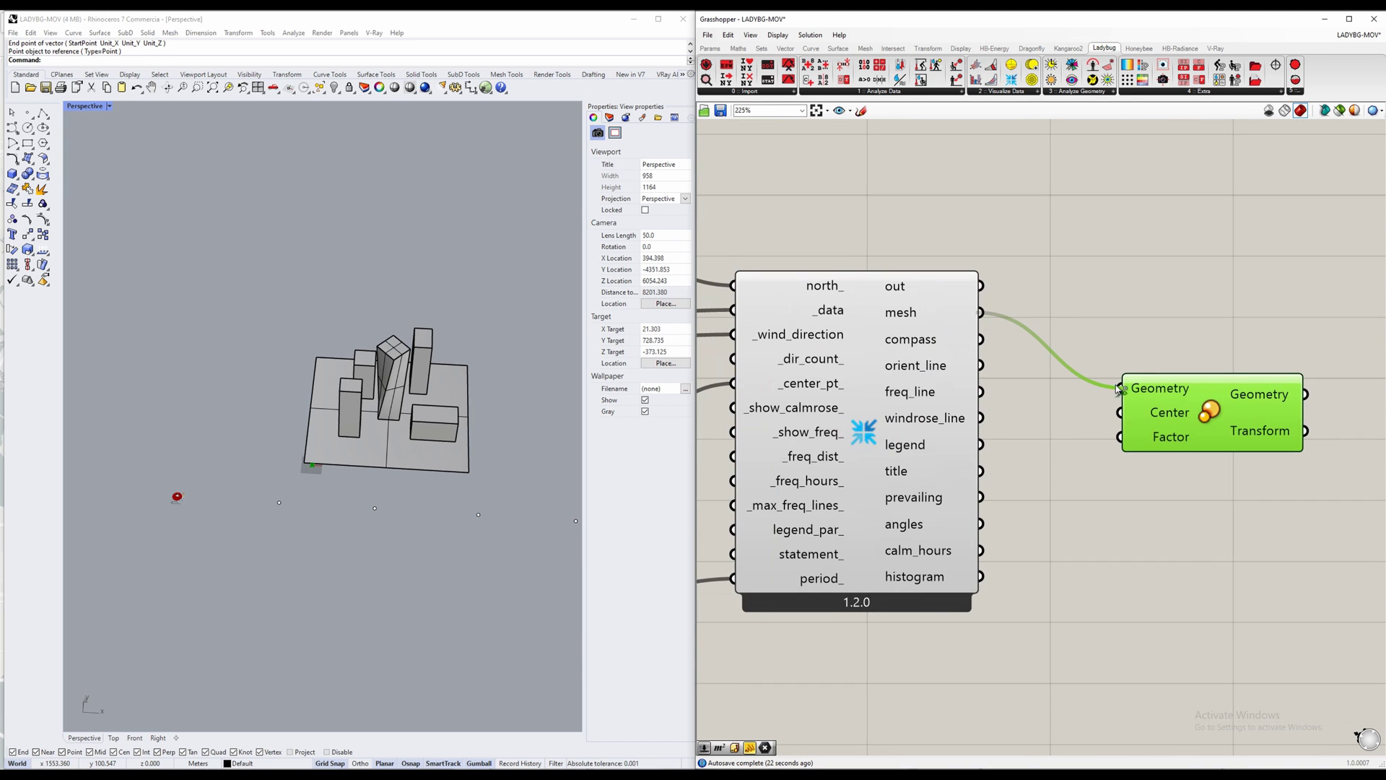
pyautogui.scroll(-1, 1079, 394)
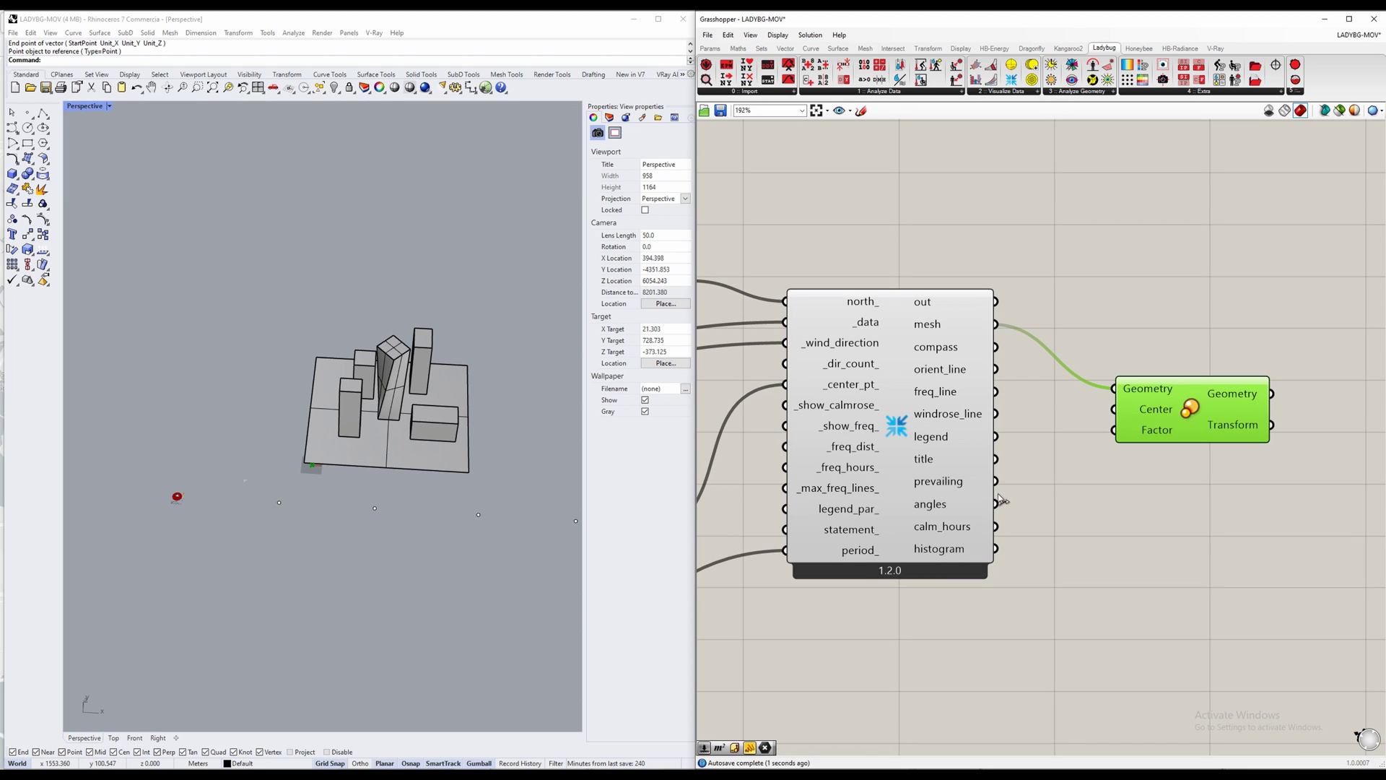
pyautogui.keyDown('shift'); pyautogui.moveTo(999, 460); pyautogui.dragTo(1121, 393); pyautogui.keyUp('shift')
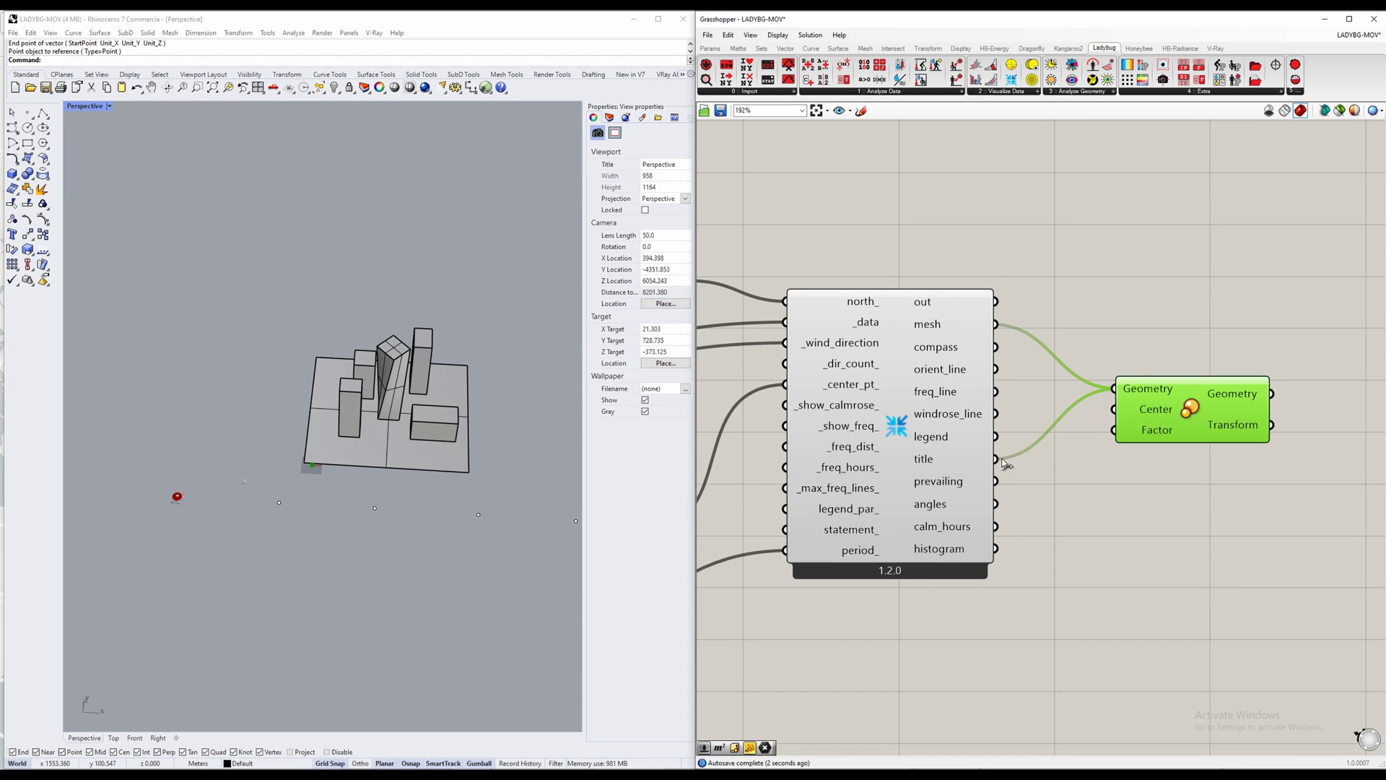
pyautogui.keyDown('shift'); pyautogui.moveTo(996, 435); pyautogui.dragTo(1114, 388); pyautogui.keyUp('shift')
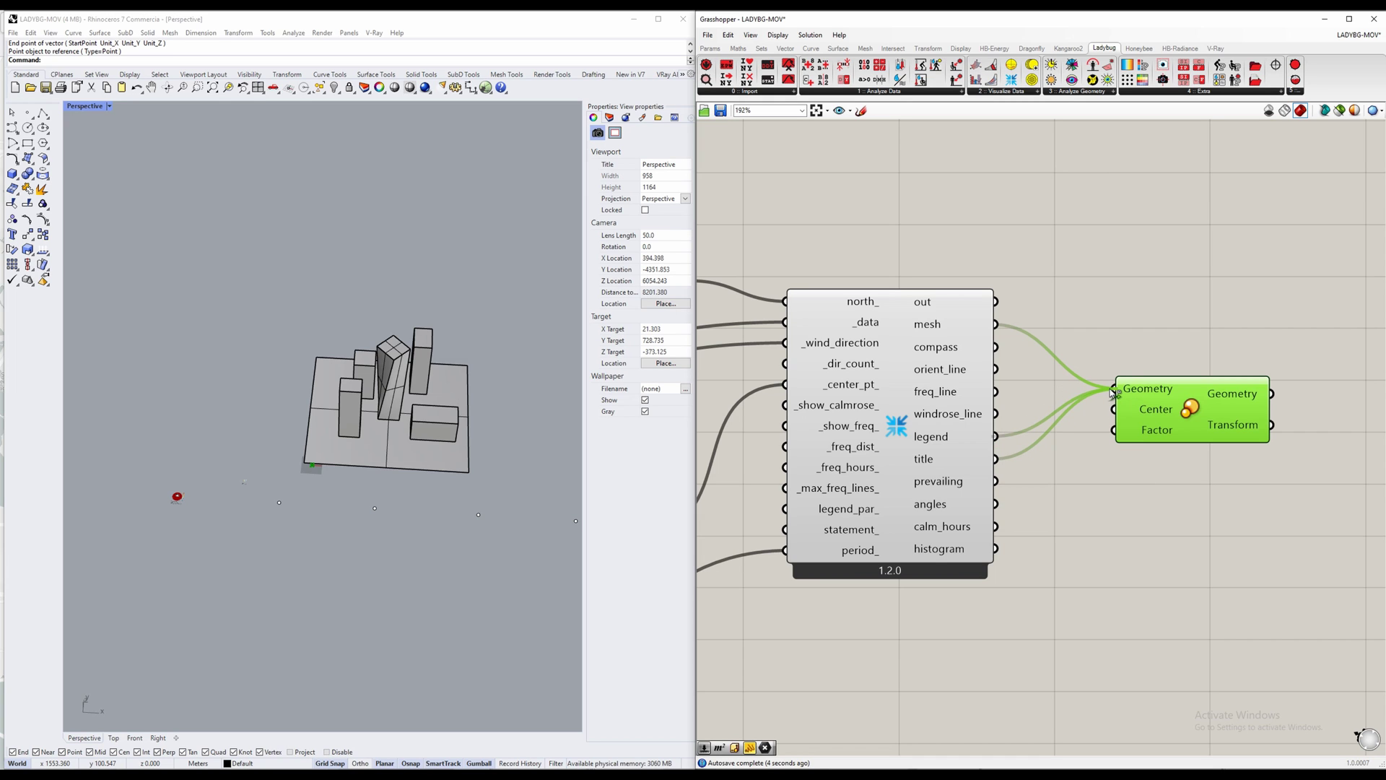
# Step: Connect the Point parameter that defines the Wind Rose's center to the Scale component's Center input
pyautogui.scroll(-3, 1032, 417)
pyautogui.moveTo(1033, 412); pyautogui.dragTo(1125, 407)
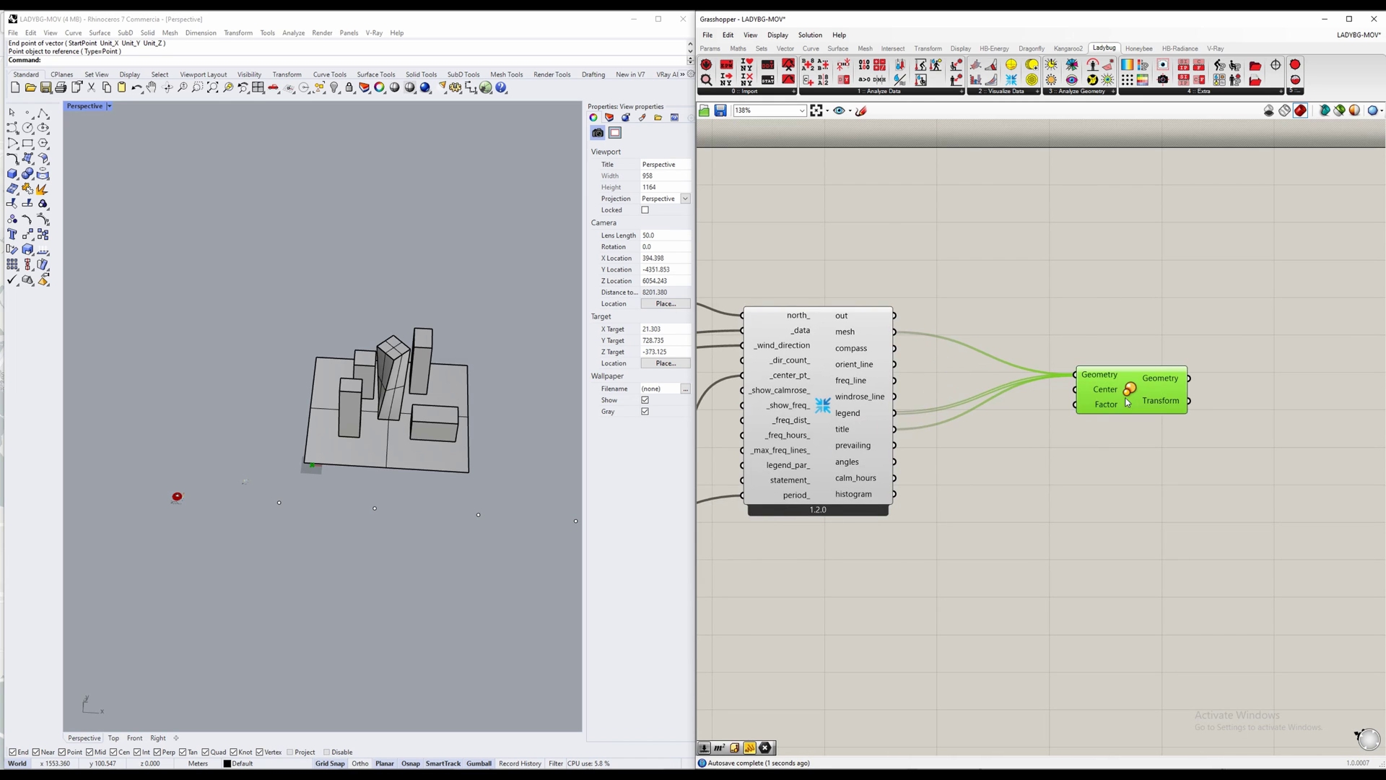
pyautogui.scroll(-1, 1007, 444)
pyautogui.moveTo(1008, 444); pyautogui.dragTo(1112, 459, button='right')
pyautogui.click(775, 498)
pyautogui.moveTo(774, 498); pyautogui.dragTo(1168, 417)
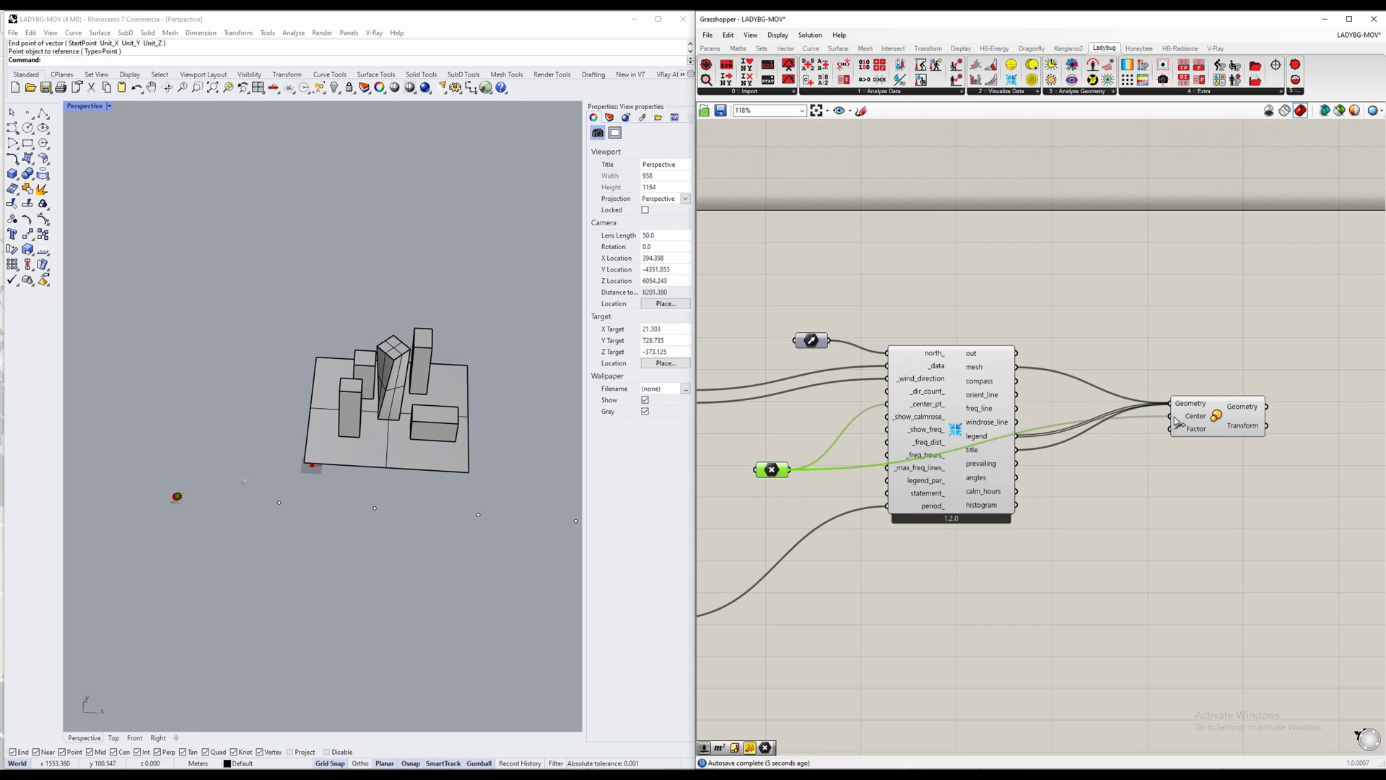
# Step: Create a number slider set to 4 and connect it to the Scale component's Factor input
pyautogui.doubleClick(1117, 520)
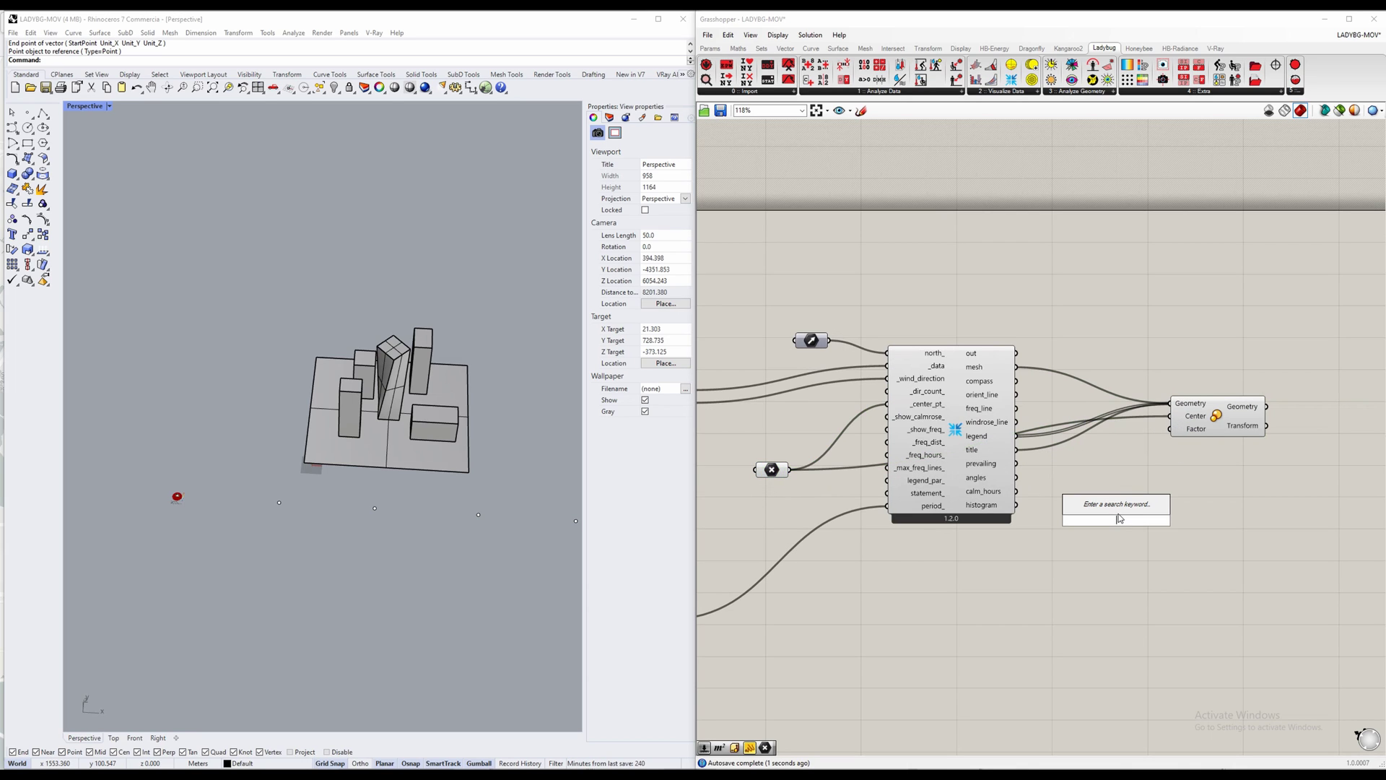
pyautogui.write('4')
pyautogui.press('Return')
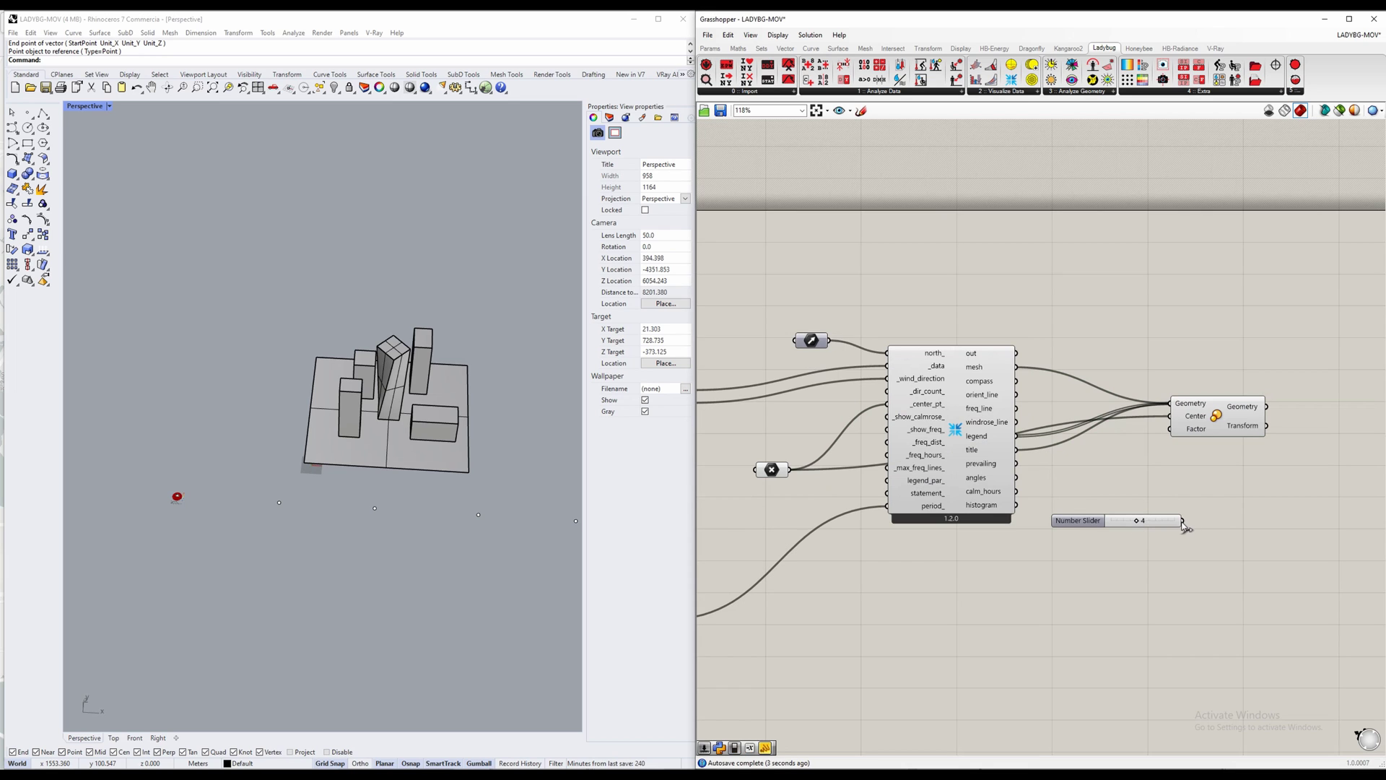
pyautogui.moveTo(1182, 521); pyautogui.dragTo(1173, 428)
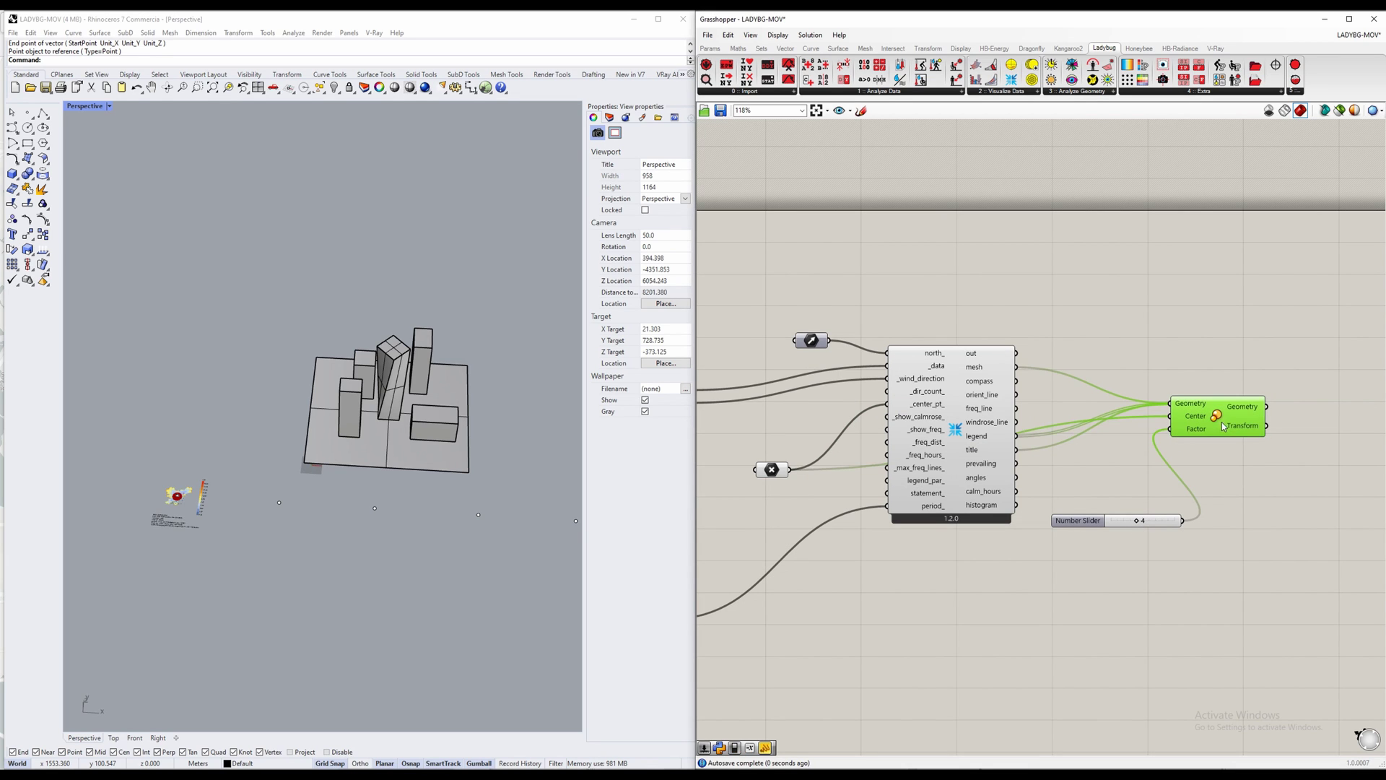
# Step: Add the Wind Rose's compass, freq_line and orient_line outputs to the Scale component's Geometry input
pyautogui.scroll(19, 166, 525)
pyautogui.scroll(-7, 268, 525)
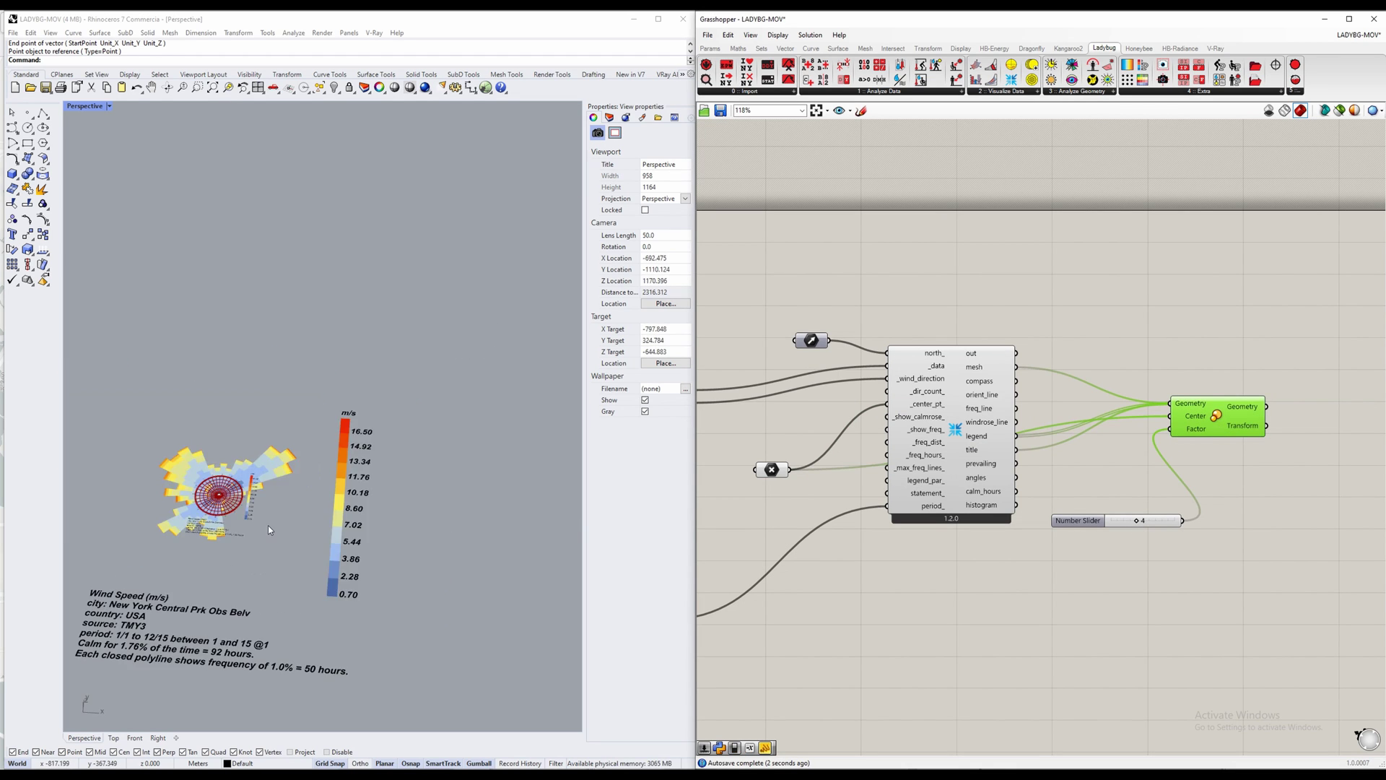
pyautogui.moveTo(268, 525); pyautogui.dragTo(301, 515, button='right')
pyautogui.scroll(2, 1024, 439)
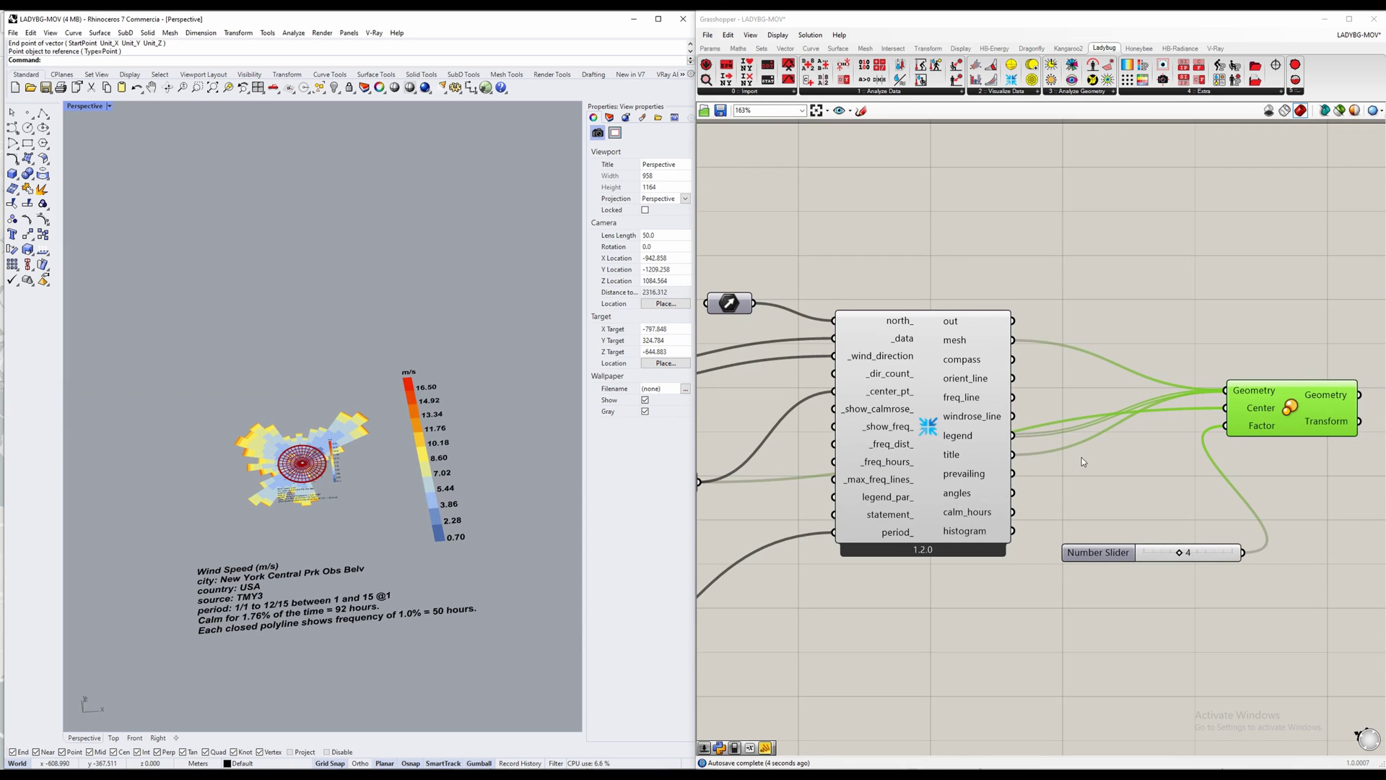
pyautogui.scroll(1, 1260, 339)
pyautogui.moveTo(971, 363); pyautogui.dragTo(1220, 400)
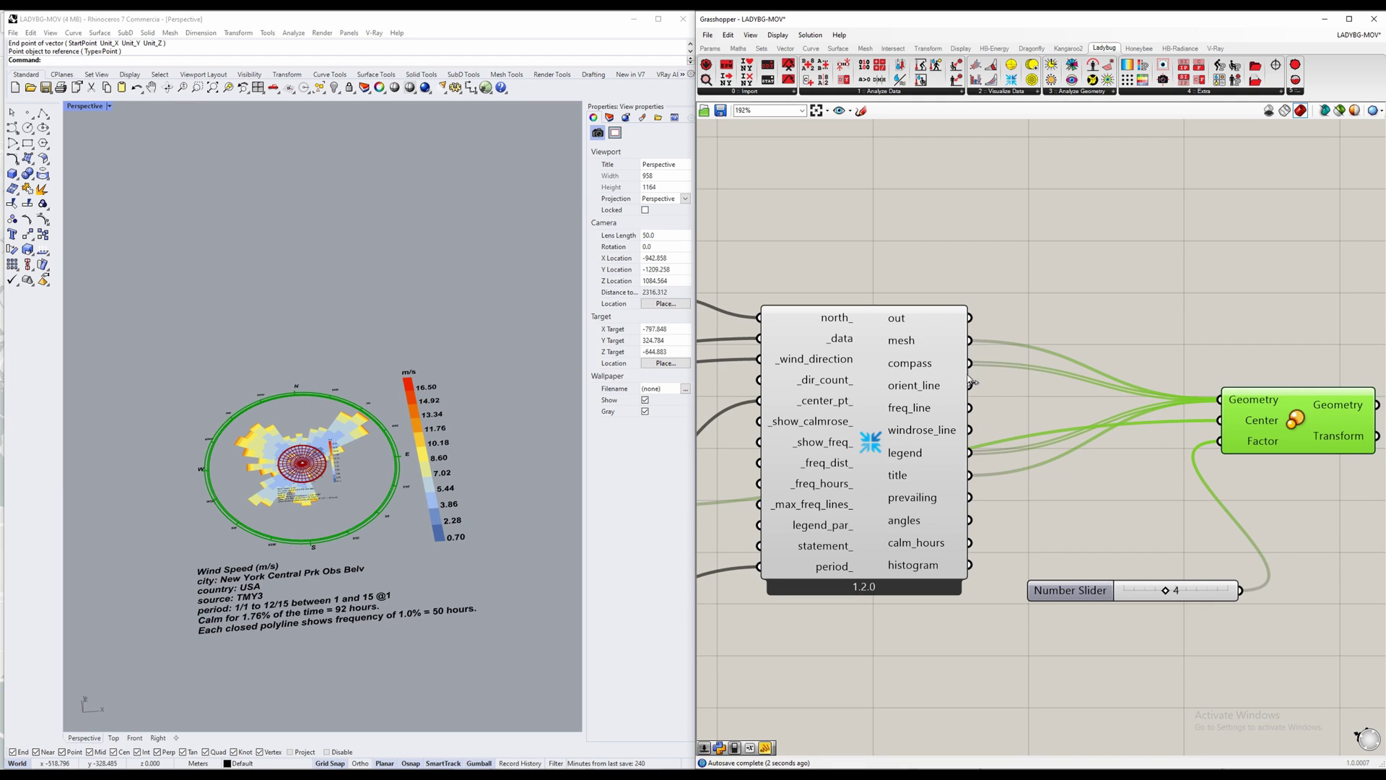
pyautogui.keyDown('shift'); pyautogui.moveTo(969, 408); pyautogui.dragTo(1220, 400); pyautogui.keyUp('shift')
pyautogui.keyDown('shift'); pyautogui.moveTo(969, 385); pyautogui.dragTo(1227, 405); pyautogui.keyUp('shift')
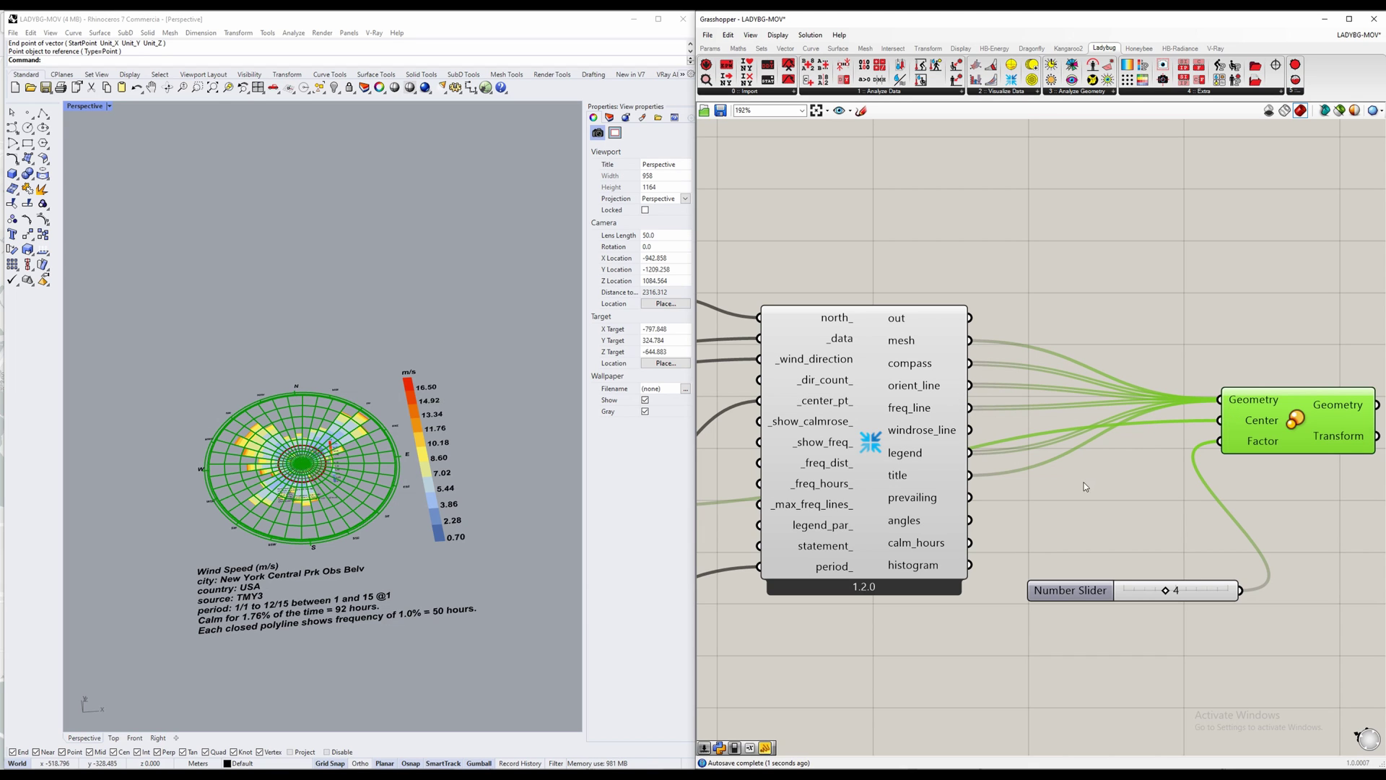
# Step: Move the factor slider up between the Wind Rose and Scale components
pyautogui.click(1006, 512)
pyautogui.scroll(-5, 1030, 502)
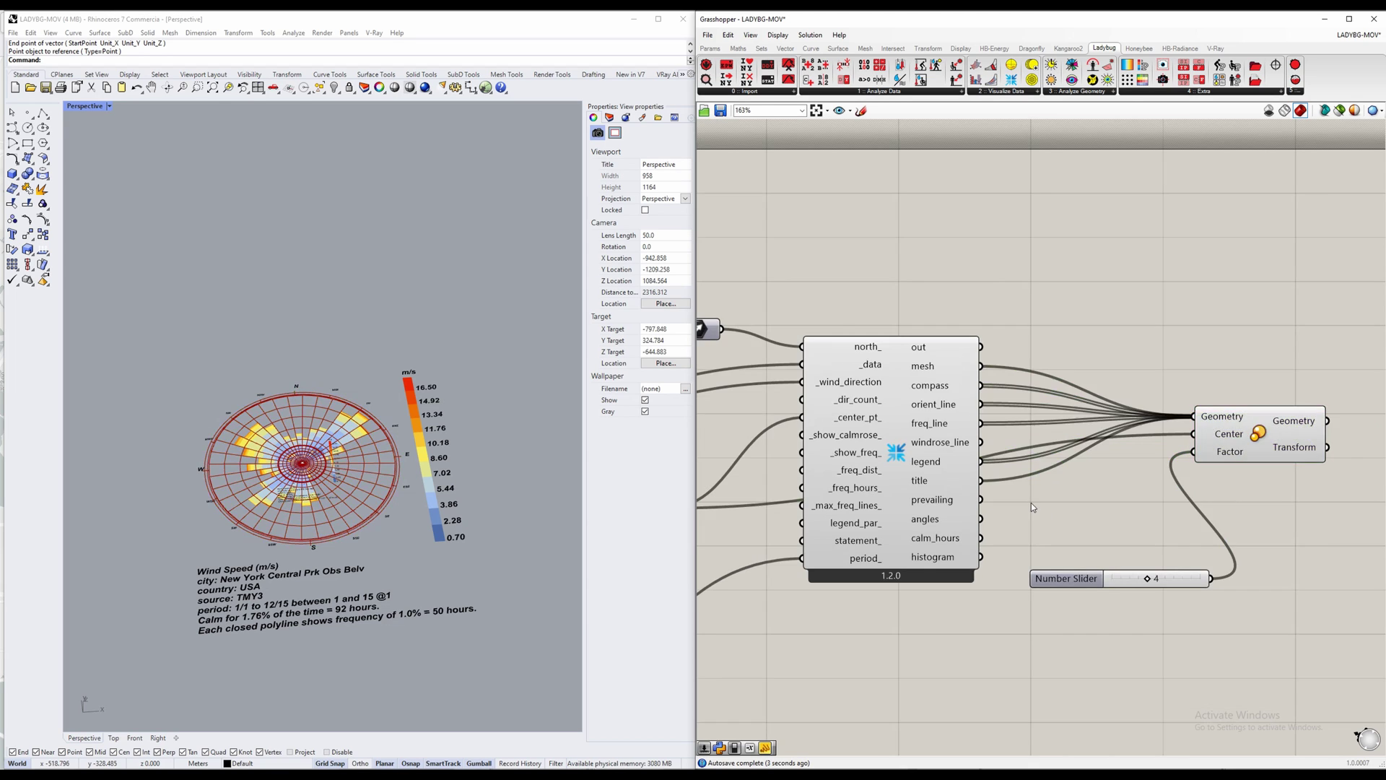
pyautogui.moveTo(1153, 478); pyautogui.dragTo(1182, 478)
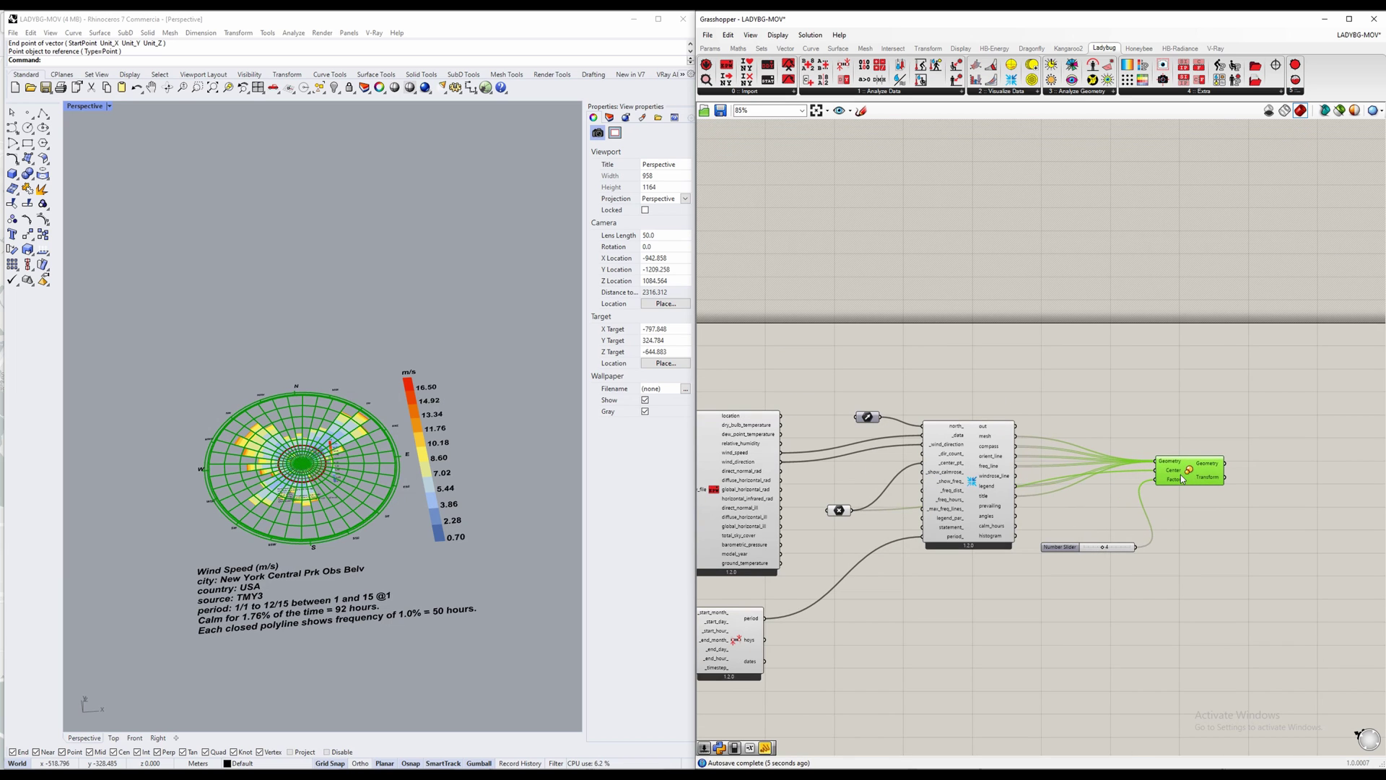
pyautogui.moveTo(1082, 549); pyautogui.dragTo(1090, 491)
# Step: Turn off the preview of the LB Wind Rose component so only the scaled geometry is displayed
pyautogui.click(968, 487)
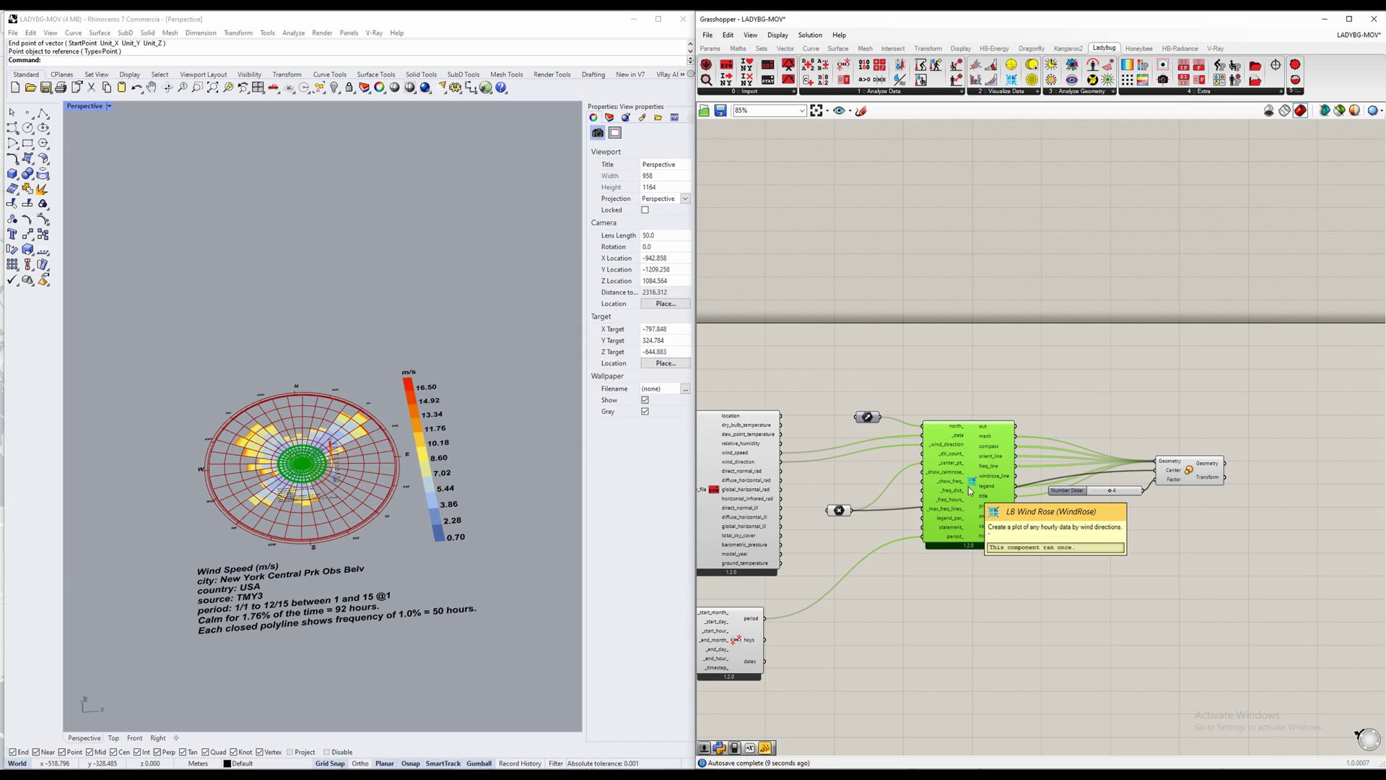
pyautogui.rightClick(968, 486)
pyautogui.click(992, 572)
pyautogui.moveTo(1098, 557); pyautogui.dragTo(1116, 523, button='right')
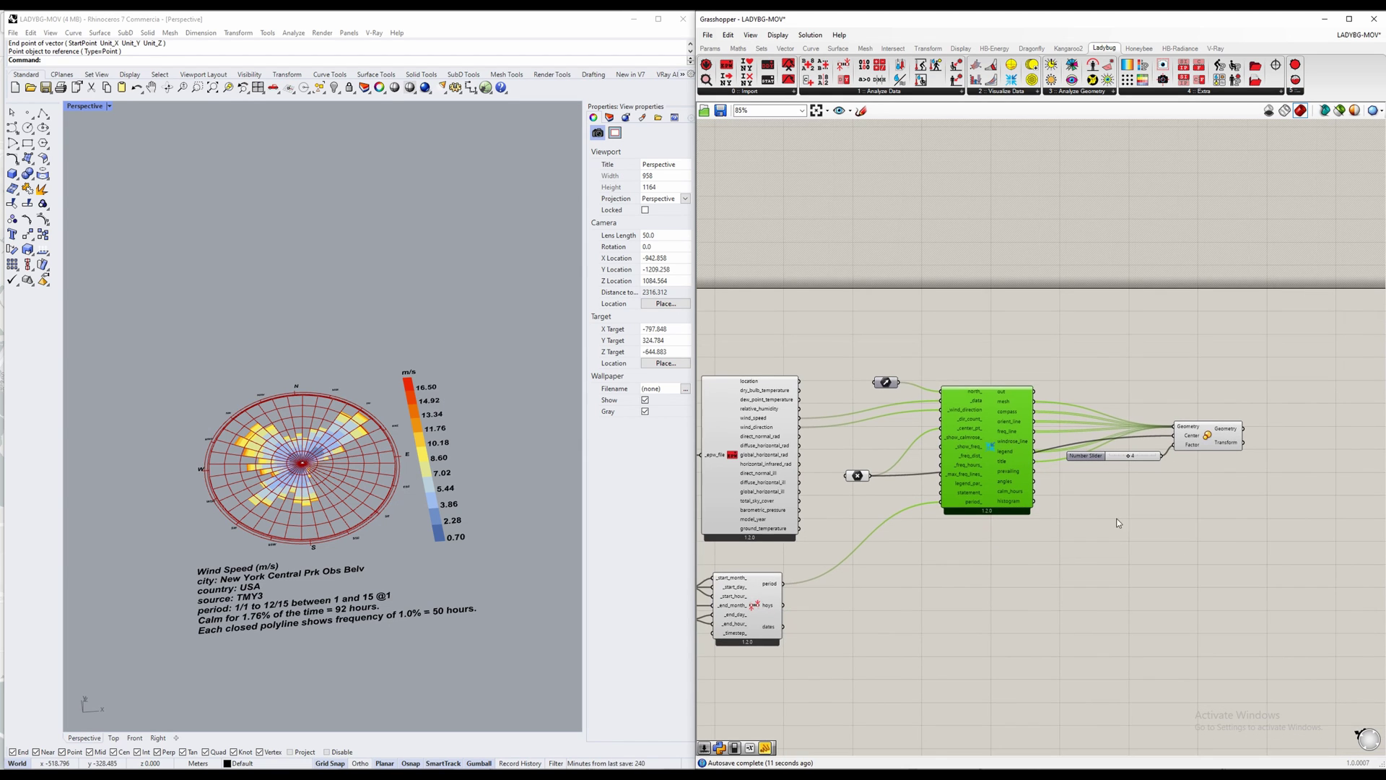
# Step: Examine the scaled wind rose with its legend and its size relative to the building model
pyautogui.scroll(-3, 446, 527)
pyautogui.moveTo(451, 530)
pyautogui.mouseDown(button='right')
pyautogui.moveTo(436, 517)
pyautogui.moveTo(462, 511)
pyautogui.mouseUp(button='right')
pyautogui.scroll(-8, 438, 520)
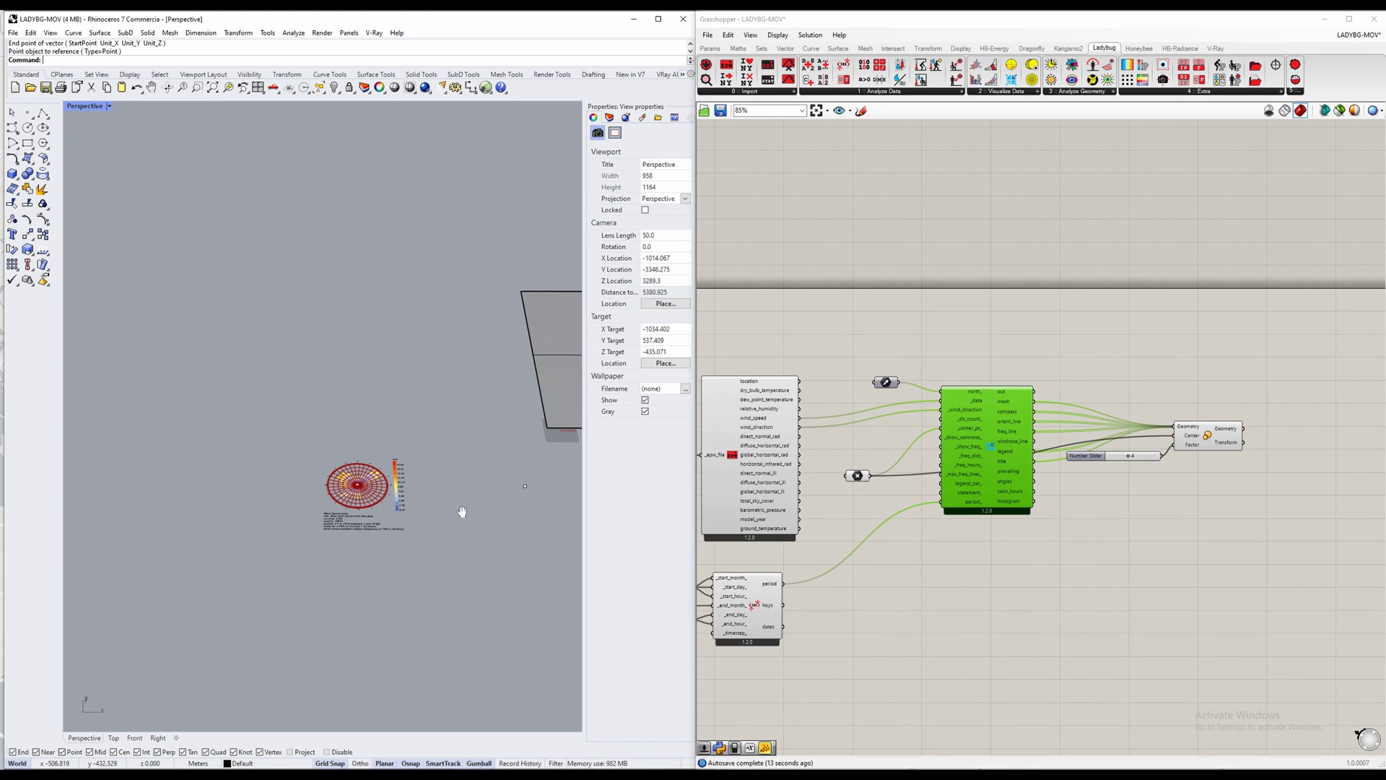
pyautogui.scroll(4, 462, 511)
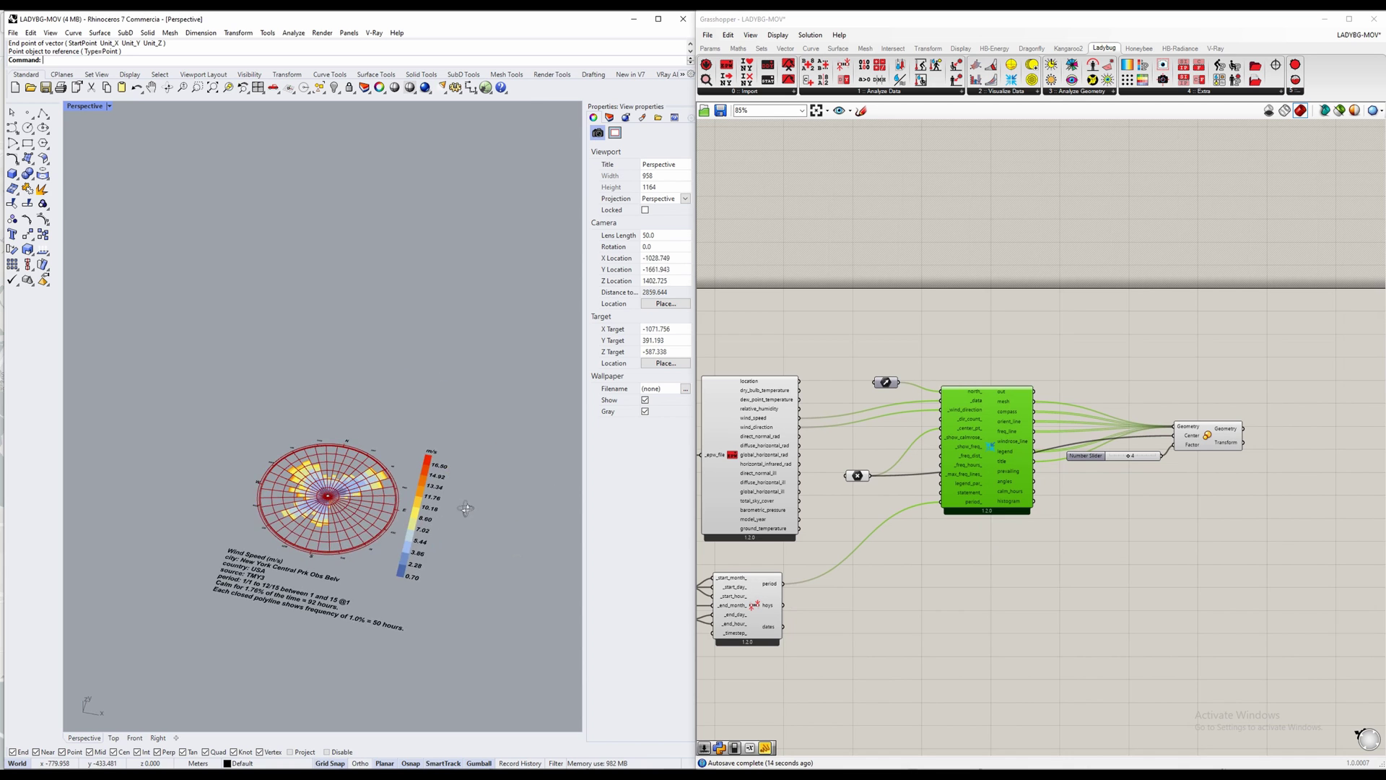
pyautogui.scroll(2, 465, 508)
pyautogui.scroll(-3, 465, 508)
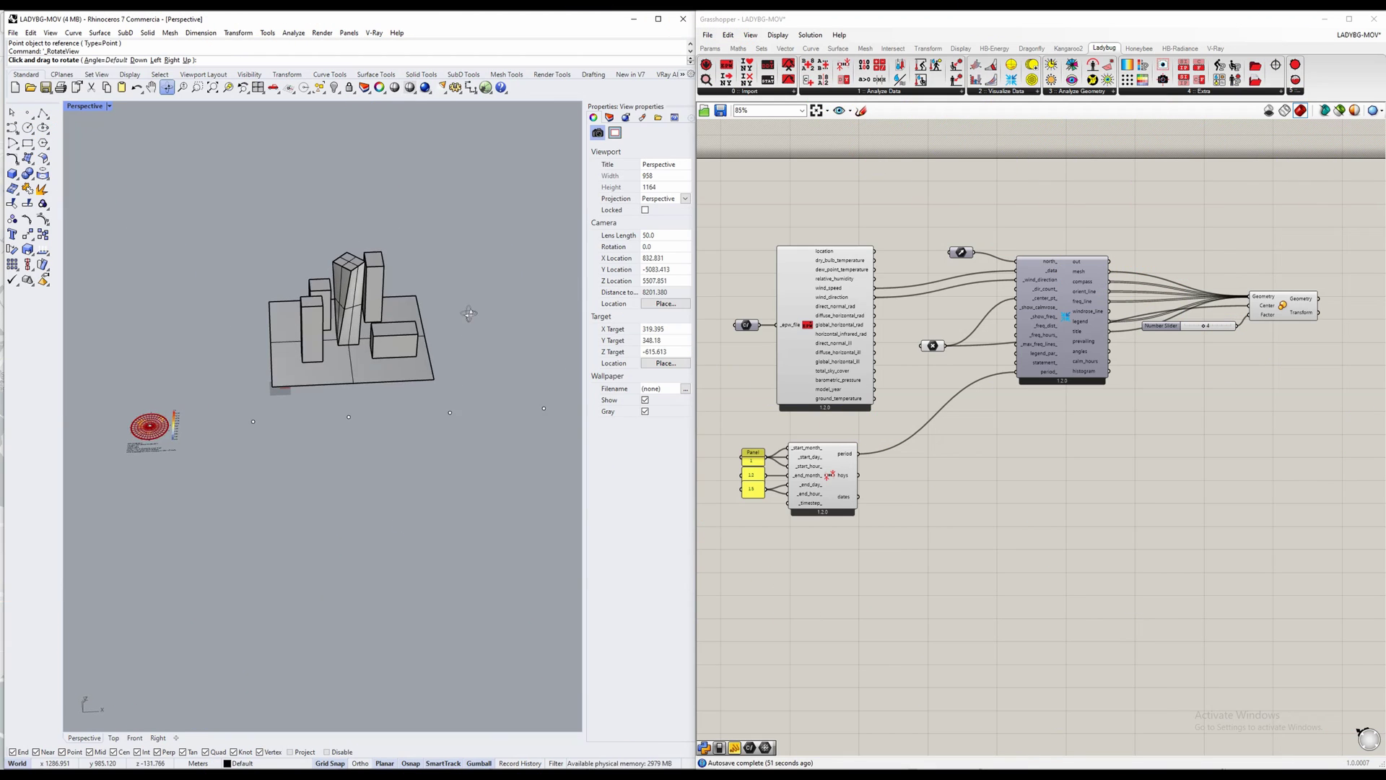
pyautogui.moveTo(483, 322); pyautogui.dragTo(664, 496, button='right')
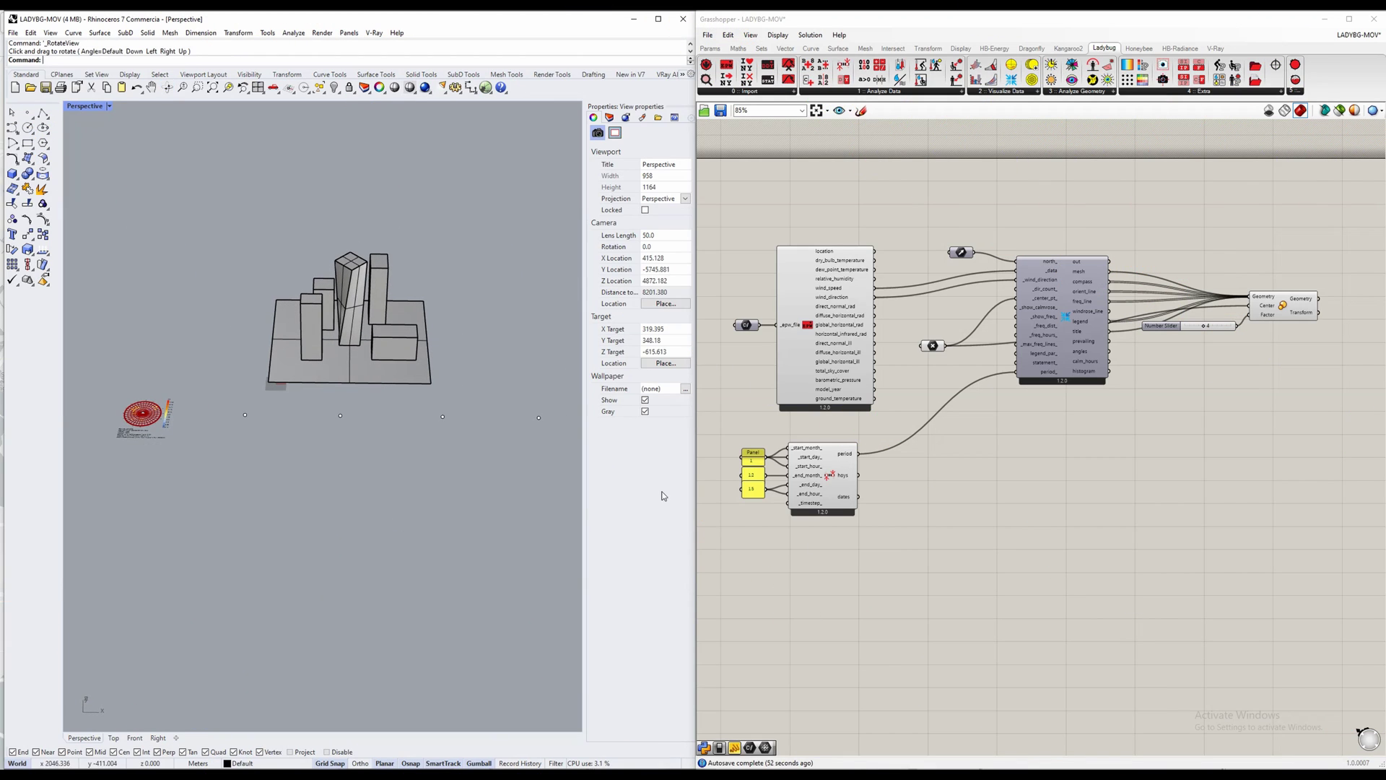
# Step: Place an LB Cumulative Sky Matrix component below the Wind Rose component
pyautogui.click(814, 546)
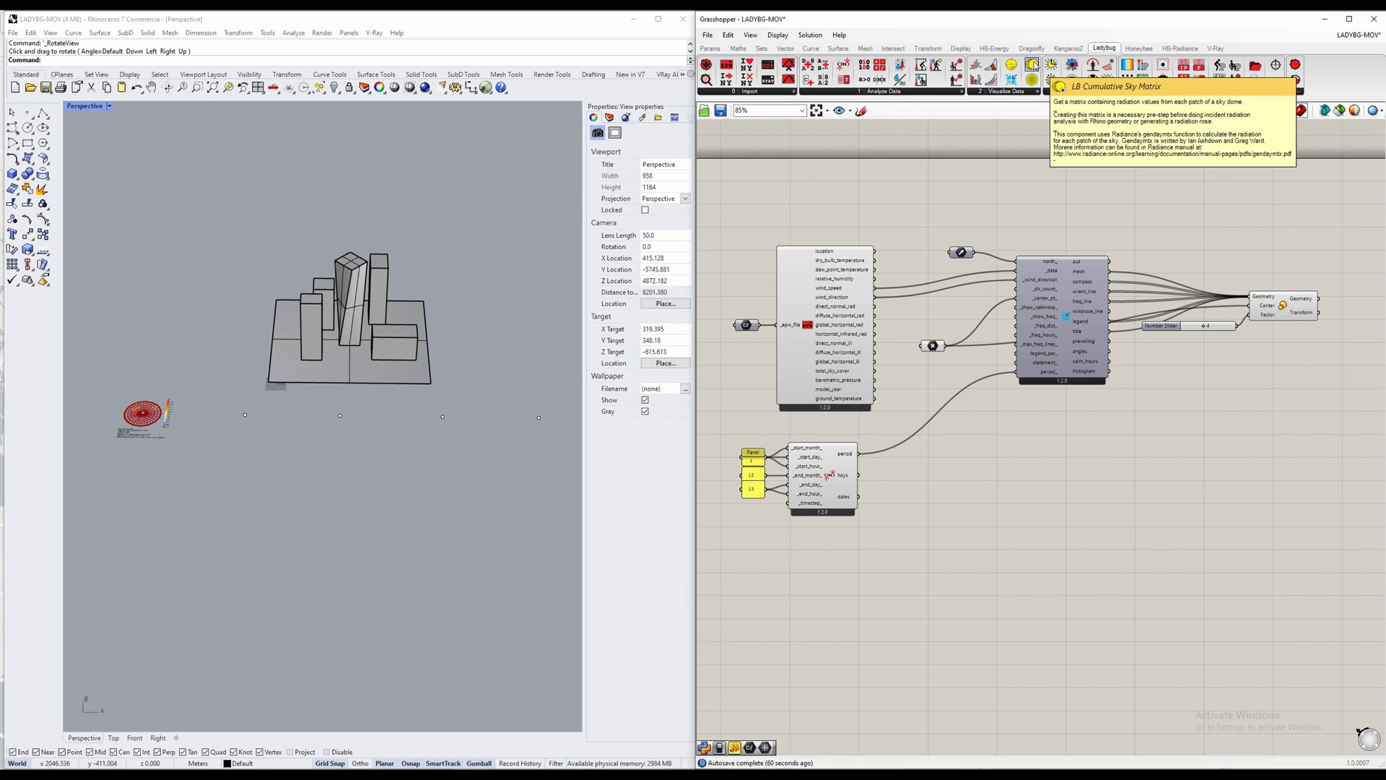
pyautogui.moveTo(1032, 66); pyautogui.dragTo(1048, 480)
pyautogui.scroll(2, 983, 462)
pyautogui.moveTo(982, 452); pyautogui.dragTo(1018, 468, button='right')
pyautogui.click(1069, 499)
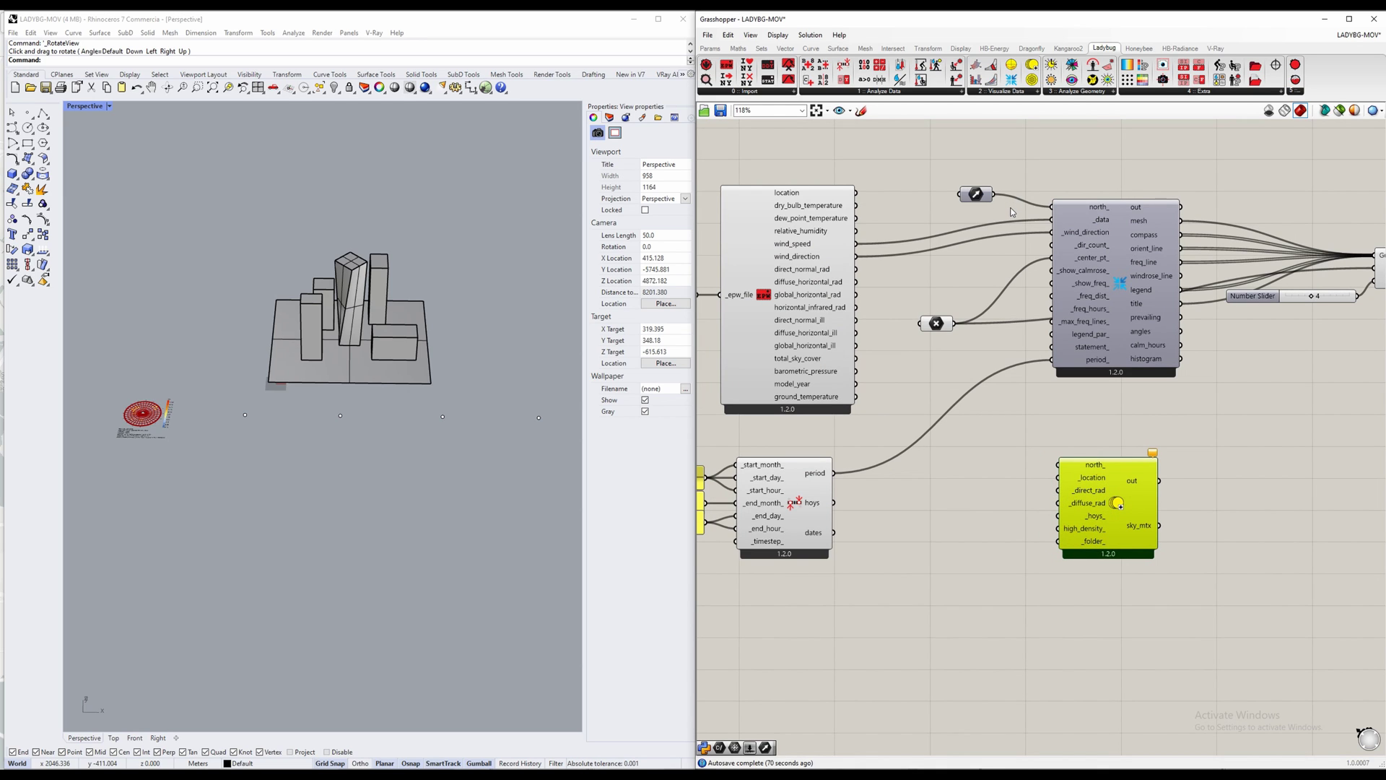
# Step: Feed the north vector and the EPW location output into the Cumulative Sky Matrix's north_ and _location inputs
pyautogui.moveTo(995, 194); pyautogui.dragTo(1059, 468)
pyautogui.click(798, 202)
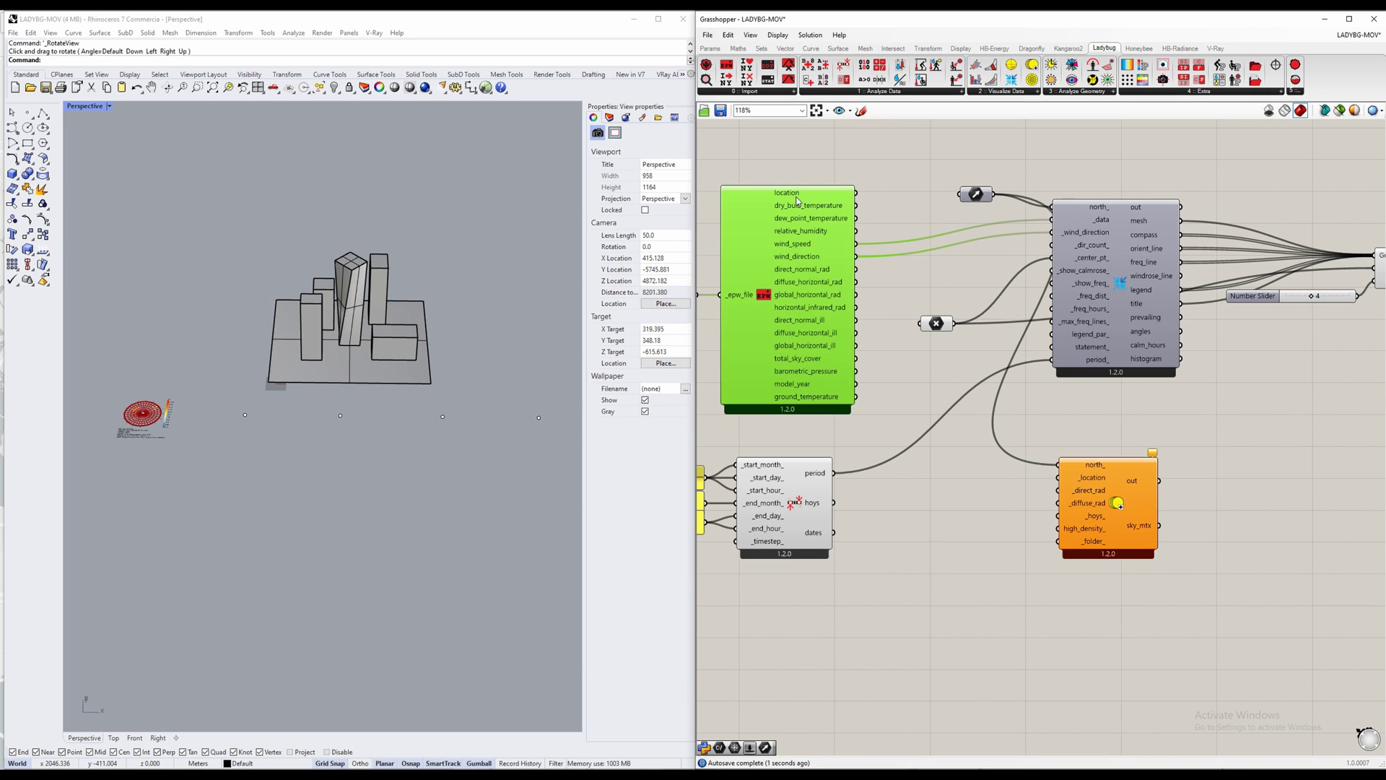
pyautogui.moveTo(858, 198); pyautogui.dragTo(1057, 478)
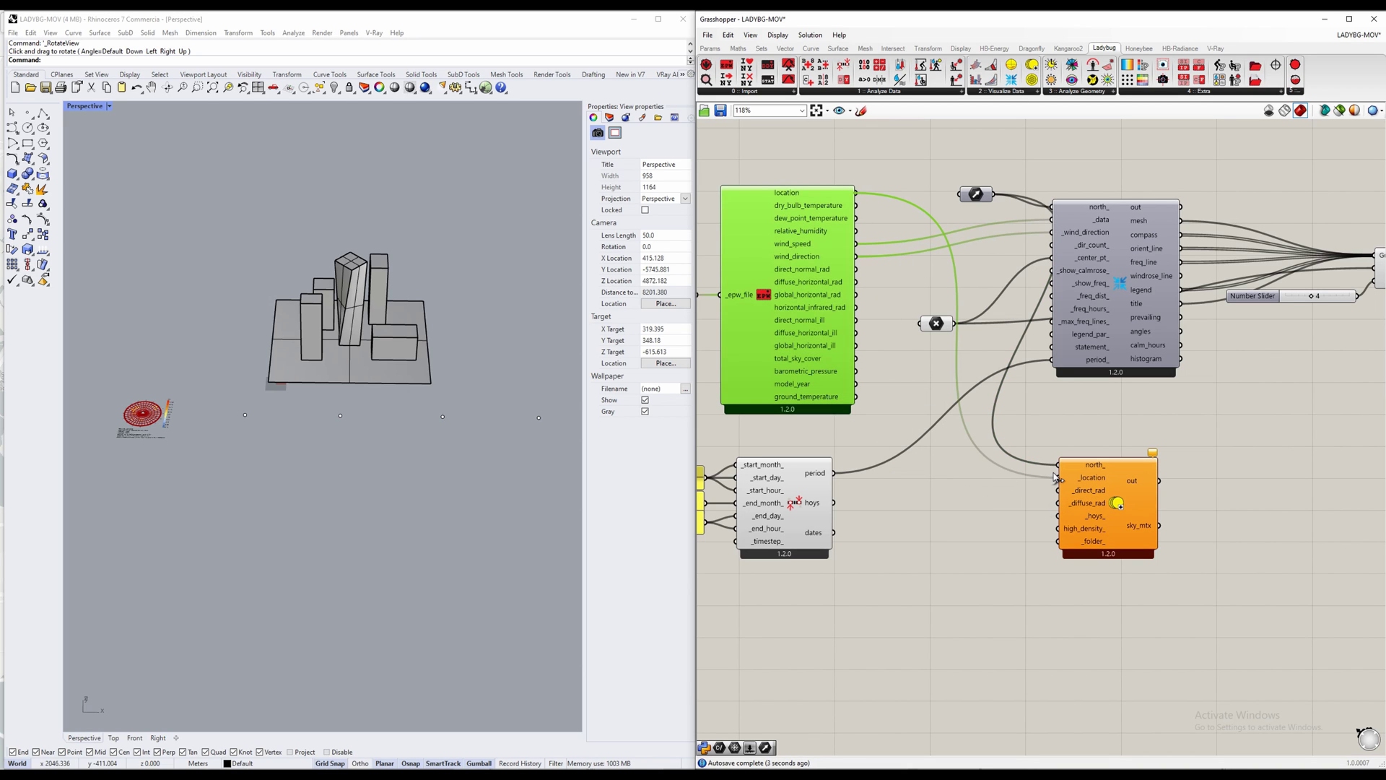
pyautogui.click(1028, 497)
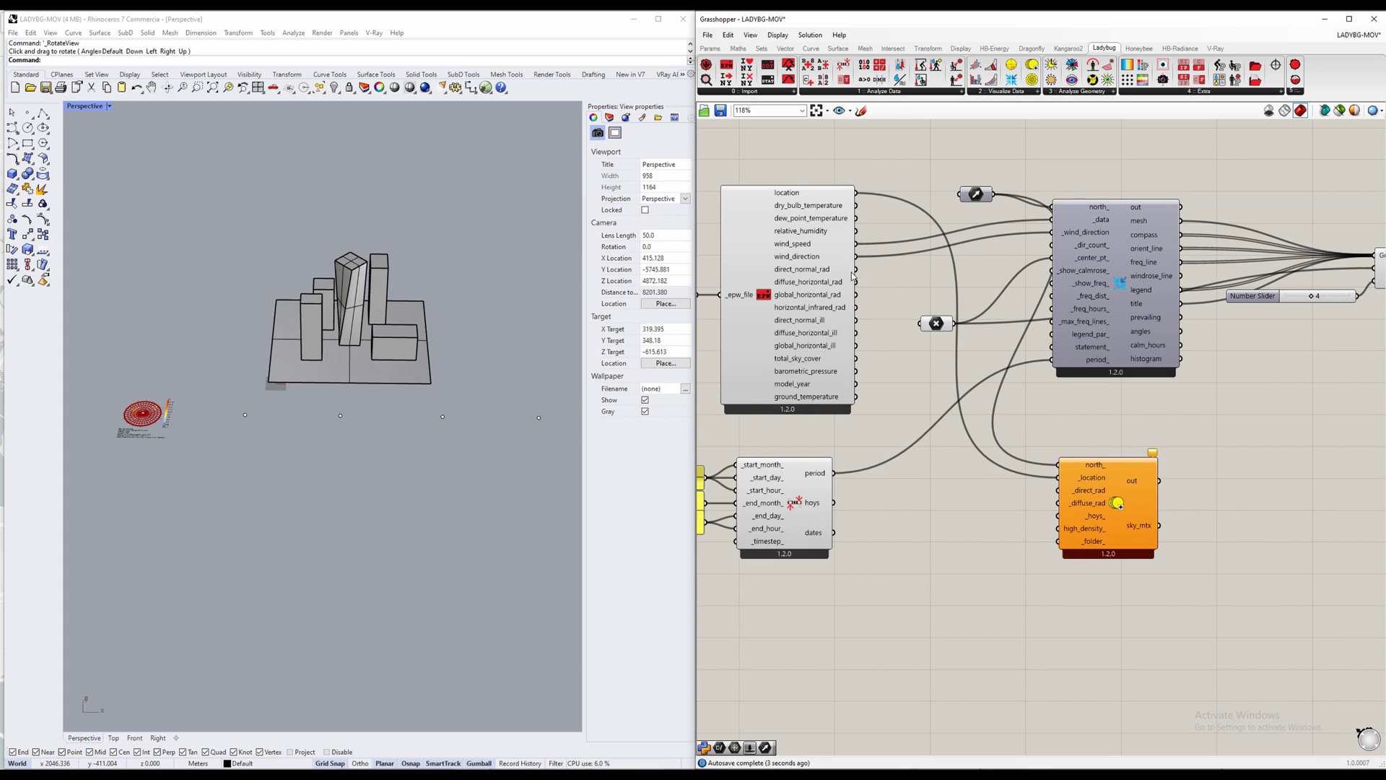
# Step: Connect the EPW direct_normal_rad and diffuse_horizontal_rad outputs to the Cumulative Sky Matrix's _direct_rad and _diffuse_rad inputs
pyautogui.moveTo(857, 270); pyautogui.dragTo(1059, 490)
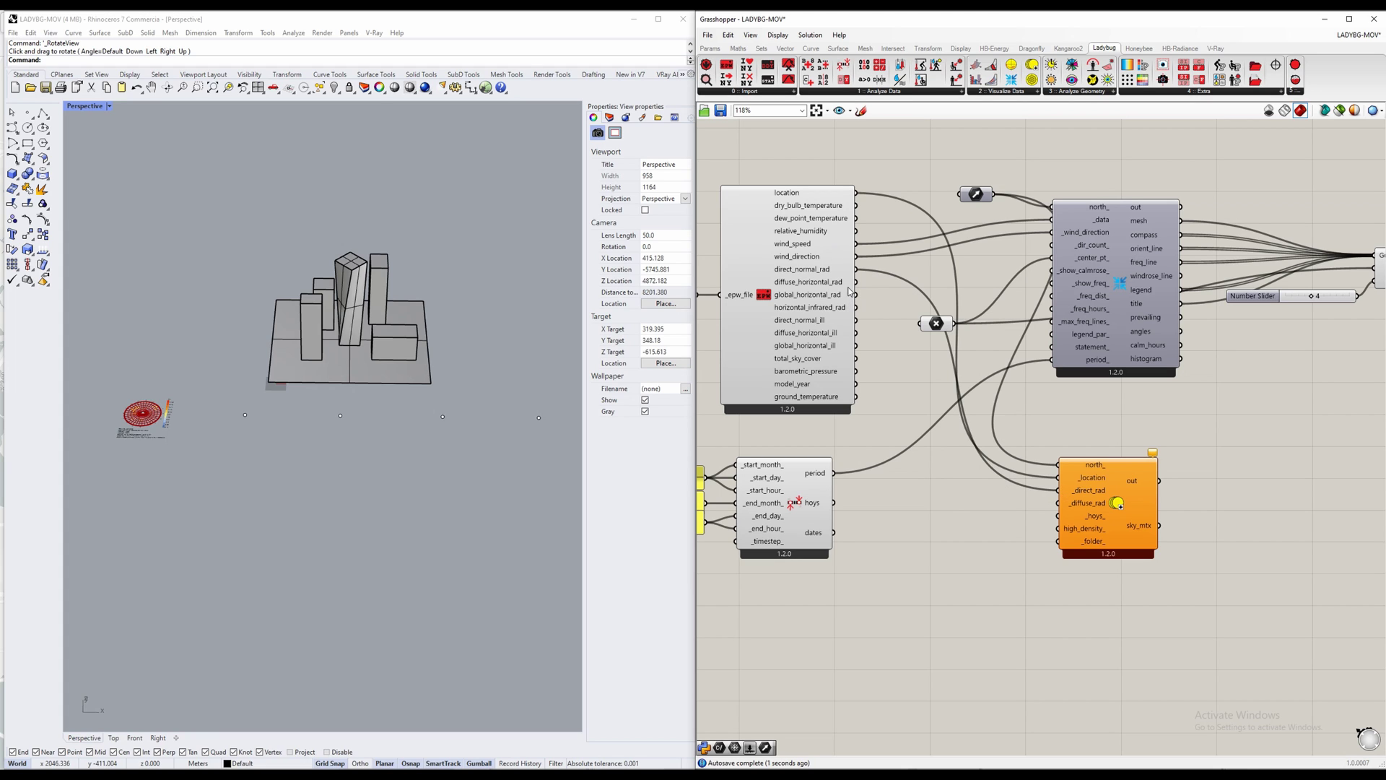
pyautogui.moveTo(856, 282); pyautogui.dragTo(1056, 504)
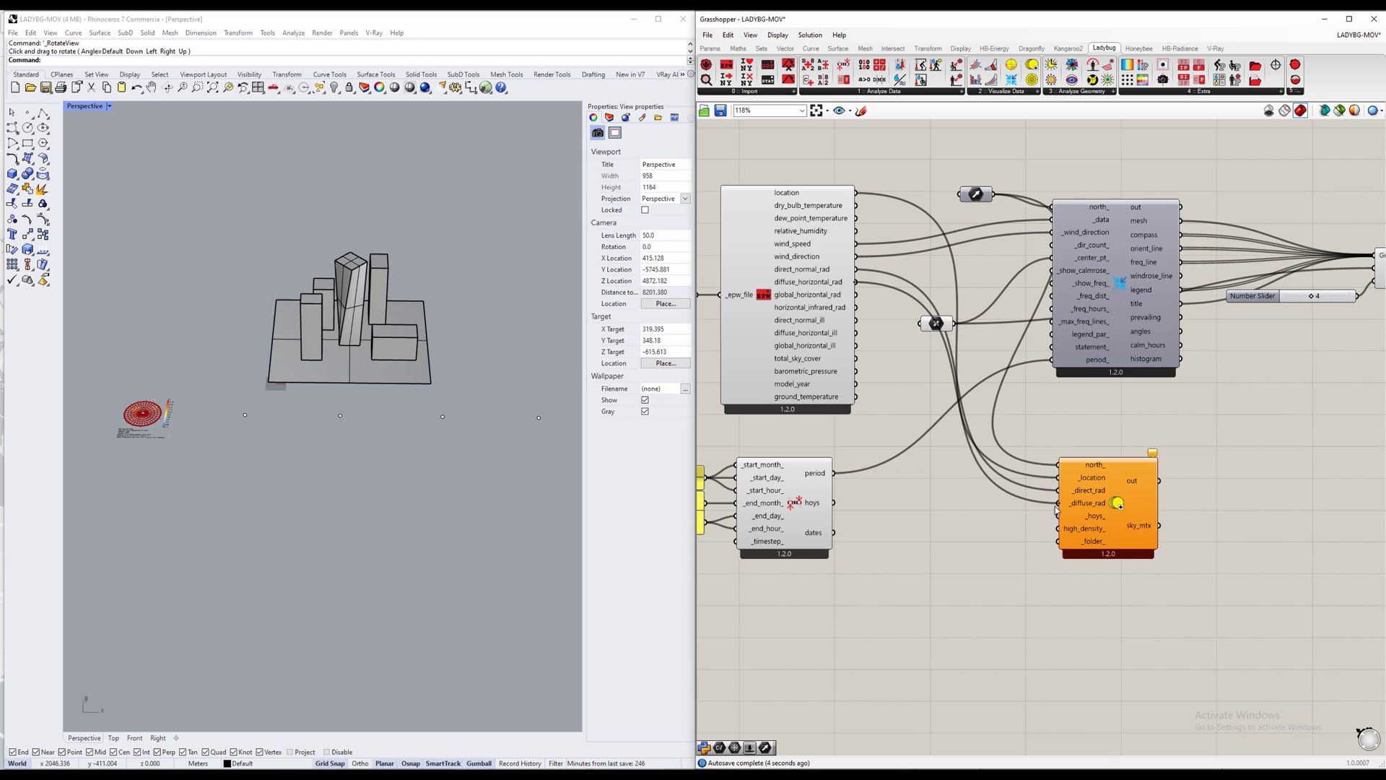
pyautogui.click(1108, 516)
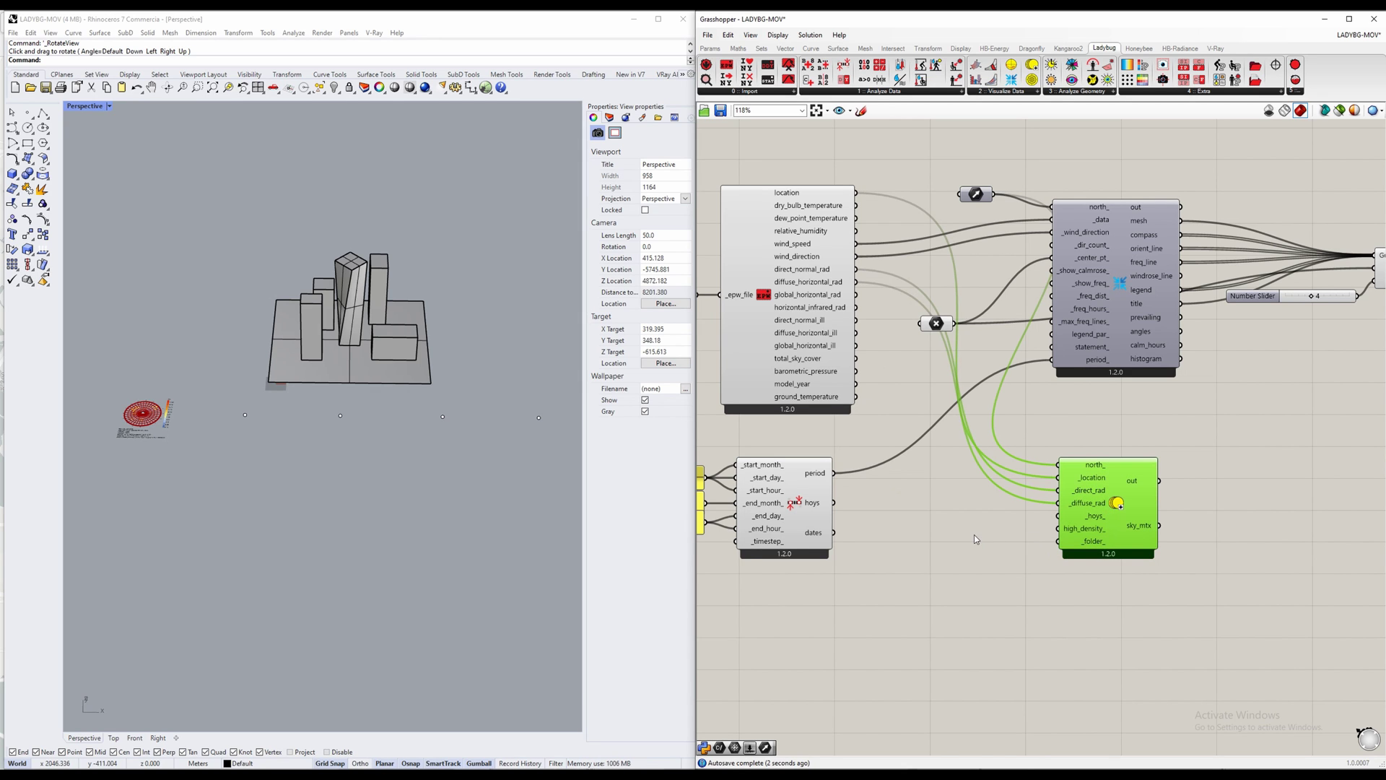
# Step: Connect the analysis period's hoys output to the _hoys_ input of the Cumulative Sky Matrix
pyautogui.moveTo(961, 543); pyautogui.dragTo(974, 539, button='right')
pyautogui.click(813, 506)
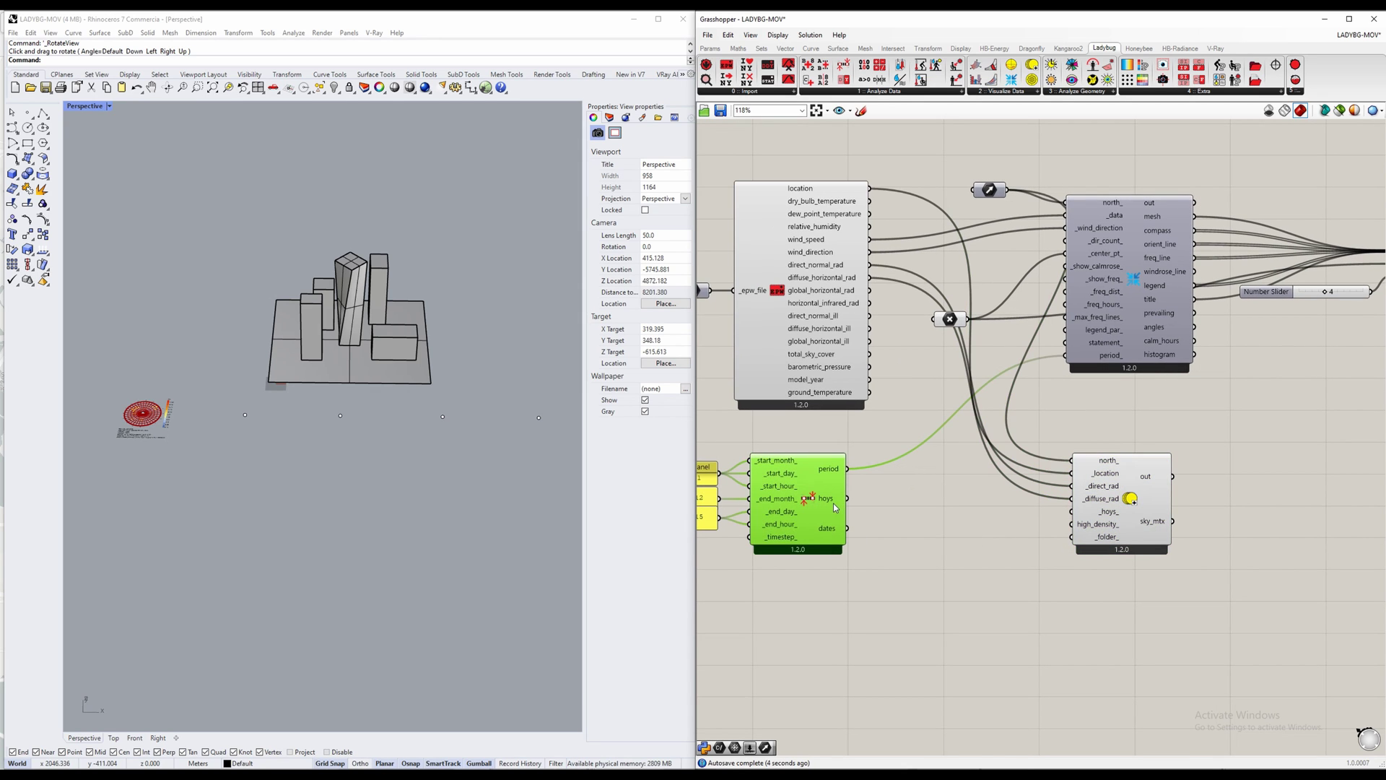
pyautogui.moveTo(849, 498); pyautogui.dragTo(1076, 511)
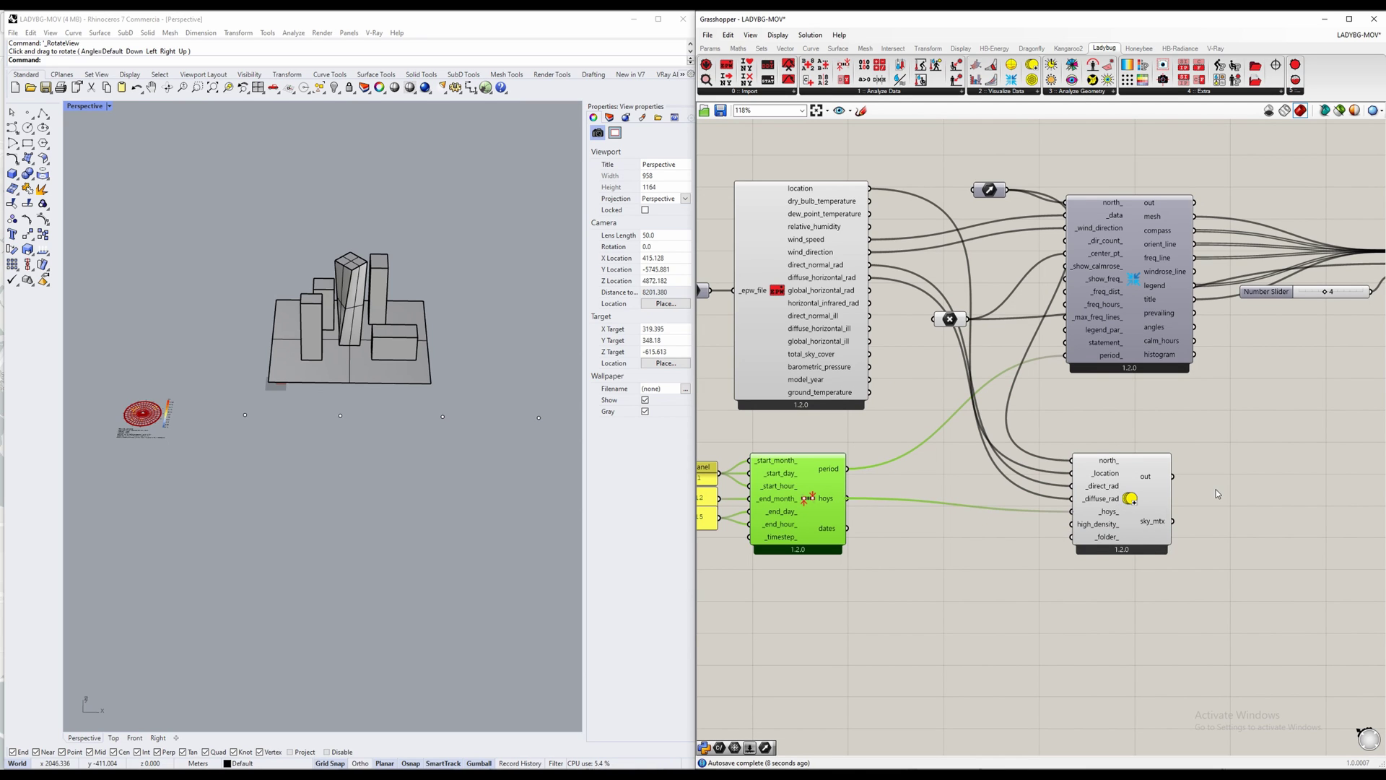
pyautogui.moveTo(1205, 486); pyautogui.dragTo(1016, 475, button='right')
pyautogui.moveTo(953, 487)
pyautogui.mouseDown()
pyautogui.moveTo(965, 473)
pyautogui.moveTo(949, 502)
pyautogui.mouseUp()
pyautogui.moveTo(1040, 534); pyautogui.dragTo(1105, 512, button='right')
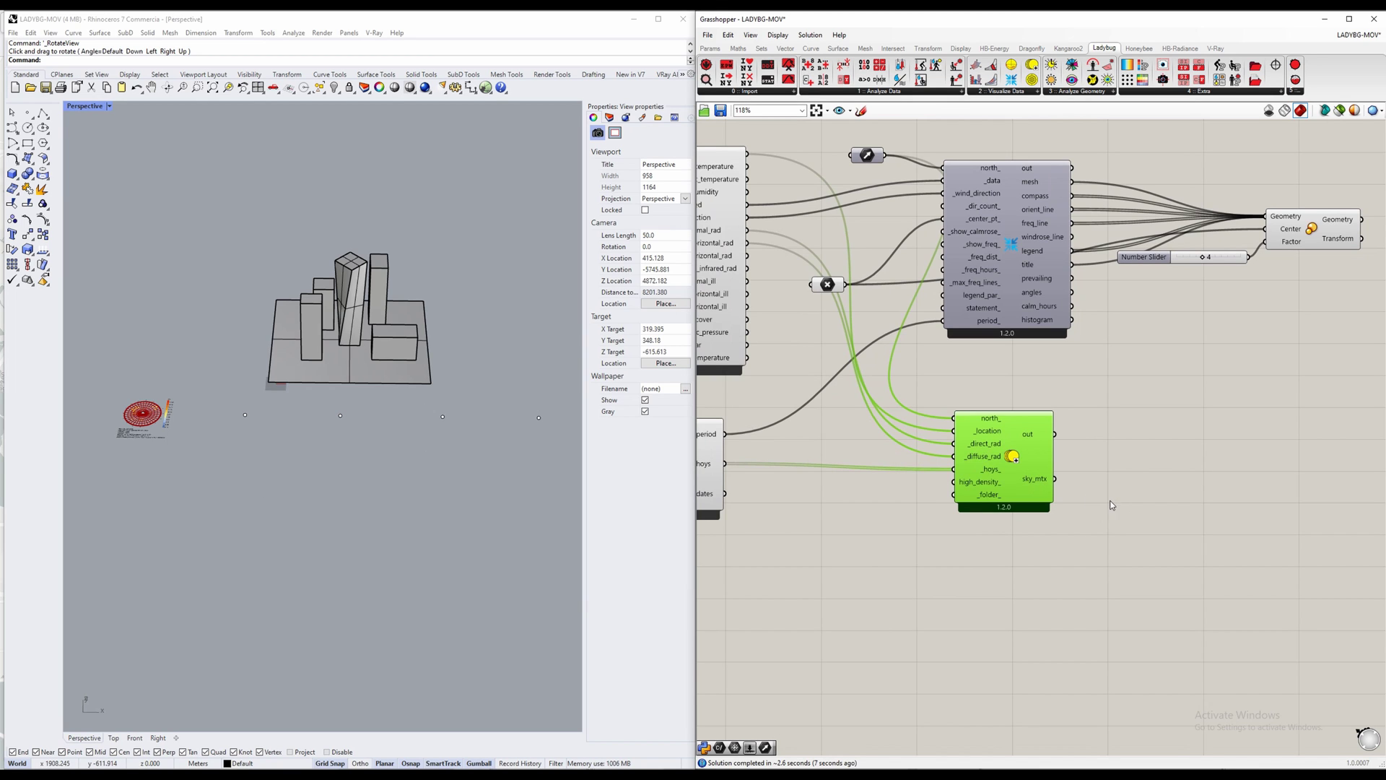
# Step: Find the LB Sky Dome component by name and place it beside the Cumulative Sky Matrix, leaving space between them
pyautogui.moveTo(1099, 466); pyautogui.dragTo(982, 455, button='right')
pyautogui.click(1083, 456)
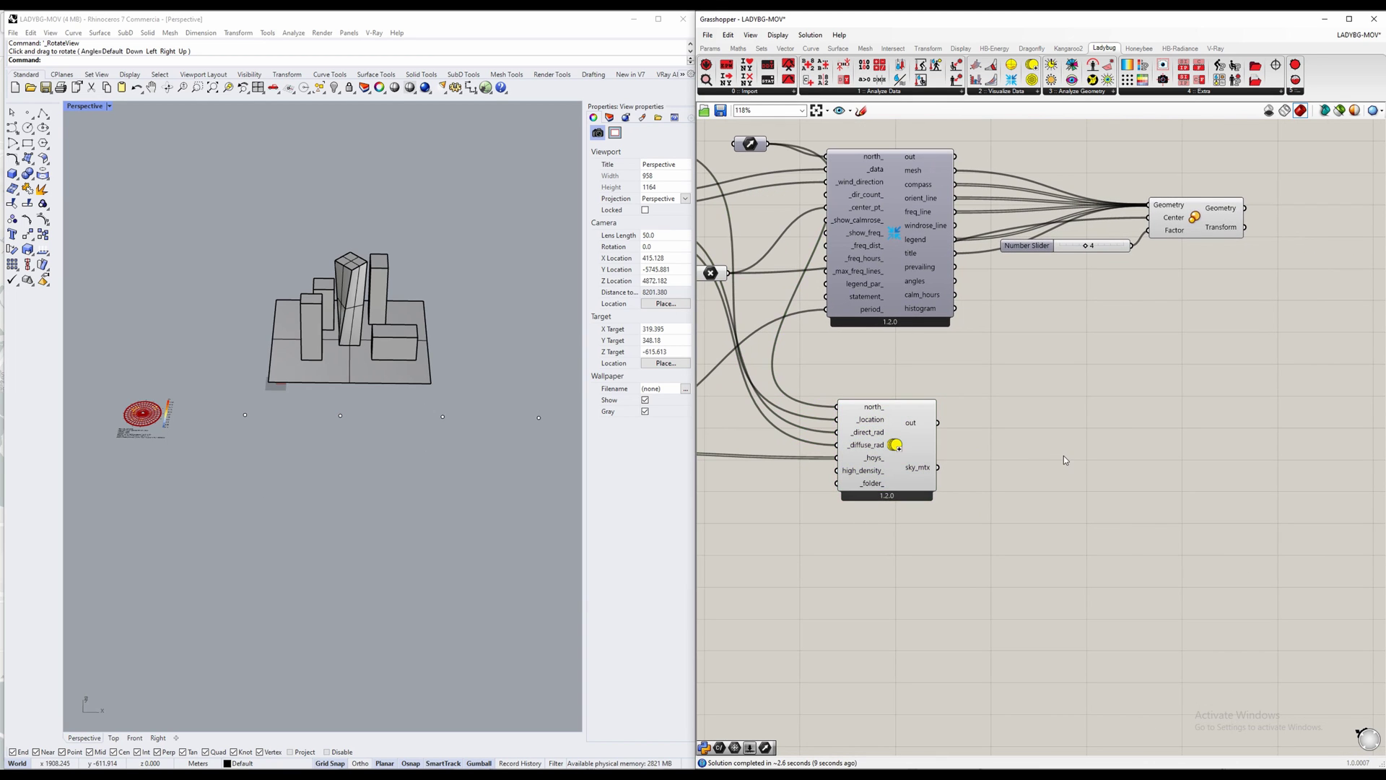
pyautogui.doubleClick(1064, 460)
pyautogui.write('sky')
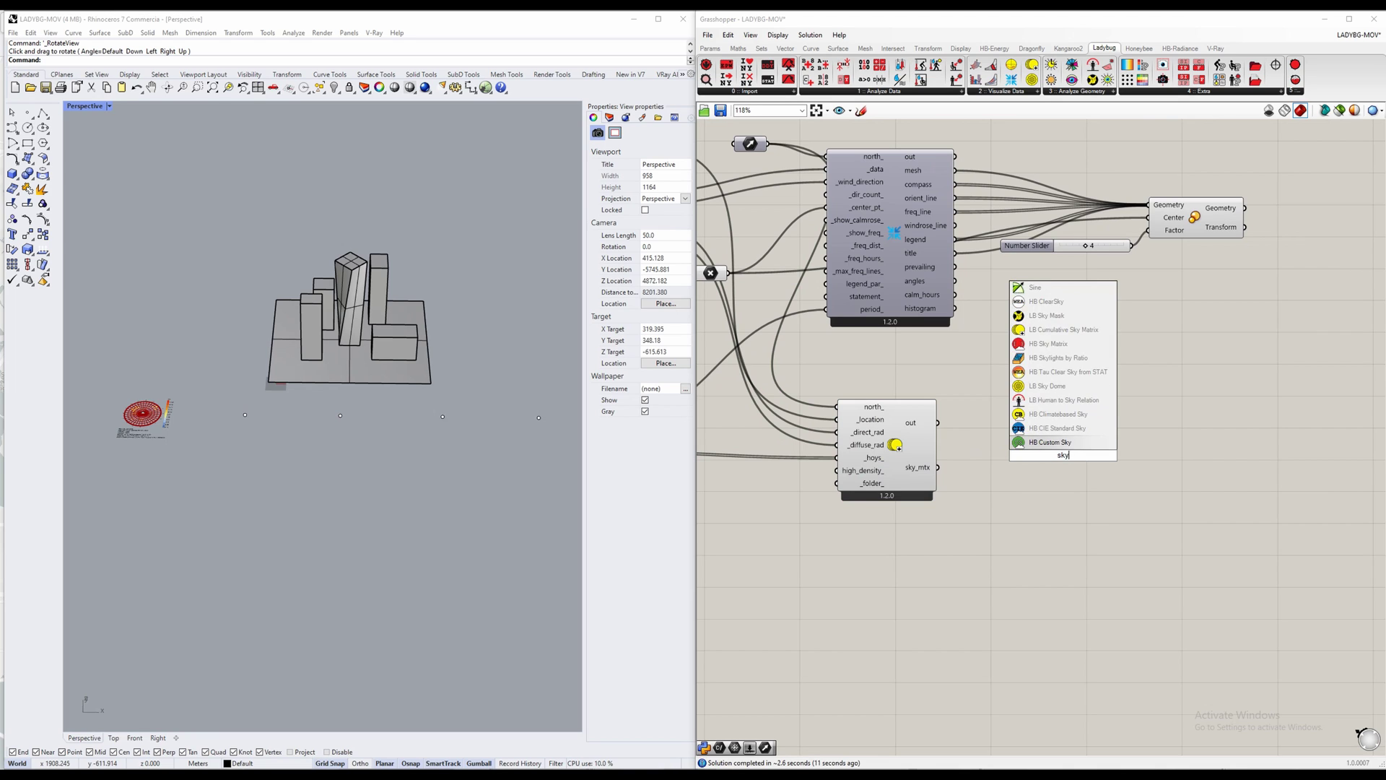
pyautogui.write(' matrix')
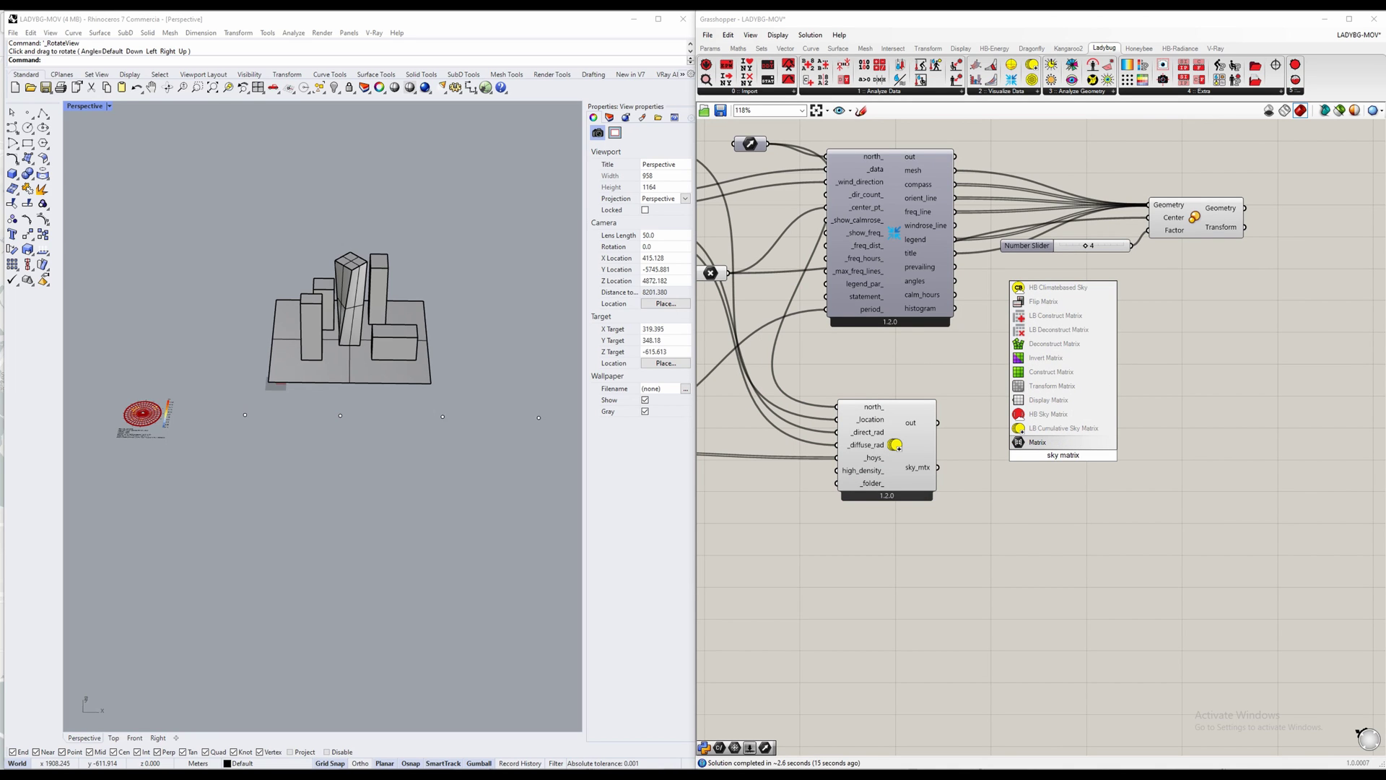
pyautogui.press('BackSpace')
pyautogui.press('BackSpace')
pyautogui.press('BackSpace')
pyautogui.press('BackSpace')
pyautogui.press('BackSpace')
pyautogui.write('dome')
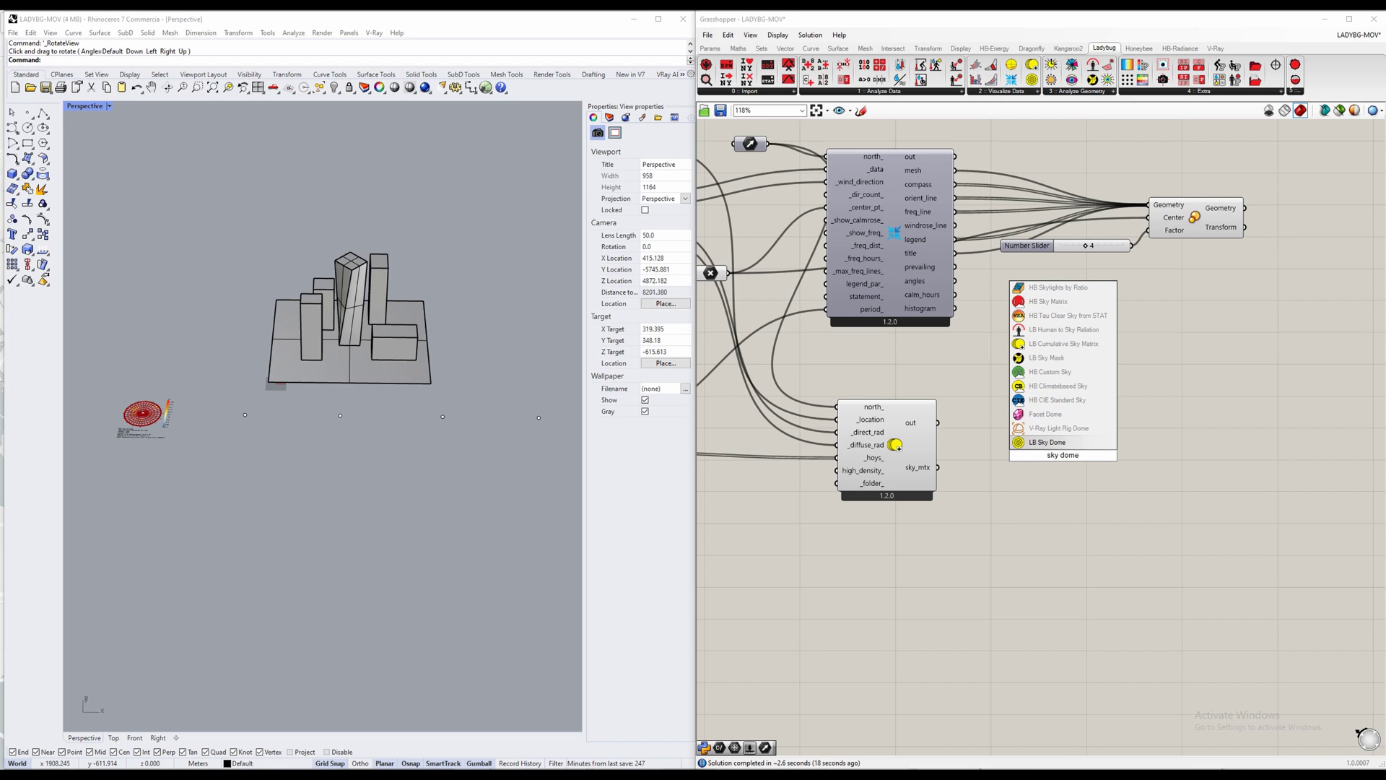
pyautogui.press('Return')
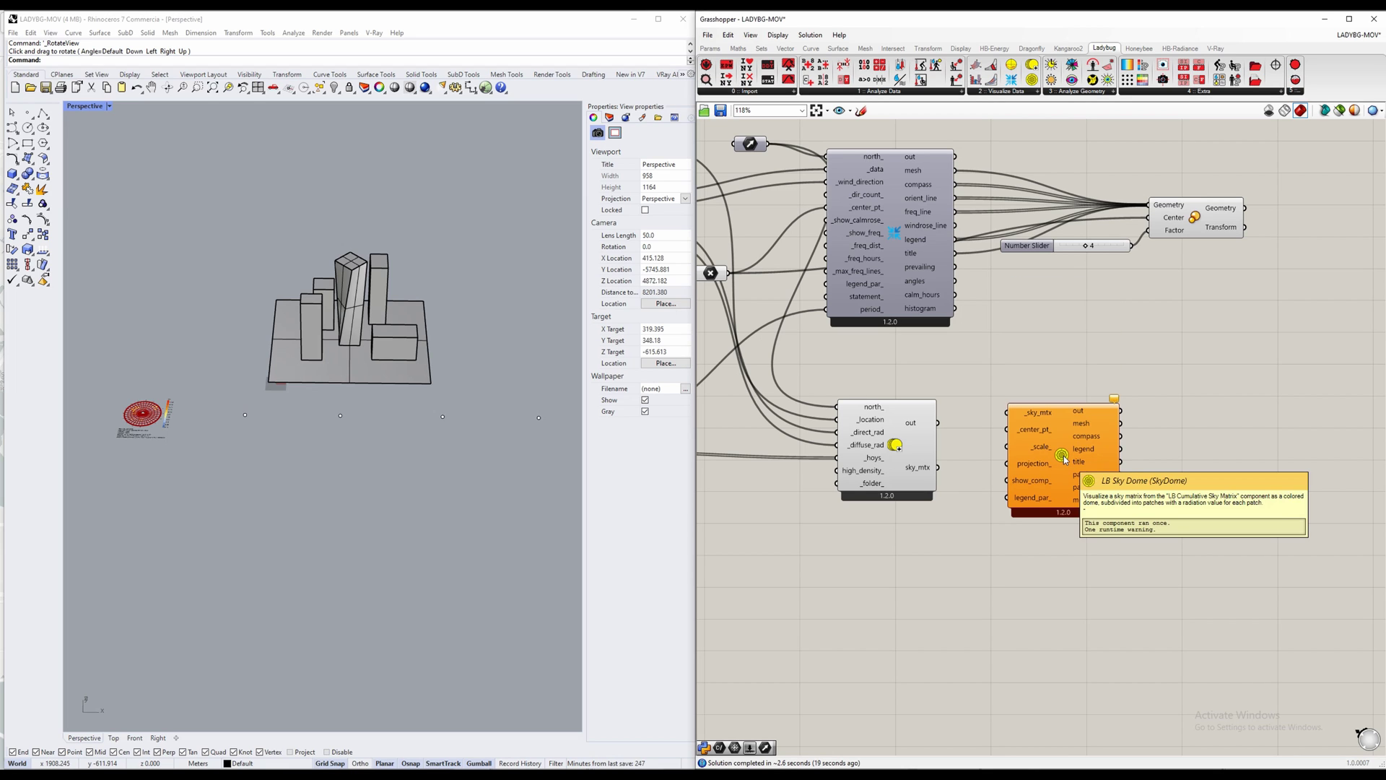
pyautogui.moveTo(1071, 452); pyautogui.dragTo(1132, 514)
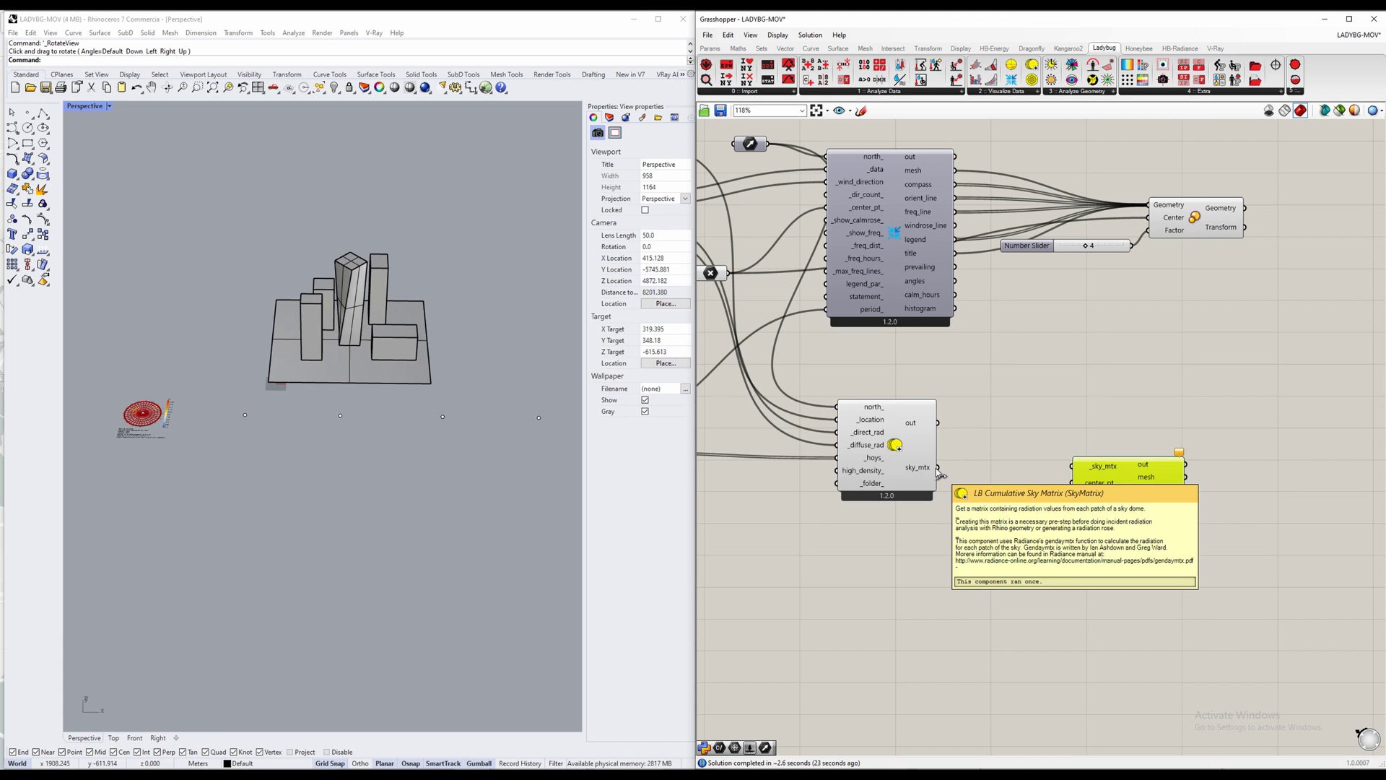
# Step: Connect sky_mtx to the Sky Dome's _sky_mtx input and move the Sky Dome slightly farther from the matrix component
pyautogui.moveTo(938, 469); pyautogui.dragTo(1071, 466)
pyautogui.moveTo(1139, 509); pyautogui.dragTo(1174, 511)
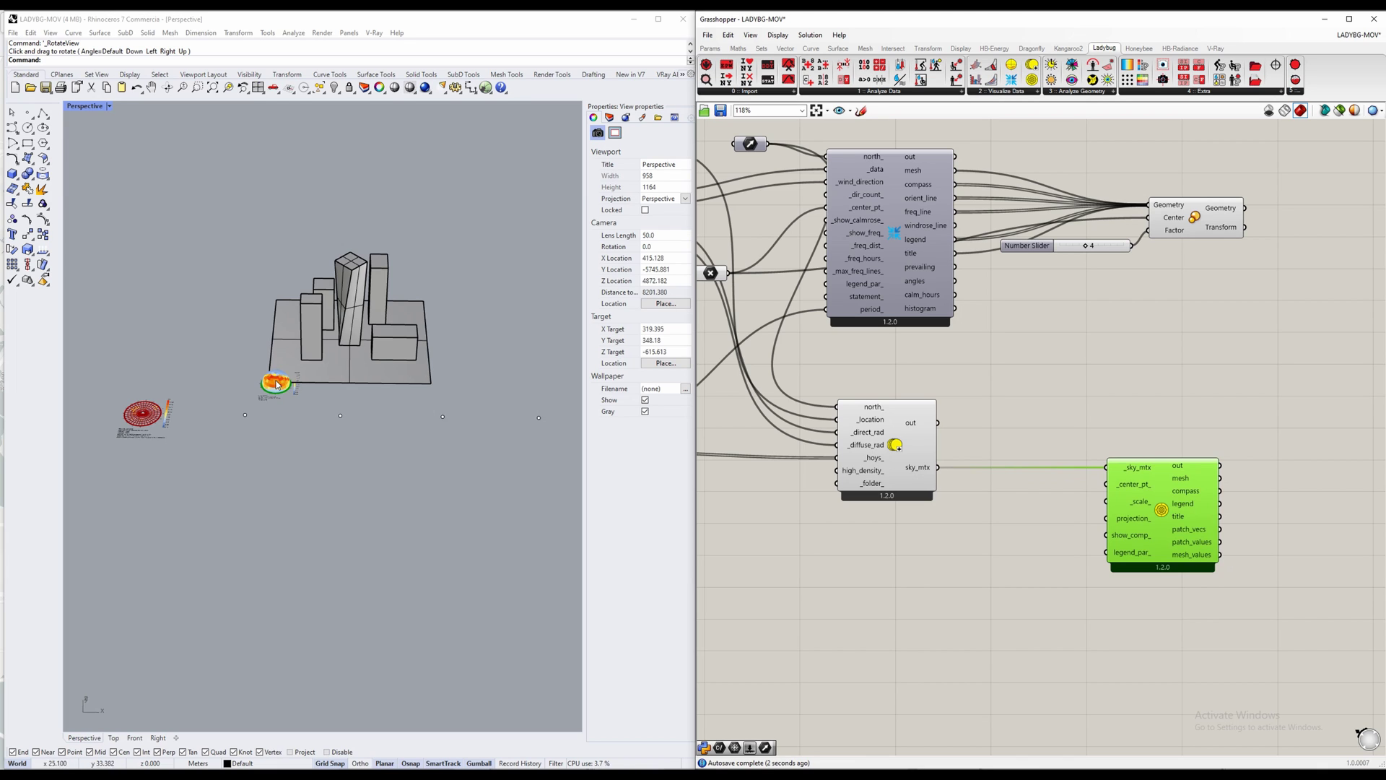
pyautogui.scroll(5, 274, 390)
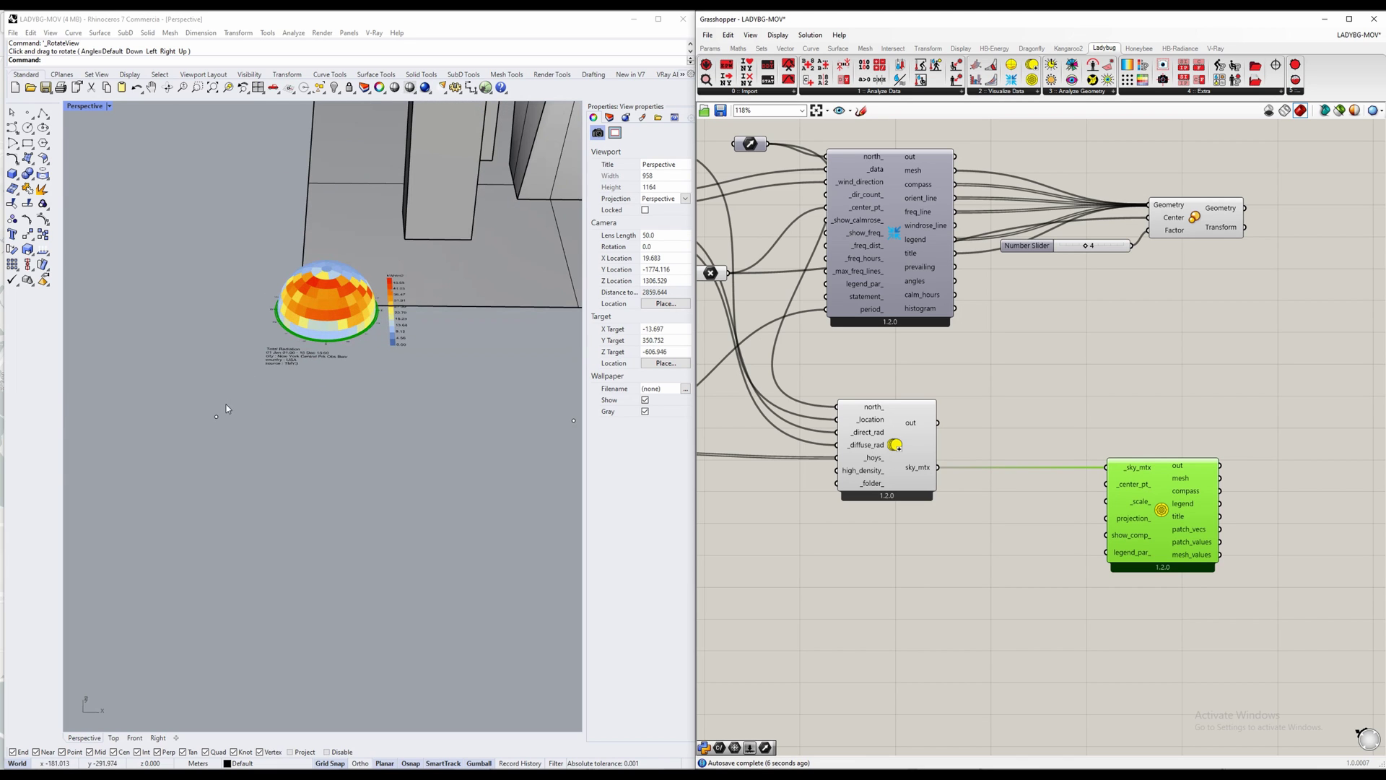
pyautogui.scroll(-2, 232, 413)
# Step: Add a Point parameter near the Sky Dome and reference the Rhino point nearest the wind rose in it
pyautogui.doubleClick(987, 539)
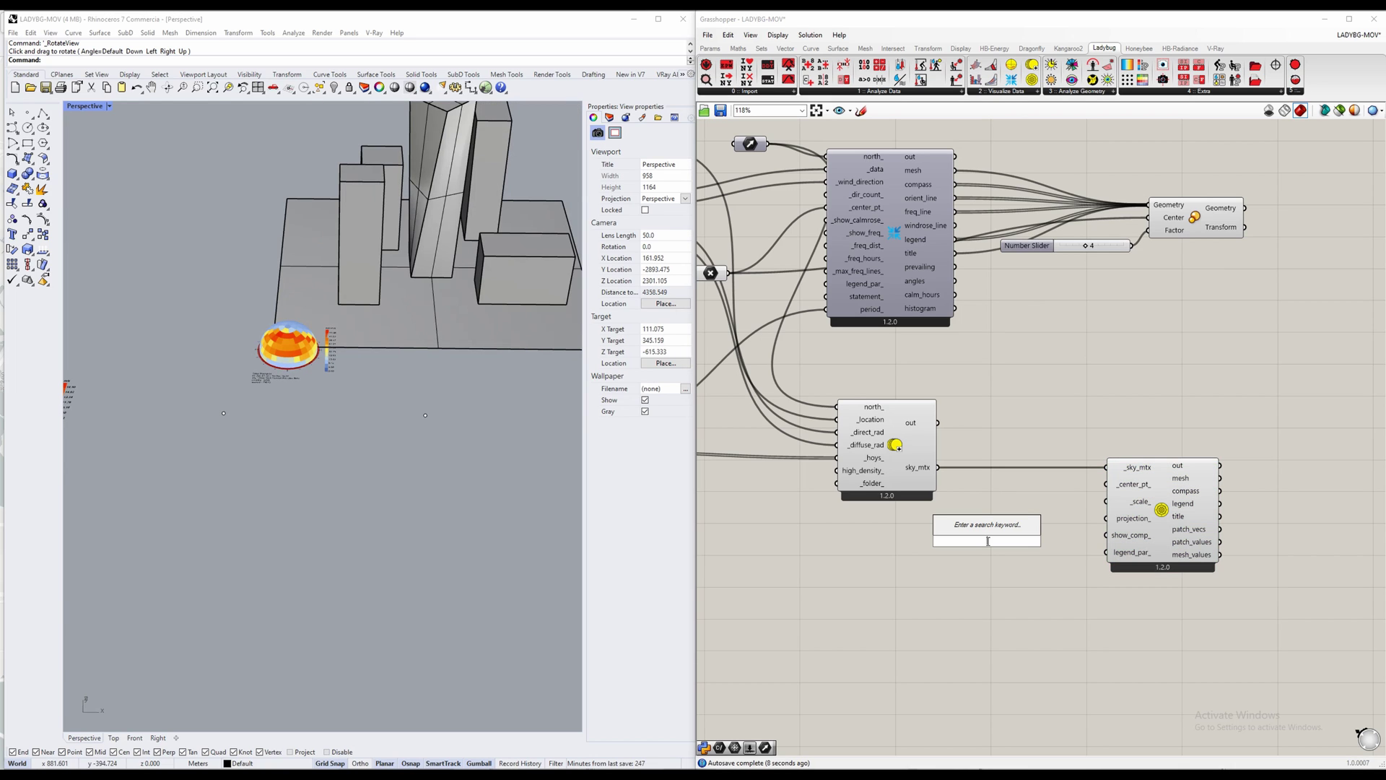
pyautogui.write('point')
pyautogui.press('Return')
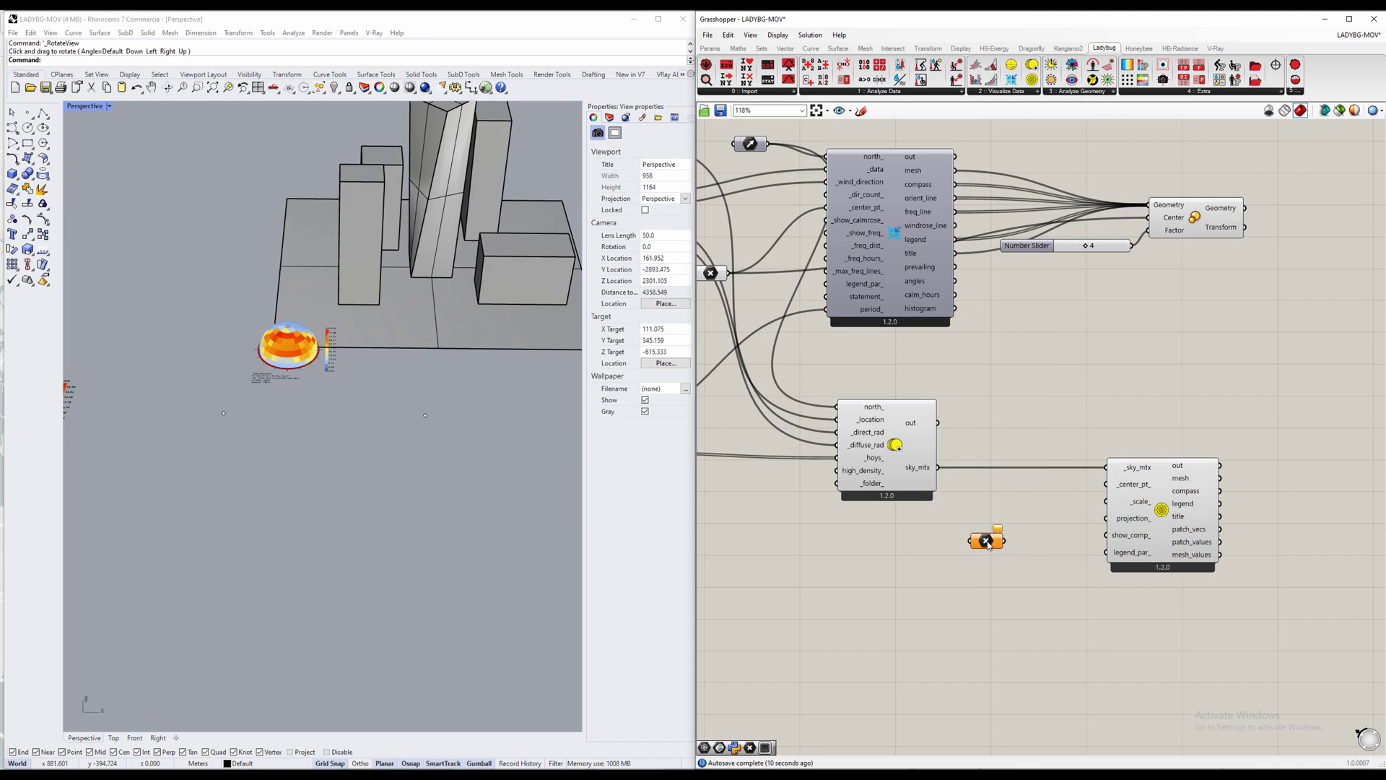
pyautogui.click(987, 542)
pyautogui.rightClick(988, 542)
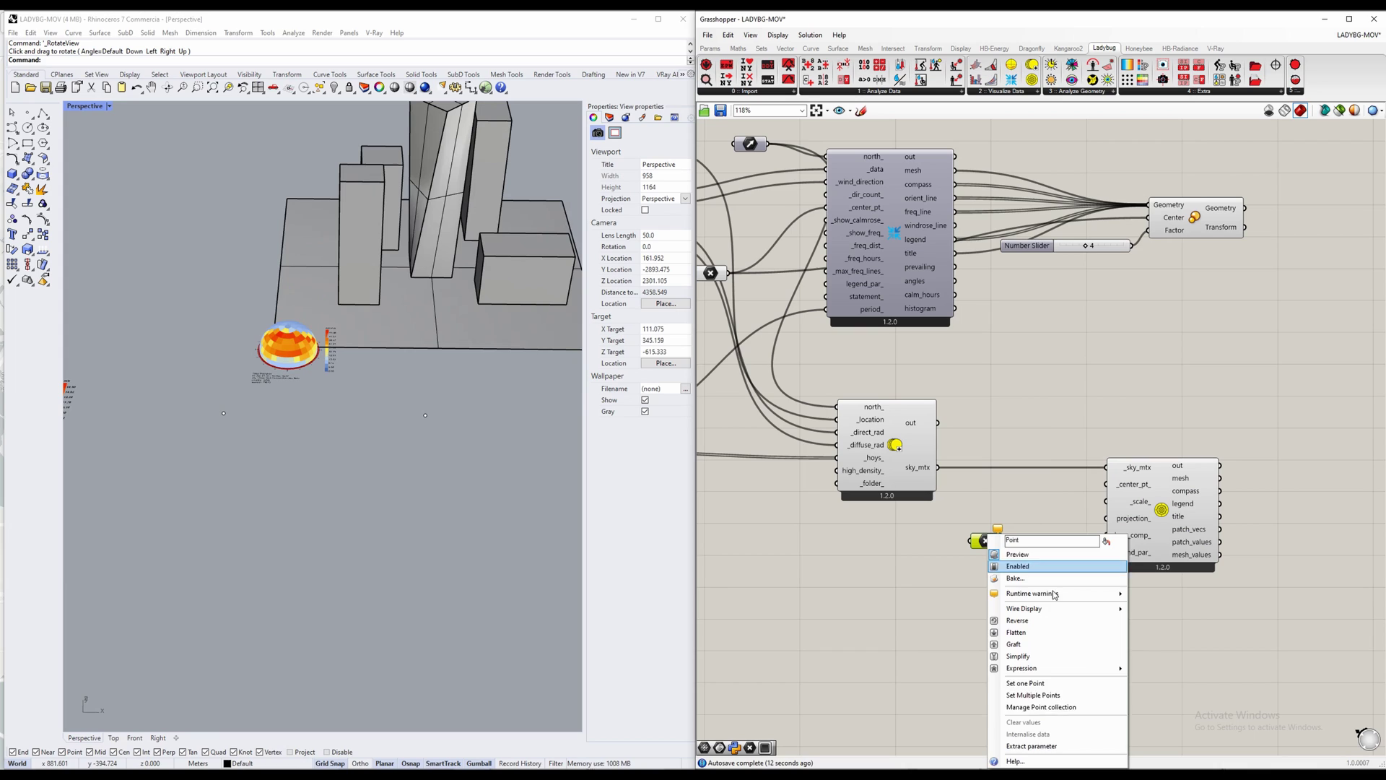
pyautogui.click(1052, 687)
pyautogui.click(224, 414)
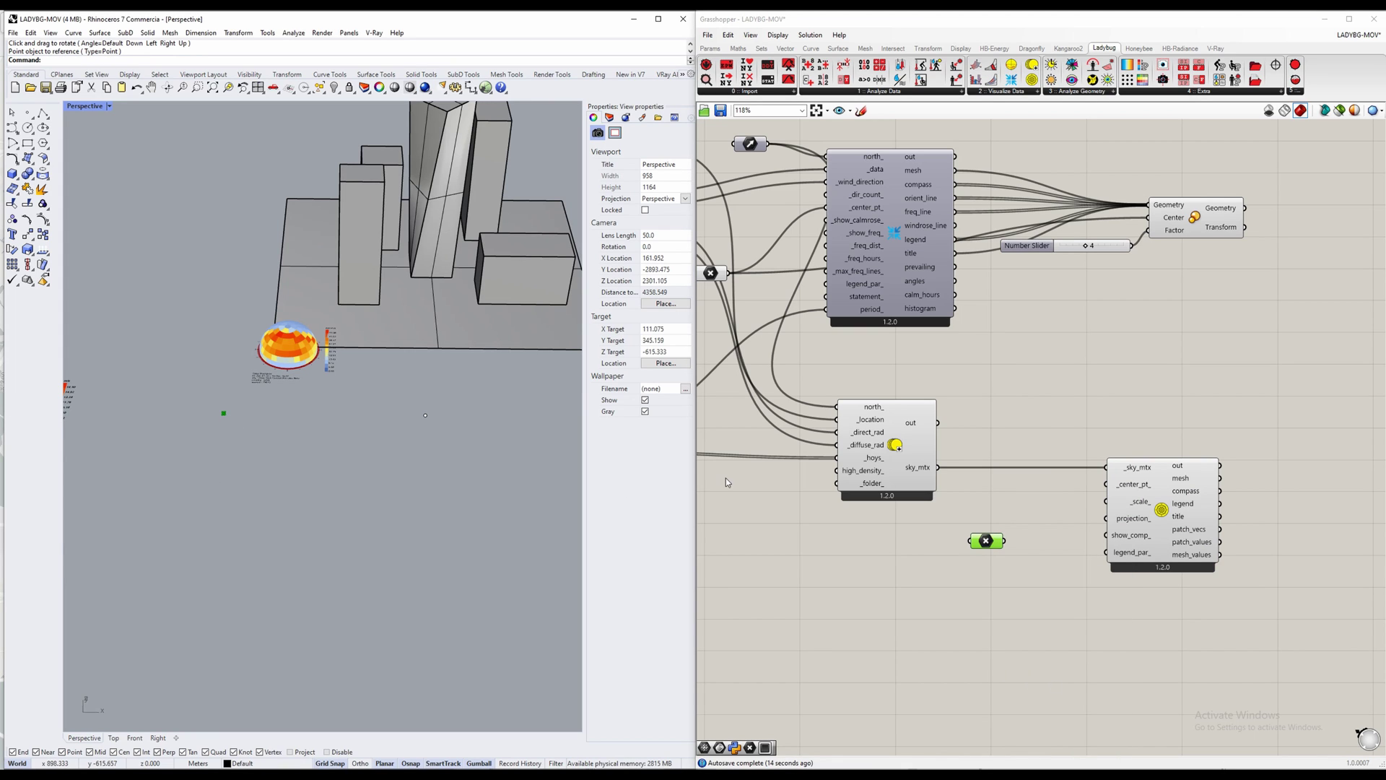
# Step: Connect the Point parameter to the Sky Dome's _center_pt_ input and place it right beside the component
pyautogui.moveTo(1004, 541); pyautogui.dragTo(1106, 484)
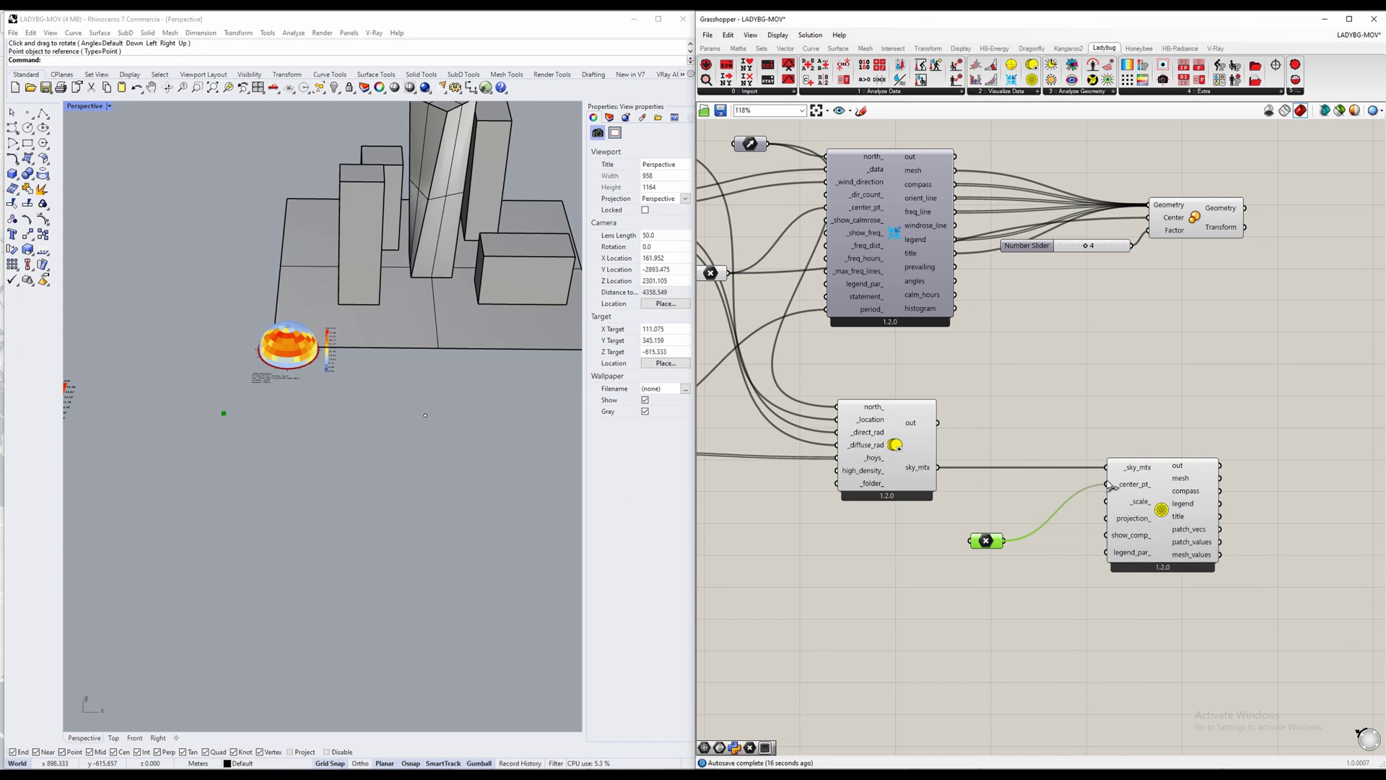
pyautogui.moveTo(989, 542); pyautogui.dragTo(1075, 485)
pyautogui.scroll(-2, 1064, 489)
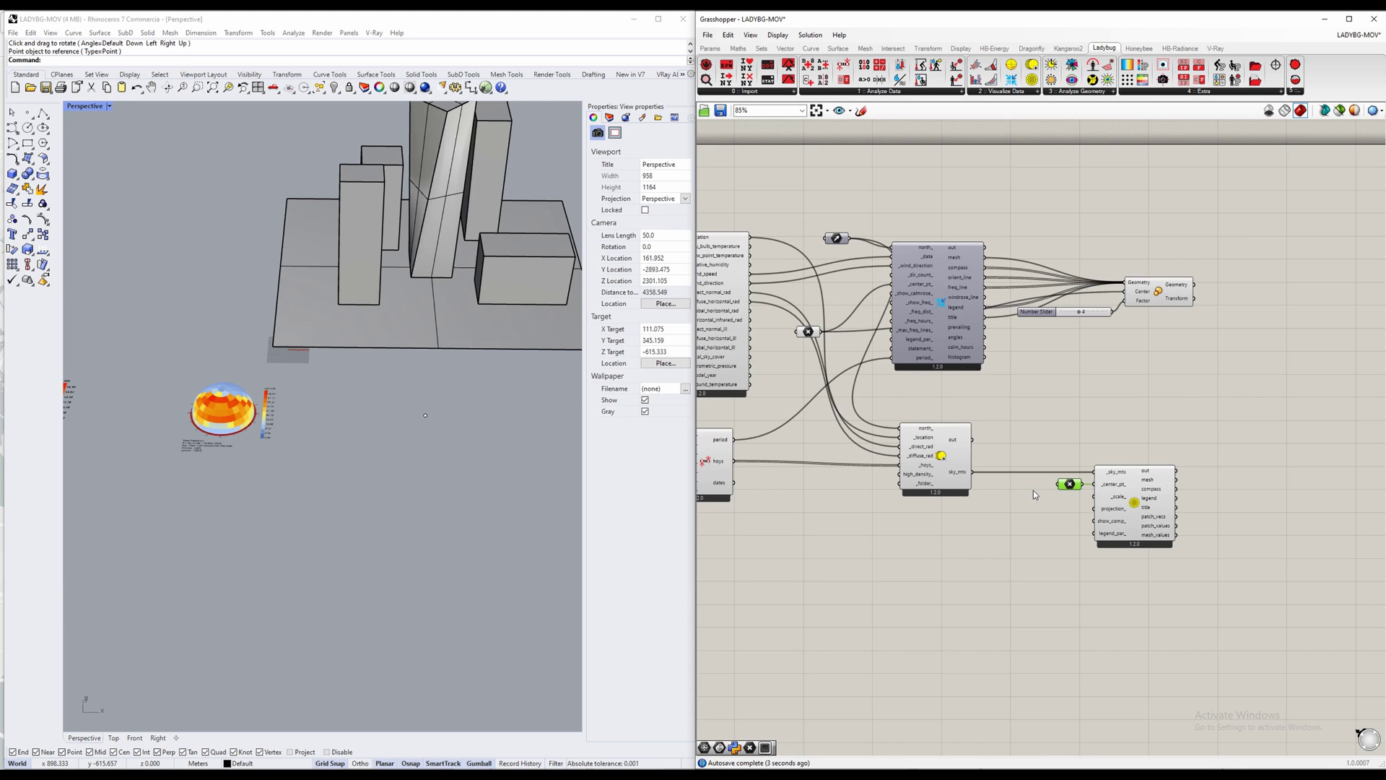
# Step: Examine the sky dome's radiation patches, legend and title text, and its position relative to the building model and wind rose
pyautogui.moveTo(139, 491); pyautogui.dragTo(316, 431, button='right')
pyautogui.scroll(-3, 177, 498)
pyautogui.scroll(2, 330, 415)
pyautogui.scroll(5, 334, 368)
pyautogui.scroll(2, 334, 368)
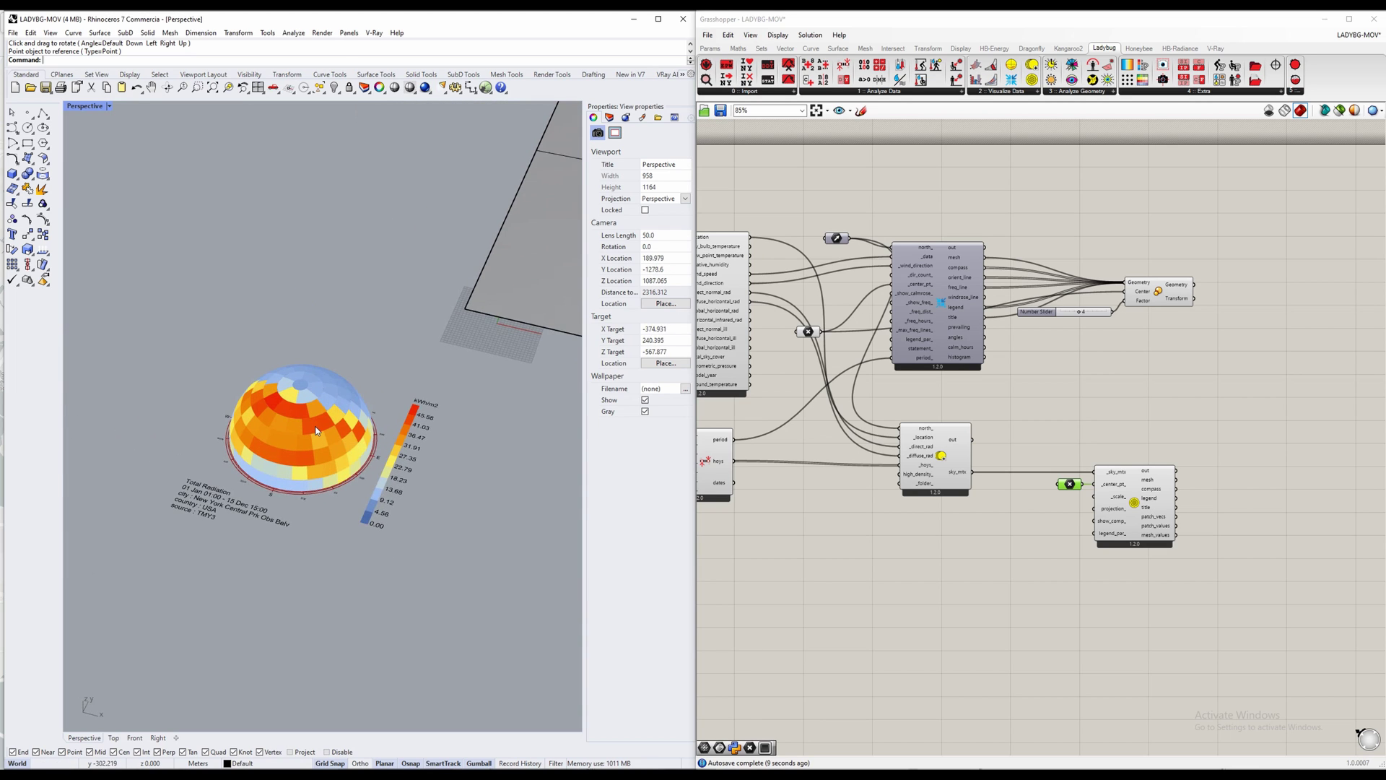
pyautogui.scroll(3, 259, 466)
pyautogui.scroll(-3, 283, 463)
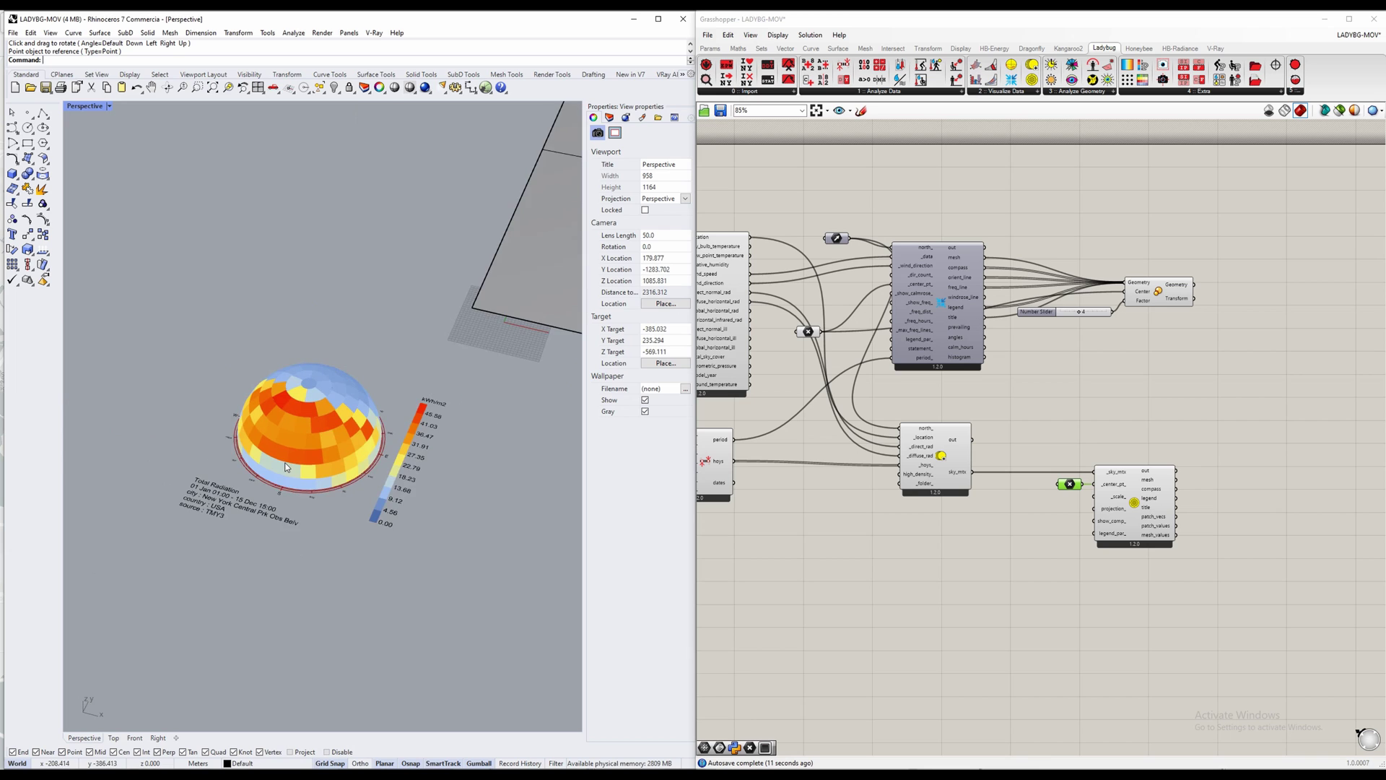
pyautogui.scroll(2, 361, 467)
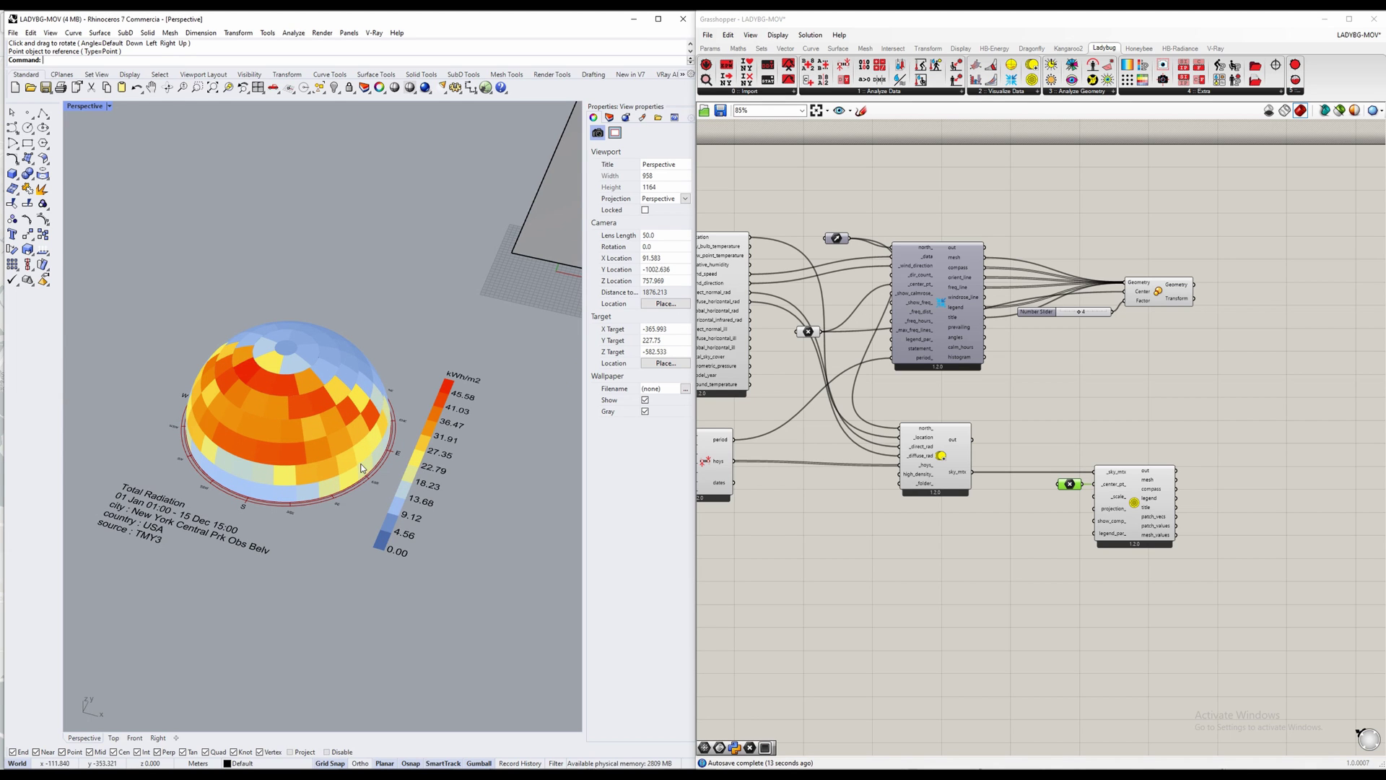
pyautogui.scroll(-4, 363, 467)
pyautogui.moveTo(360, 470); pyautogui.dragTo(423, 503, button='right')
pyautogui.scroll(6, 423, 504)
pyautogui.scroll(-2, 428, 596)
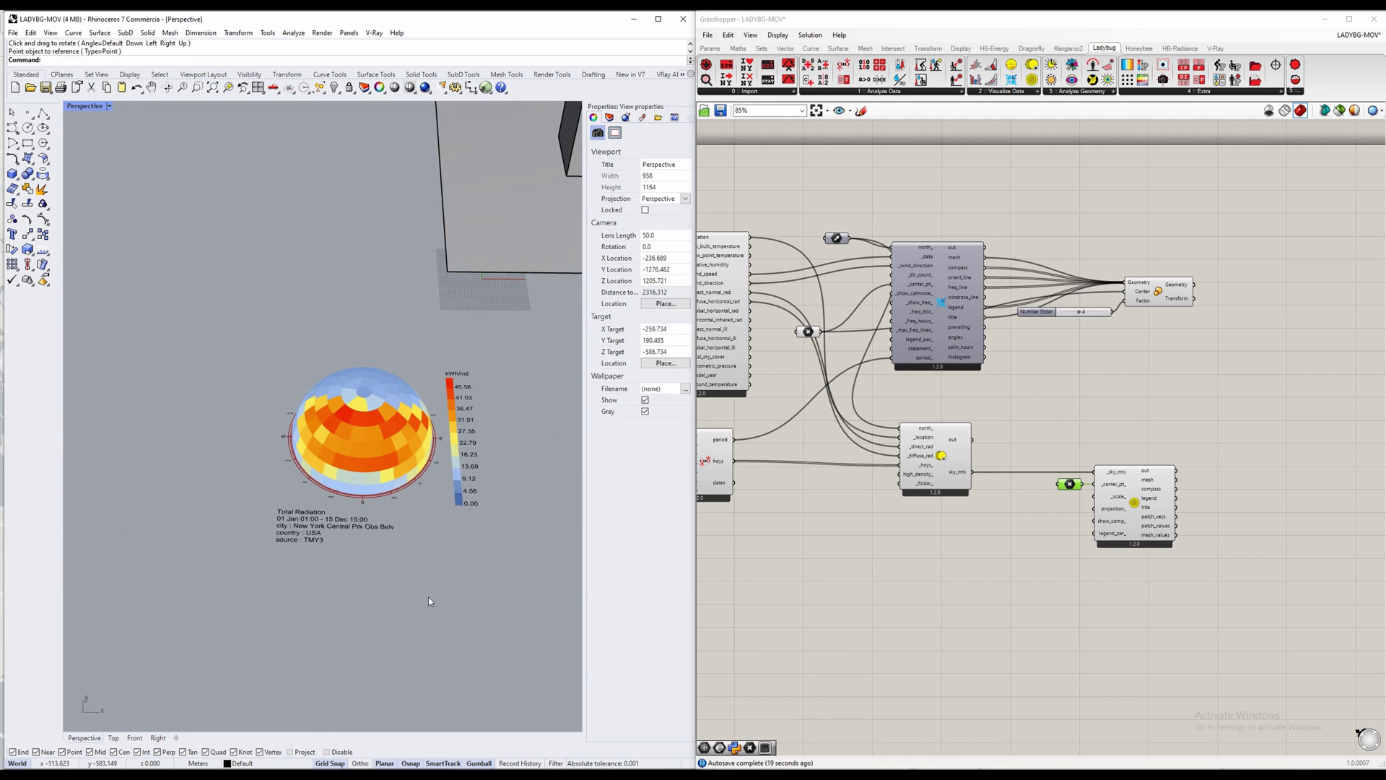
pyautogui.scroll(-2, 420, 543)
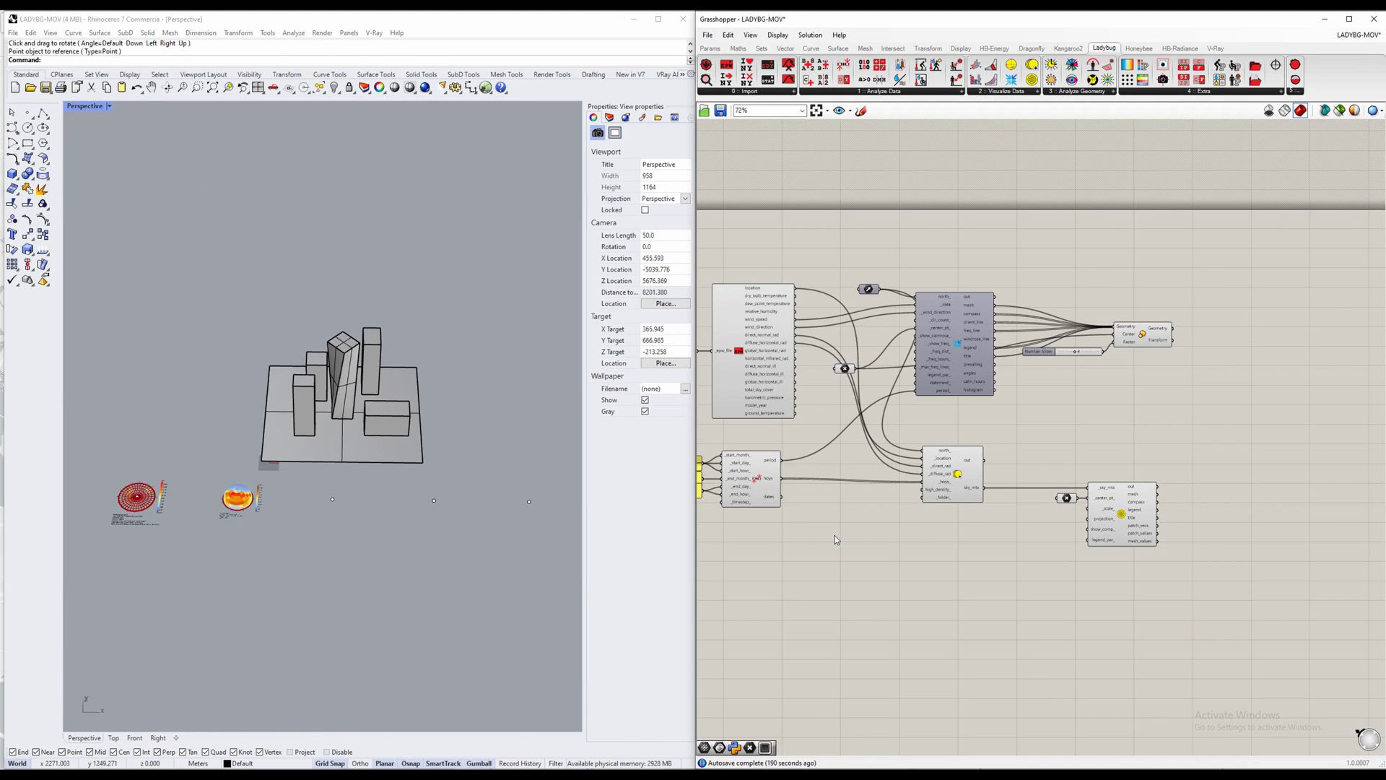
# Step: Find the LB SunPath component by searching for "sun path" and place it below the Cumulative Sky Matrix
pyautogui.moveTo(890, 534); pyautogui.dragTo(933, 505, button='right')
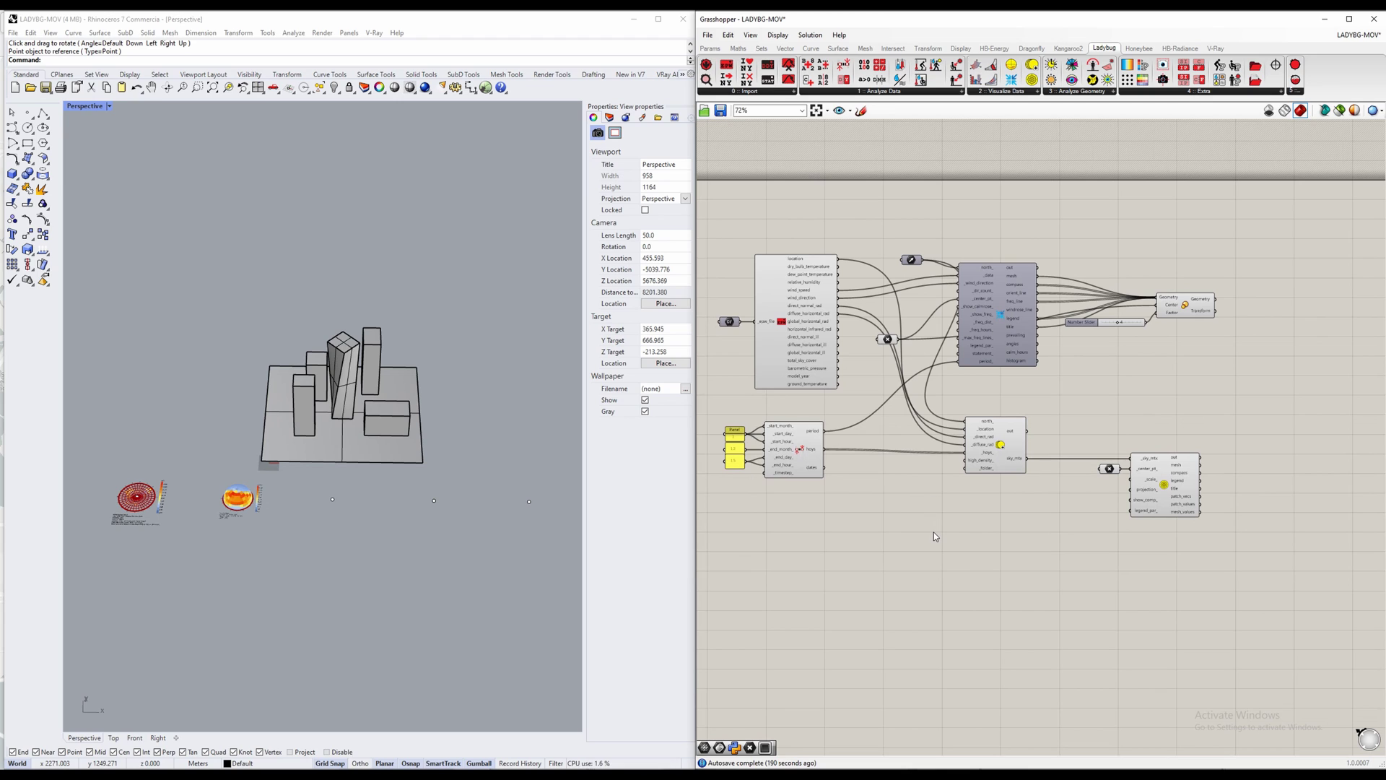
pyautogui.doubleClick(933, 532)
pyautogui.write('sun path')
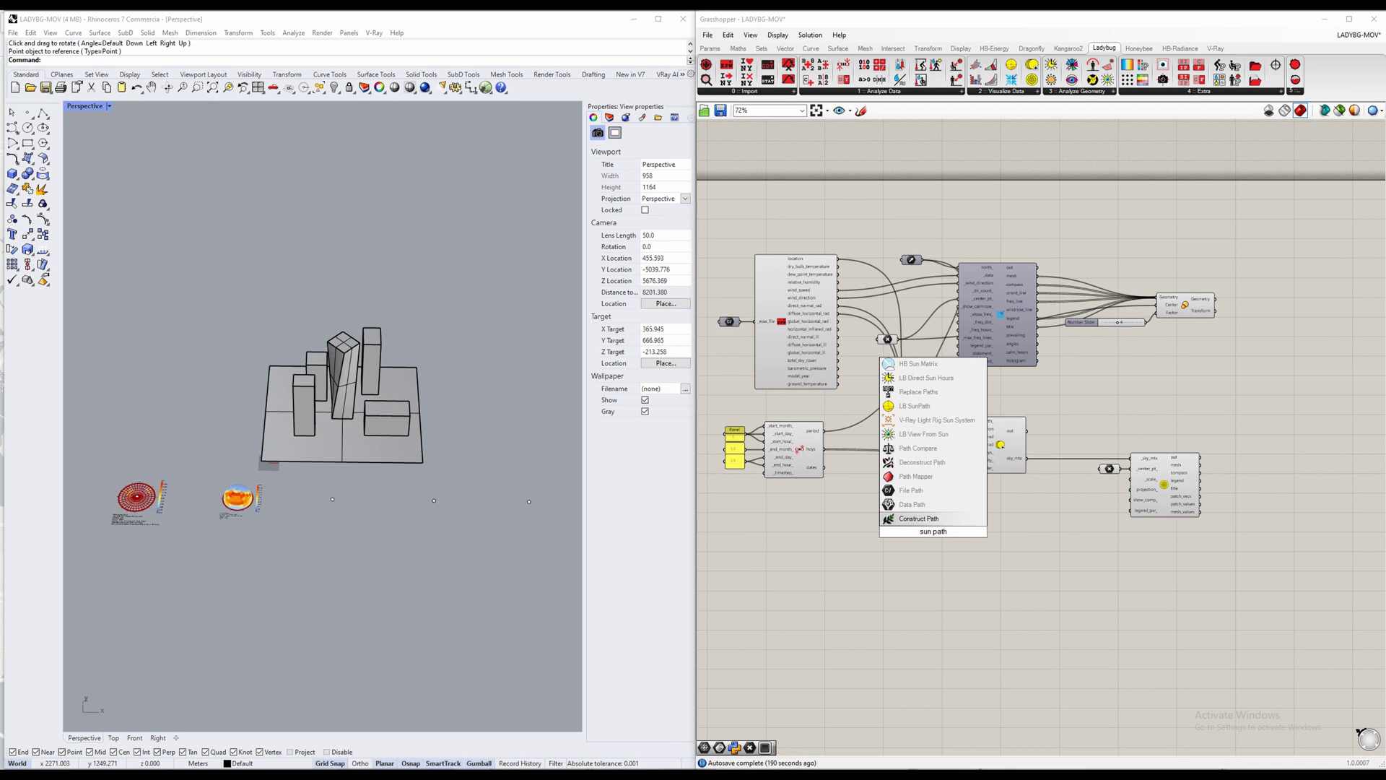
pyautogui.press('Up')
pyautogui.press('Up')
pyautogui.press('Up')
pyautogui.press('Up')
pyautogui.press('Up')
pyautogui.press('Up')
pyautogui.press('Up')
pyautogui.press('Up')
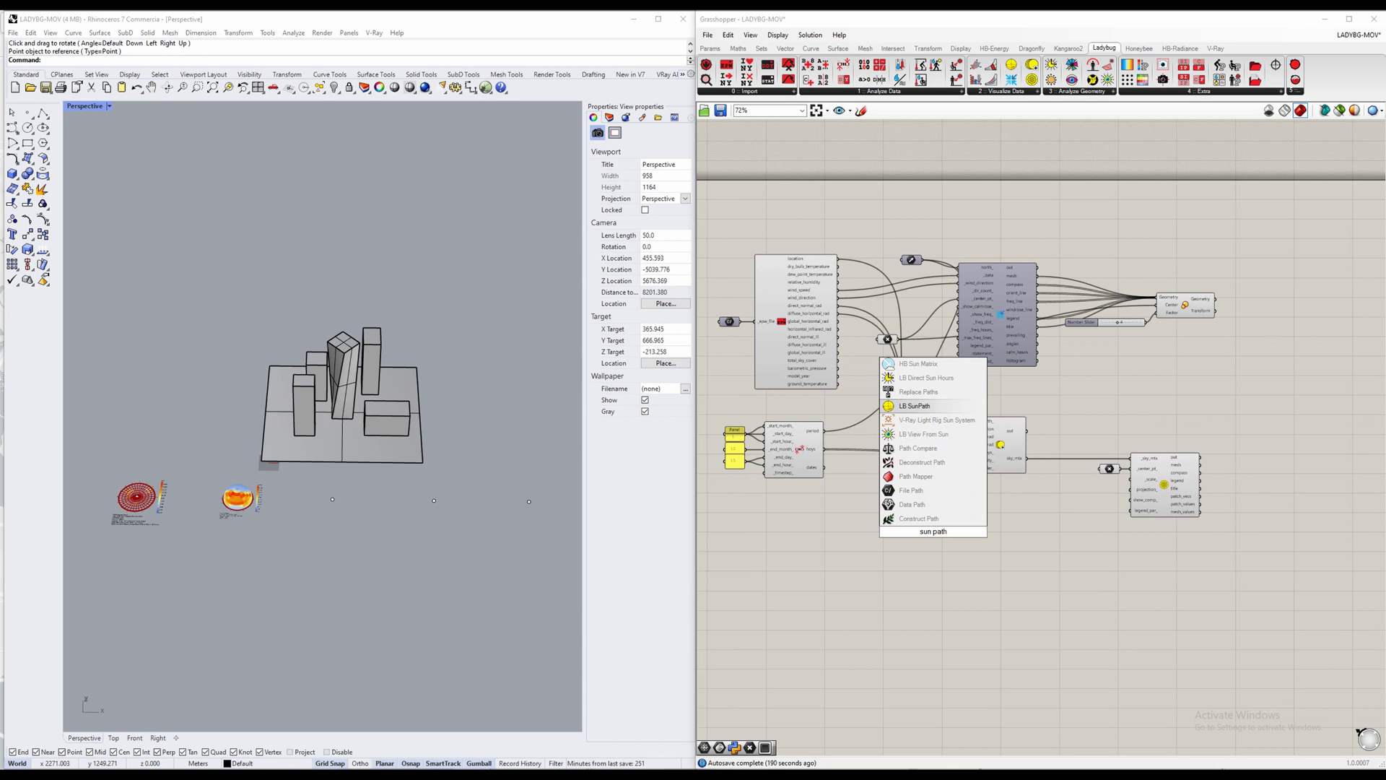
pyautogui.press('Return')
pyautogui.scroll(4, 1032, 568)
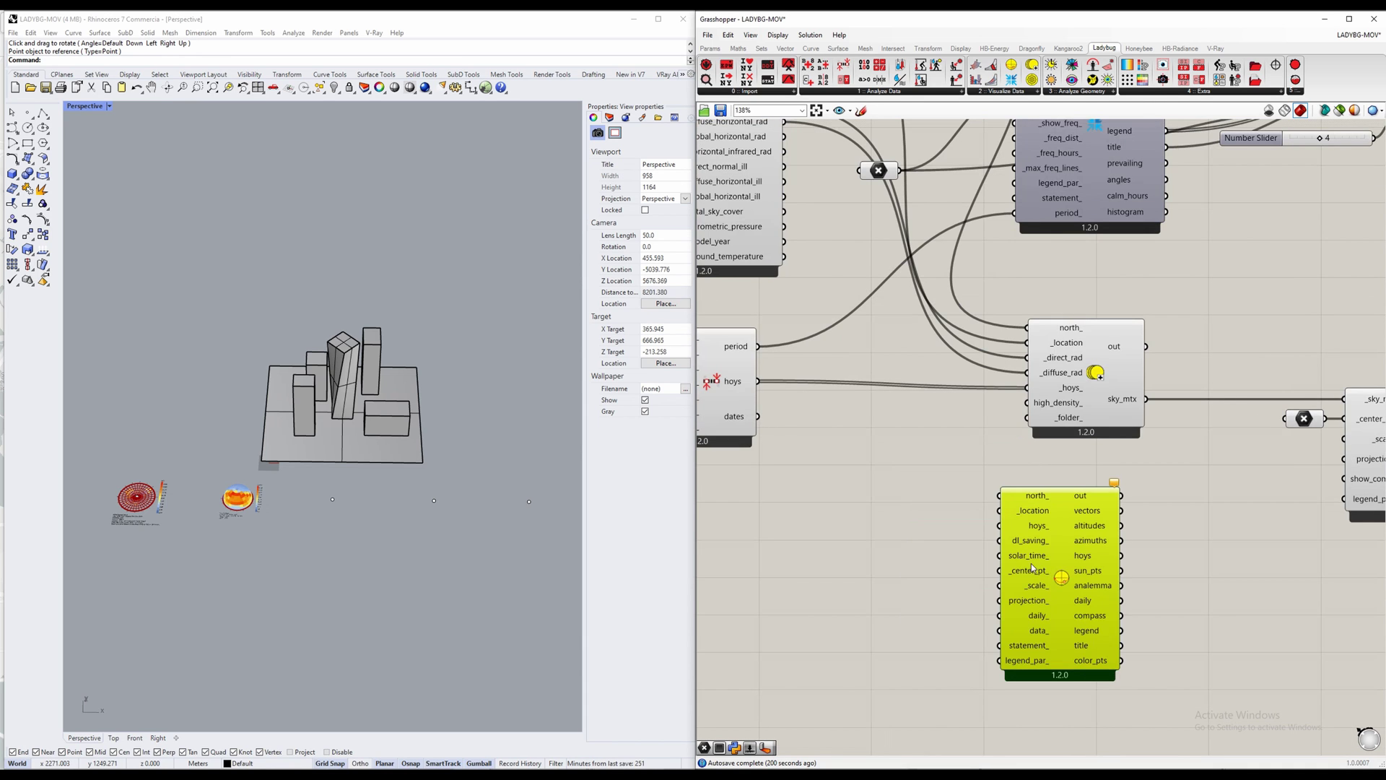
pyautogui.scroll(-2, 925, 541)
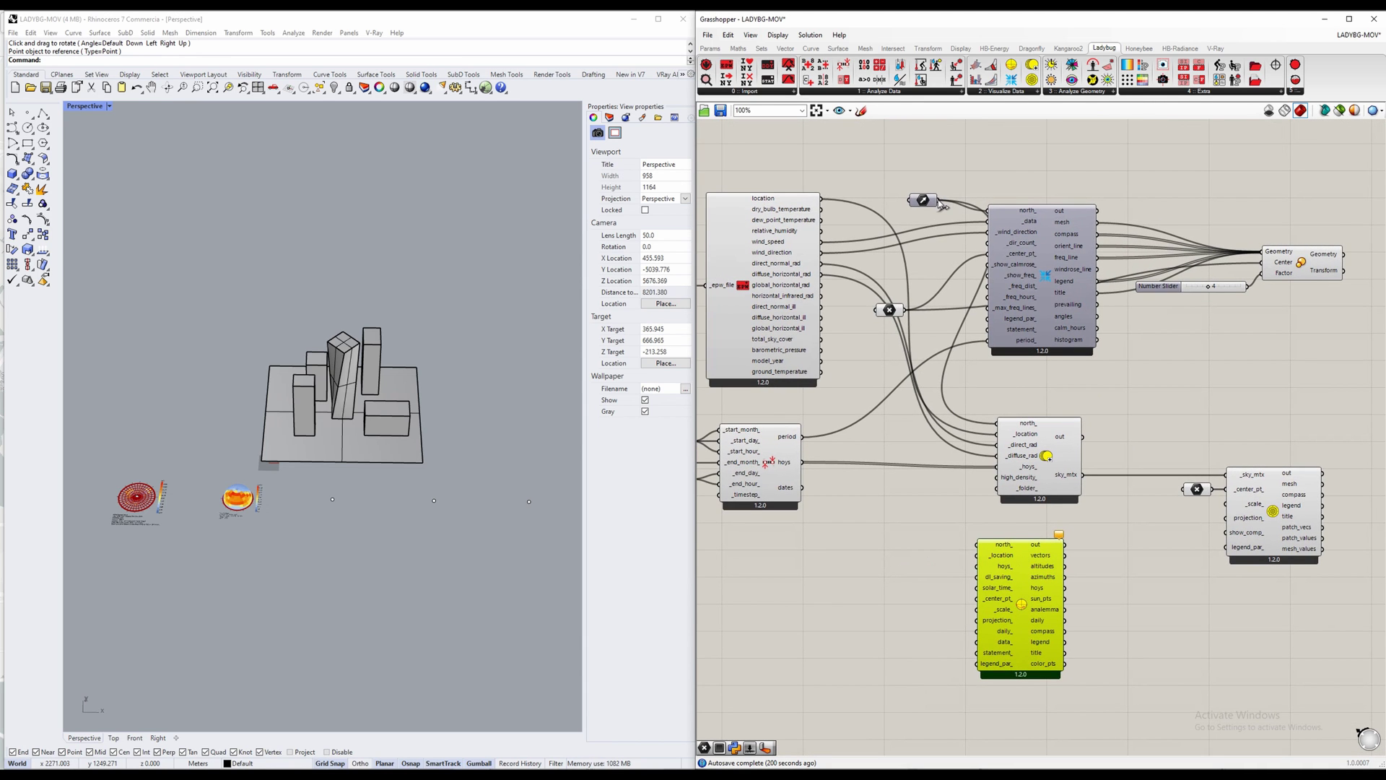
# Step: Connect the north vector, the EPW location and the analysis period's hoys to the matching inputs of the LB SunPath component
pyautogui.moveTo(941, 206); pyautogui.dragTo(976, 545)
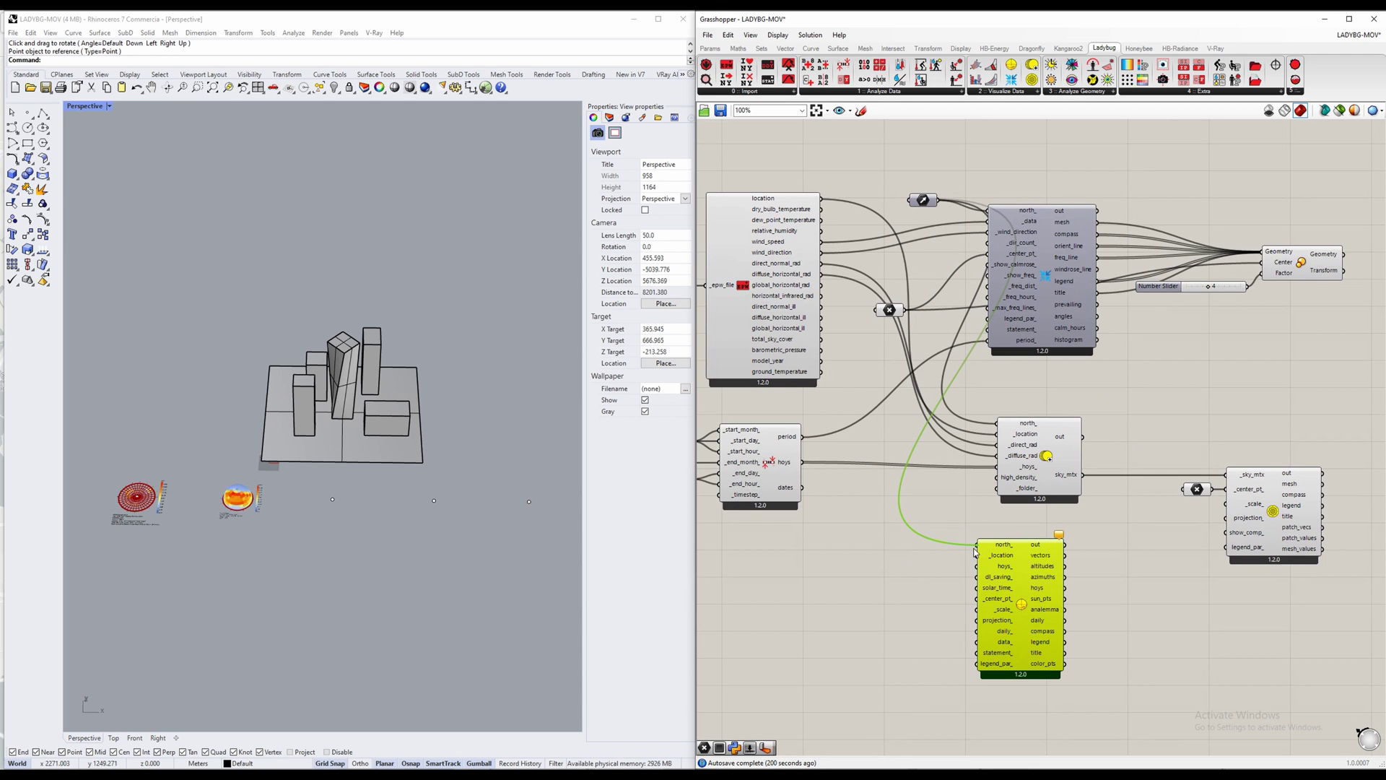
pyautogui.moveTo(822, 199); pyautogui.dragTo(976, 555)
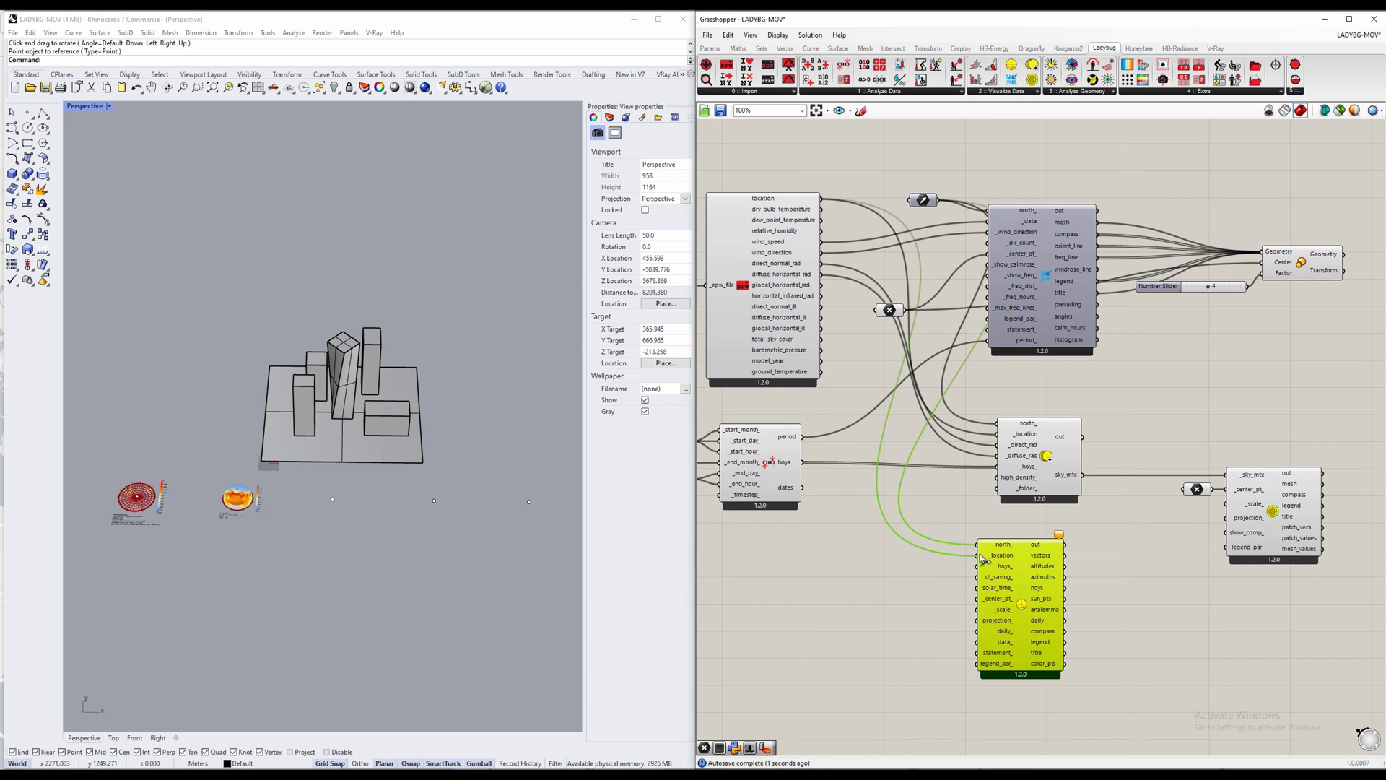
pyautogui.moveTo(910, 585); pyautogui.dragTo(909, 561, button='right')
pyautogui.scroll(1, 861, 529)
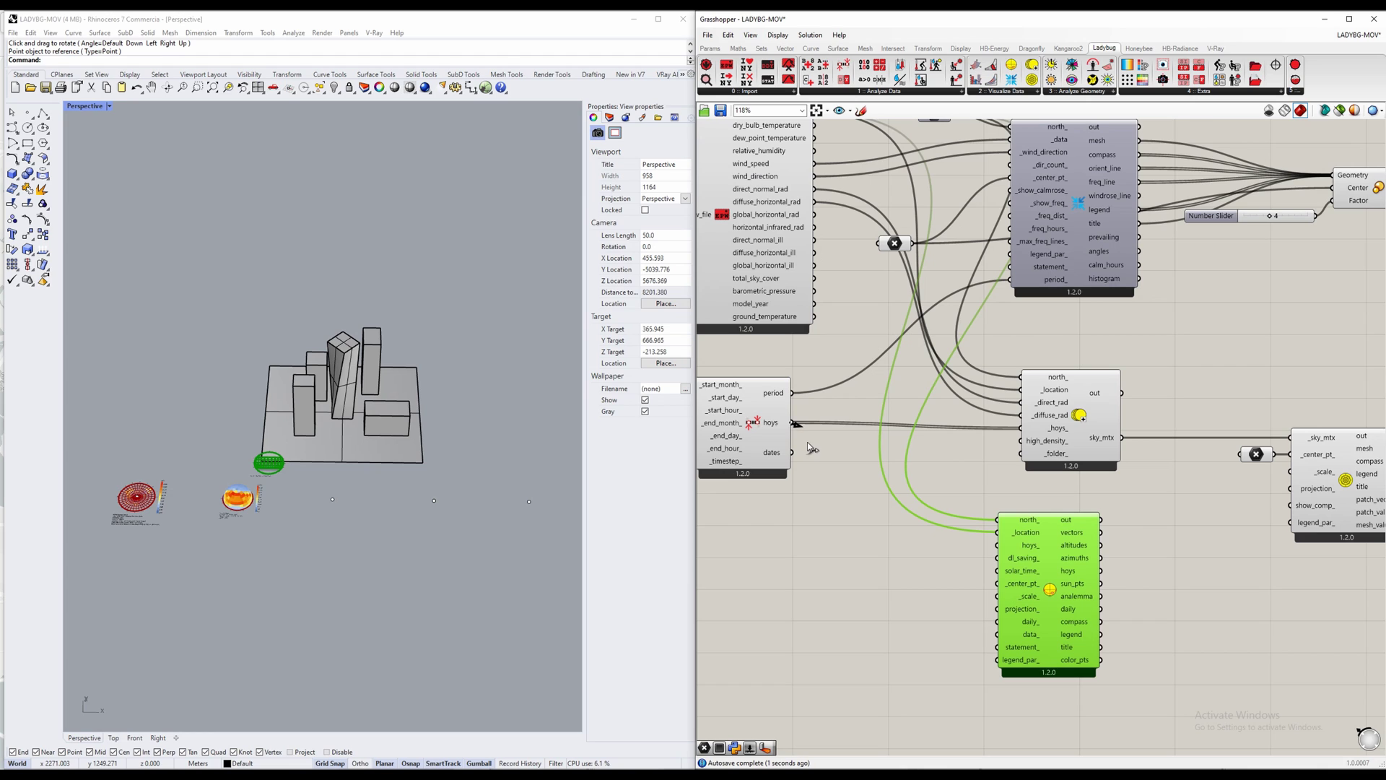
pyautogui.moveTo(792, 422); pyautogui.dragTo(1002, 550)
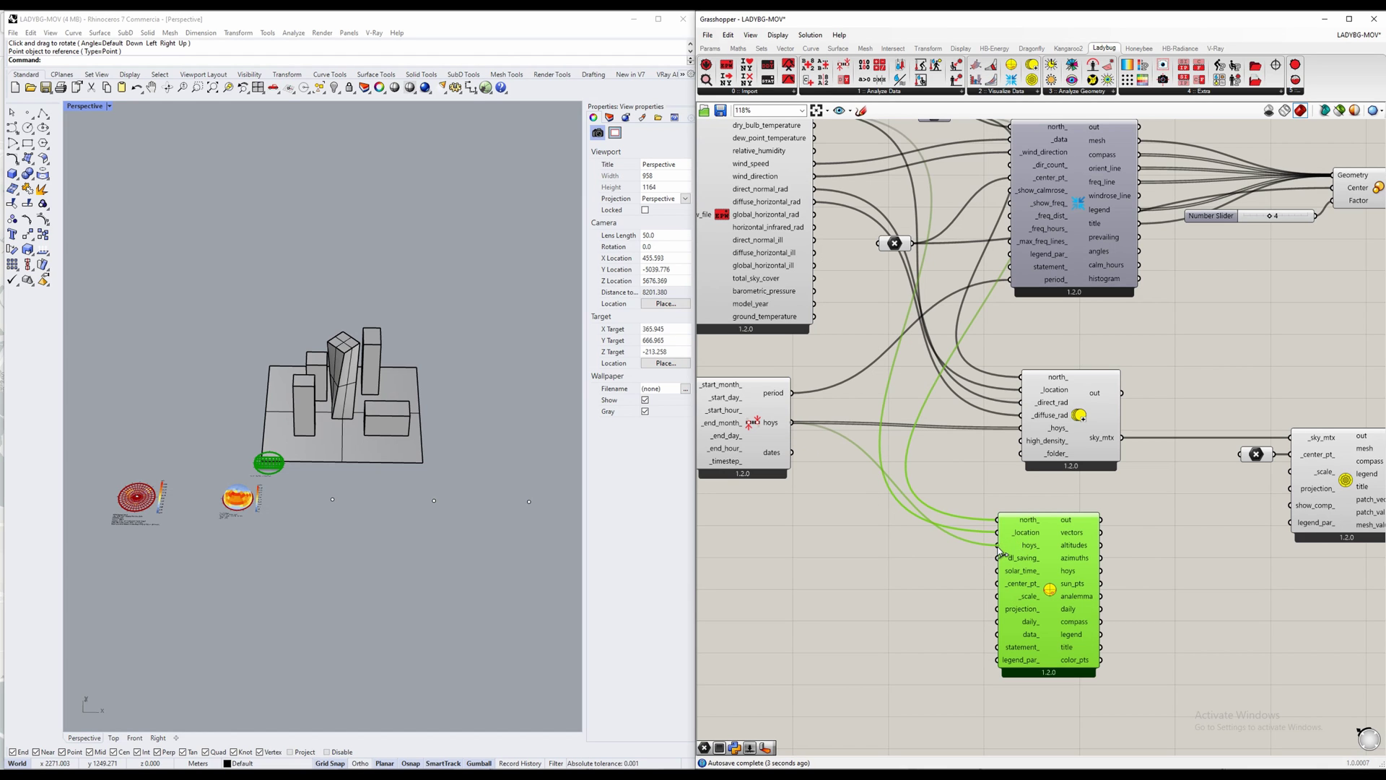
# Step: Add a Point parameter referencing the next free Rhino point beside the sky dome and connect it to the SunPath's _center_pt_ input
pyautogui.moveTo(964, 570); pyautogui.dragTo(968, 546, button='right')
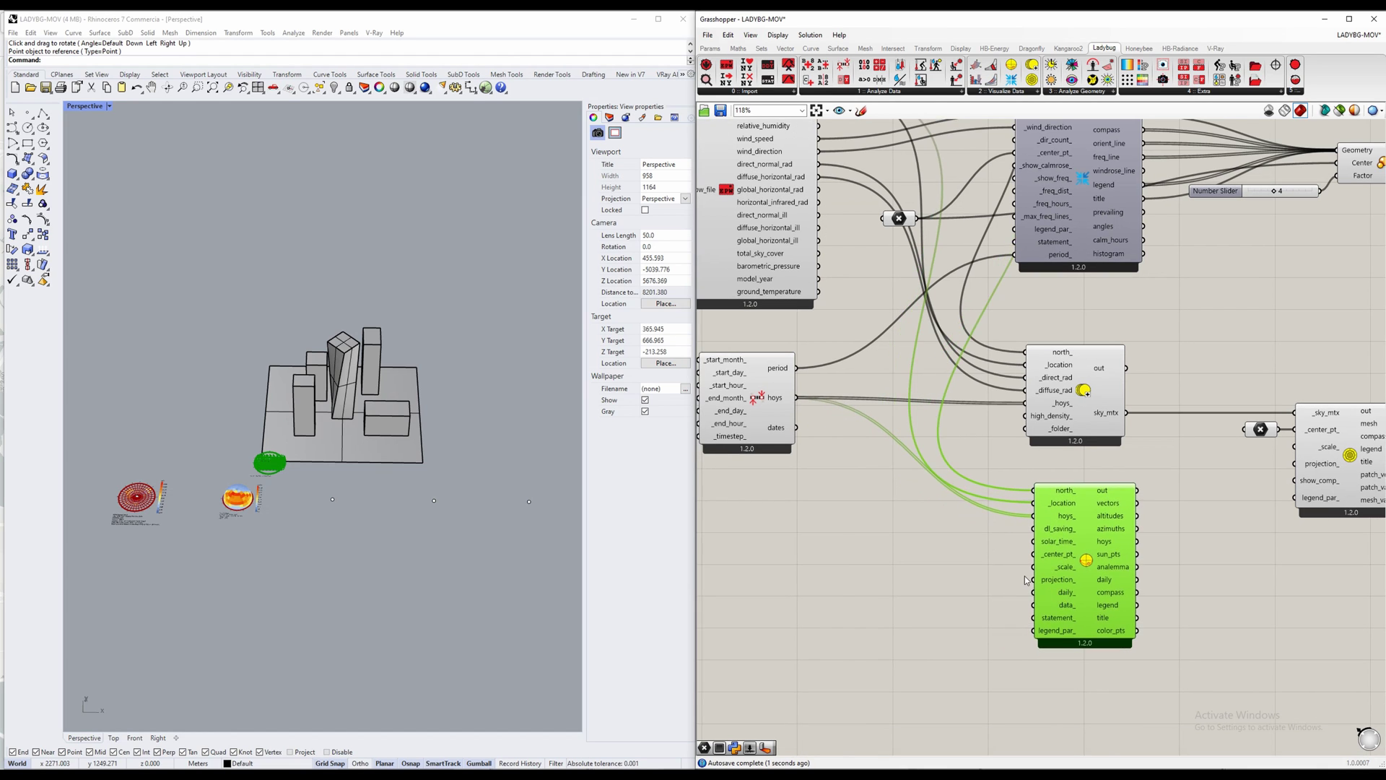
pyautogui.scroll(2, 899, 541)
pyautogui.doubleClick(903, 546)
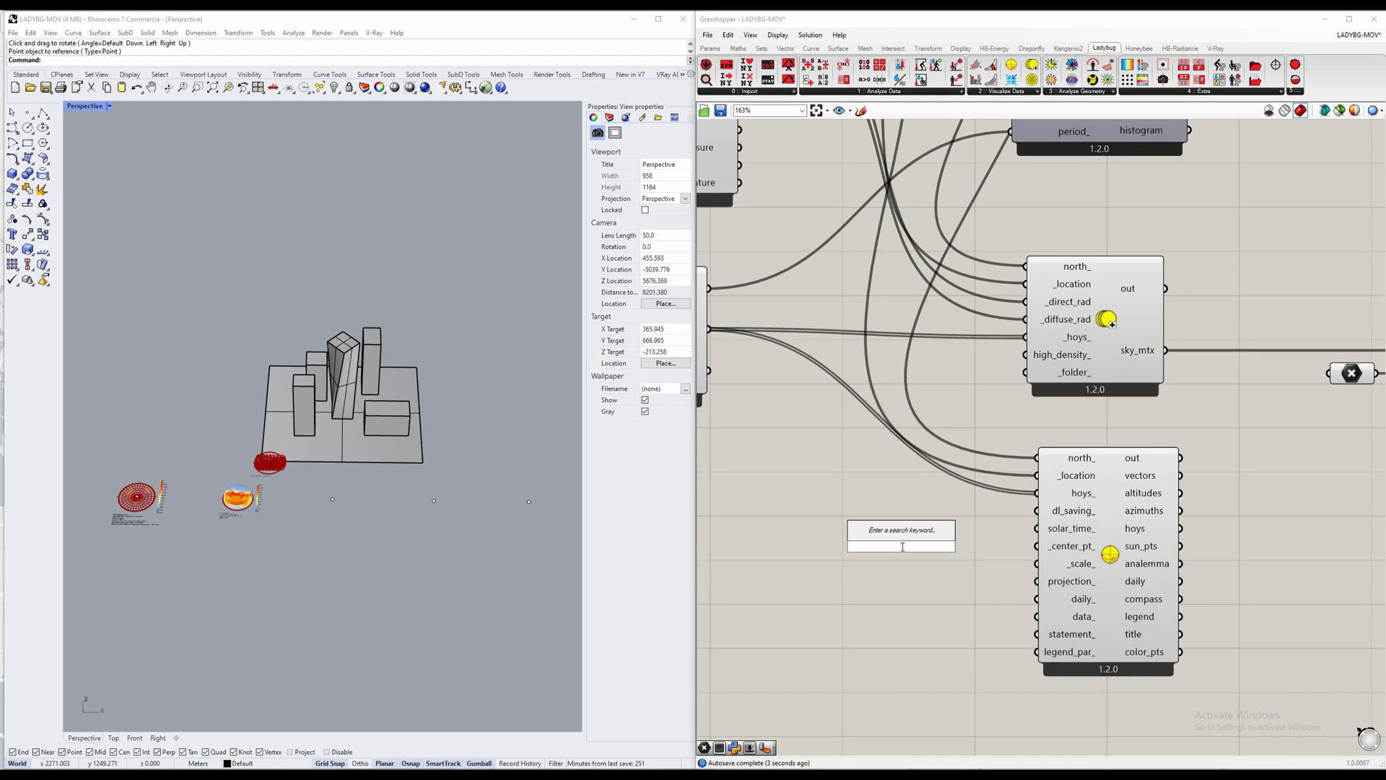
pyautogui.write('point')
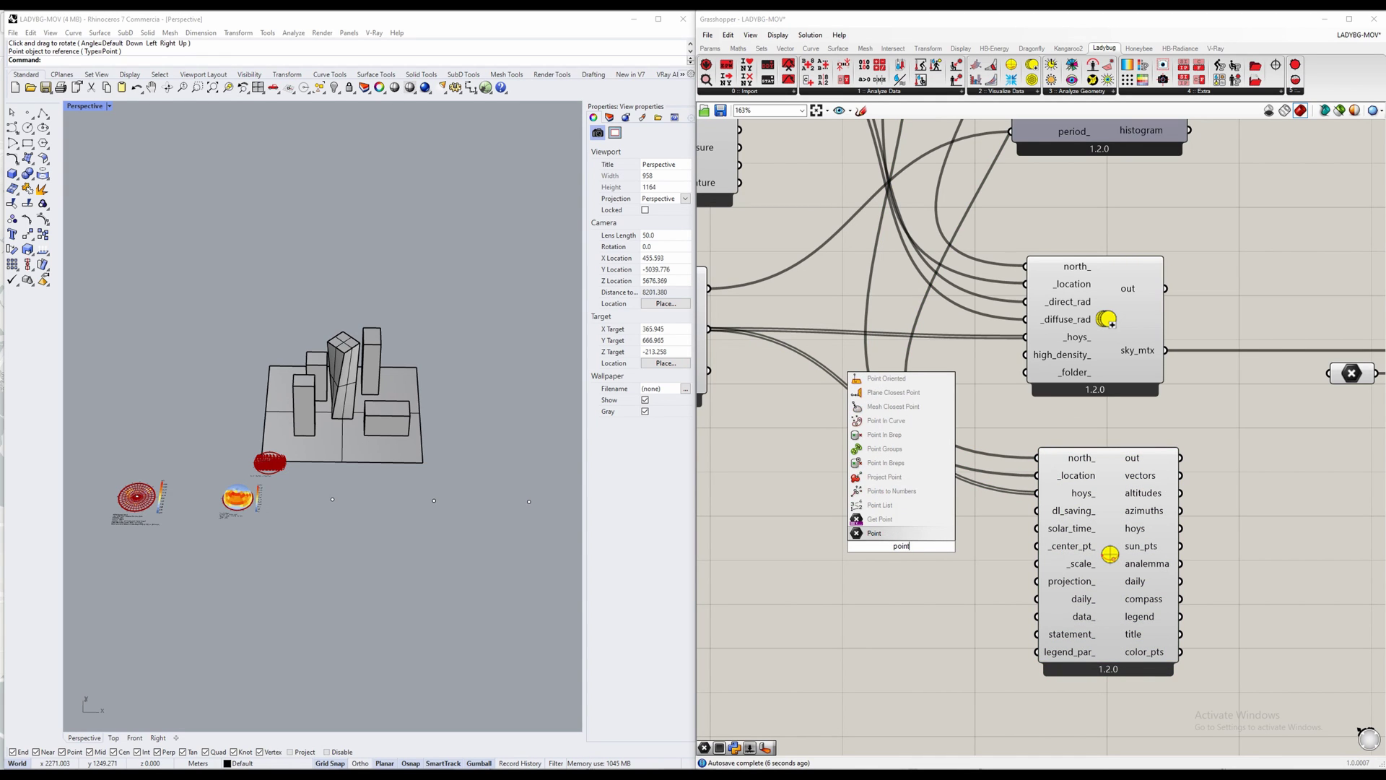
pyautogui.click(873, 434)
pyautogui.rightClick(881, 528)
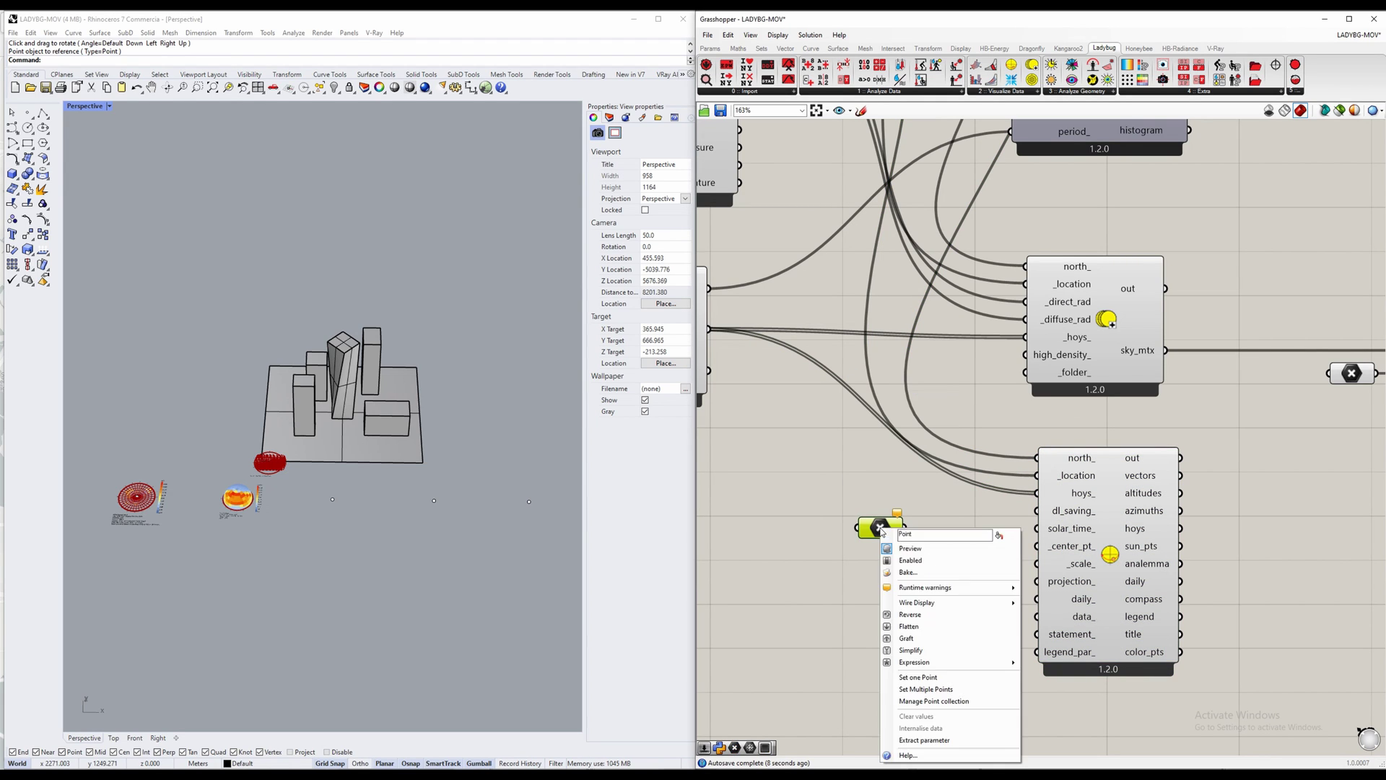
pyautogui.click(918, 677)
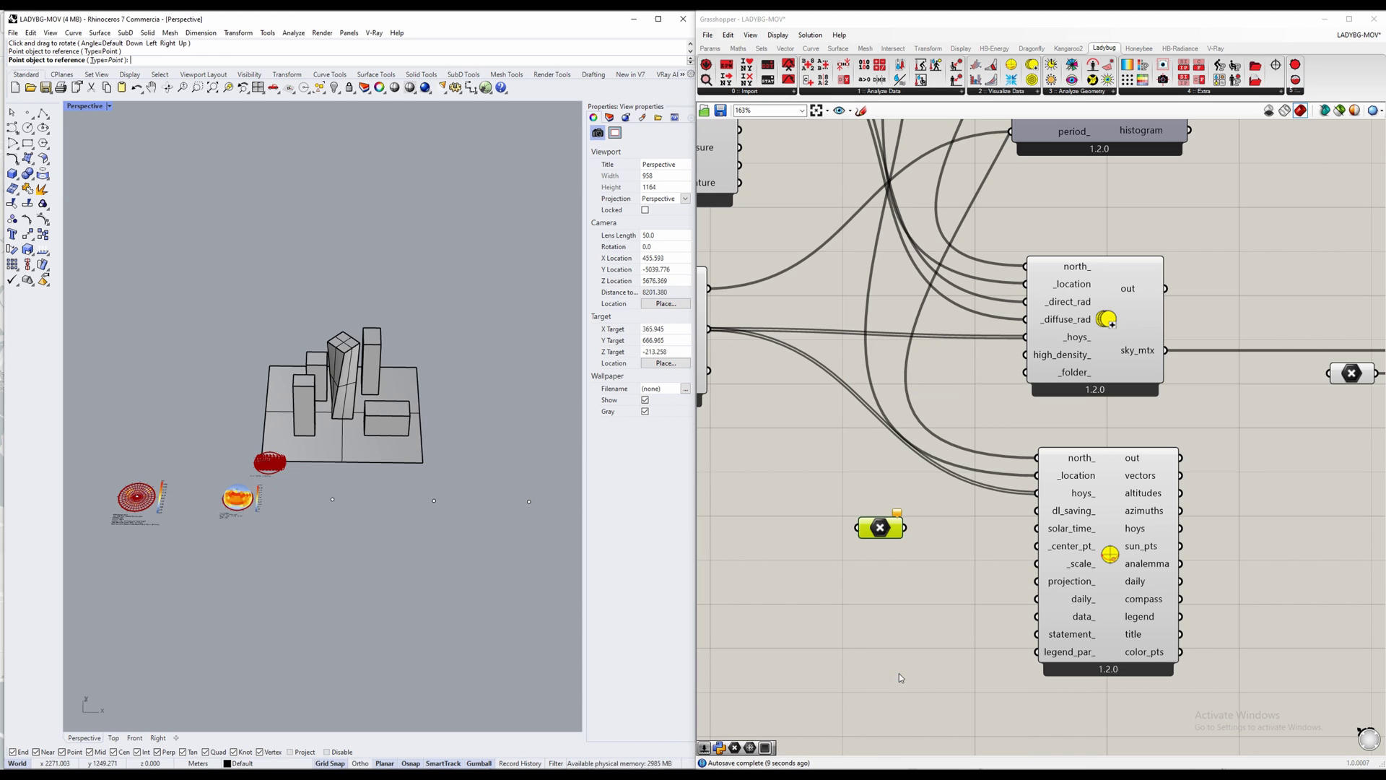
pyautogui.click(332, 500)
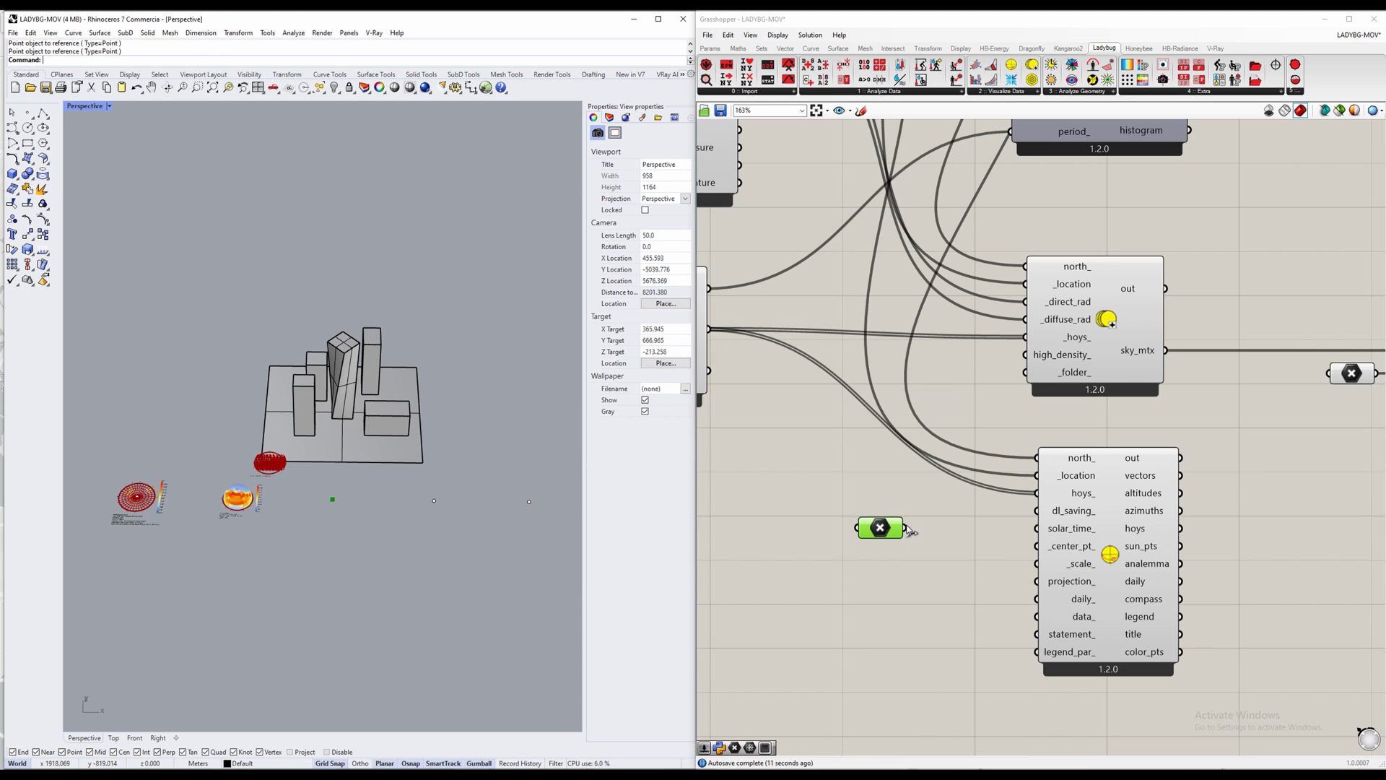
pyautogui.moveTo(905, 528); pyautogui.dragTo(1037, 545)
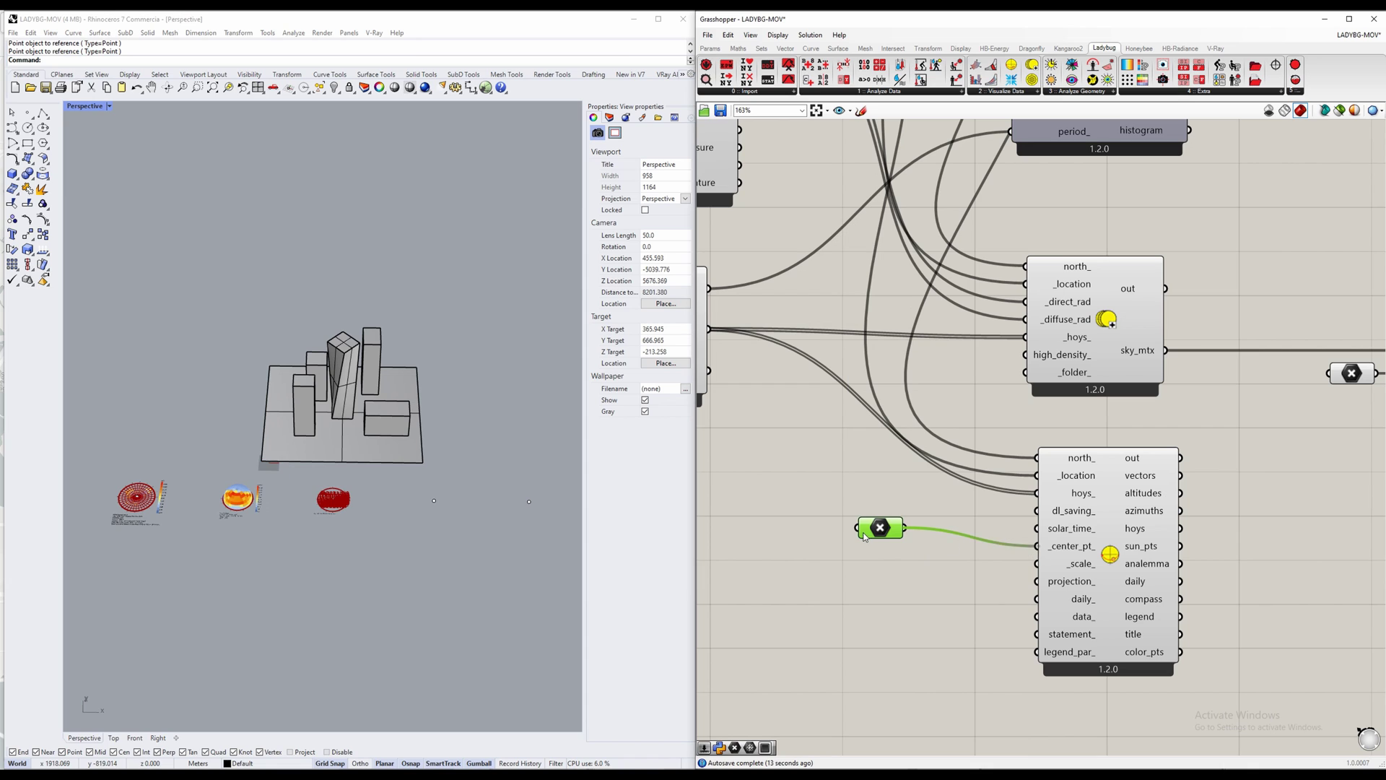
pyautogui.moveTo(880, 528); pyautogui.dragTo(947, 536)
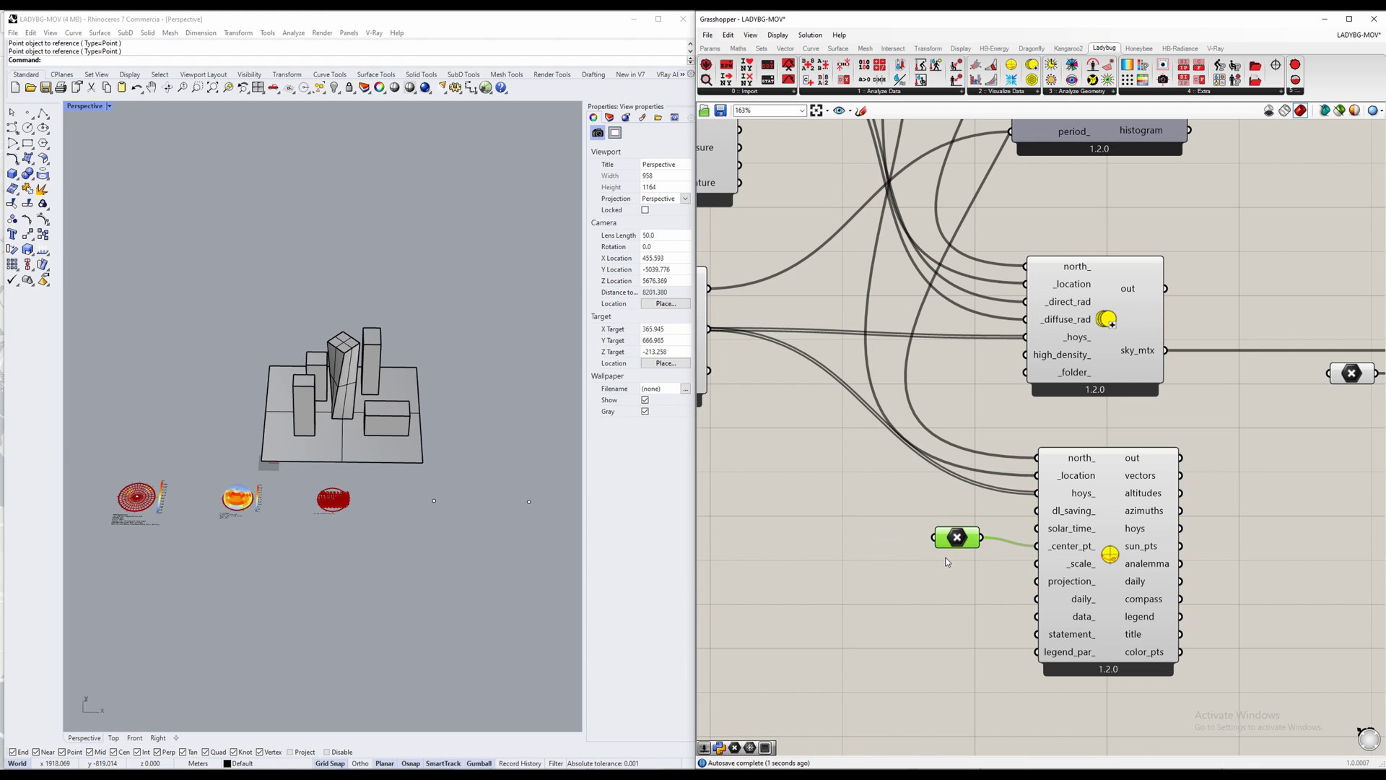
# Step: Connect the EPW component's direct_normal_rad output to the SunPath's data_ input
pyautogui.scroll(-1, 947, 568)
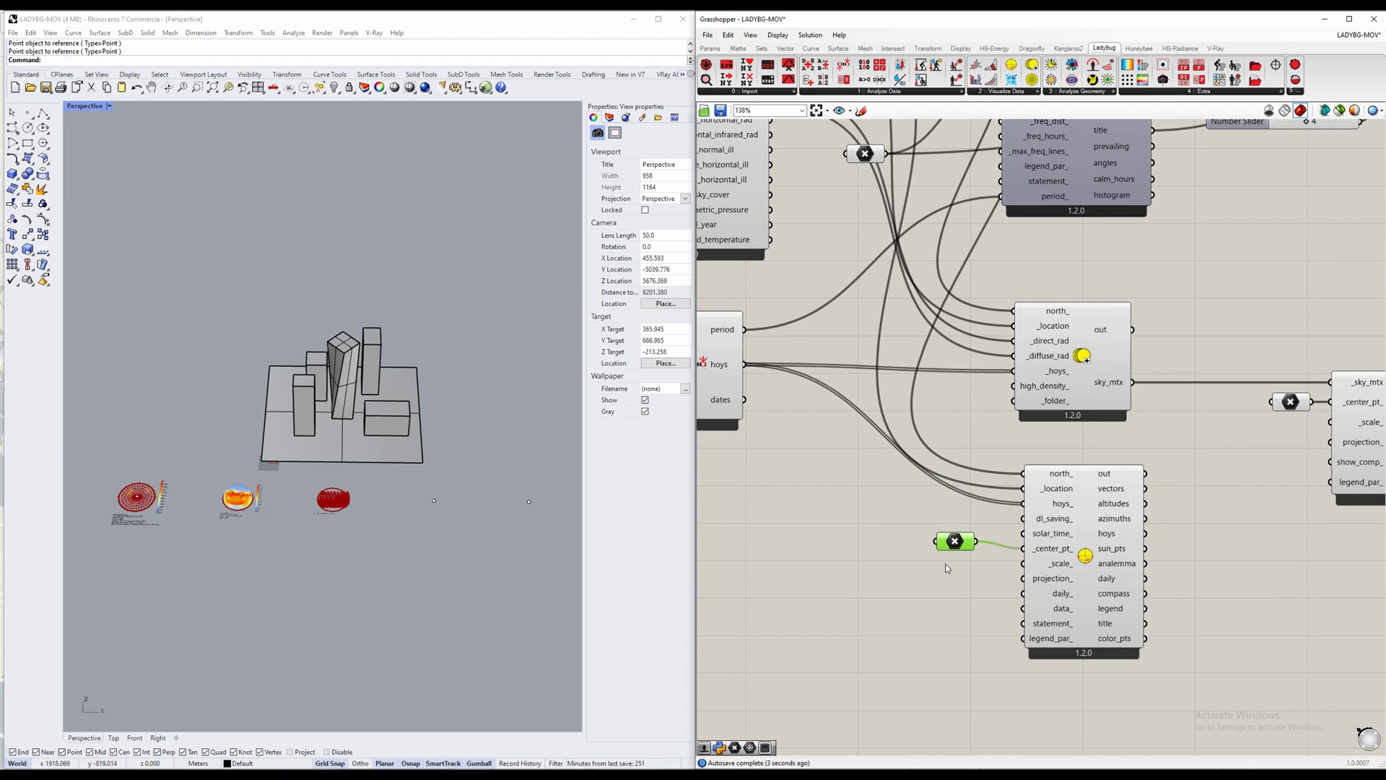
pyautogui.moveTo(820, 482); pyautogui.dragTo(894, 547, button='right')
pyautogui.scroll(-1, 892, 536)
pyautogui.scroll(1, 850, 247)
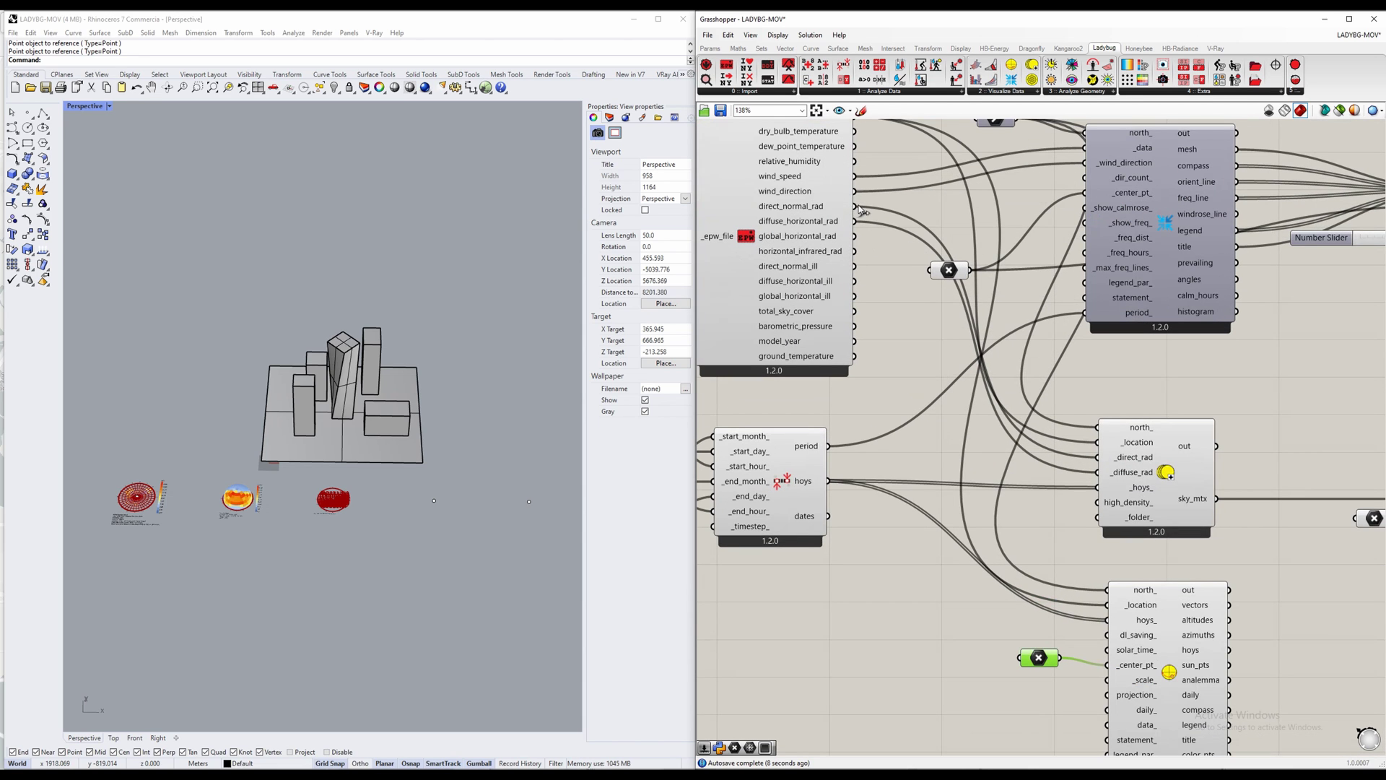
pyautogui.moveTo(853, 207); pyautogui.dragTo(1030, 557)
pyautogui.scroll(-2, 859, 211)
pyautogui.scroll(-1, 859, 210)
pyautogui.scroll(5, 888, 286)
pyautogui.scroll(-1, 995, 500)
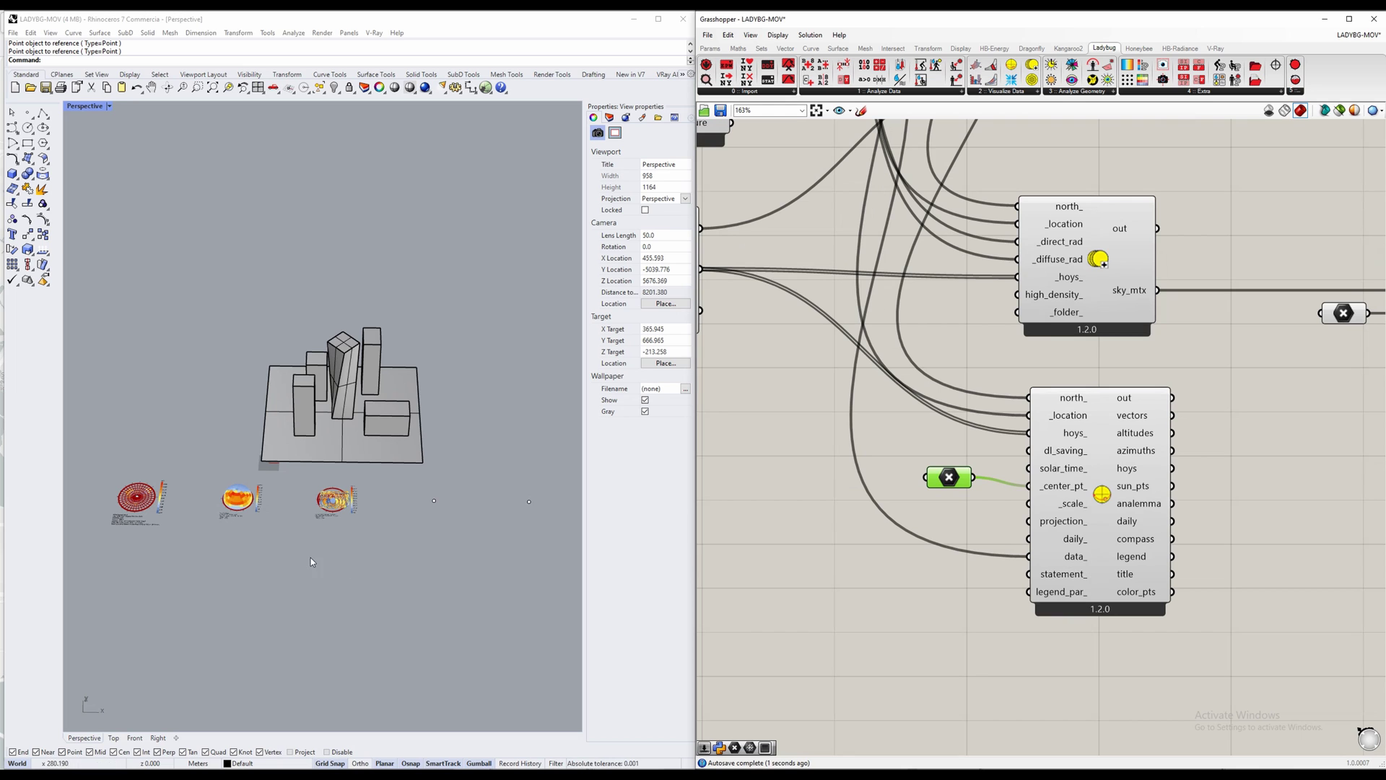
# Step: Examine the sun path's coloured sun positions, compass, legend and title text, and its position relative to the building model and sky dome
pyautogui.scroll(5, 325, 525)
pyautogui.scroll(6, 325, 526)
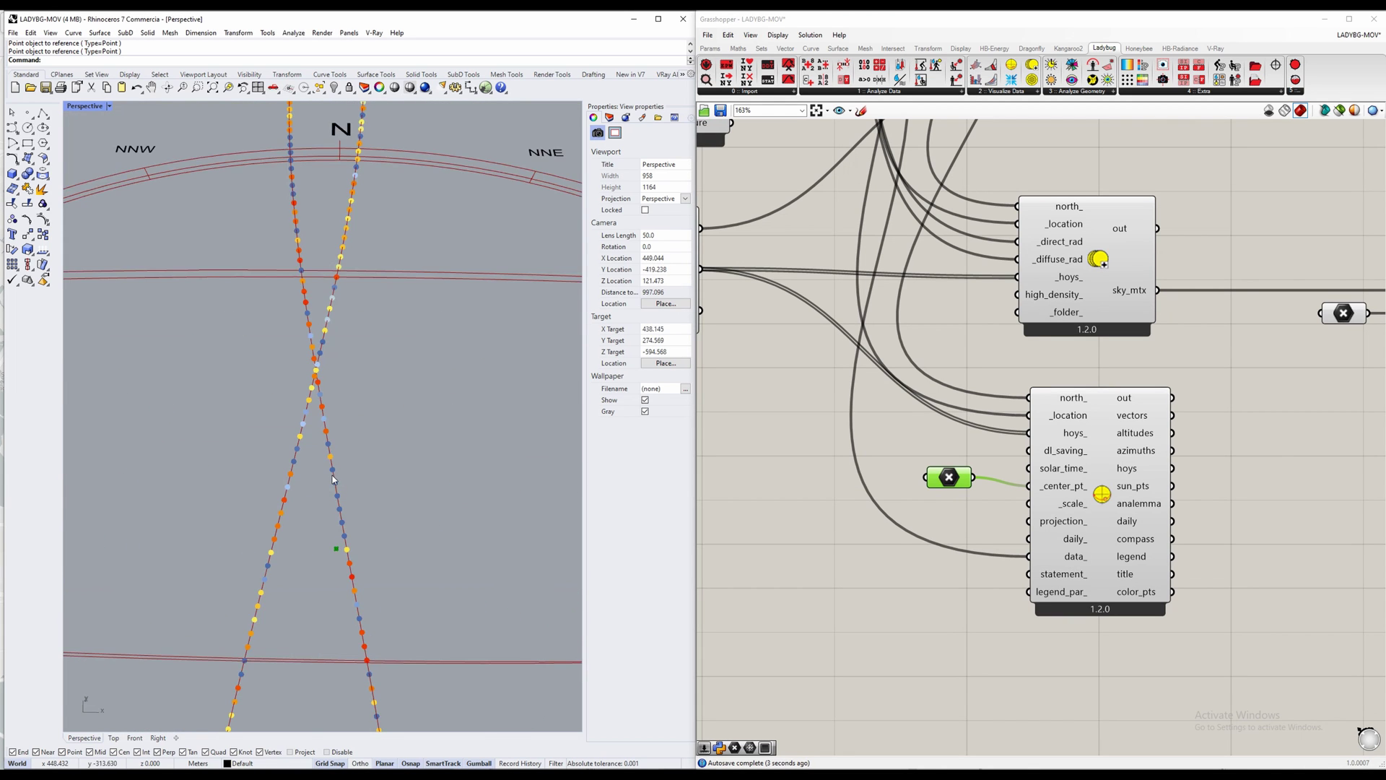
pyautogui.scroll(-2, 332, 363)
pyautogui.scroll(-10, 321, 446)
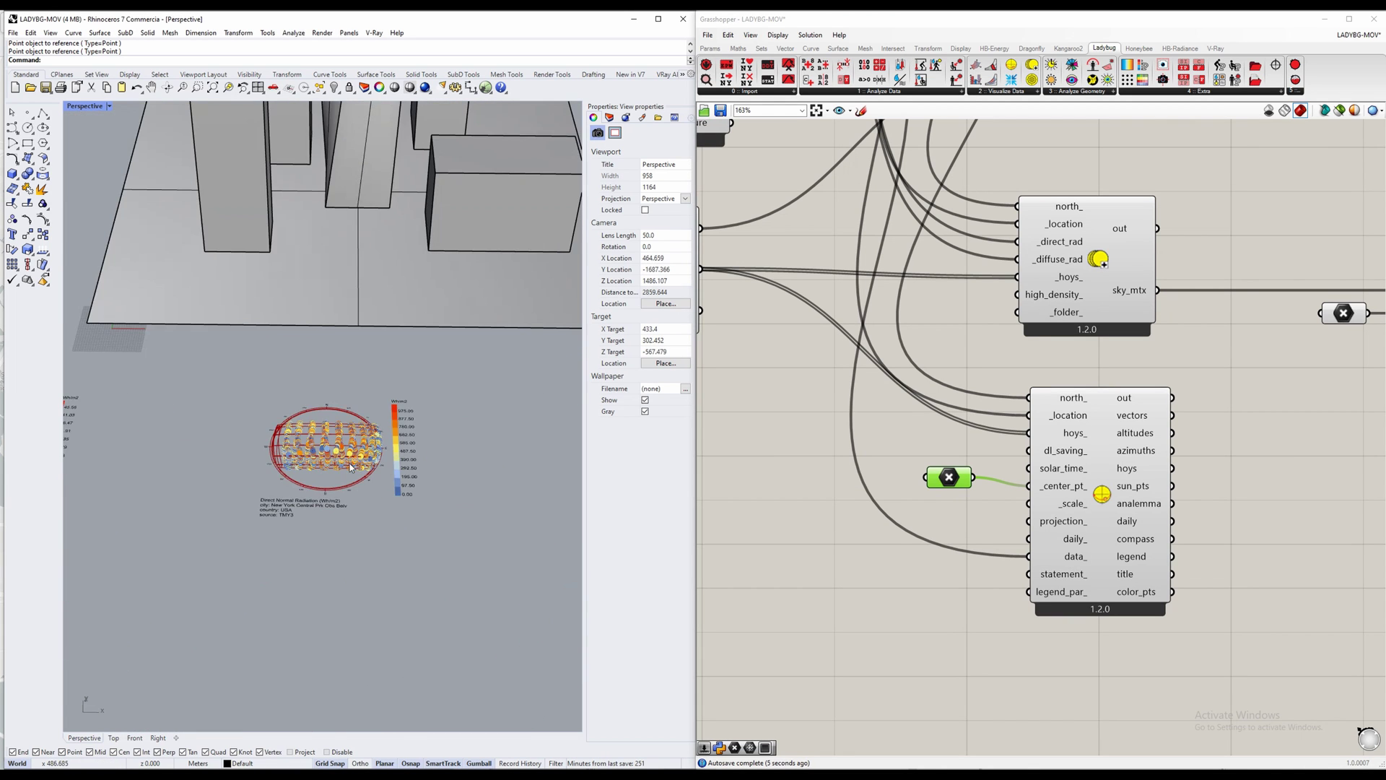
pyautogui.moveTo(404, 514); pyautogui.dragTo(348, 588, button='right')
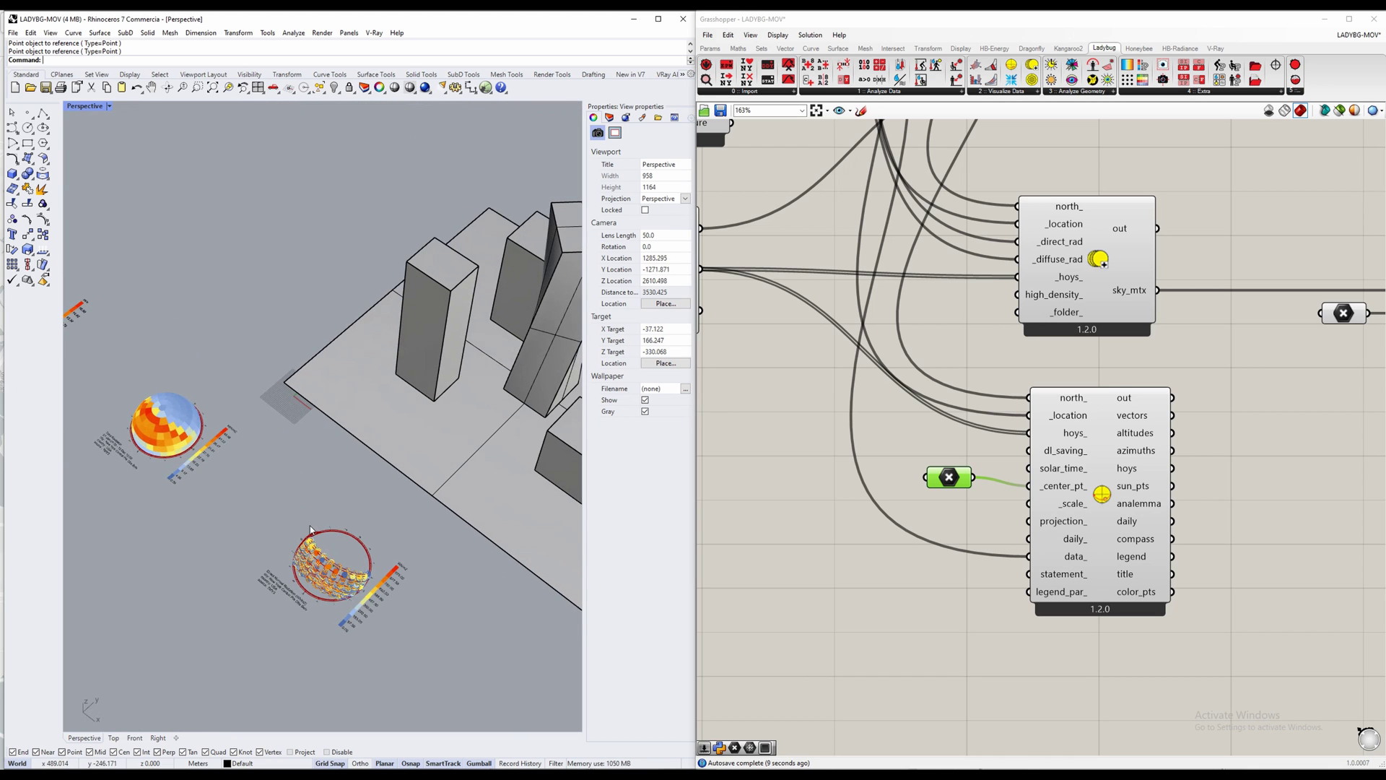
pyautogui.scroll(-1, 414, 515)
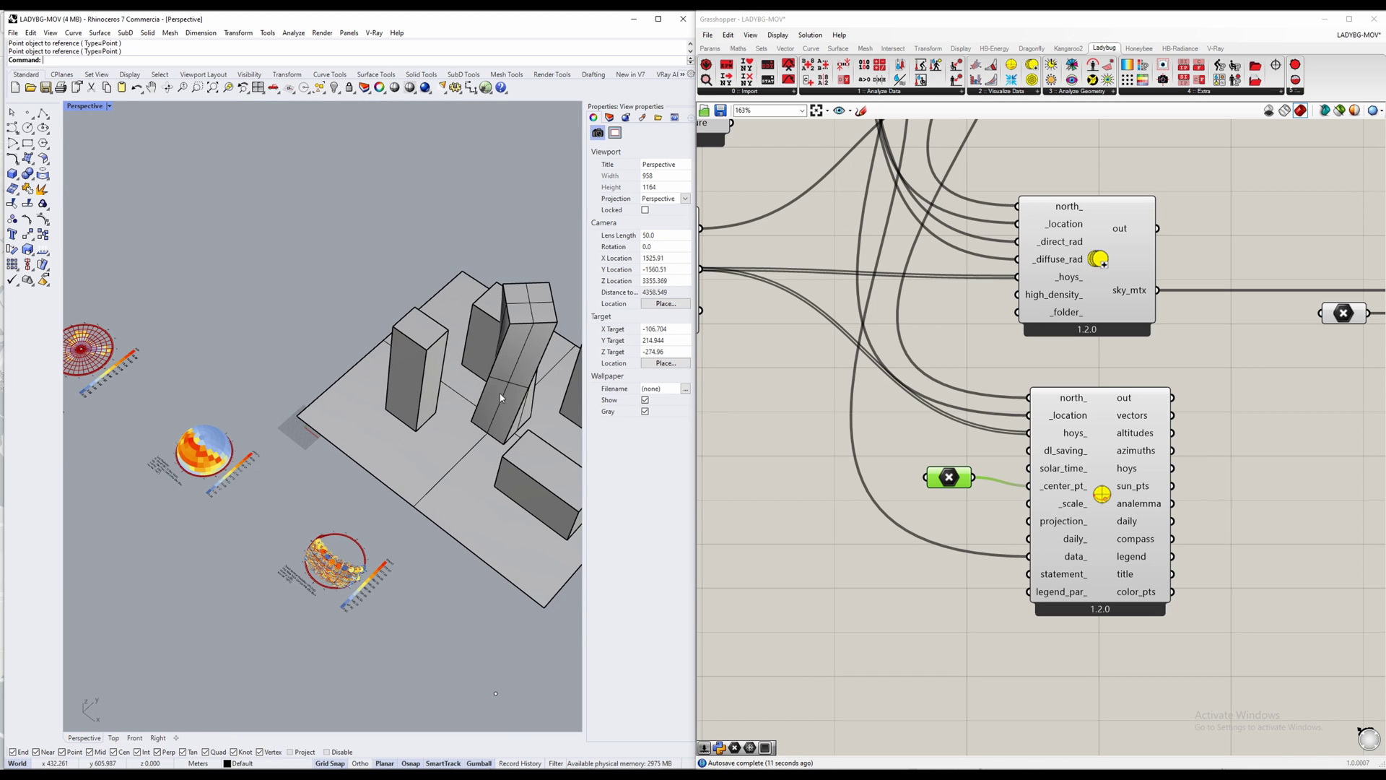
pyautogui.scroll(-1, 507, 397)
pyautogui.moveTo(492, 401); pyautogui.dragTo(415, 399, button='right')
pyautogui.scroll(1, 444, 449)
pyautogui.moveTo(234, 508); pyautogui.dragTo(367, 479, button='right')
pyautogui.scroll(5, 409, 464)
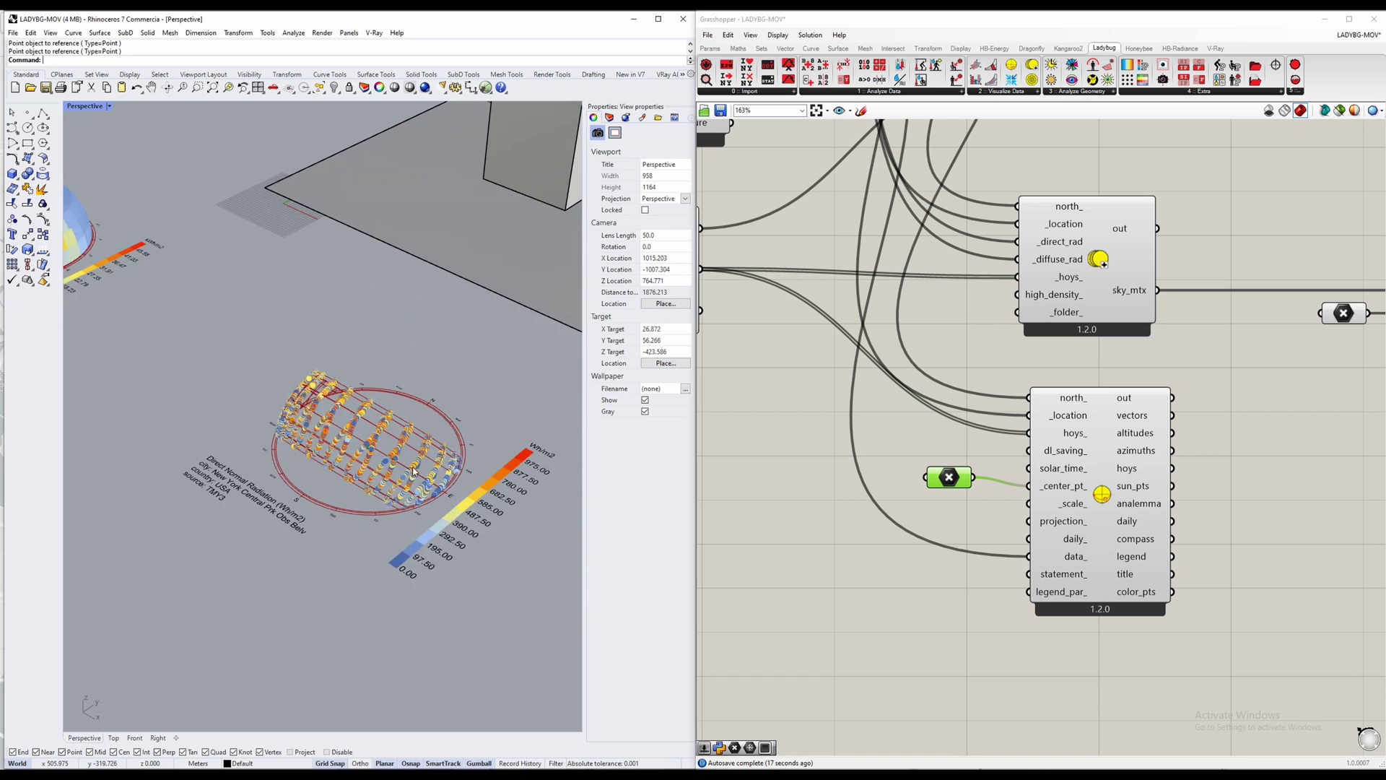
pyautogui.scroll(1, 347, 450)
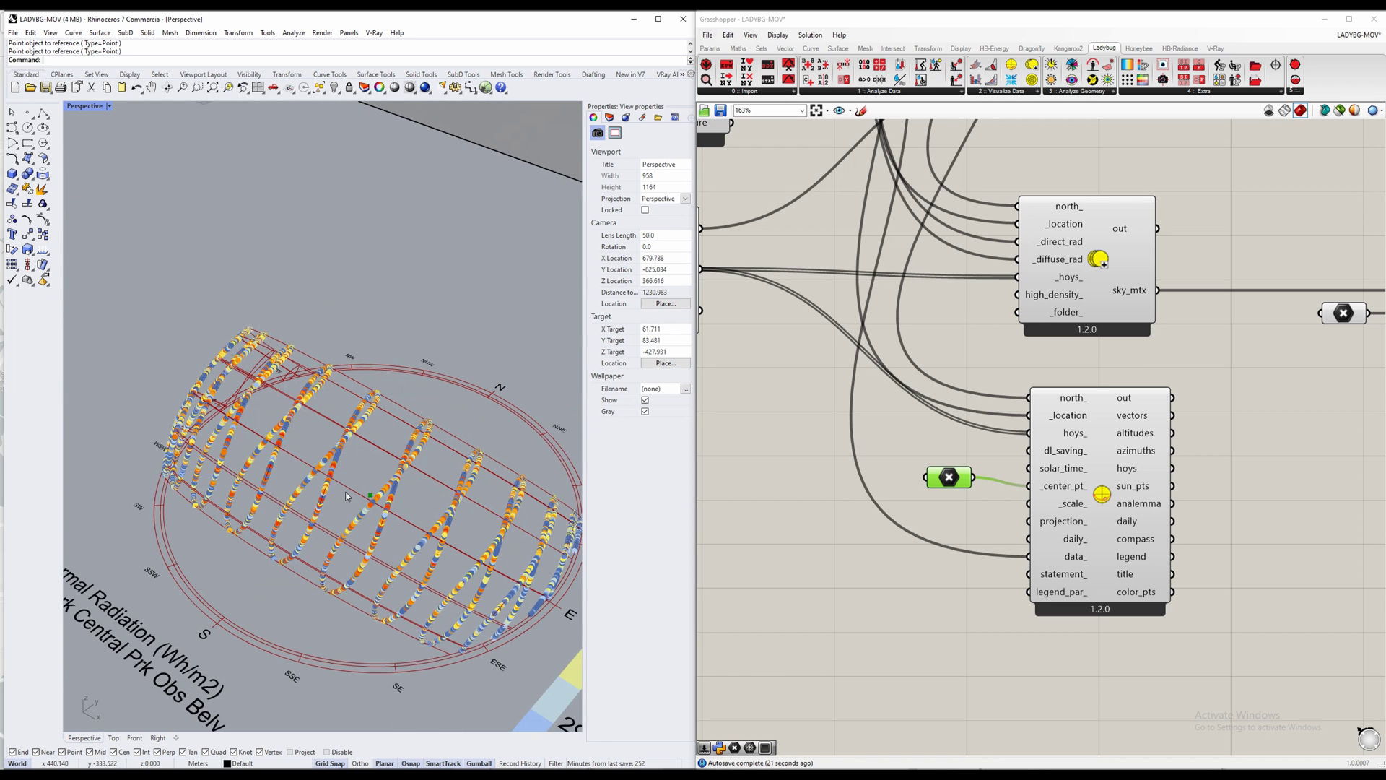
pyautogui.scroll(-2, 347, 496)
pyautogui.moveTo(314, 476)
pyautogui.mouseDown(button='right')
pyautogui.moveTo(390, 498)
pyautogui.moveTo(323, 480)
pyautogui.mouseUp(button='right')
pyautogui.scroll(-3, 365, 487)
pyautogui.scroll(-2, 323, 482)
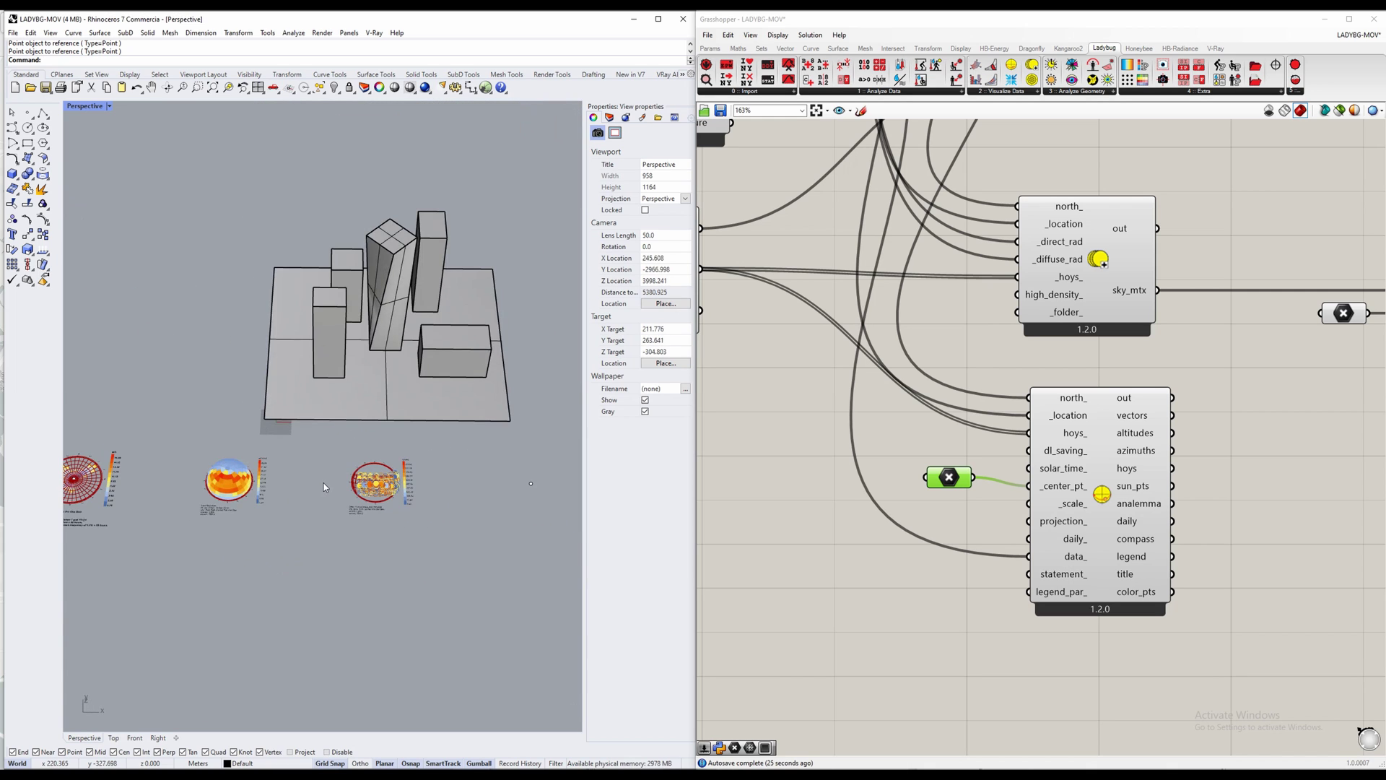
pyautogui.scroll(-1, 415, 499)
# Step: Place the LB Direct Sun Hours component in free canvas space beyond the Sky Dome component
pyautogui.click(880, 540)
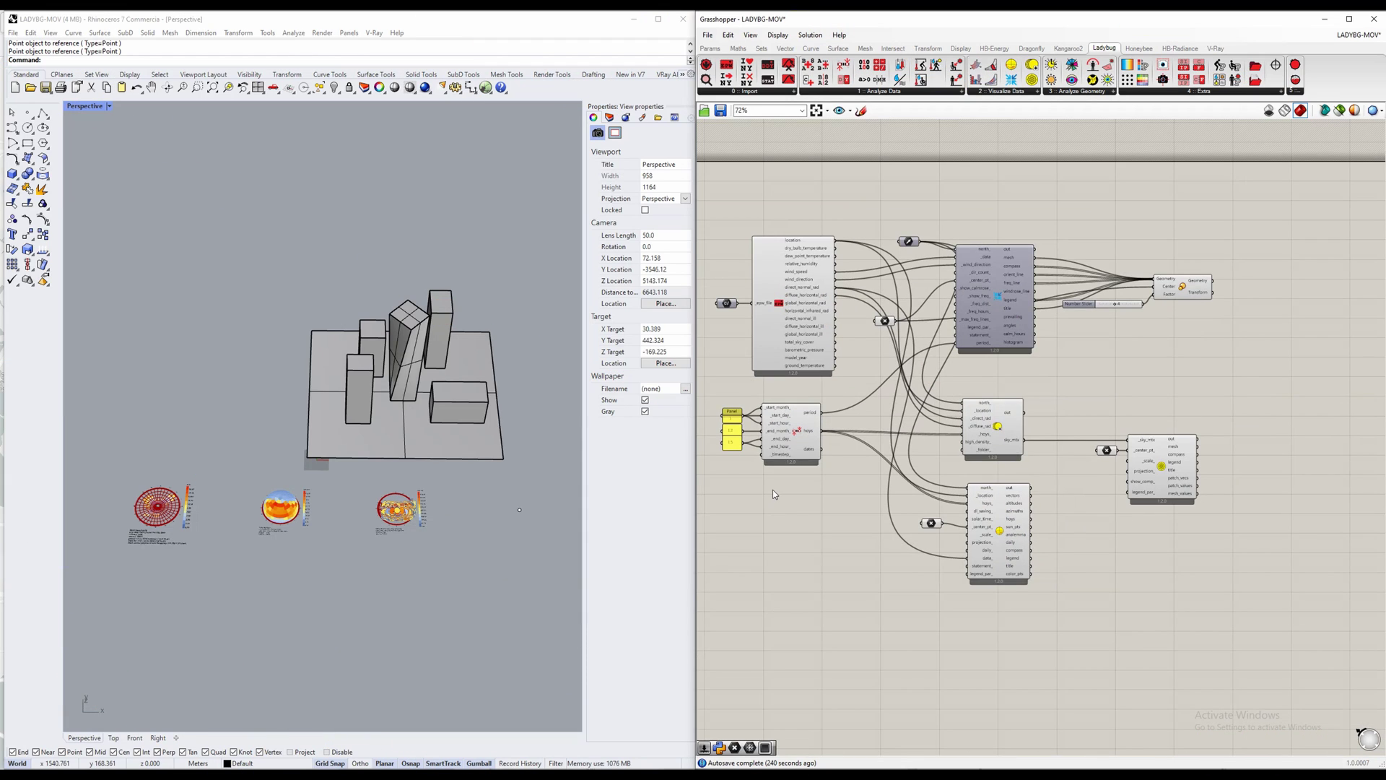
pyautogui.scroll(2, 794, 513)
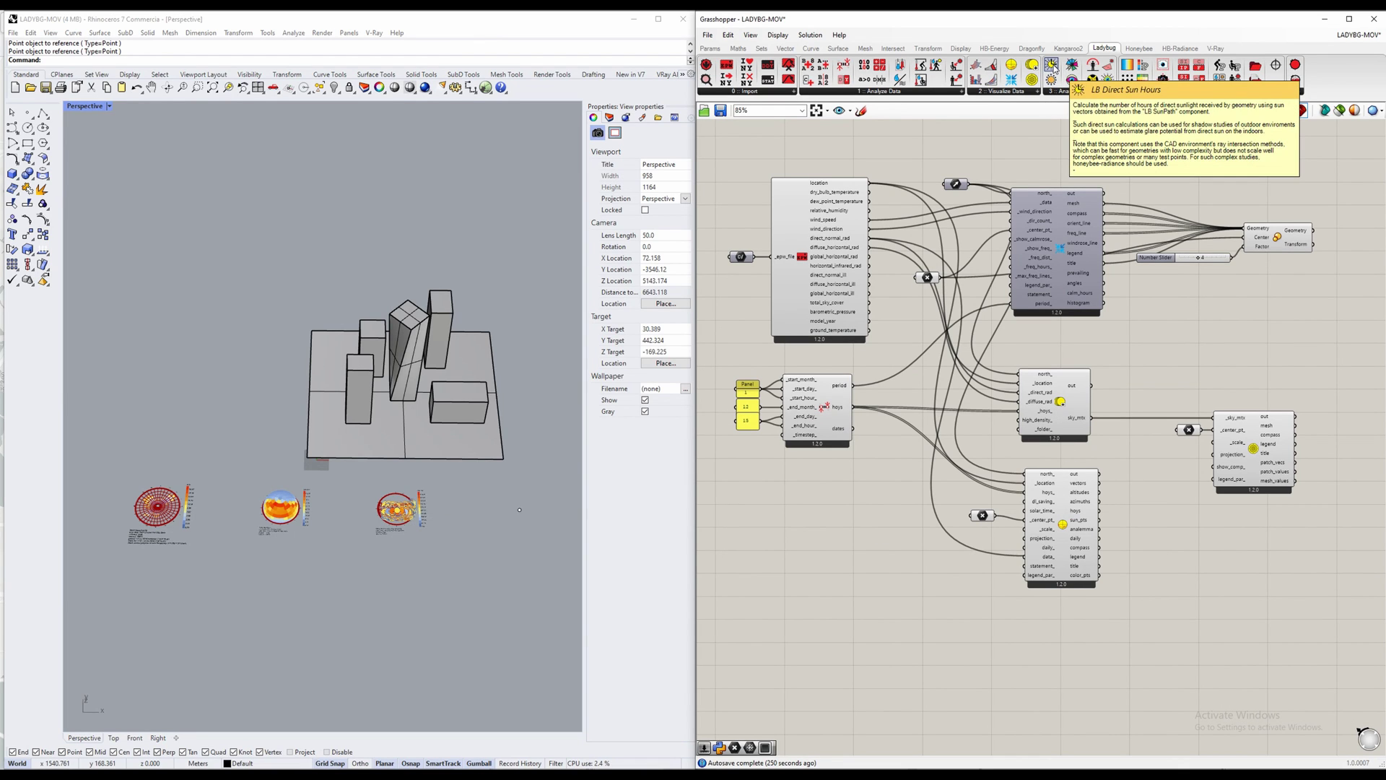
pyautogui.moveTo(1051, 66); pyautogui.dragTo(924, 536)
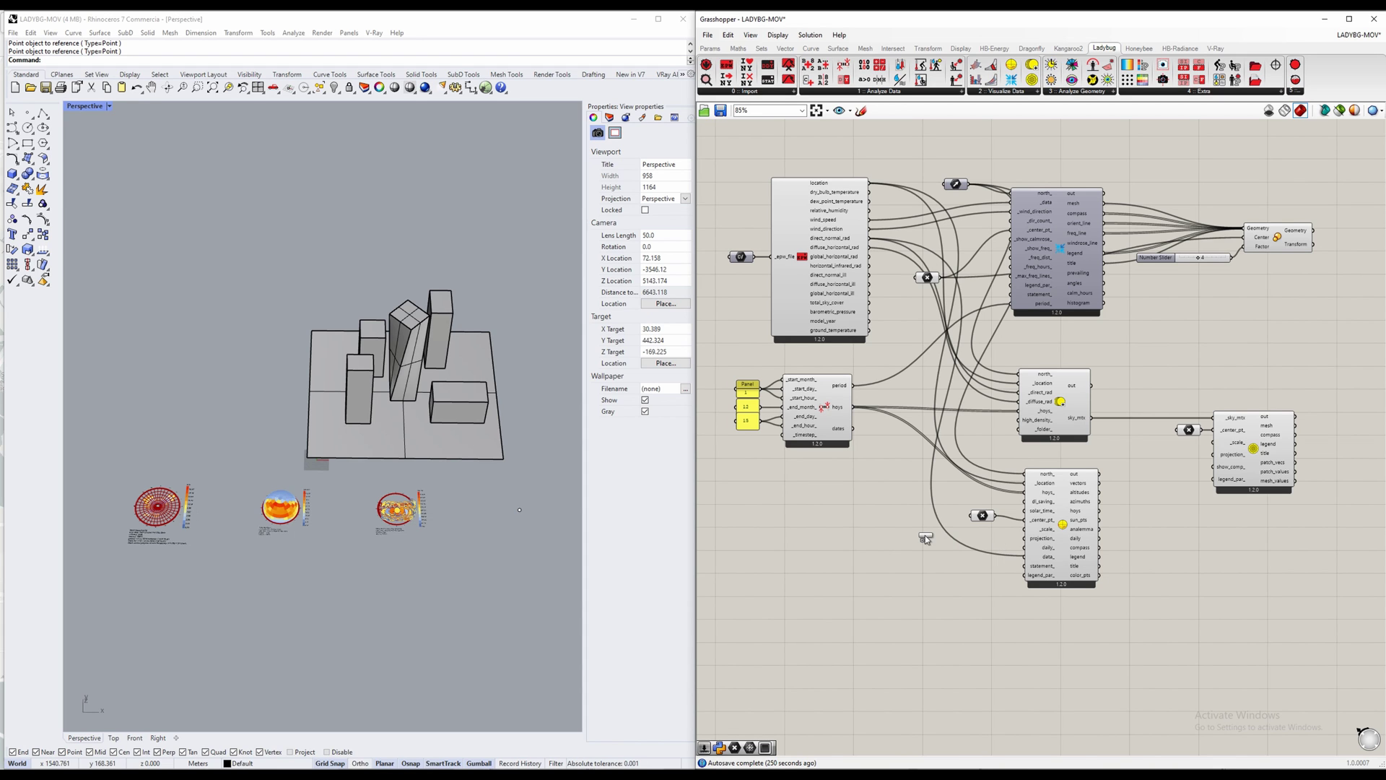
pyautogui.moveTo(1253, 584); pyautogui.dragTo(1259, 579)
pyautogui.moveTo(1152, 602); pyautogui.dragTo(907, 605, button='right')
pyautogui.moveTo(1019, 543); pyautogui.dragTo(1130, 344)
pyautogui.moveTo(993, 371); pyautogui.dragTo(1108, 409, button='right')
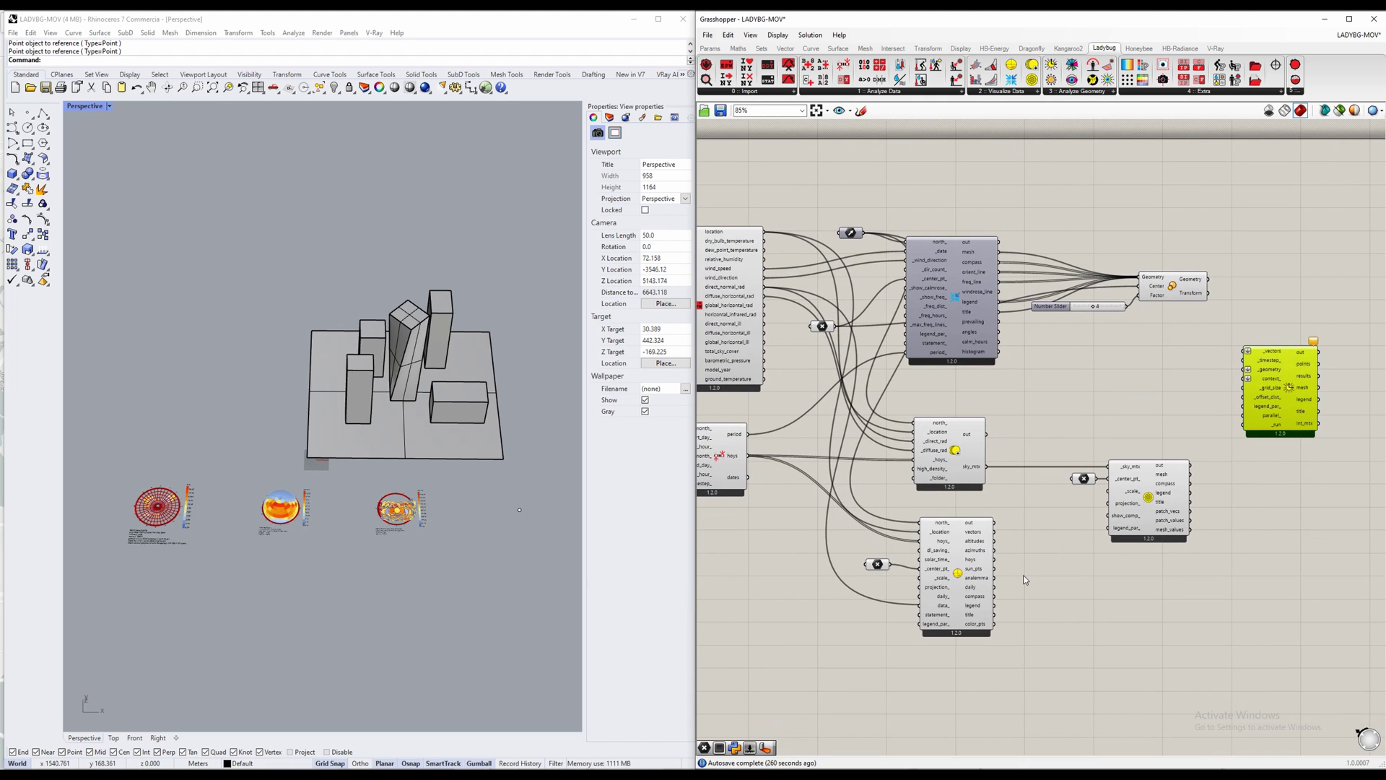
# Step: Connect the SunPath's vectors output to the _vectors input of LB Direct Sun Hours and position that component below the Sky Dome component
pyautogui.click(967, 541)
pyautogui.scroll(2, 1028, 567)
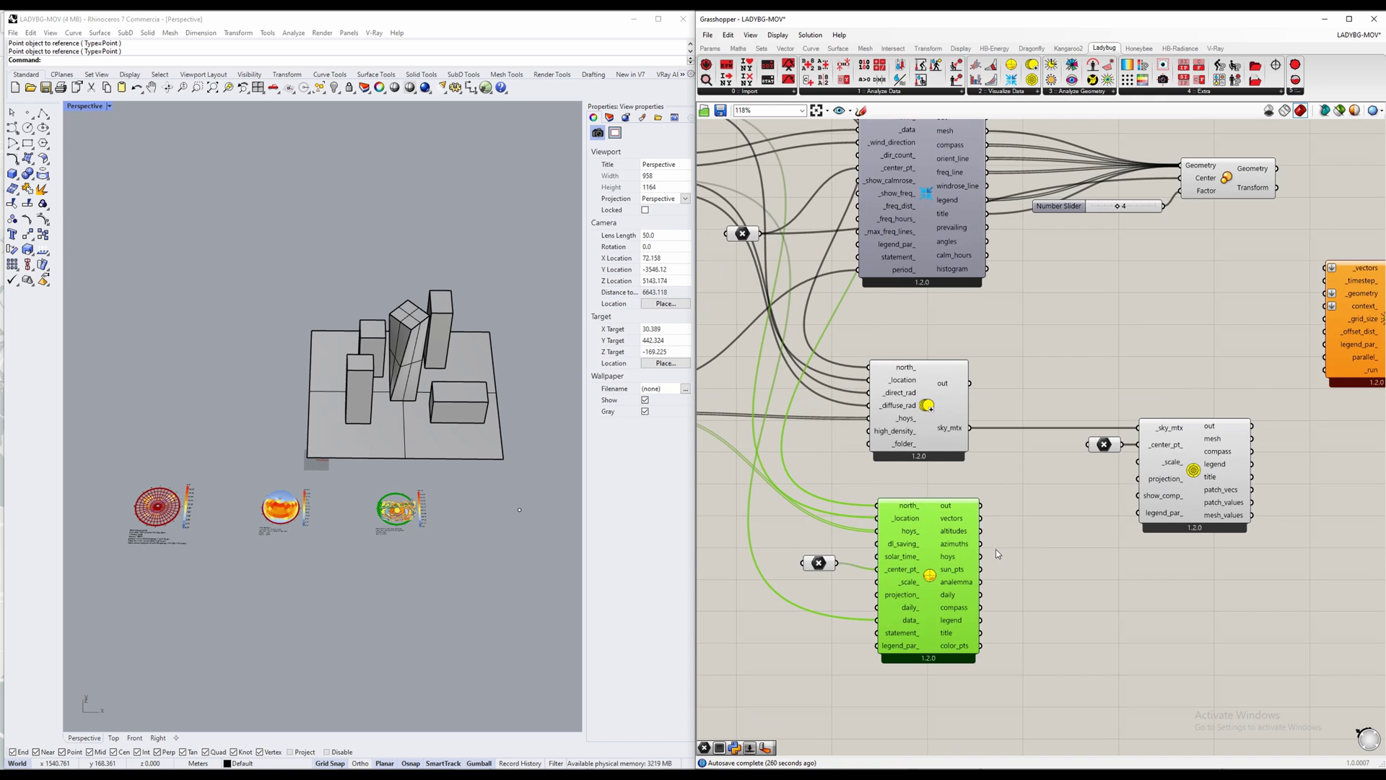
pyautogui.moveTo(994, 549); pyautogui.dragTo(887, 547, button='right')
pyautogui.moveTo(878, 531); pyautogui.dragTo(1243, 601)
pyautogui.click(1268, 319)
pyautogui.moveTo(1090, 666); pyautogui.dragTo(1080, 601, button='right')
pyautogui.scroll(-1, 1187, 581)
pyautogui.scroll(1, 1173, 605)
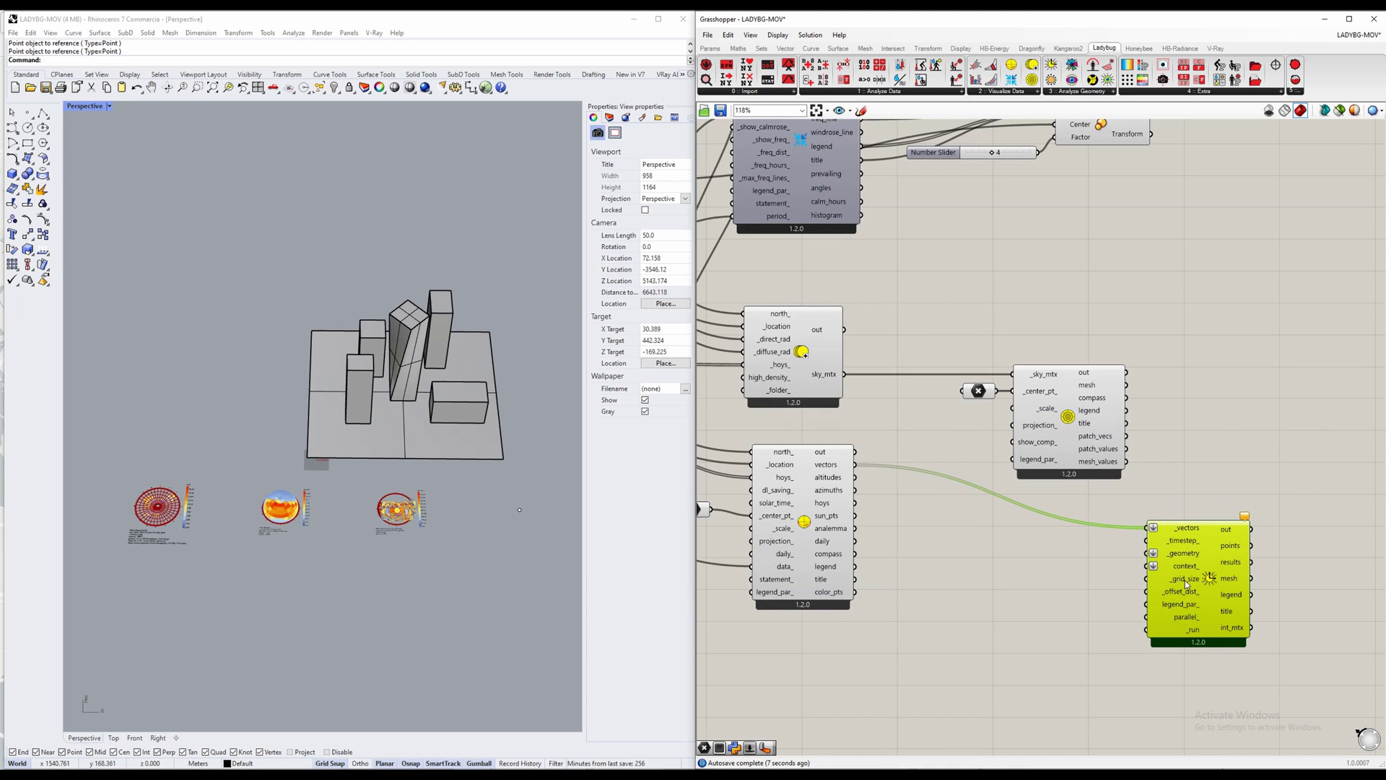
pyautogui.moveTo(1185, 578); pyautogui.dragTo(1228, 601)
# Step: Add a Brep parameter between the SunPath and Direct Sun Hours components and duplicate it so two are stacked
pyautogui.doubleClick(956, 608)
pyautogui.write('B')
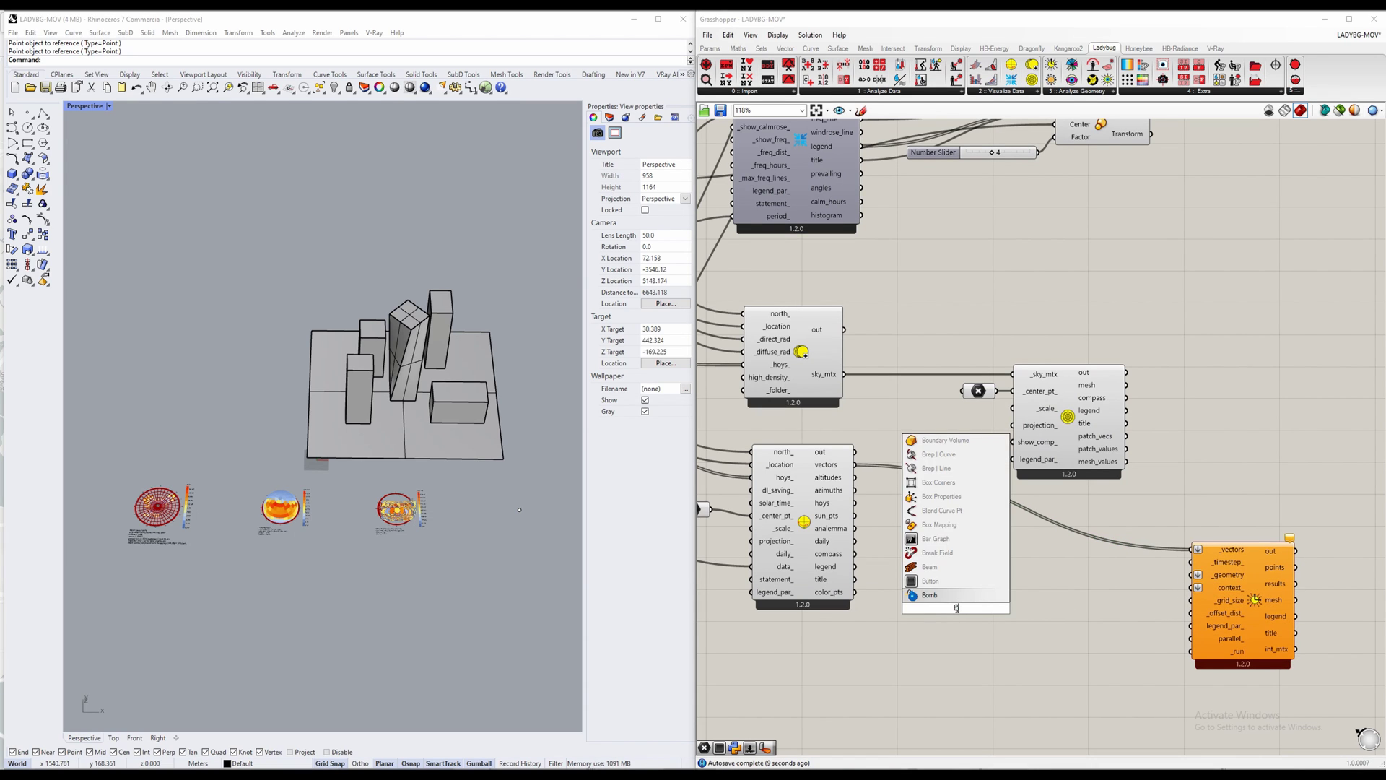
pyautogui.press('Return')
pyautogui.moveTo(956, 607)
pyautogui.mouseDown()
pyautogui.moveTo(955, 558)
pyautogui.moveTo(950, 608)
pyautogui.mouseUp()
pyautogui.hotkey('ctrl', 'c')
pyautogui.hotkey('ctrl', 'v')
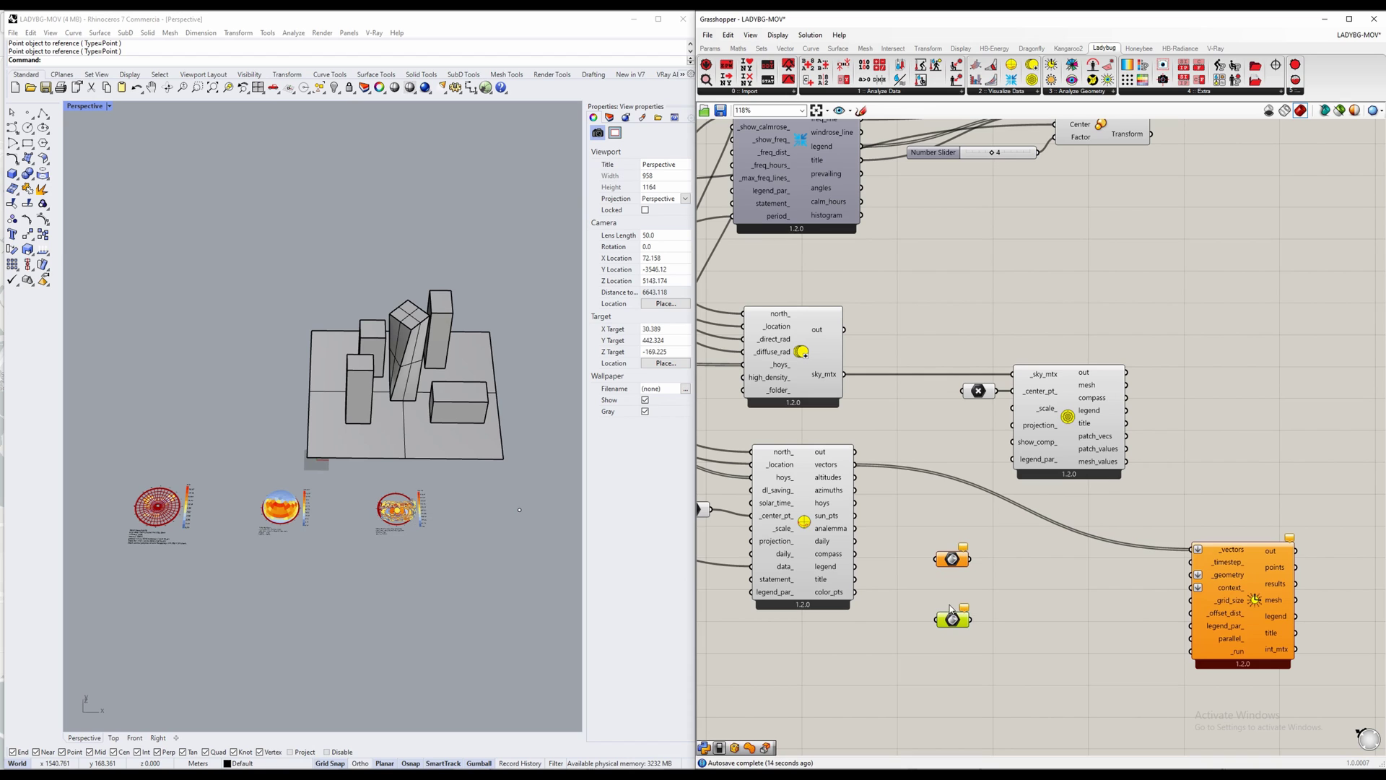
pyautogui.click(951, 558)
pyautogui.rightClick(949, 558)
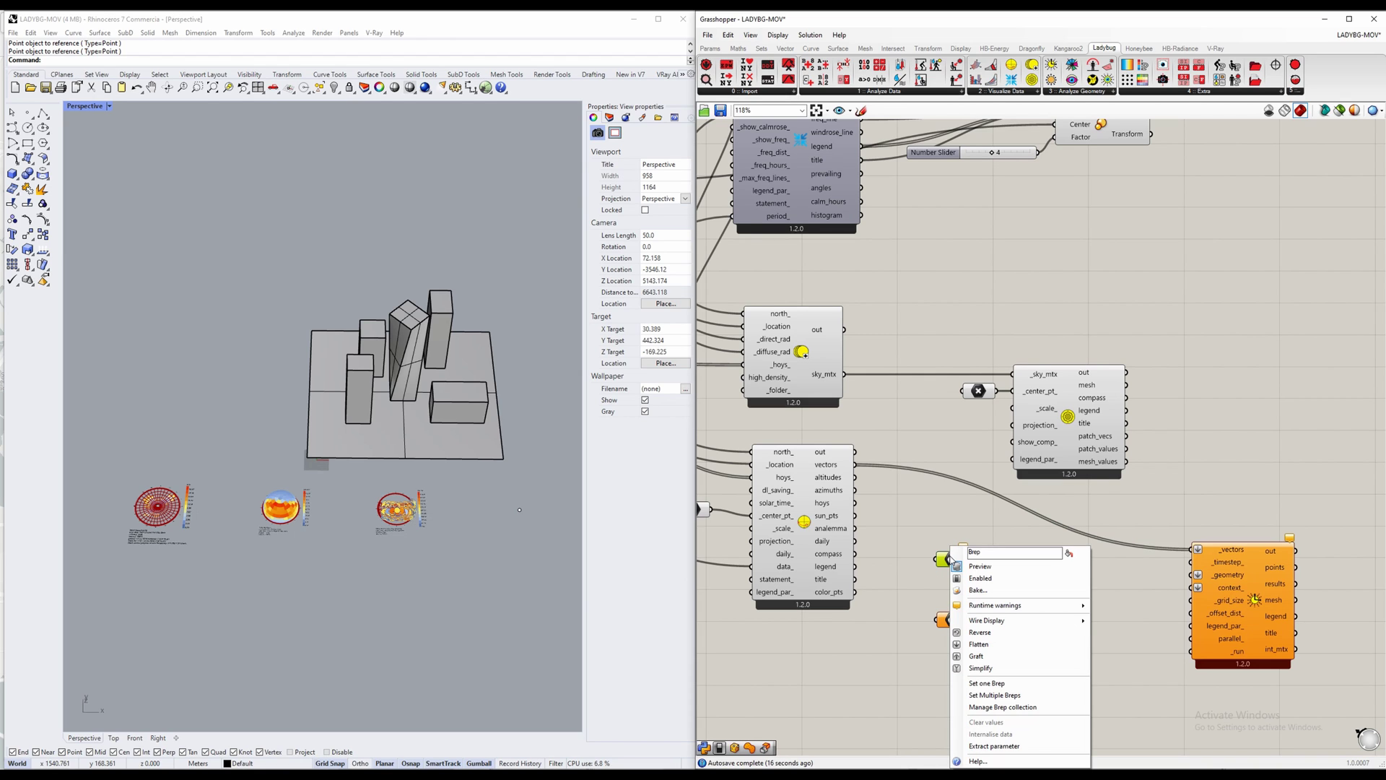
pyautogui.click(925, 569)
# Step: Put each of the two Brep parameters into its own separate group
pyautogui.moveTo(1002, 574); pyautogui.dragTo(895, 524)
pyautogui.hotkey('ctrl', 'g')
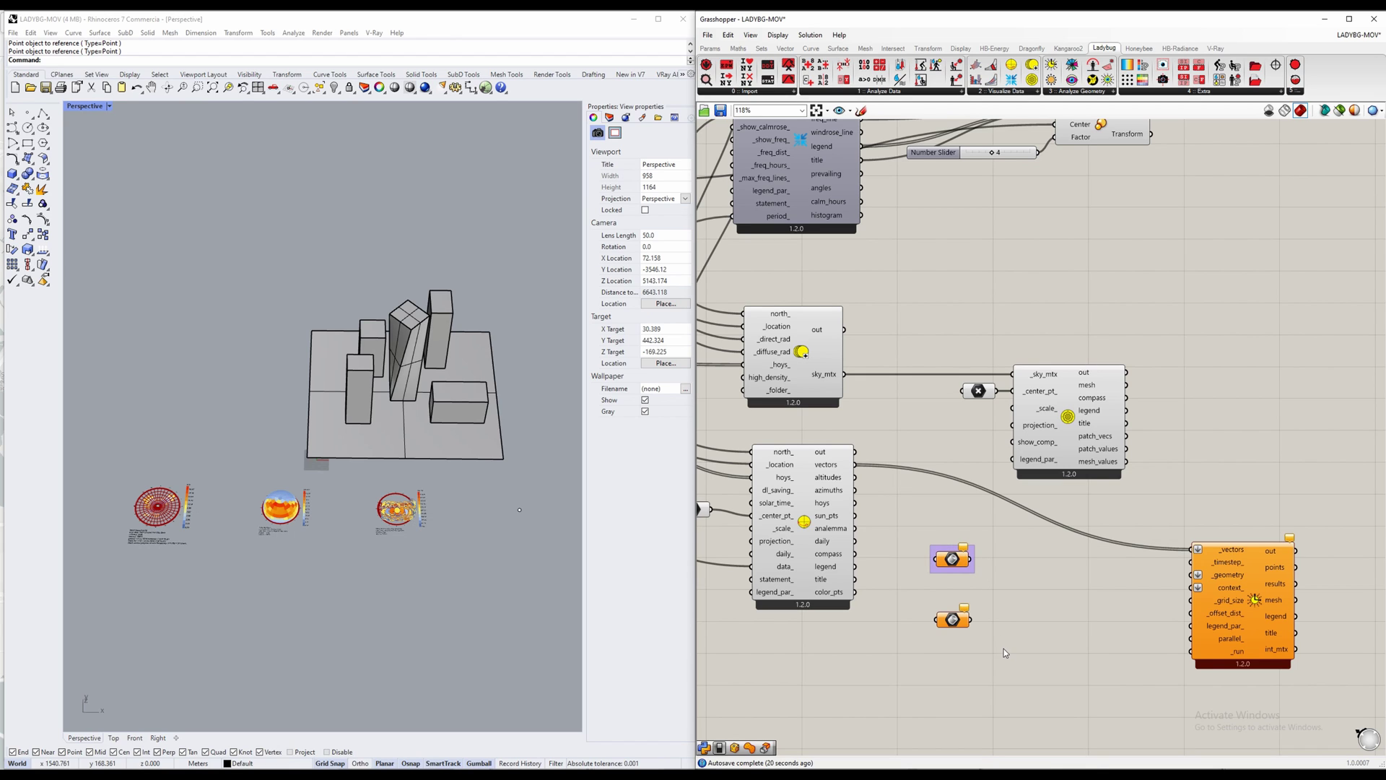
pyautogui.moveTo(1007, 654); pyautogui.dragTo(909, 603)
pyautogui.hotkey('ctrl', 'g')
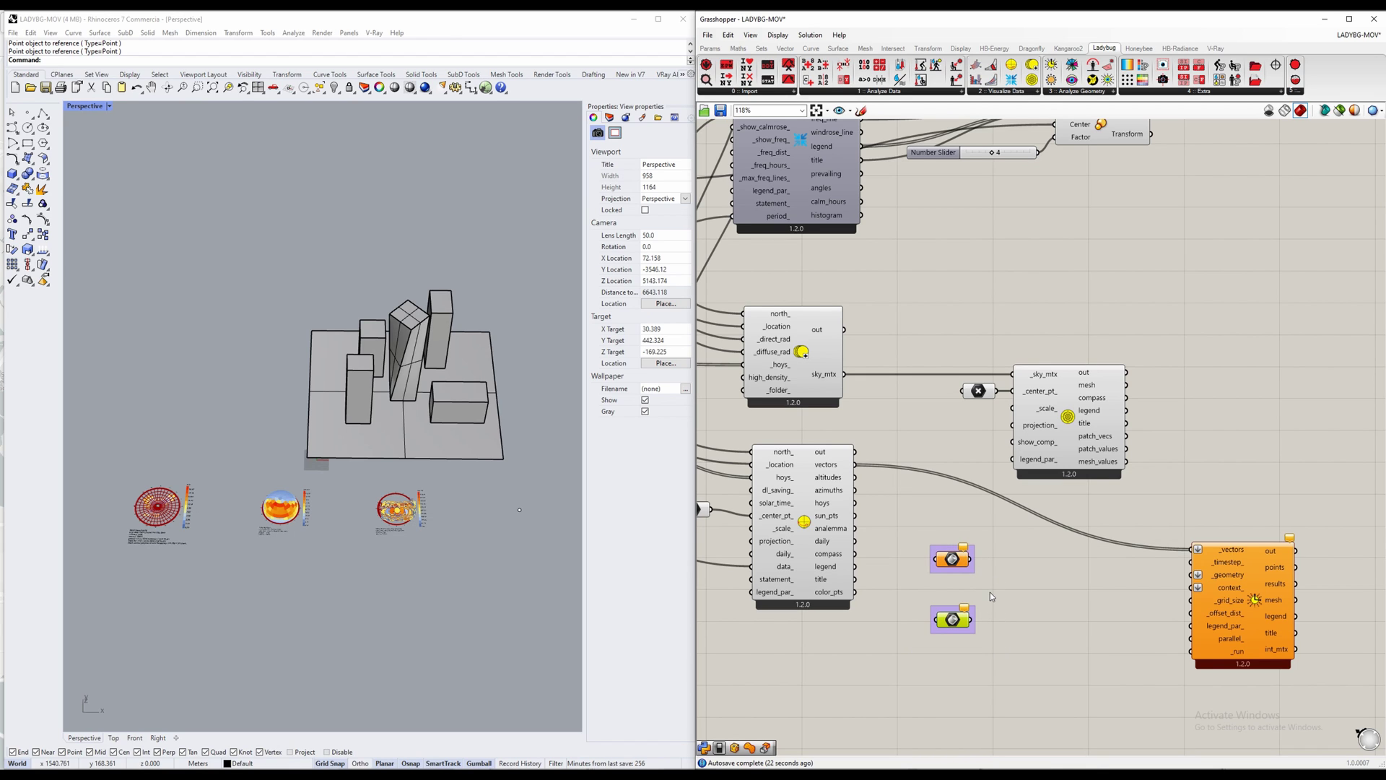
# Step: Name the group around the upper Brep parameter "Geometry"
pyautogui.click(936, 554)
pyautogui.rightClick(937, 554)
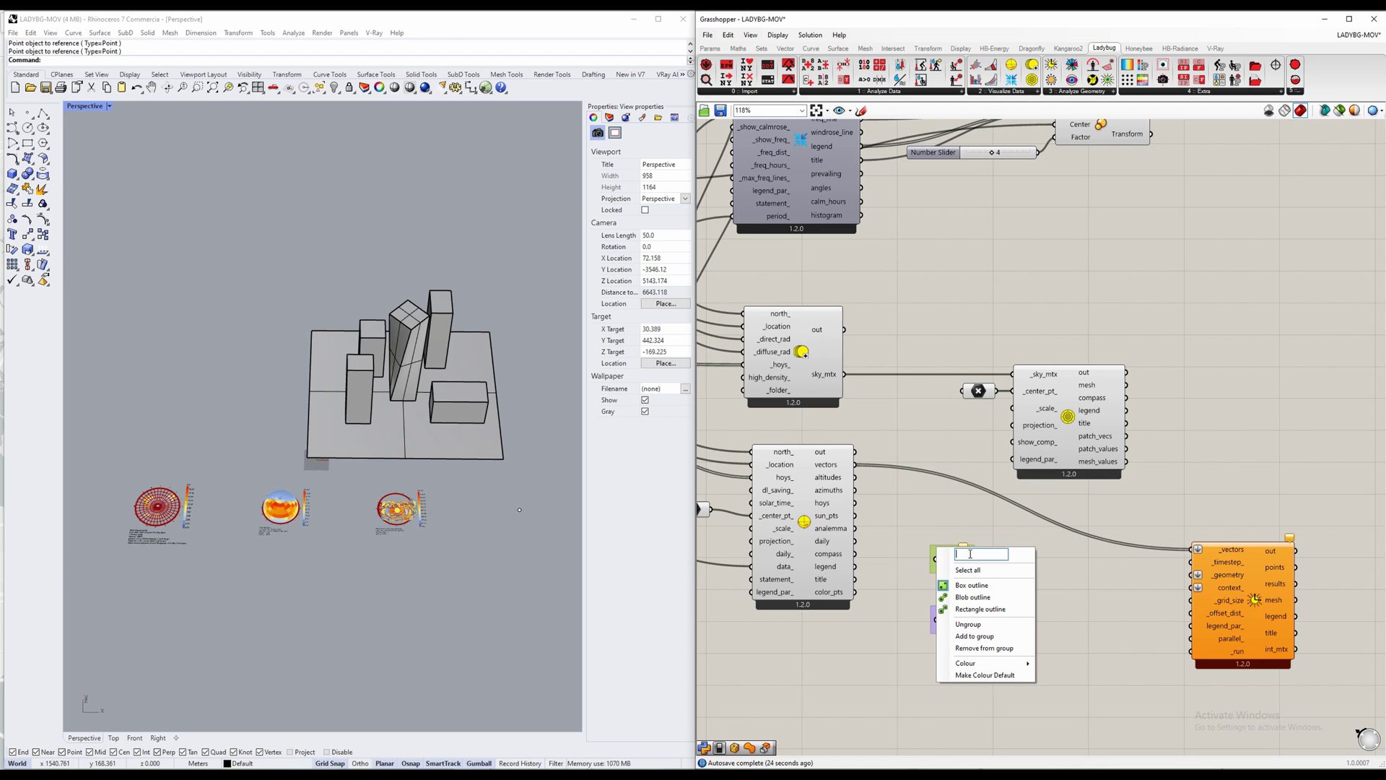
pyautogui.write('Geometry')
pyautogui.press('Return')
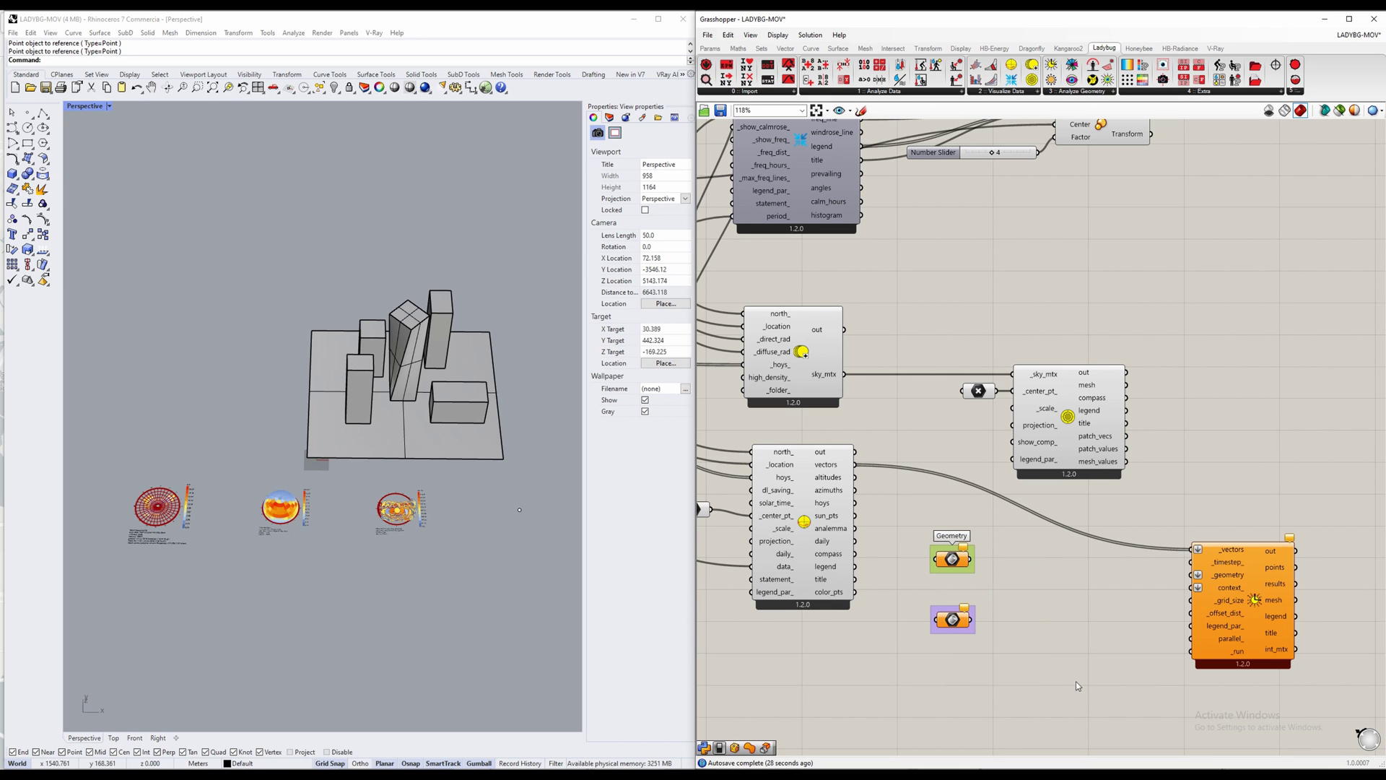
# Step: Name the group around the lower Brep parameter "Context"
pyautogui.rightClick(959, 631)
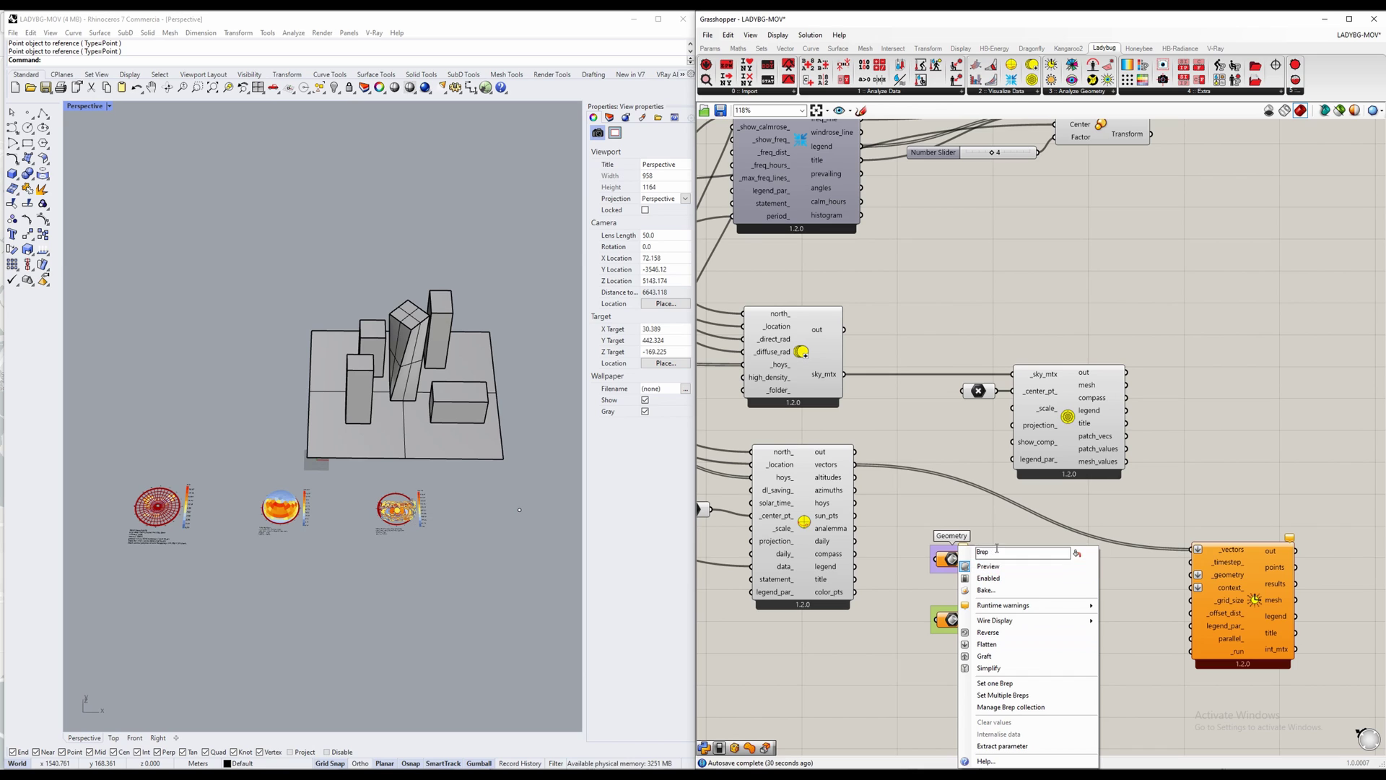
pyautogui.click(922, 630)
pyautogui.rightClick(932, 608)
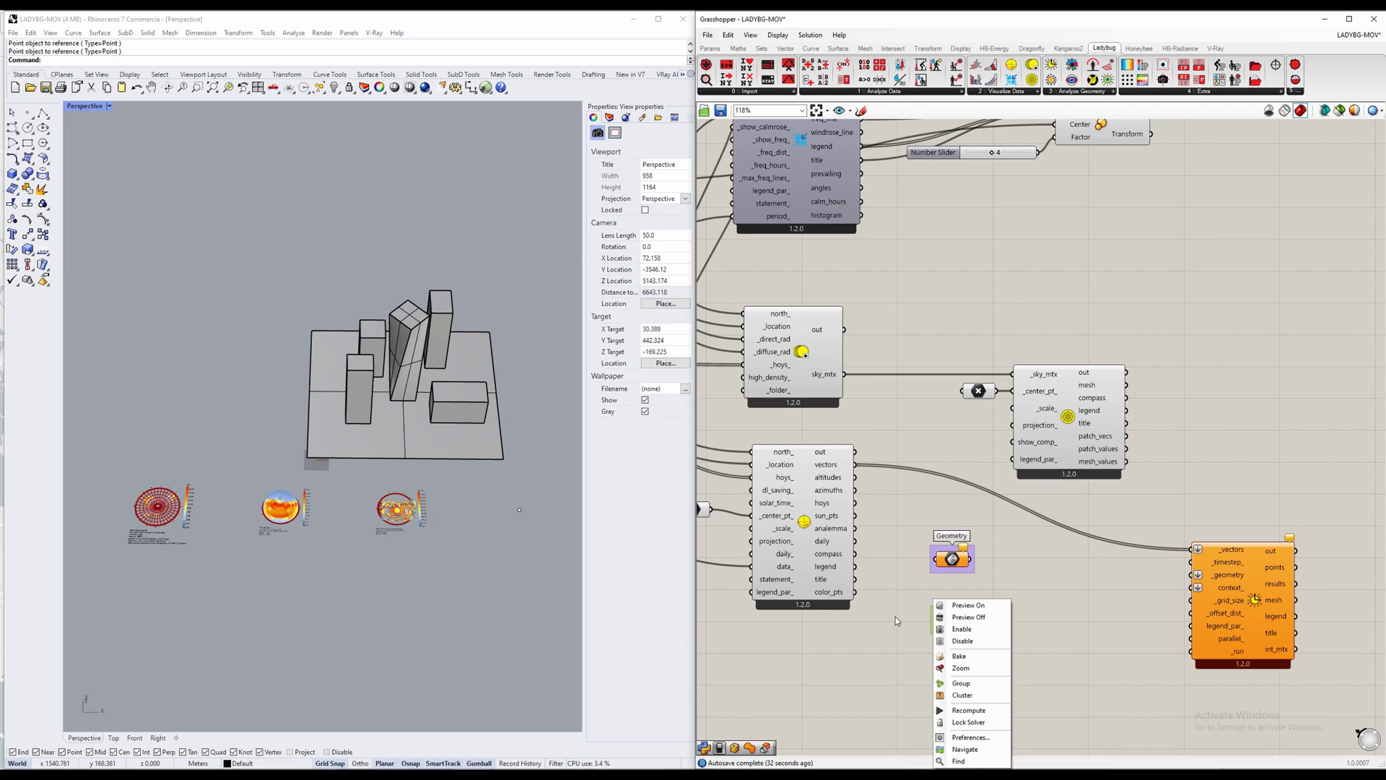
pyautogui.click(896, 617)
pyautogui.click(932, 629)
pyautogui.rightClick(932, 633)
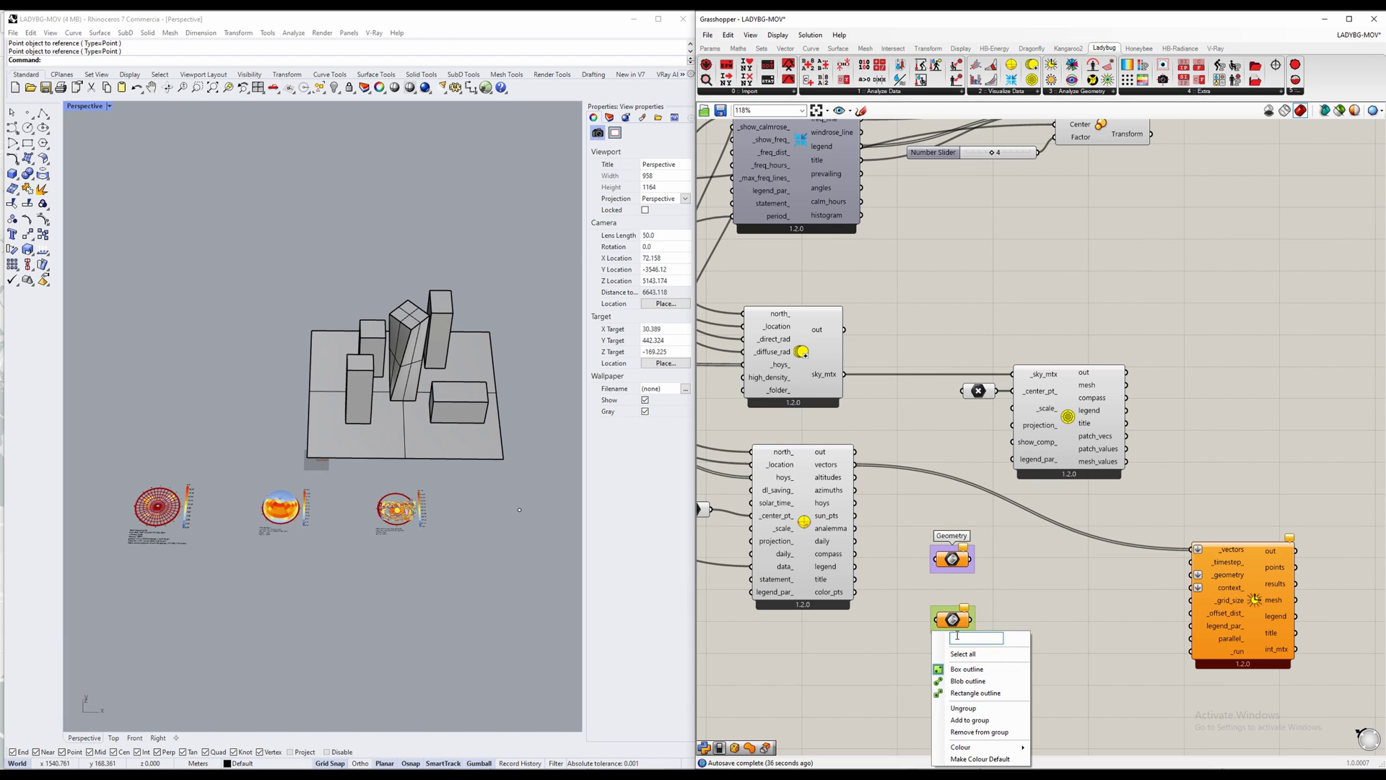
pyautogui.write('Context')
pyautogui.press('Return')
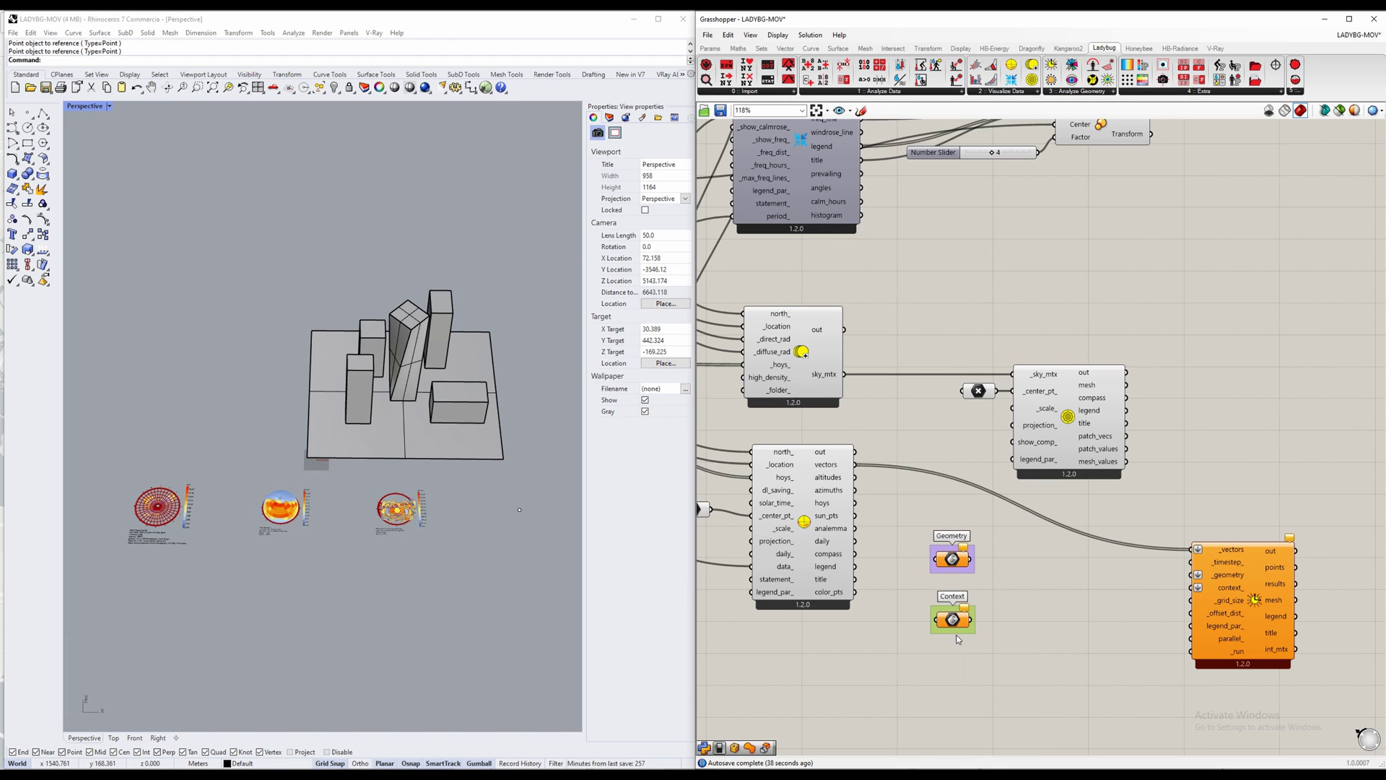
# Step: Connect the Geometry Brep to the _geometry input and the Context Brep to the context_ input of LB Direct Sun Hours
pyautogui.moveTo(1002, 648); pyautogui.dragTo(974, 642, button='right')
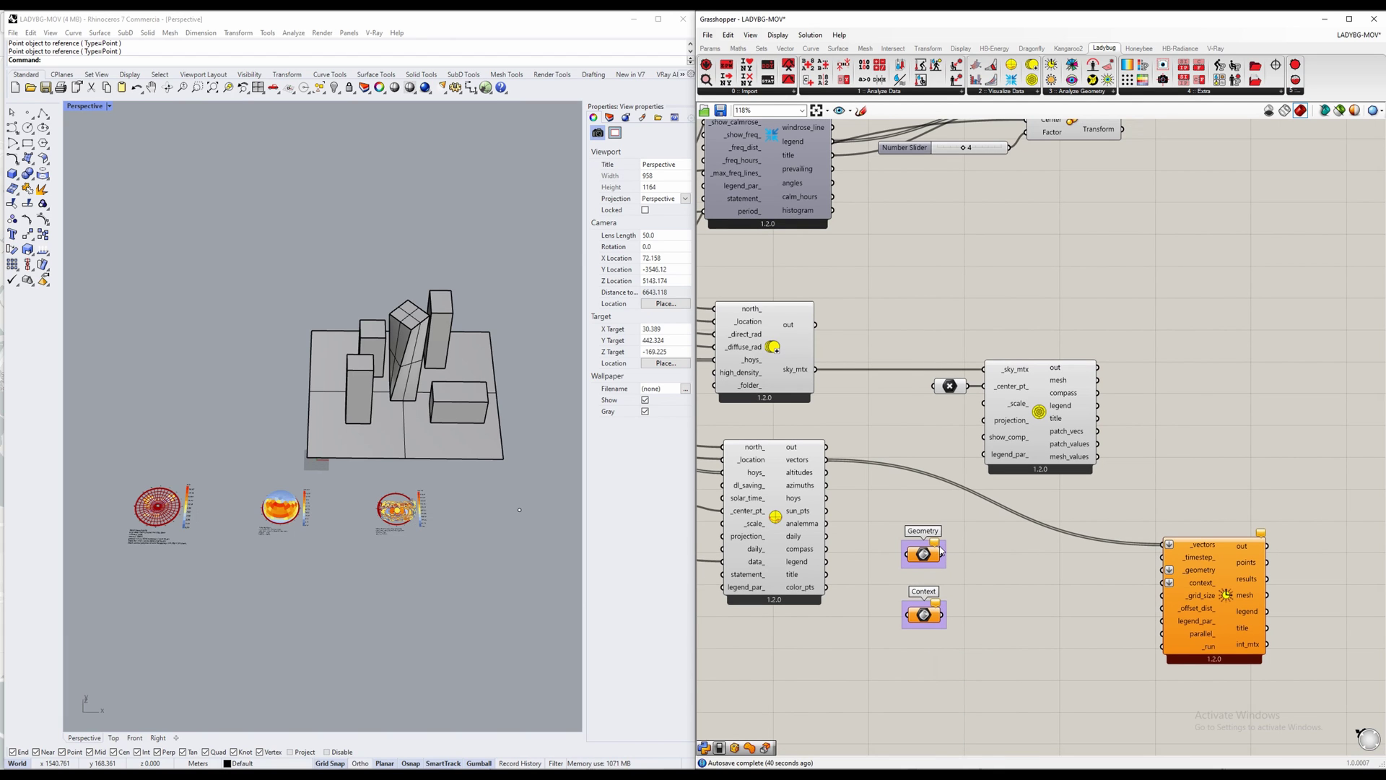
pyautogui.moveTo(941, 553); pyautogui.dragTo(1168, 570)
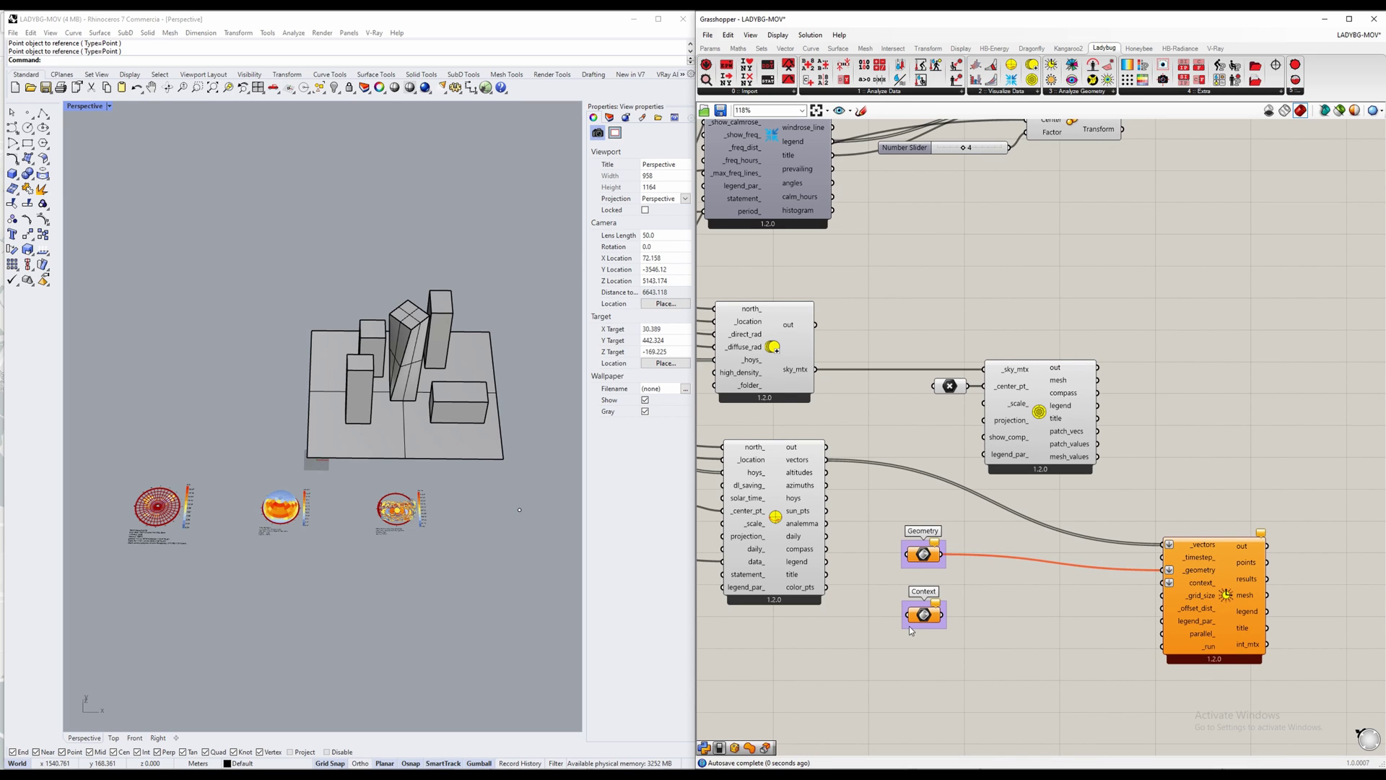
pyautogui.moveTo(943, 617); pyautogui.dragTo(1168, 582)
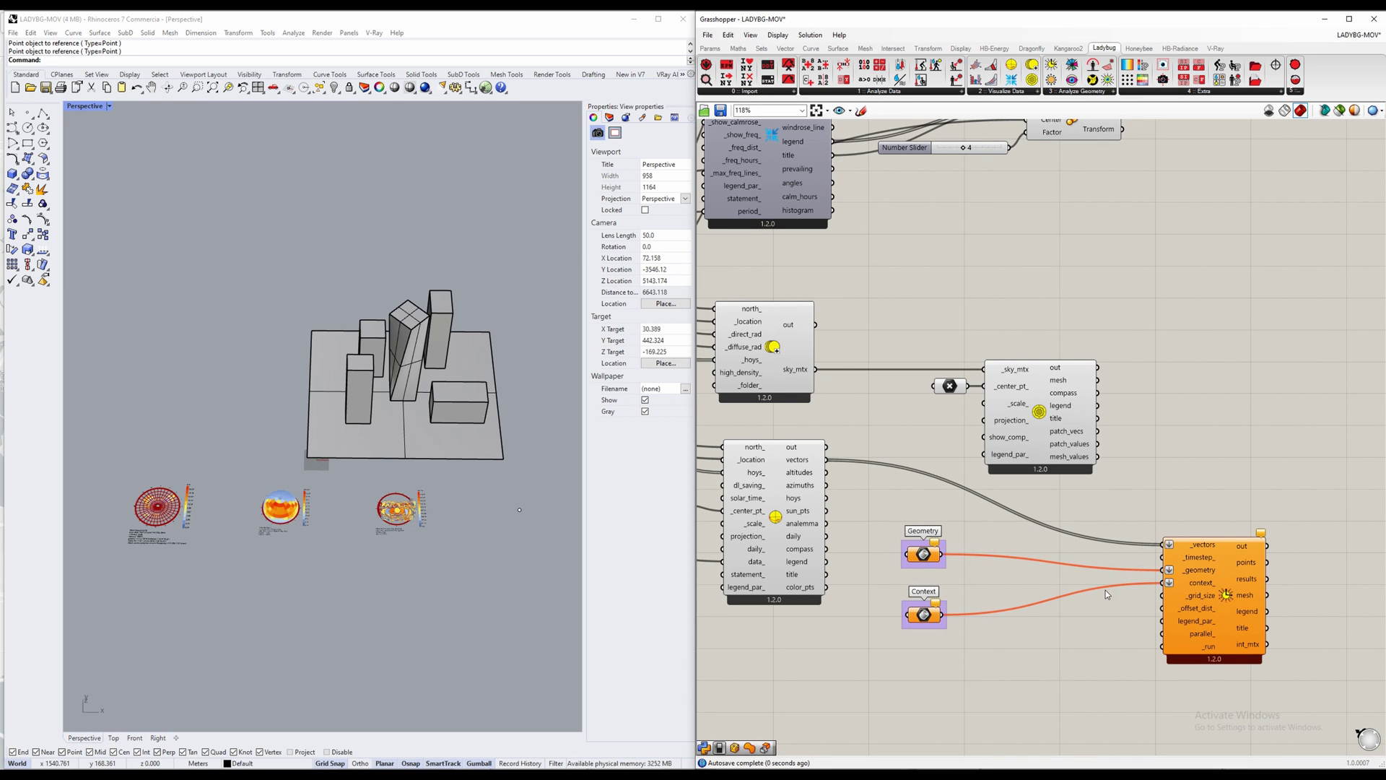
# Step: Reference the twisted central tower in the Rhino model as the single Brep of the Geometry parameter
pyautogui.rightClick(926, 554)
pyautogui.click(949, 682)
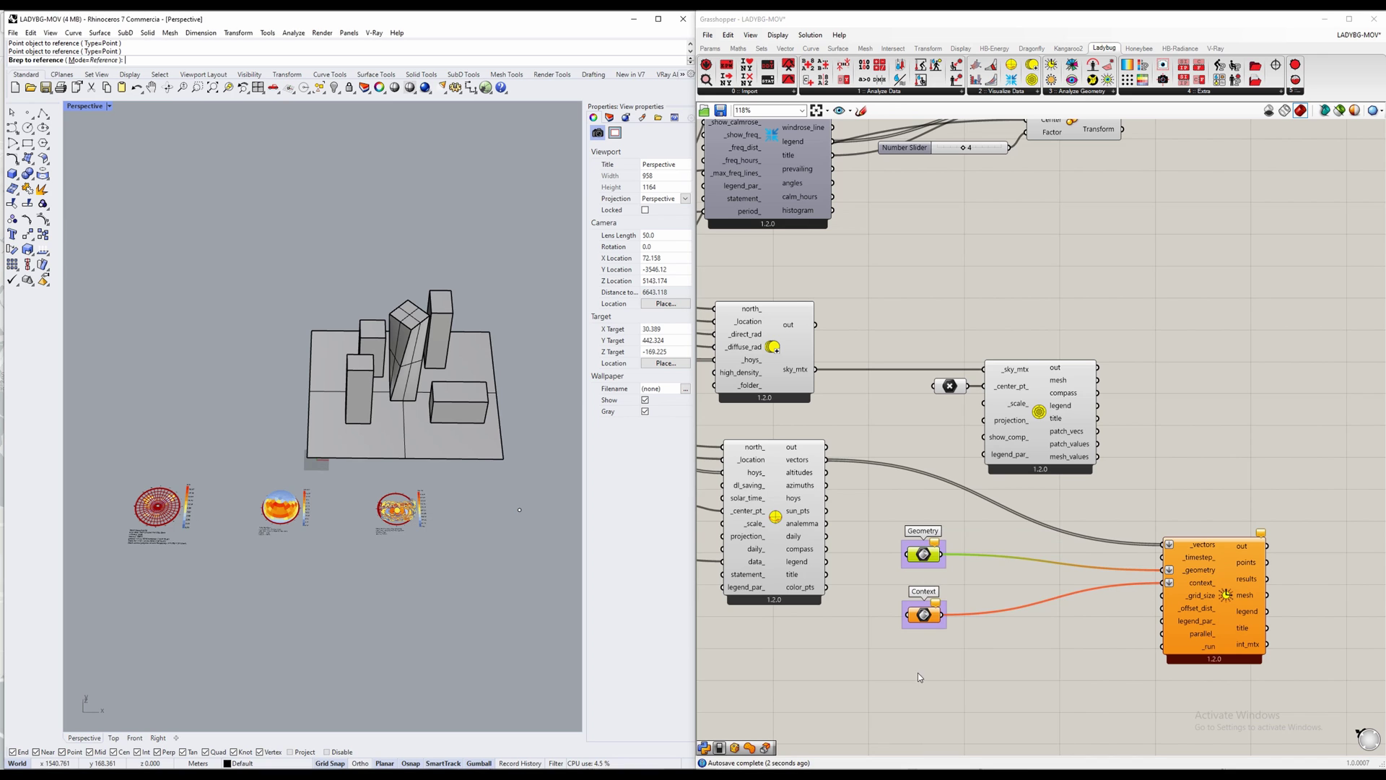
pyautogui.click(410, 334)
pyautogui.scroll(6, 473, 353)
pyautogui.moveTo(473, 354); pyautogui.dragTo(457, 325, button='right')
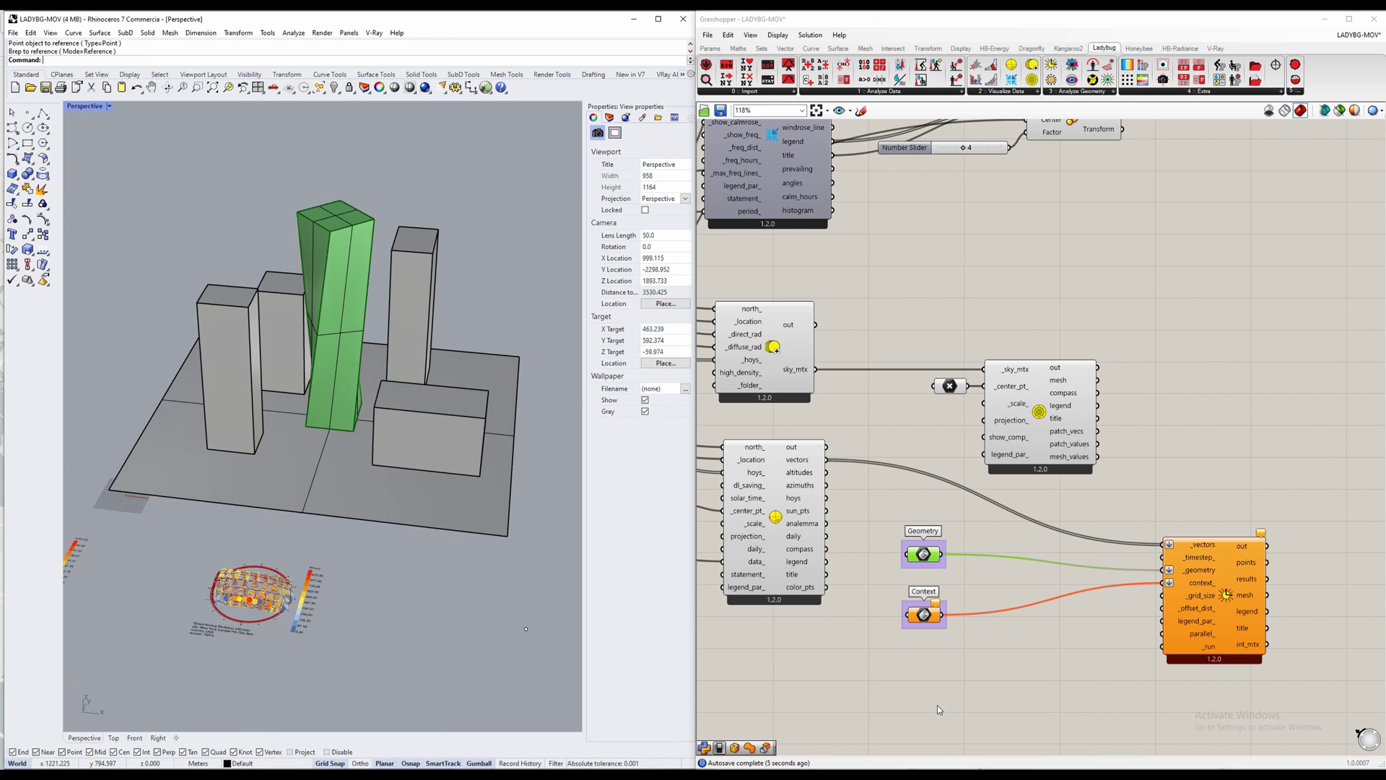
# Step: Reference the surrounding buildings and ground as multiple Breps in the Context parameter, leaving out the twisted tower
pyautogui.click(924, 614)
pyautogui.rightClick(924, 614)
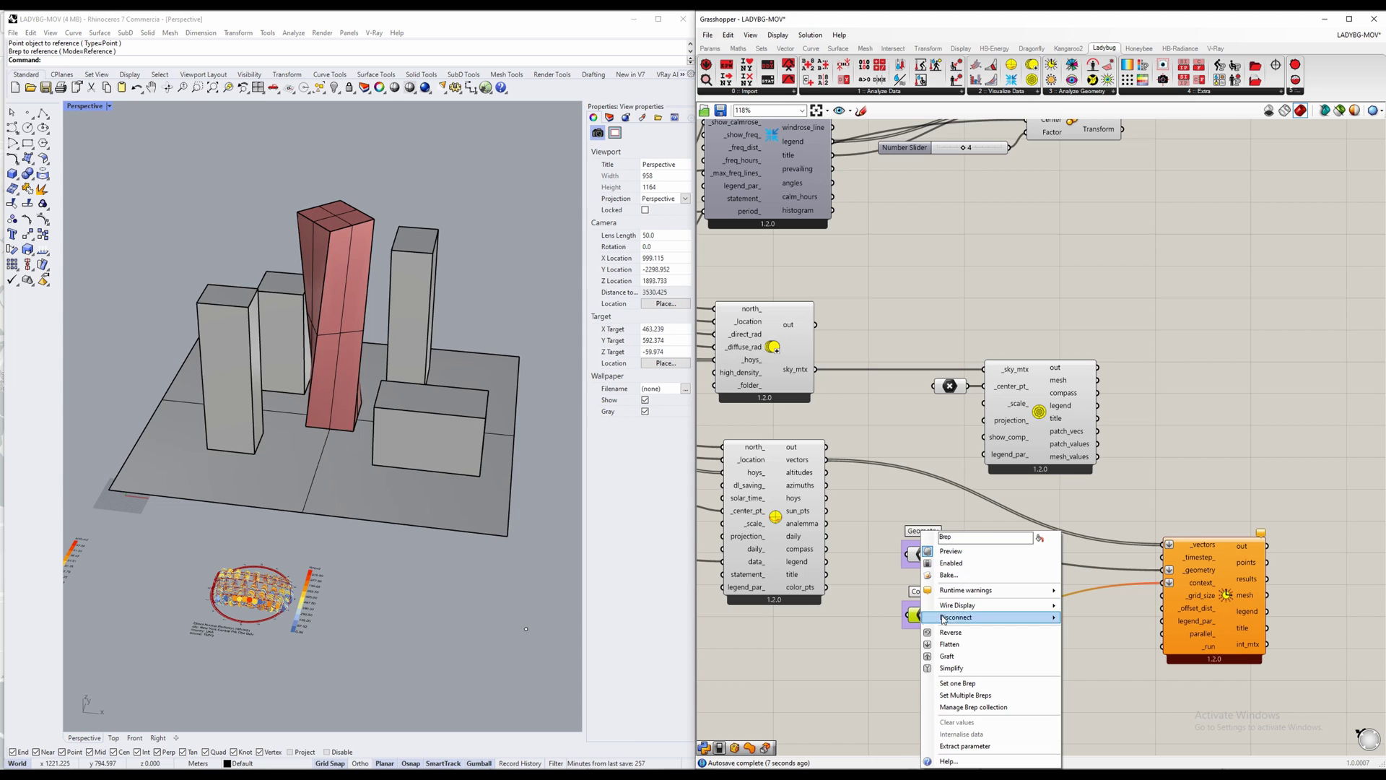
pyautogui.click(961, 696)
pyautogui.scroll(-5, 491, 436)
pyautogui.moveTo(491, 436); pyautogui.dragTo(530, 479, button='right')
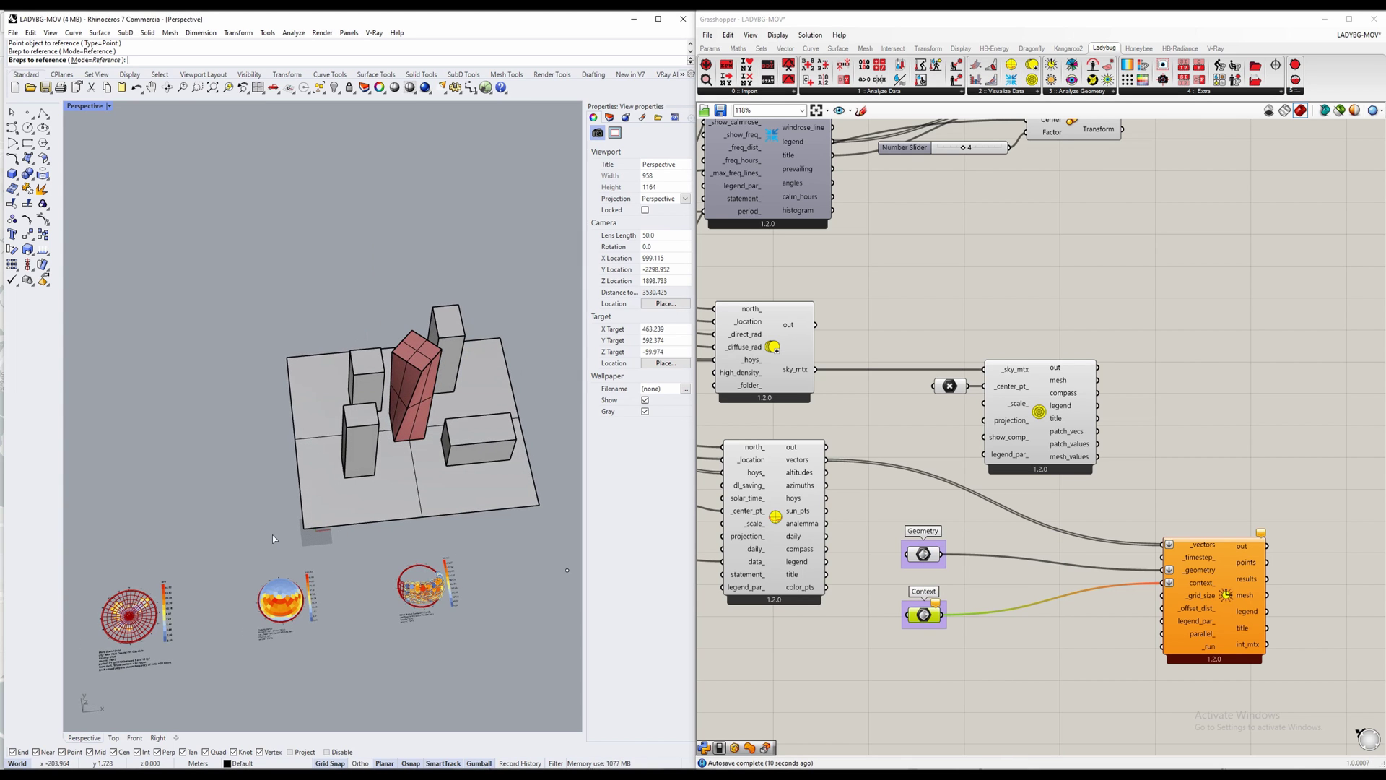
pyautogui.moveTo(272, 534); pyautogui.dragTo(538, 246)
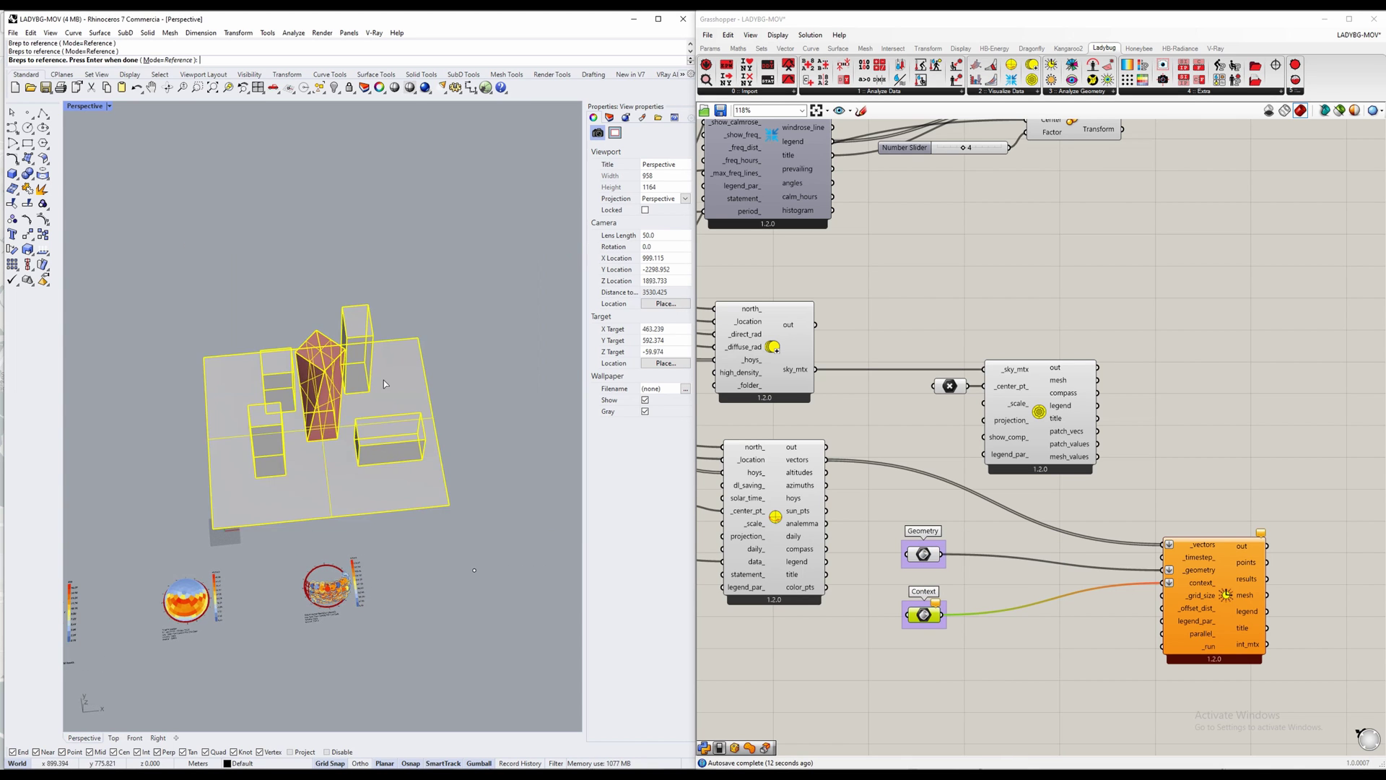
pyautogui.keyDown('ctrl'); pyautogui.click(317, 335); pyautogui.keyUp('ctrl')
pyautogui.moveTo(451, 430); pyautogui.dragTo(449, 387, button='right')
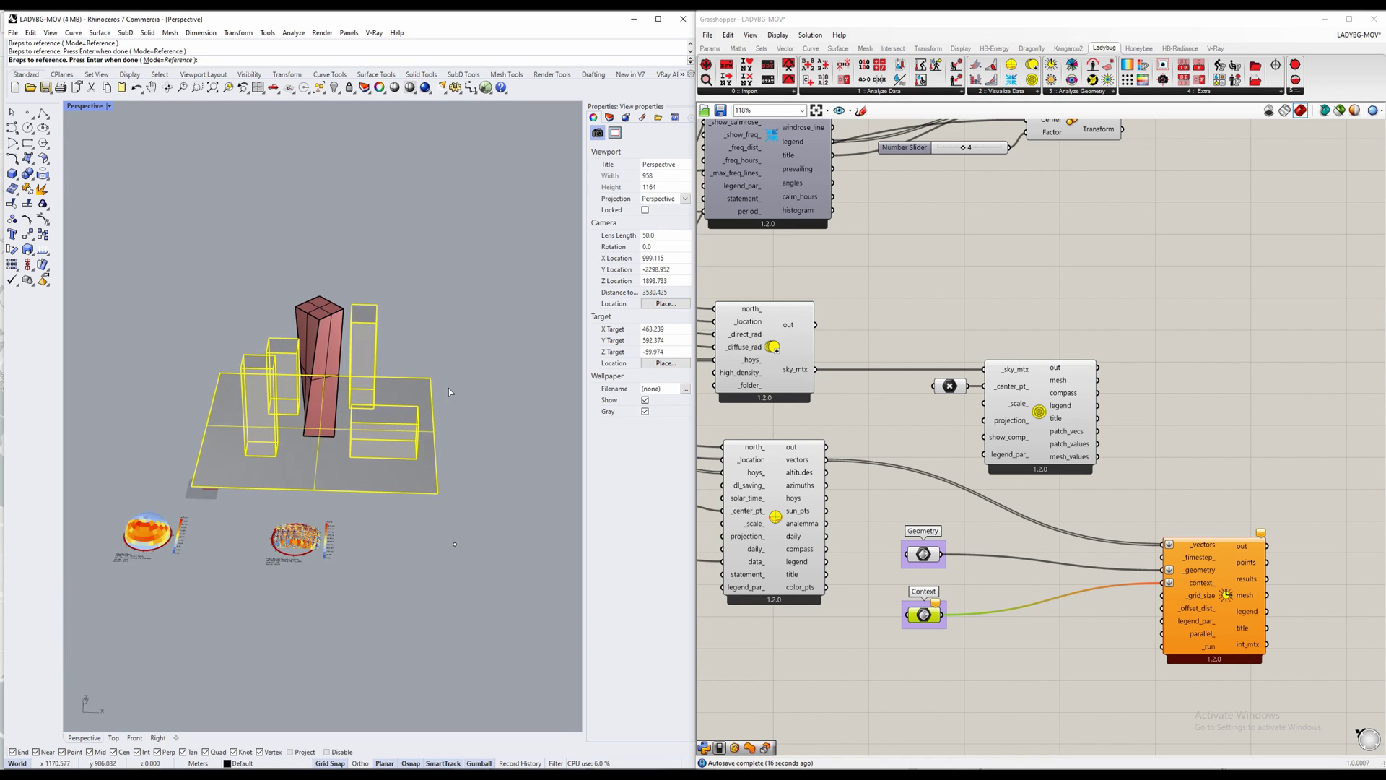
pyautogui.press('Return')
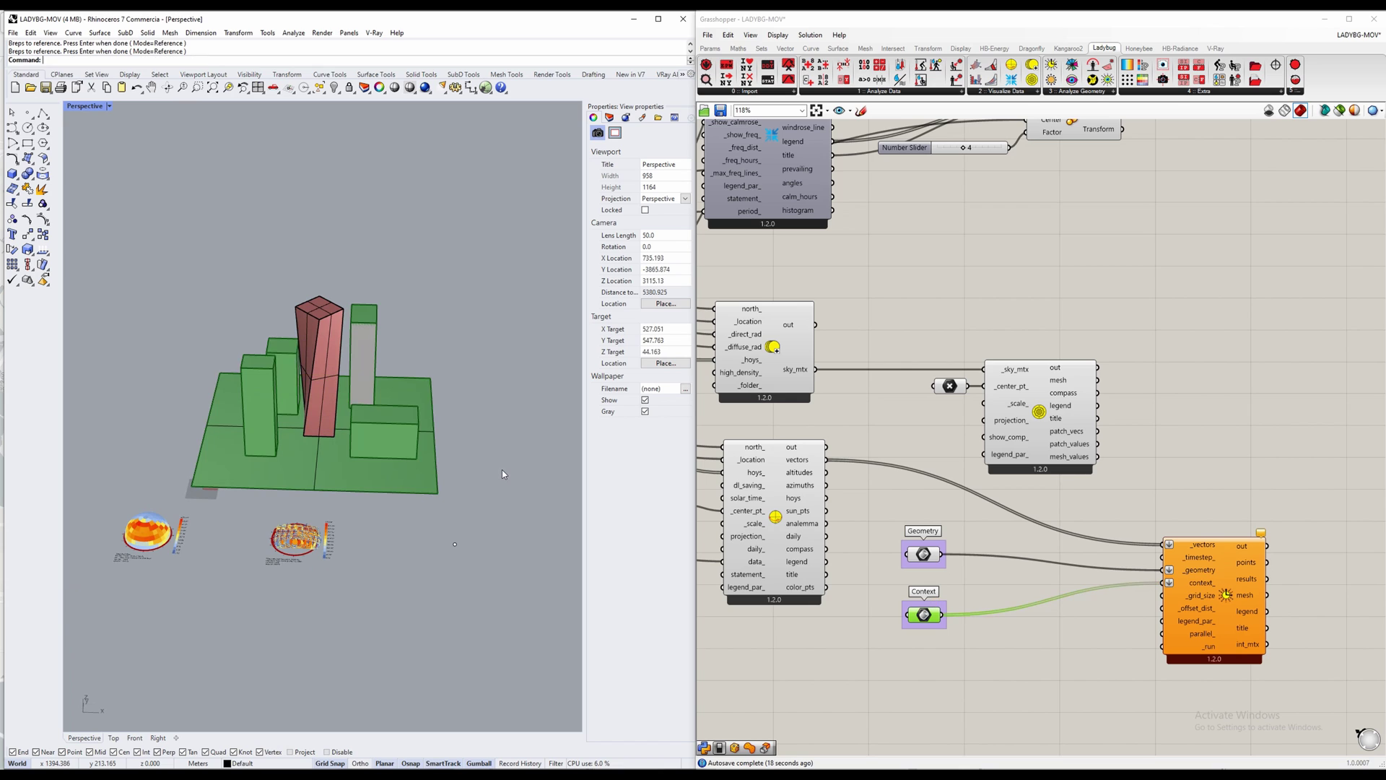
pyautogui.click(970, 617)
# Step: Add a number slider with the value 10 below the Context group and connect it to the _grid_size input of LB Direct Sun Hours
pyautogui.moveTo(974, 615); pyautogui.dragTo(937, 593, button='right')
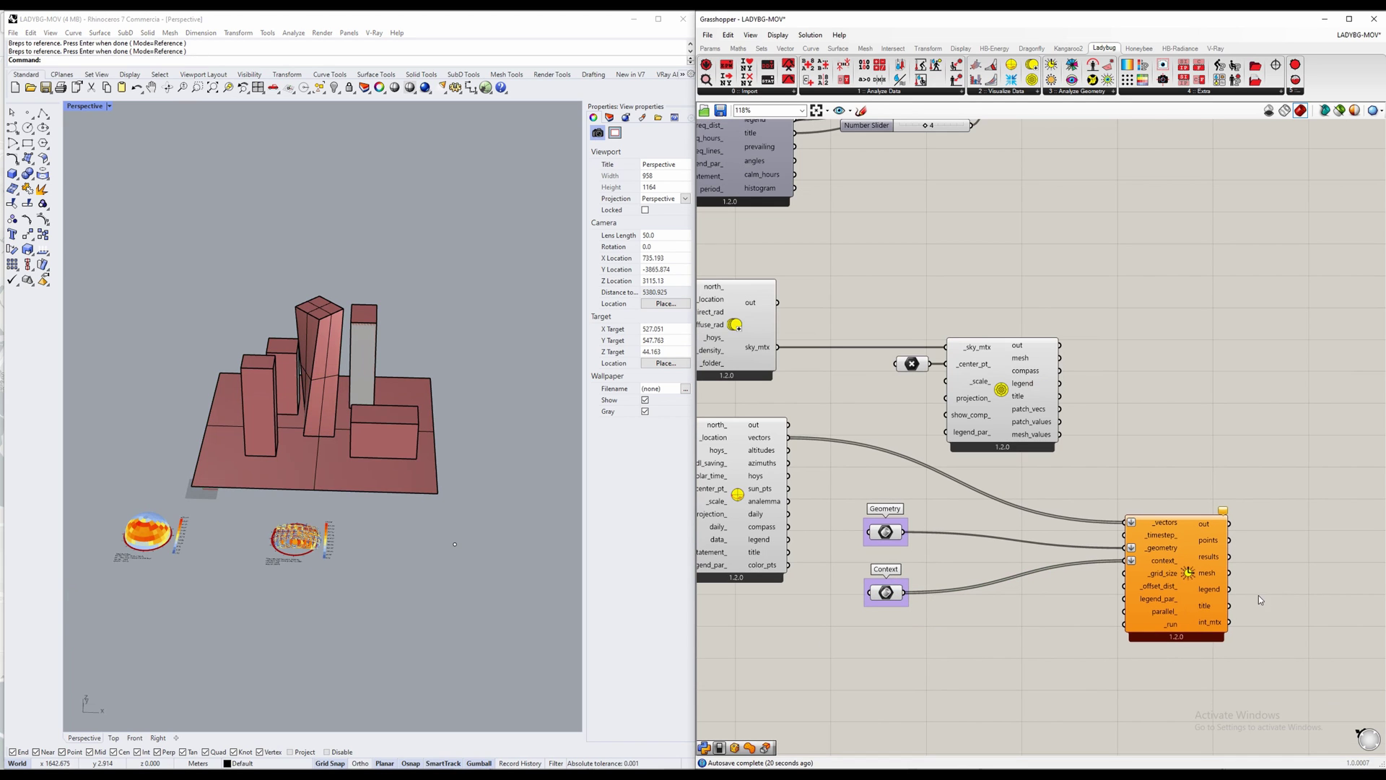
pyautogui.click(1174, 590)
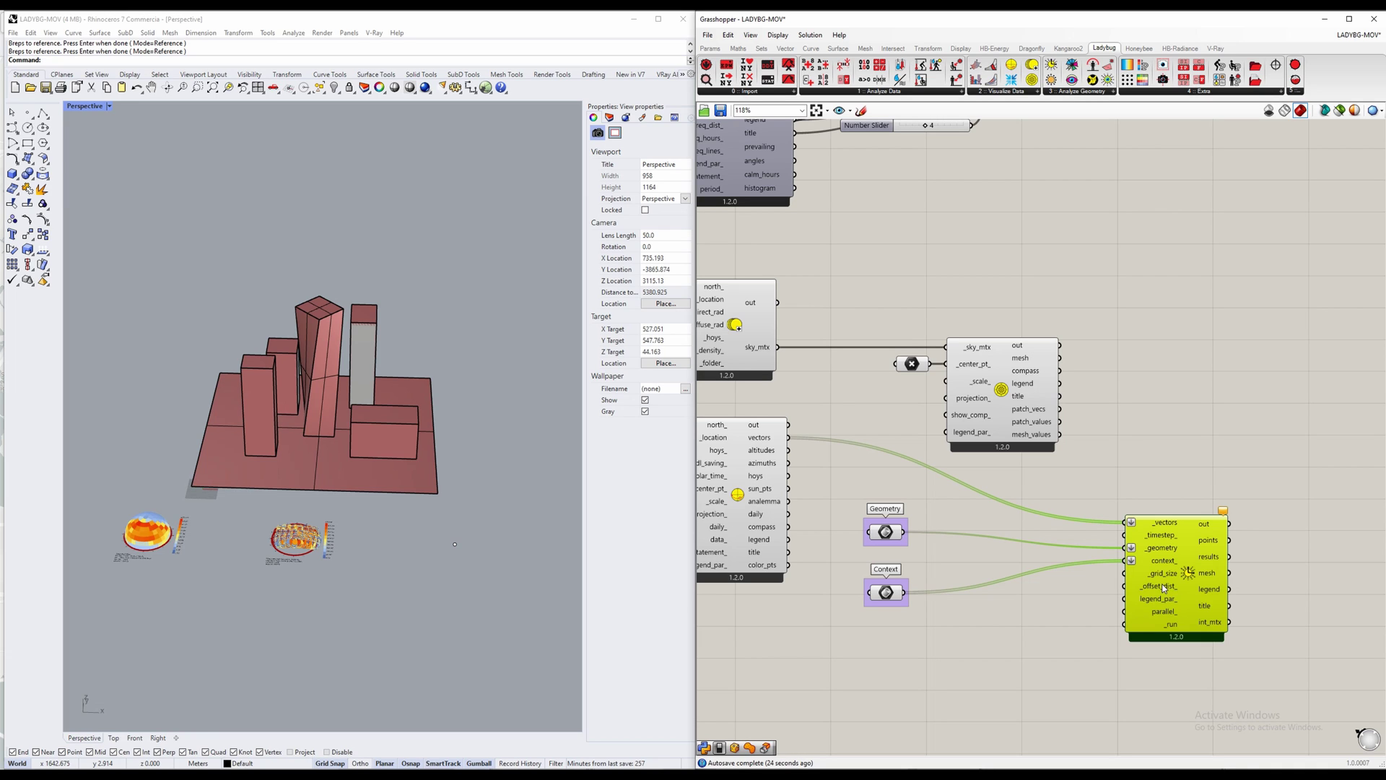
pyautogui.moveTo(1162, 572)
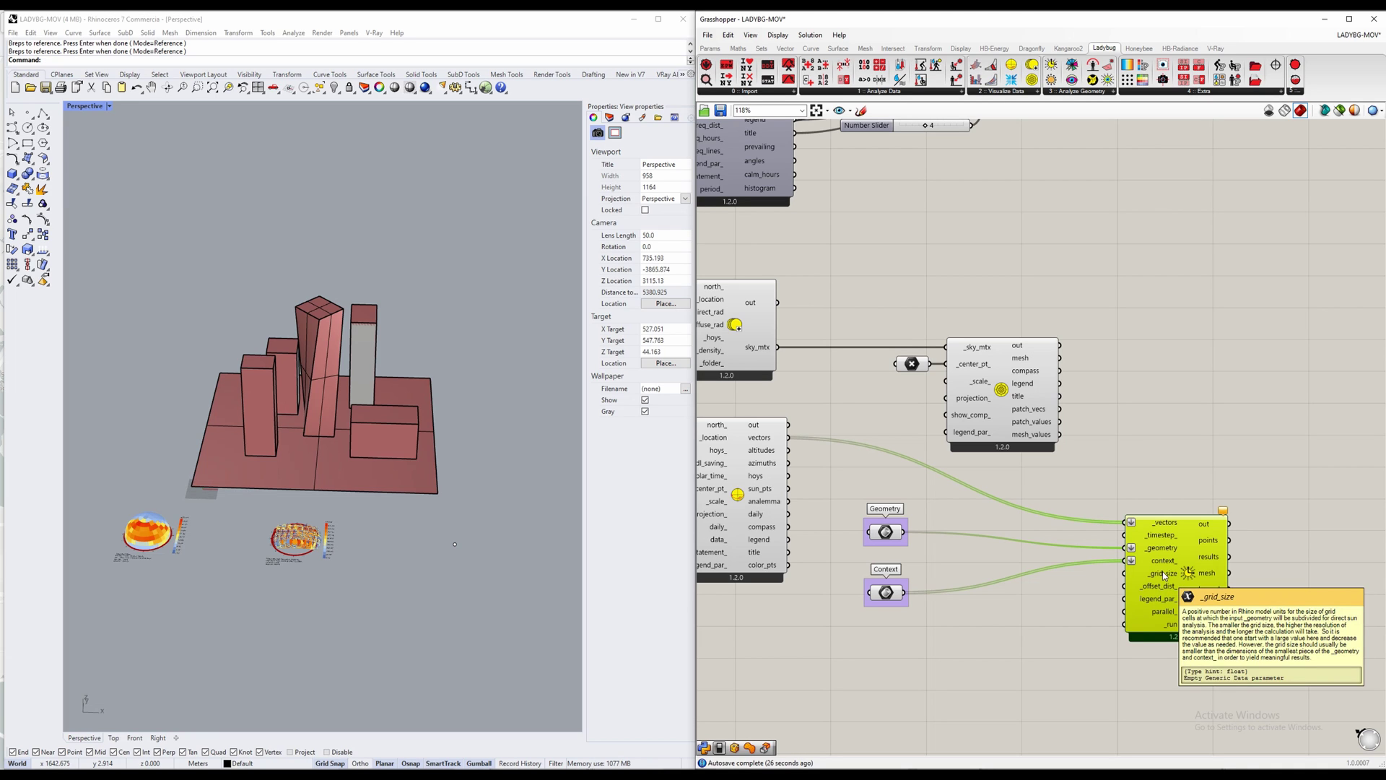
pyautogui.doubleClick(976, 637)
pyautogui.write('10')
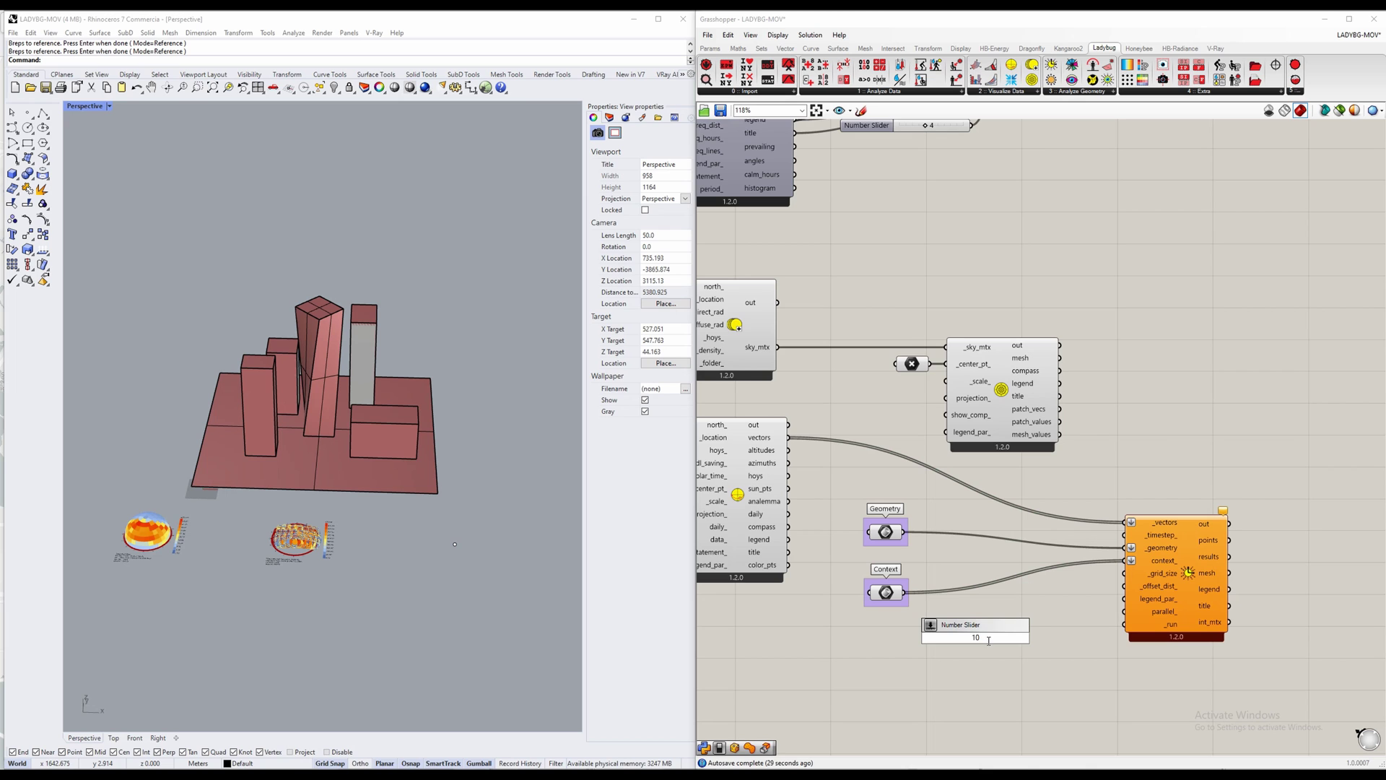
pyautogui.press('Return')
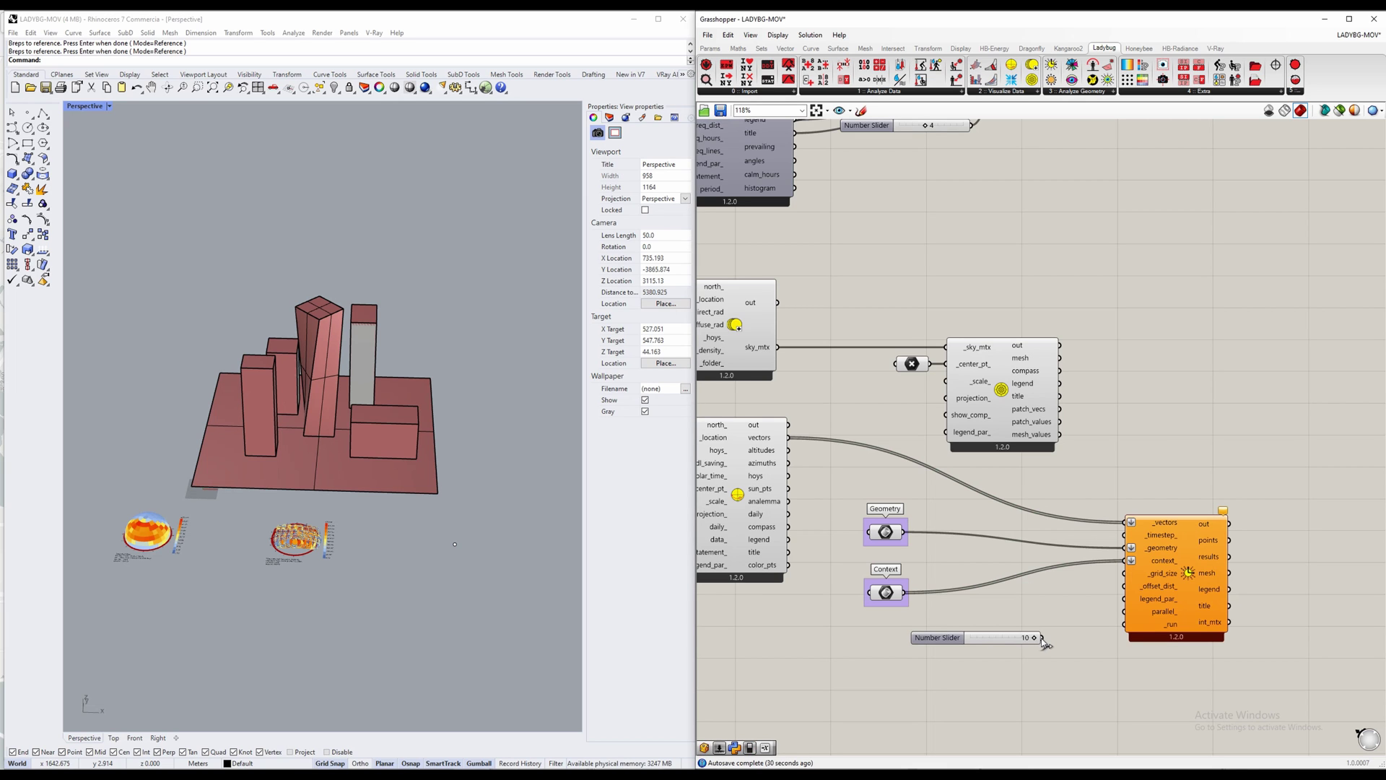
pyautogui.moveTo(1041, 638); pyautogui.dragTo(1130, 573)
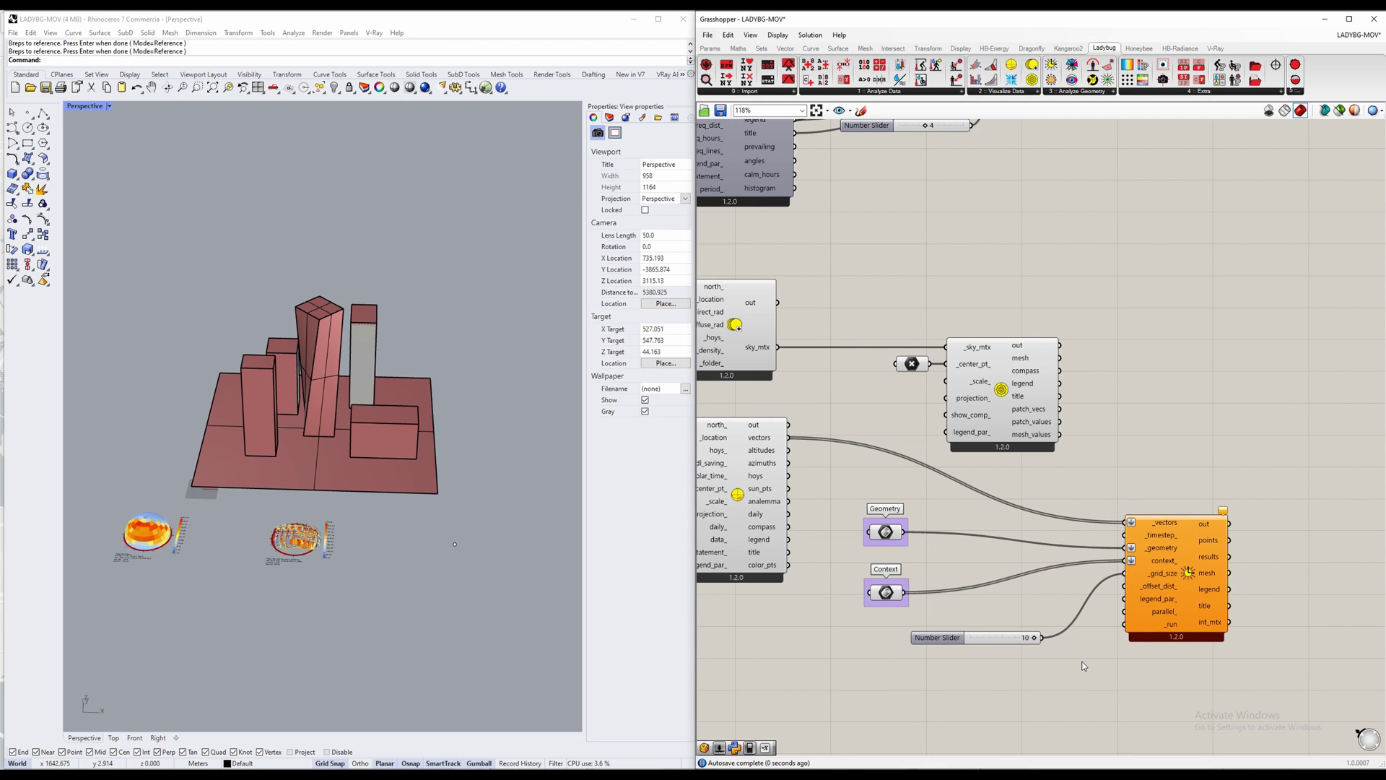
pyautogui.scroll(2, 1083, 665)
pyautogui.click(1001, 635)
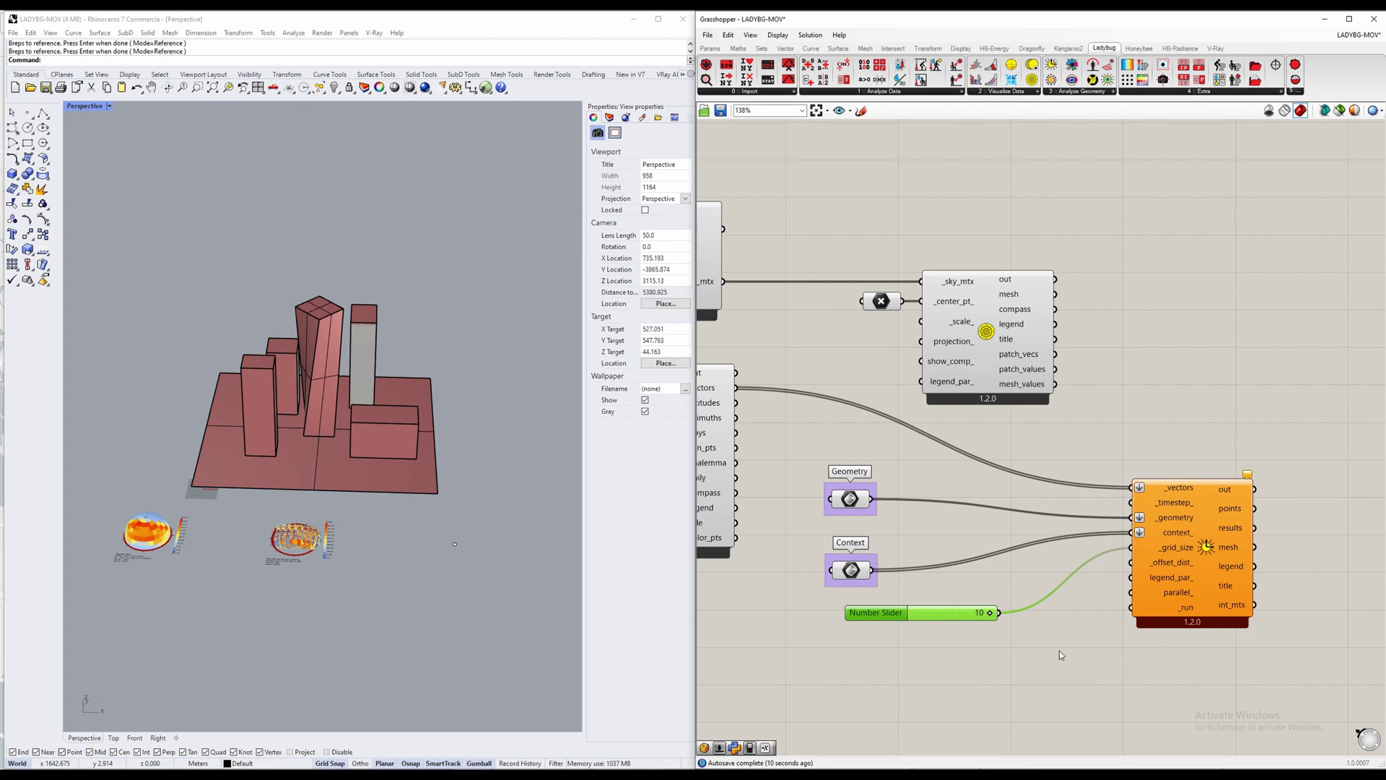
# Step: Add a Boolean Toggle below the grid size slider and connect it to the _run input of LB Direct Sun Hours
pyautogui.doubleClick(926, 709)
pyautogui.write('boo')
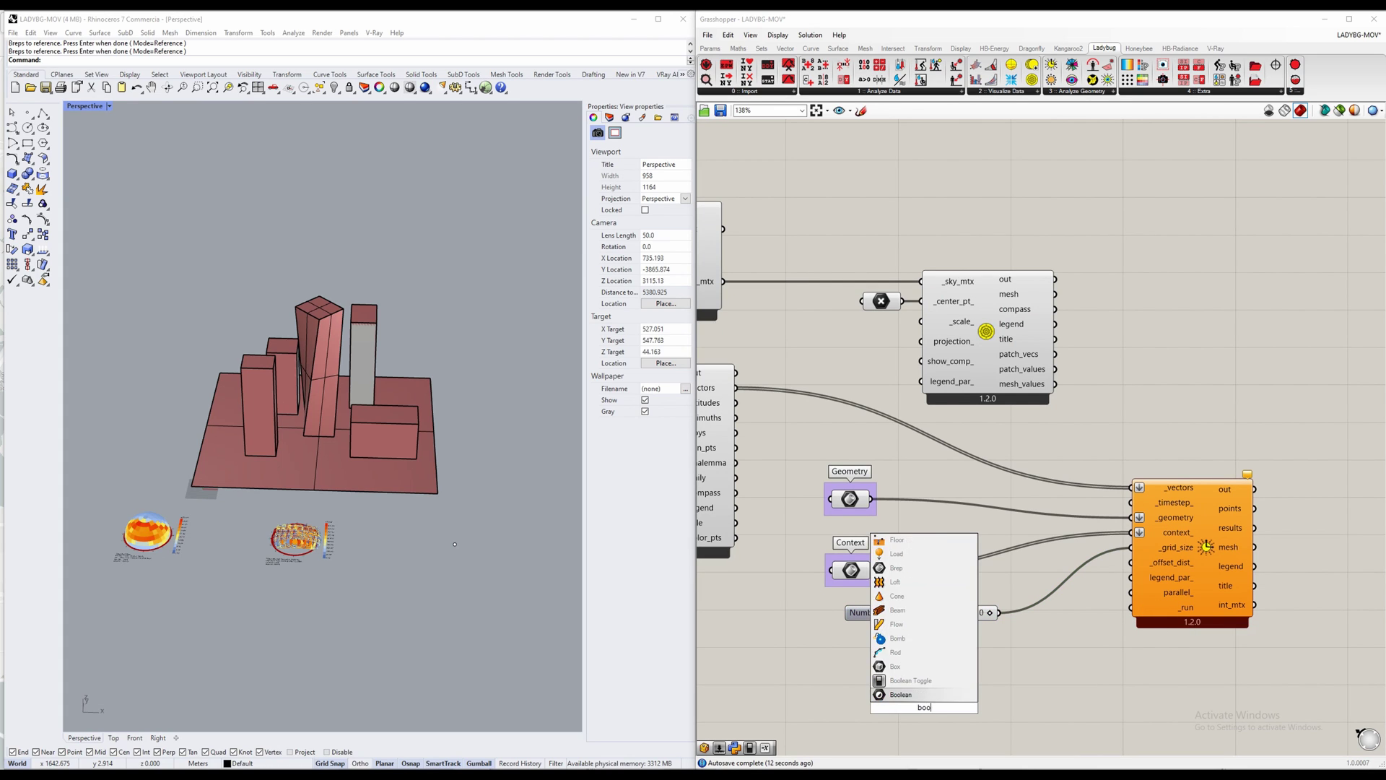
pyautogui.write('l')
pyautogui.press('Up')
pyautogui.press('Return')
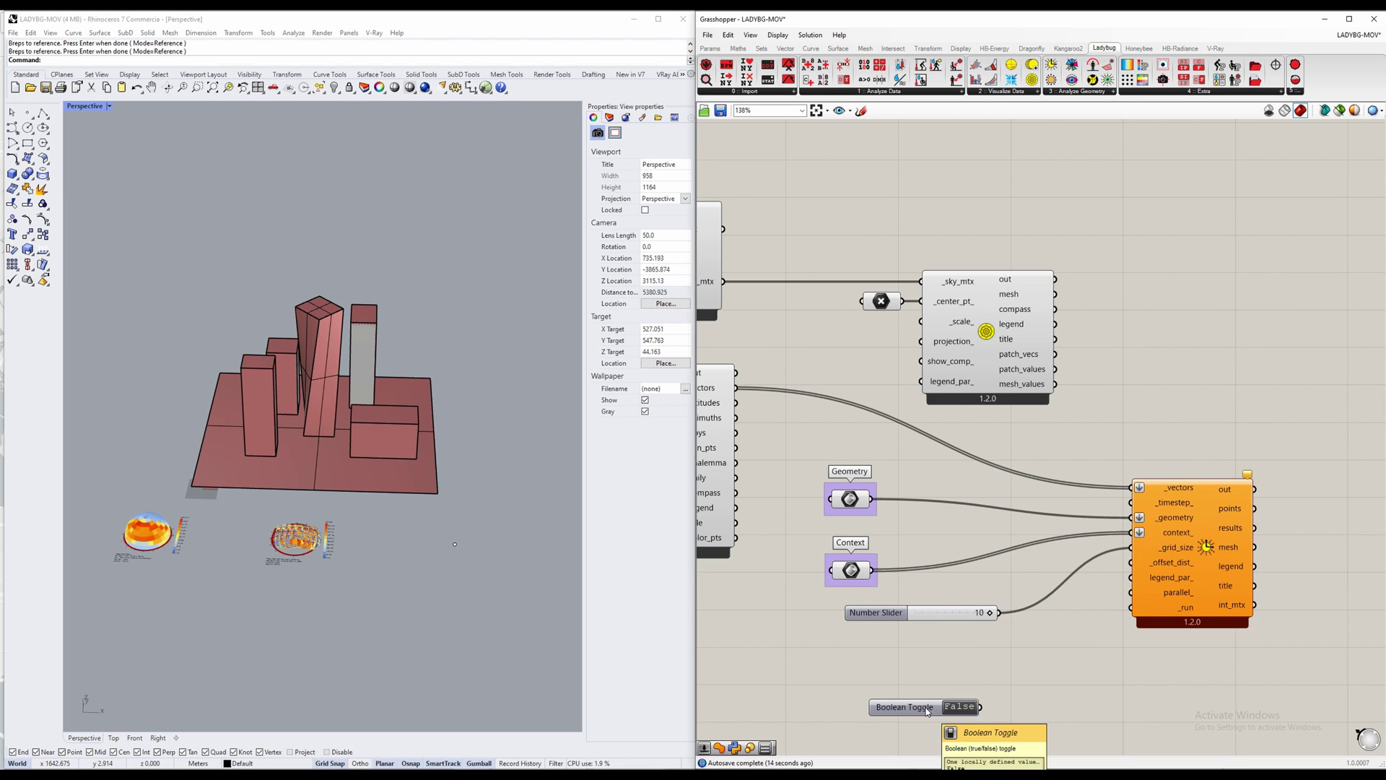
pyautogui.moveTo(980, 708); pyautogui.dragTo(1131, 627)
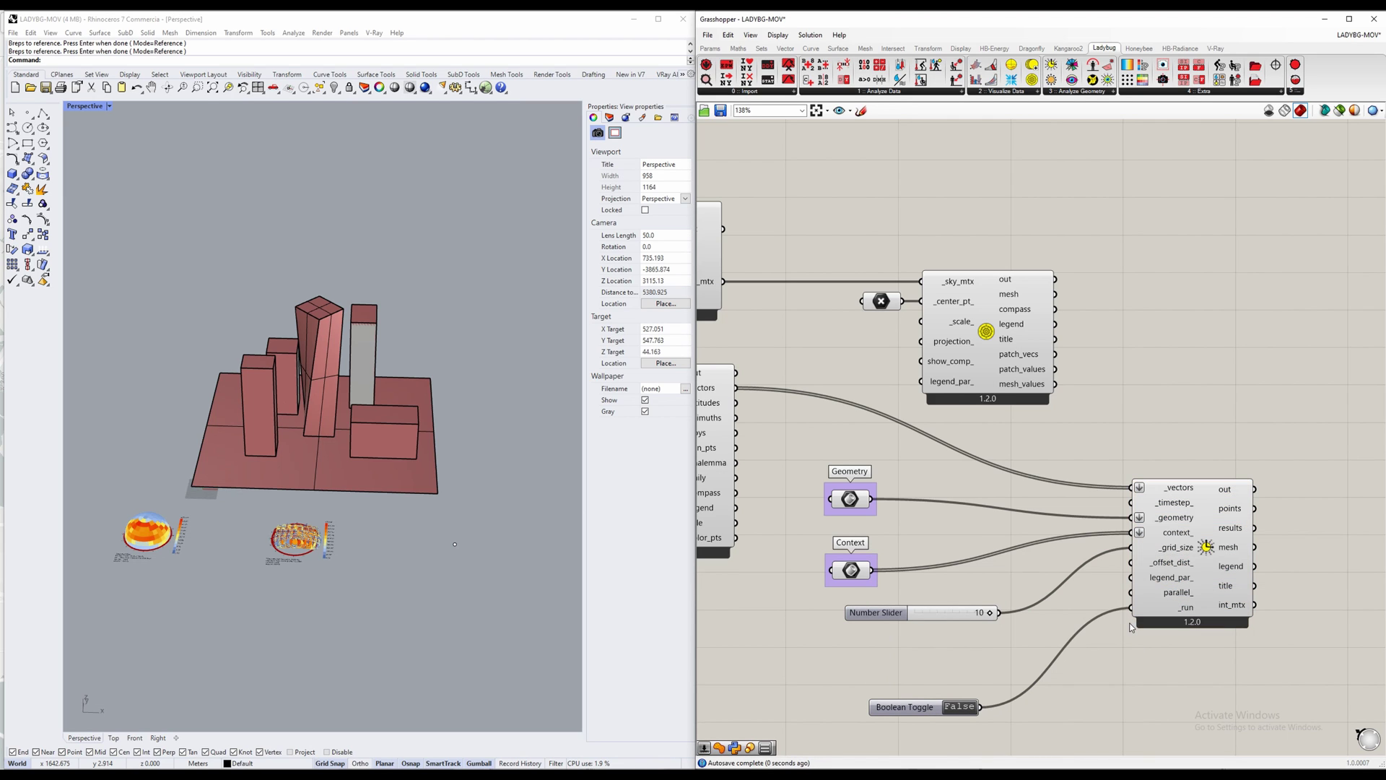
# Step: Move the Boolean Toggle up beneath the grid size slider and set it to True to run the sun hours analysis
pyautogui.moveTo(936, 695); pyautogui.dragTo(980, 649)
pyautogui.moveTo(979, 643); pyautogui.dragTo(979, 648)
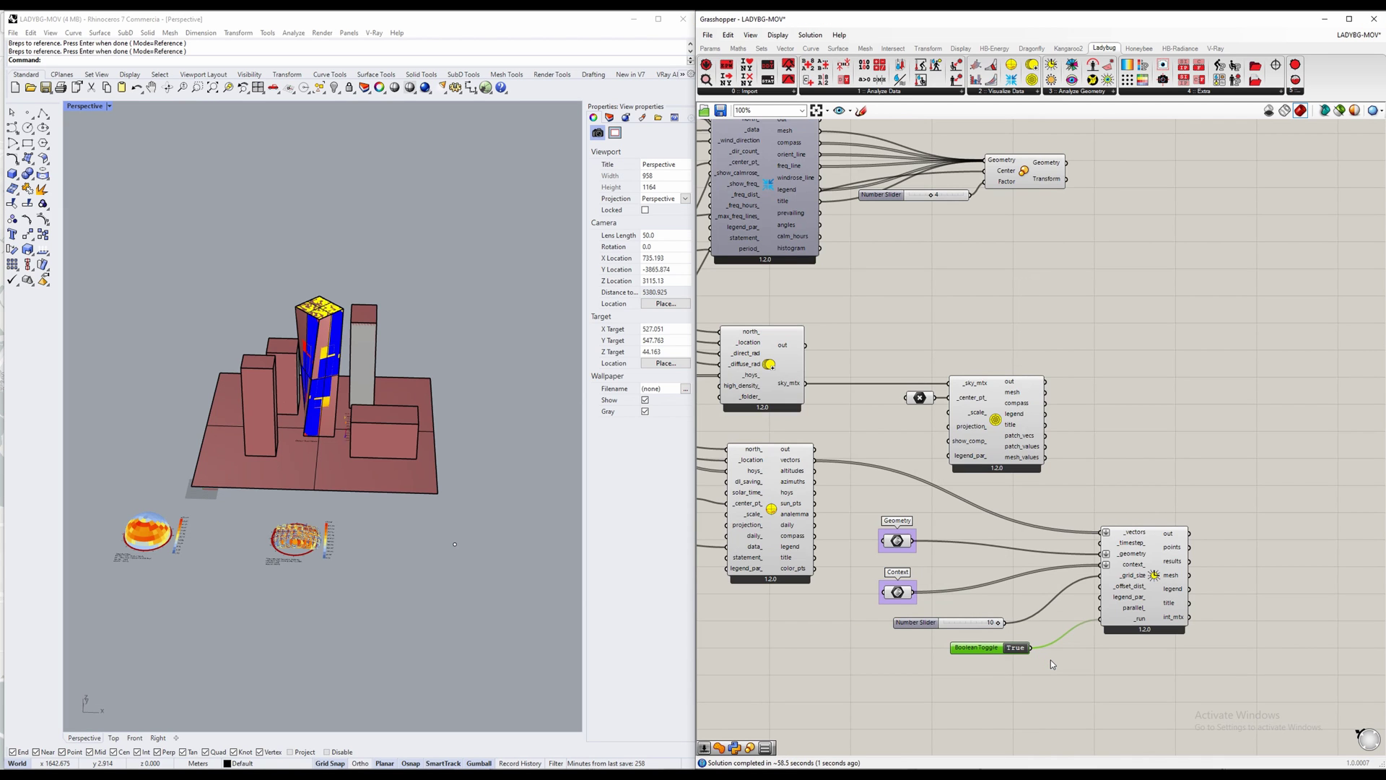
pyautogui.click(975, 668)
pyautogui.moveTo(955, 670); pyautogui.dragTo(977, 664, button='right')
pyautogui.moveTo(286, 278); pyautogui.dragTo(419, 525, button='right')
pyautogui.scroll(4, 420, 525)
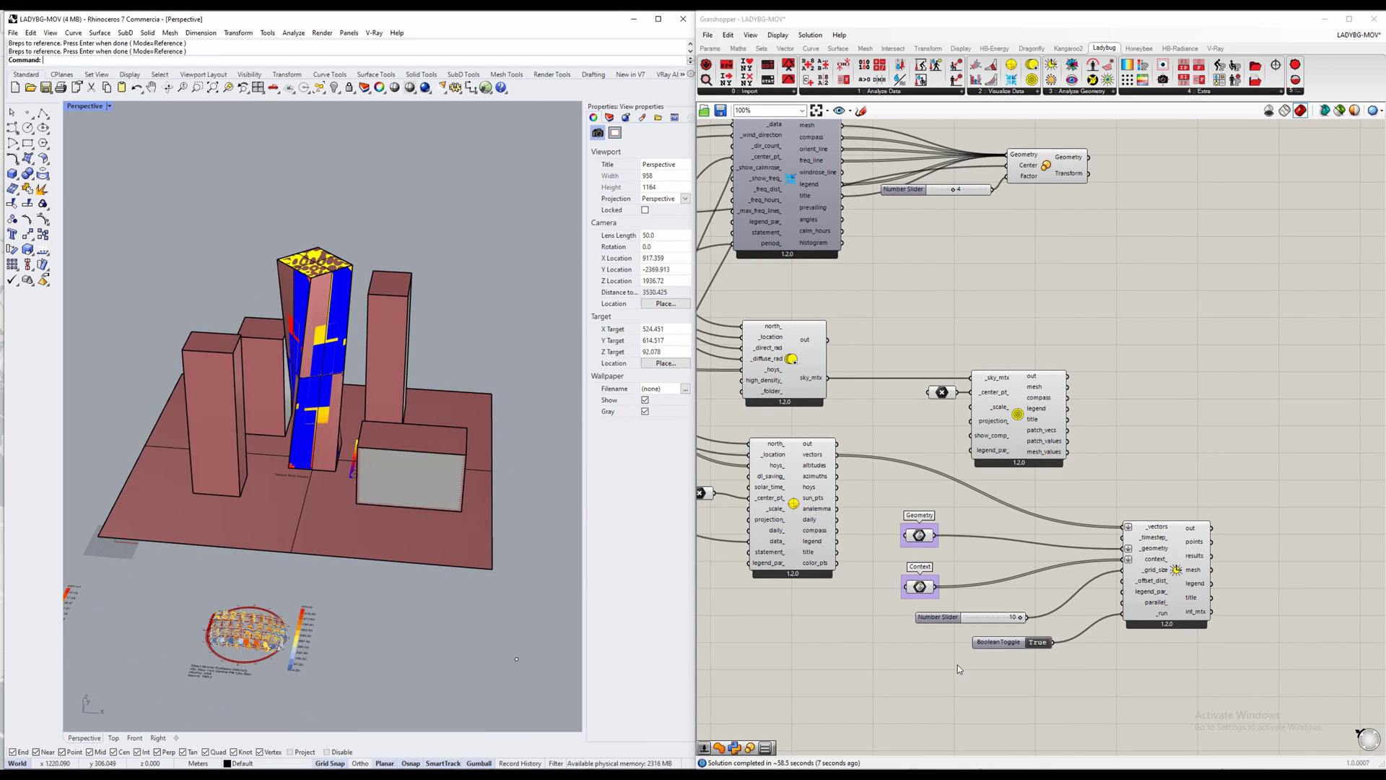
# Step: Set the grid size slider of the direct sun hours analysis to 6
pyautogui.scroll(3, 952, 656)
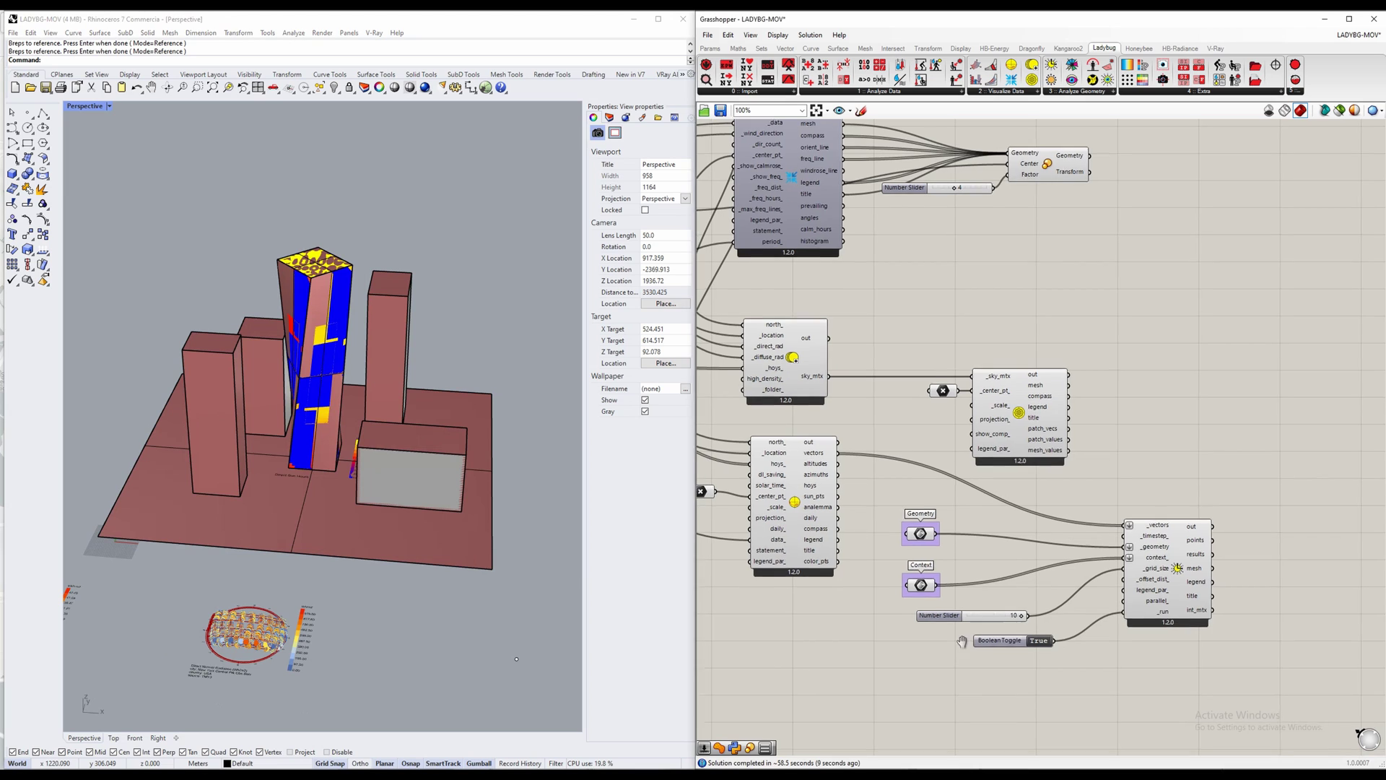
pyautogui.doubleClick(973, 578)
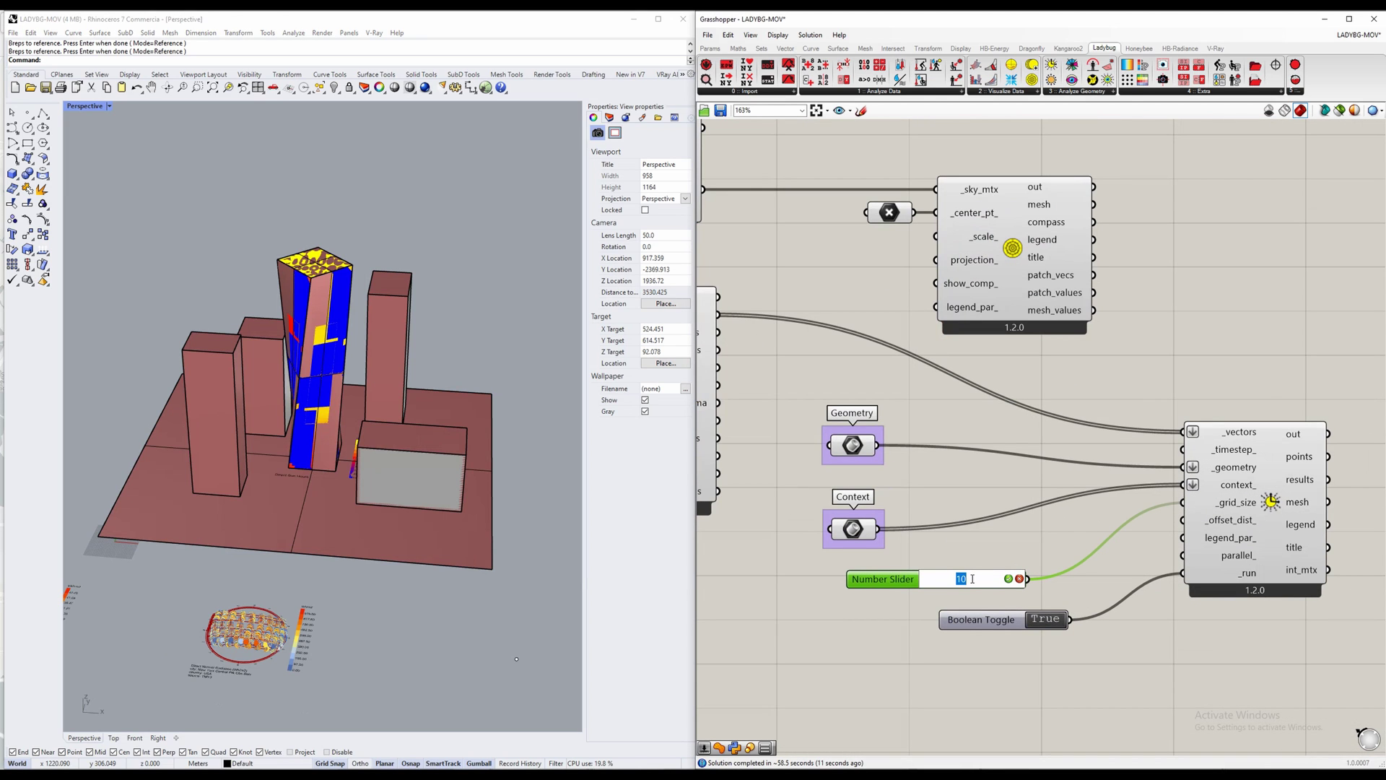
pyautogui.write('6')
pyautogui.press('Return')
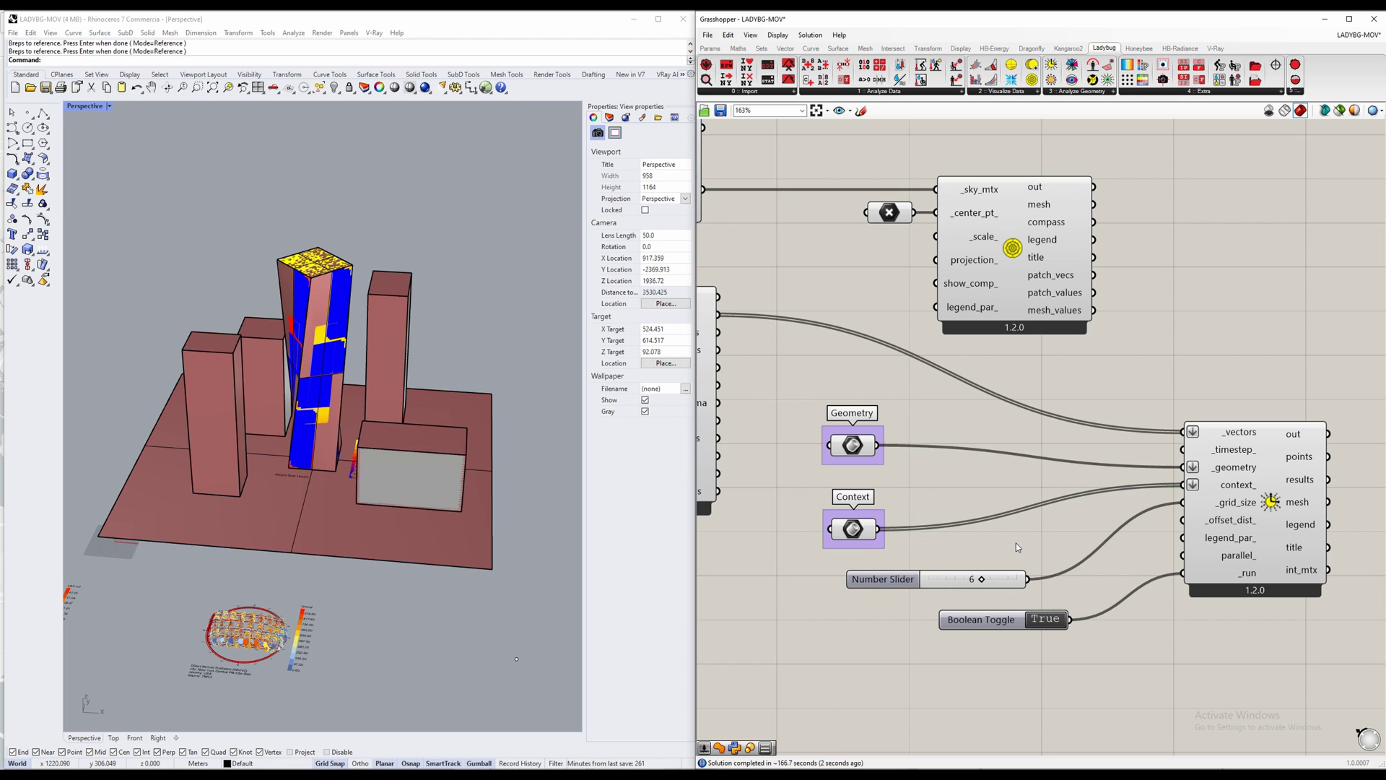
pyautogui.scroll(-4, 1025, 541)
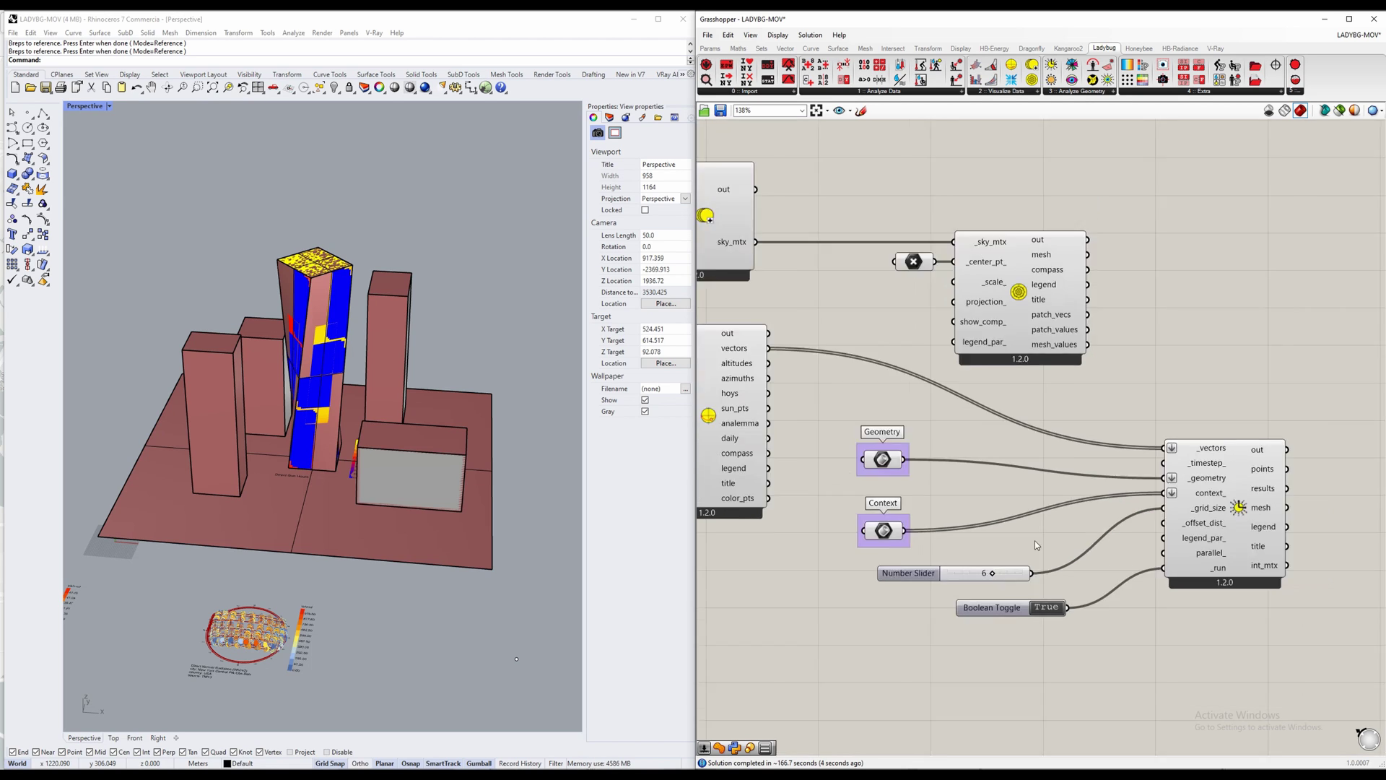
pyautogui.click(1029, 548)
# Step: Add an Orient component and place it to the right of LB Direct Sun Hours, beside its mesh output
pyautogui.scroll(-2, 1080, 567)
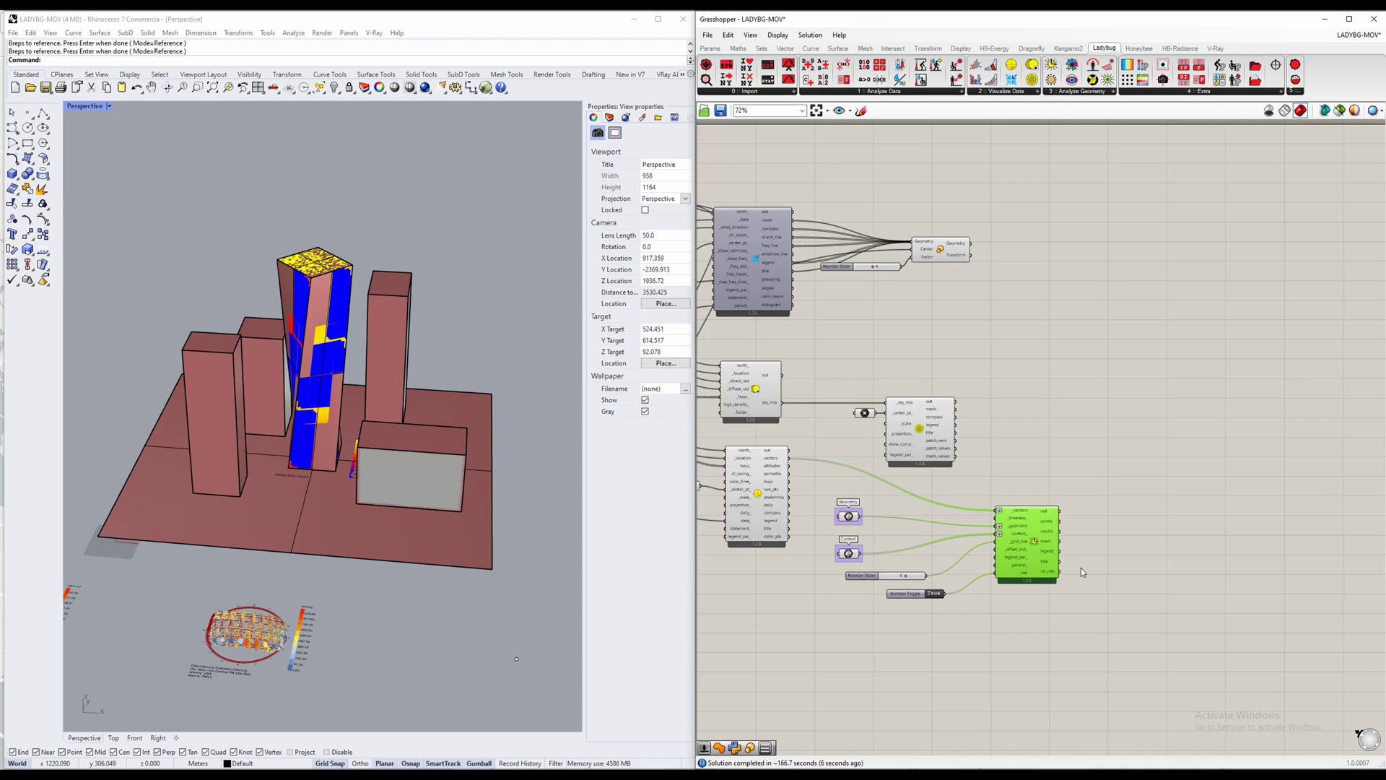
pyautogui.moveTo(1108, 548); pyautogui.dragTo(1097, 535, button='right')
pyautogui.scroll(2, 955, 577)
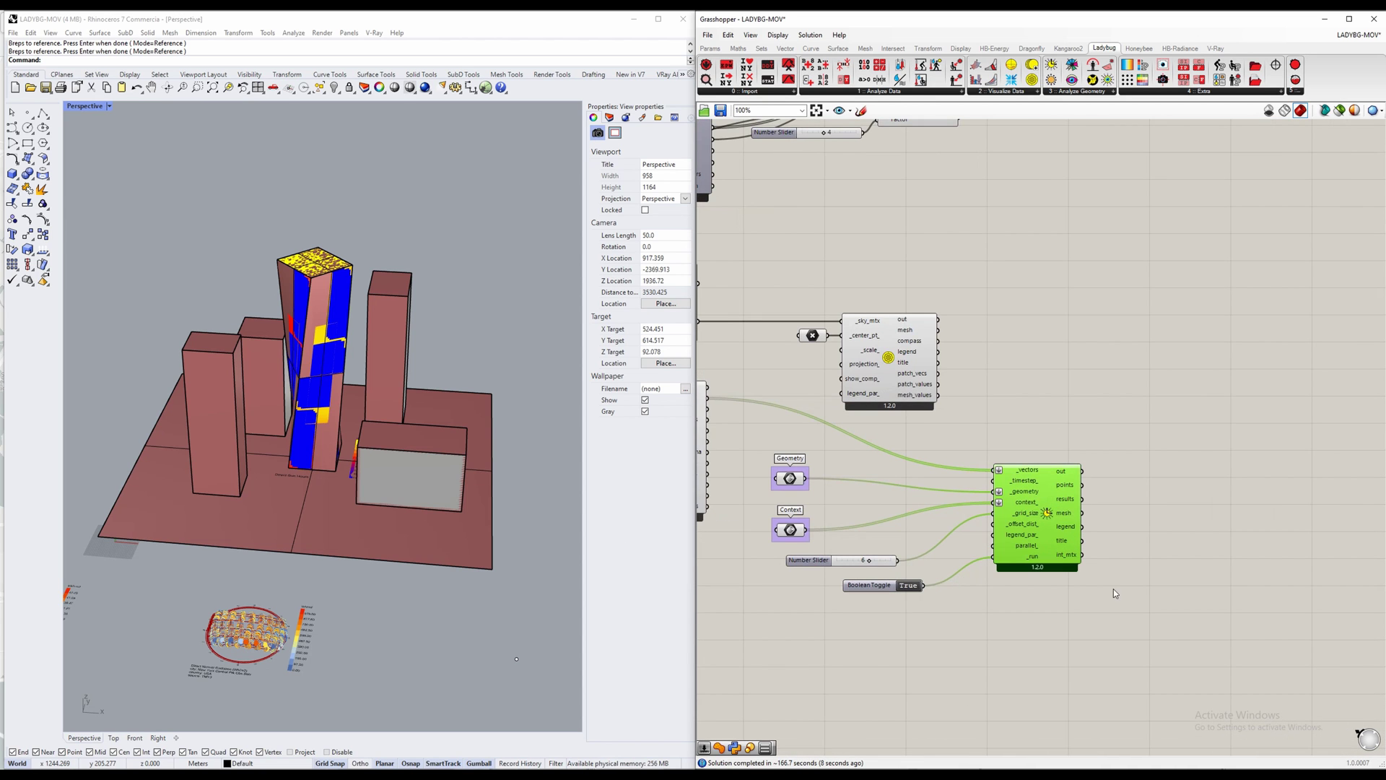
pyautogui.scroll(2, 1142, 526)
pyautogui.doubleClick(1153, 542)
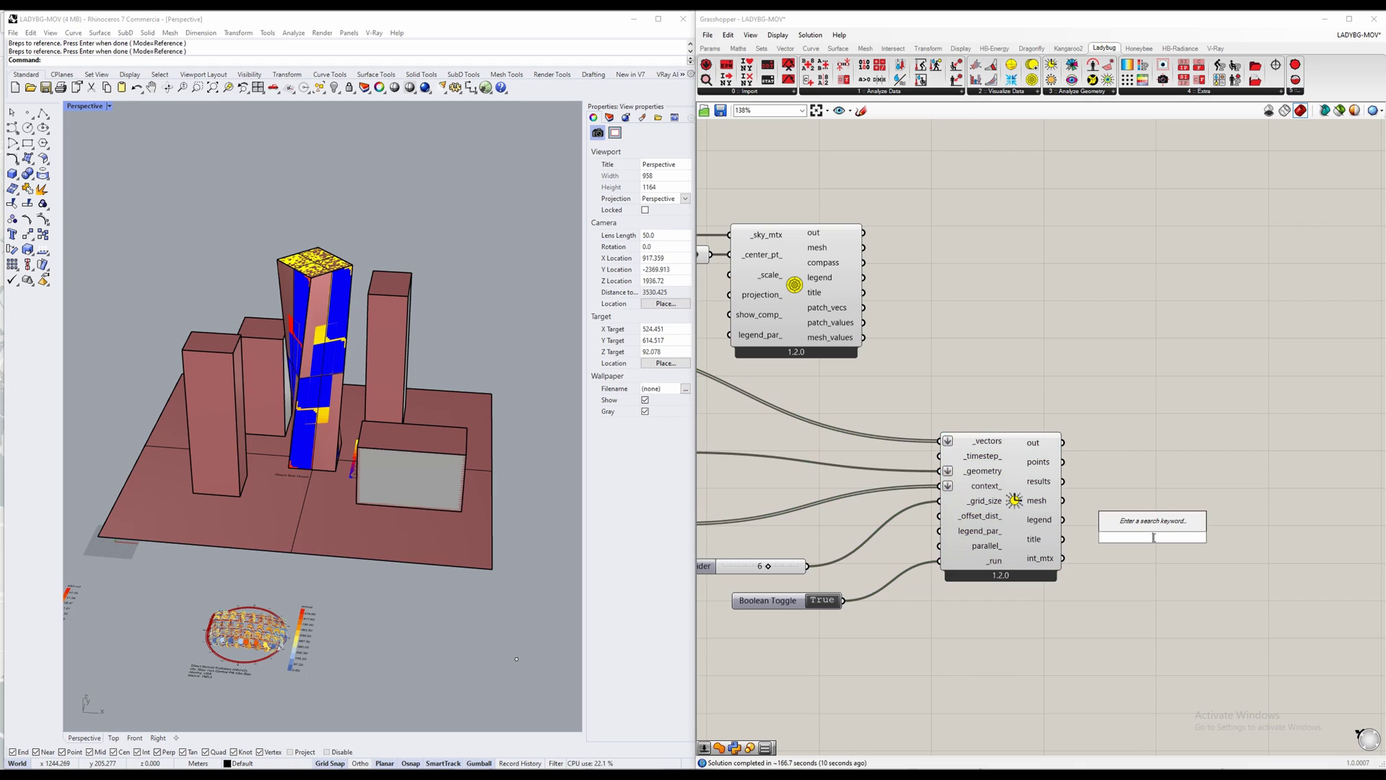
pyautogui.write('orient')
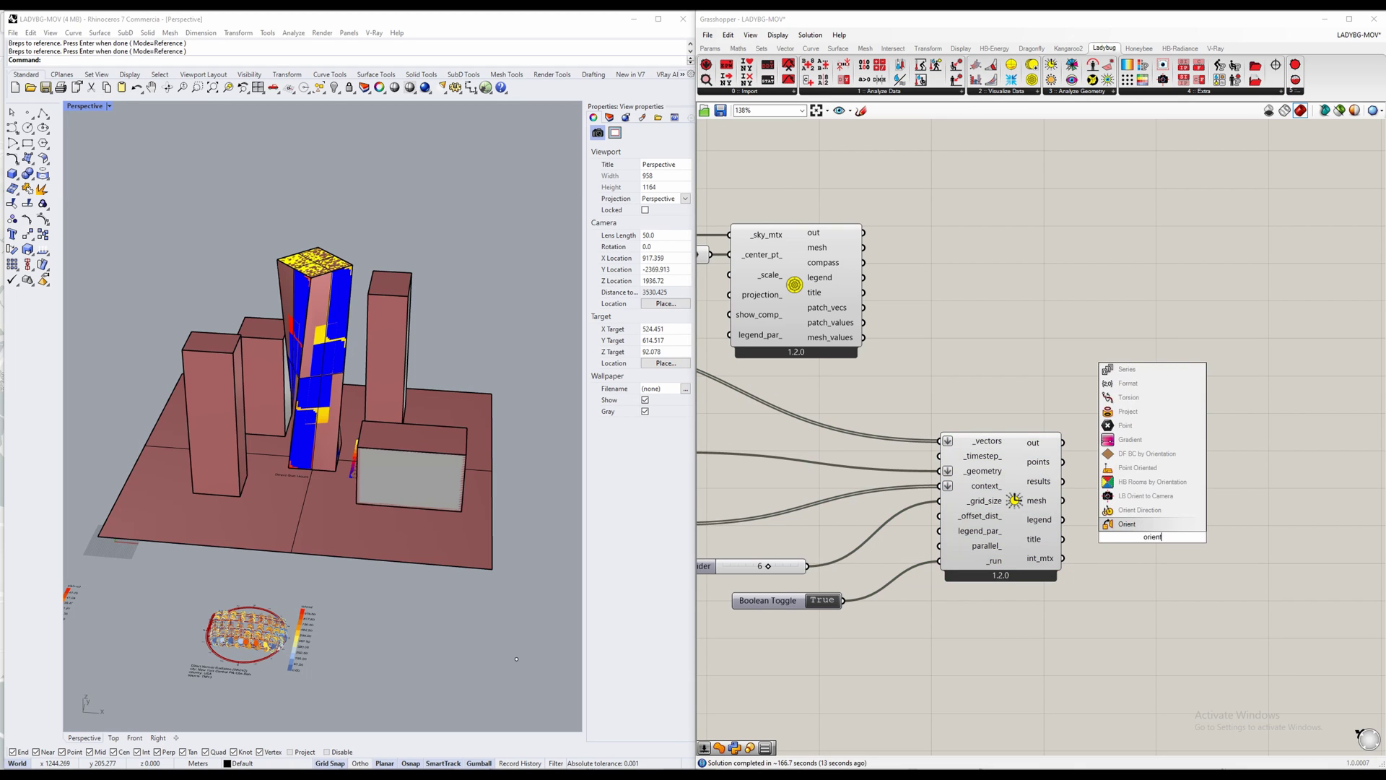
pyautogui.press('Return')
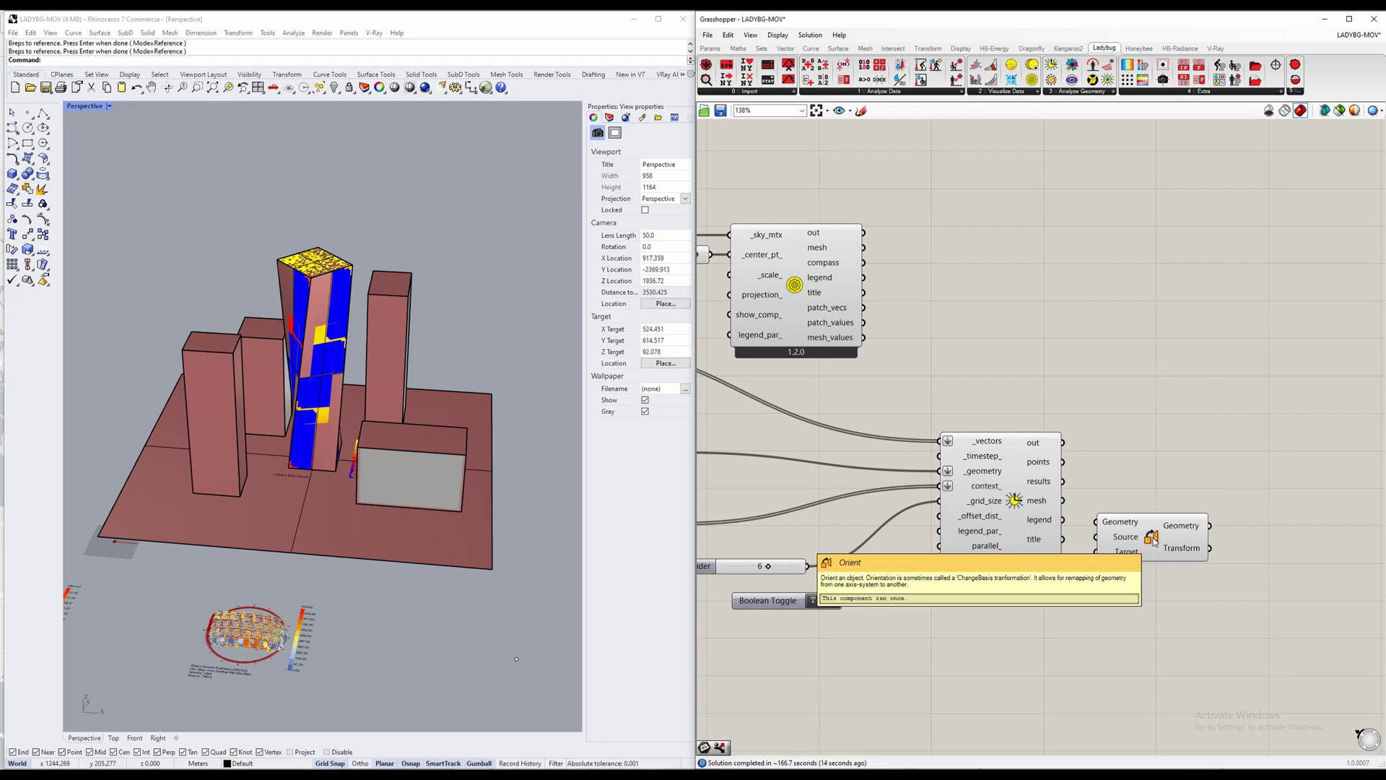
pyautogui.moveTo(1153, 542); pyautogui.dragTo(1182, 530)
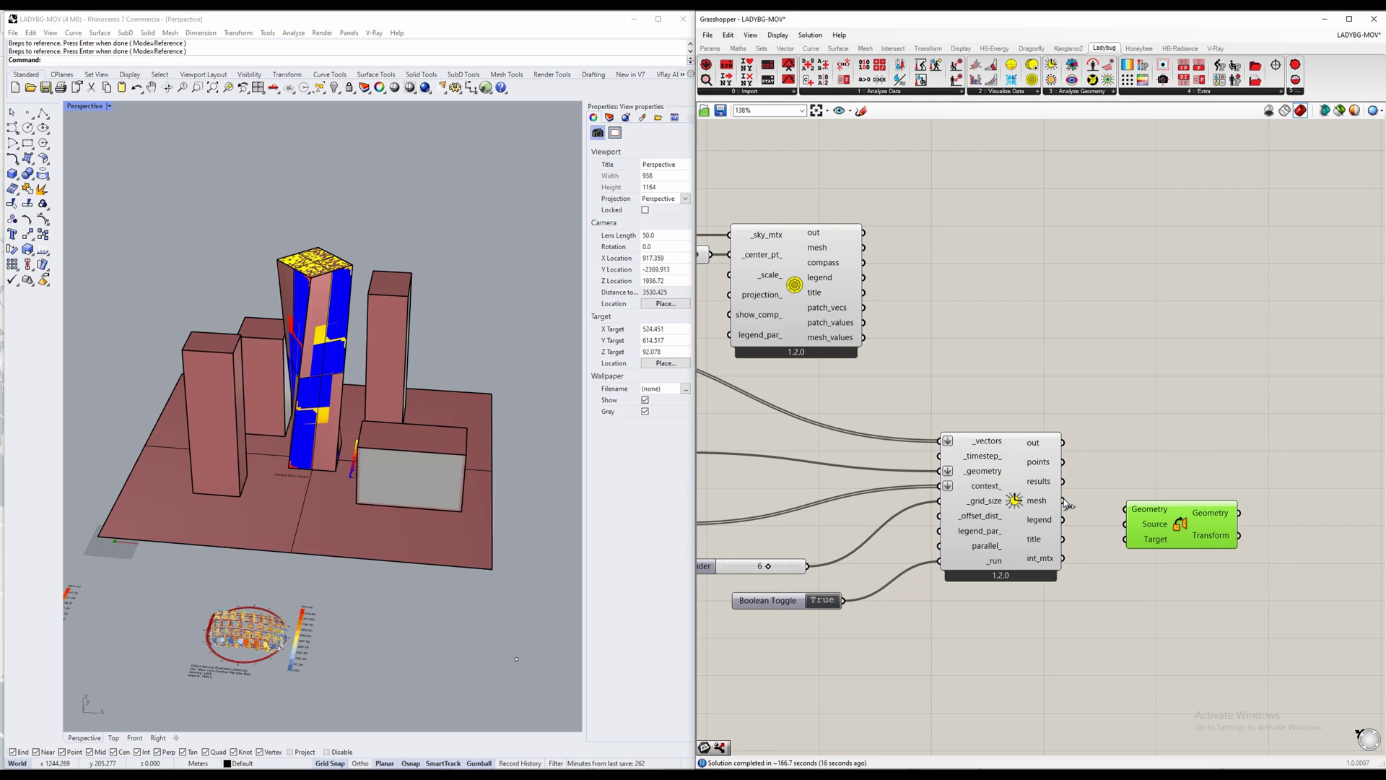
# Step: Connect the mesh, legend and title outputs of LB Direct Sun Hours to the Geometry input of the Orient component
pyautogui.moveTo(1062, 501); pyautogui.dragTo(1269, 543)
pyautogui.scroll(-2, 1230, 560)
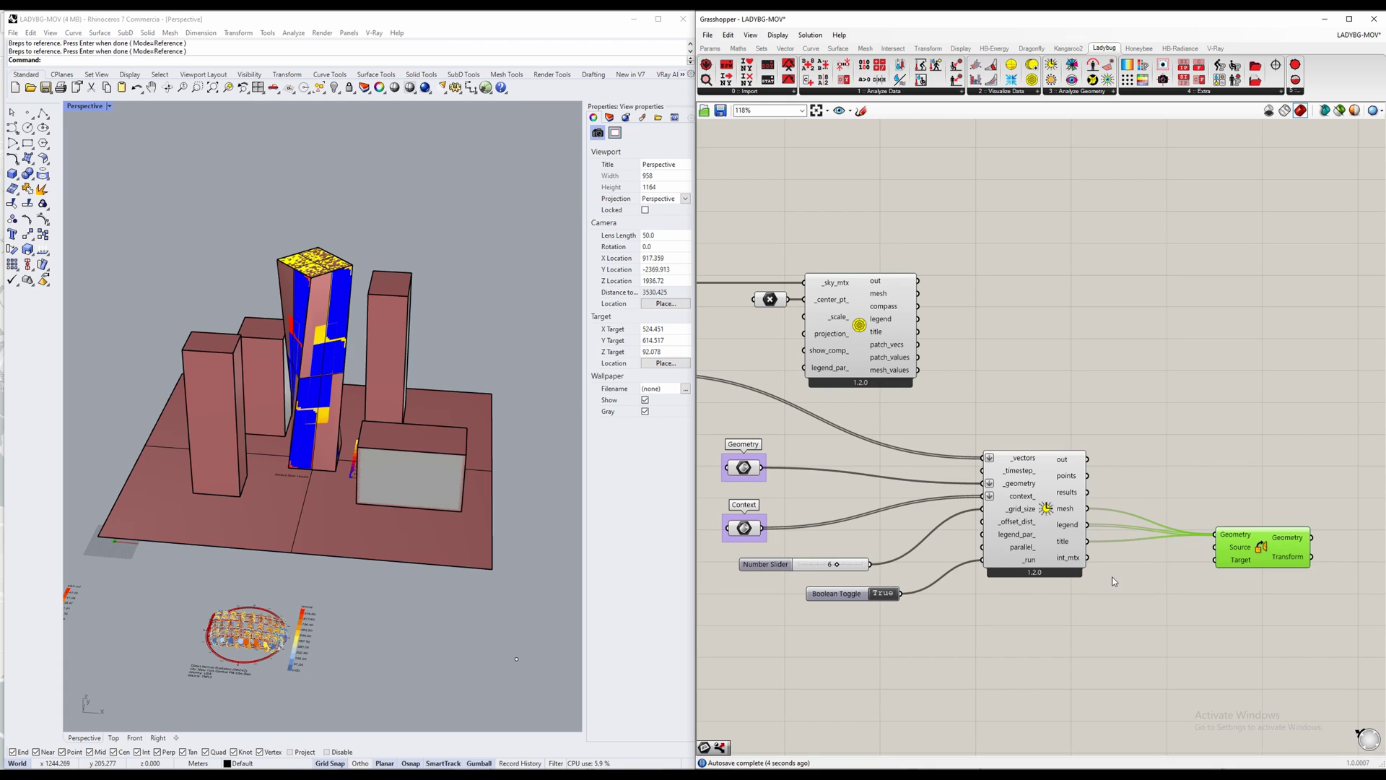
# Step: Add a Point parameter below LB Direct Sun Hours and set it to one point at the centre of the tower's base
pyautogui.doubleClick(1132, 622)
pyautogui.write('point')
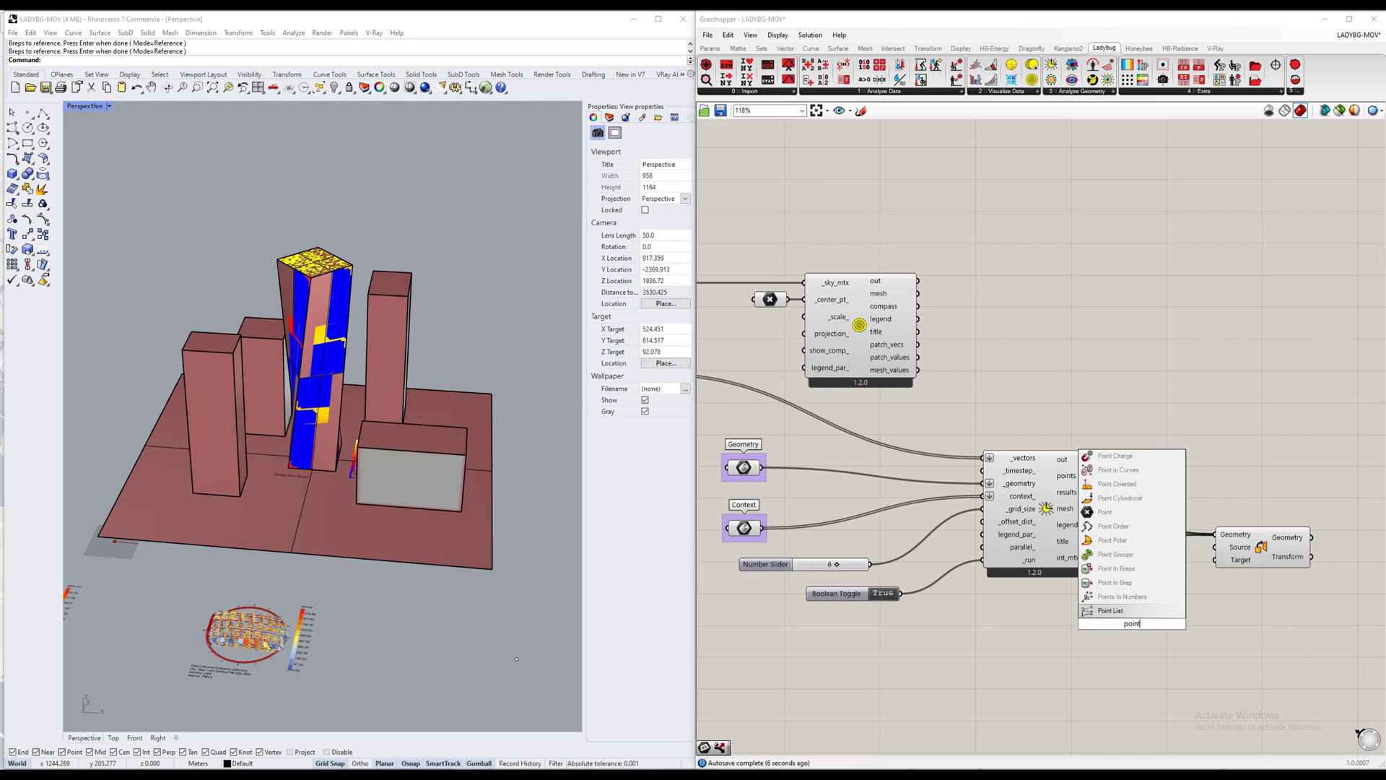
pyautogui.press('Return')
pyautogui.rightClick(1131, 623)
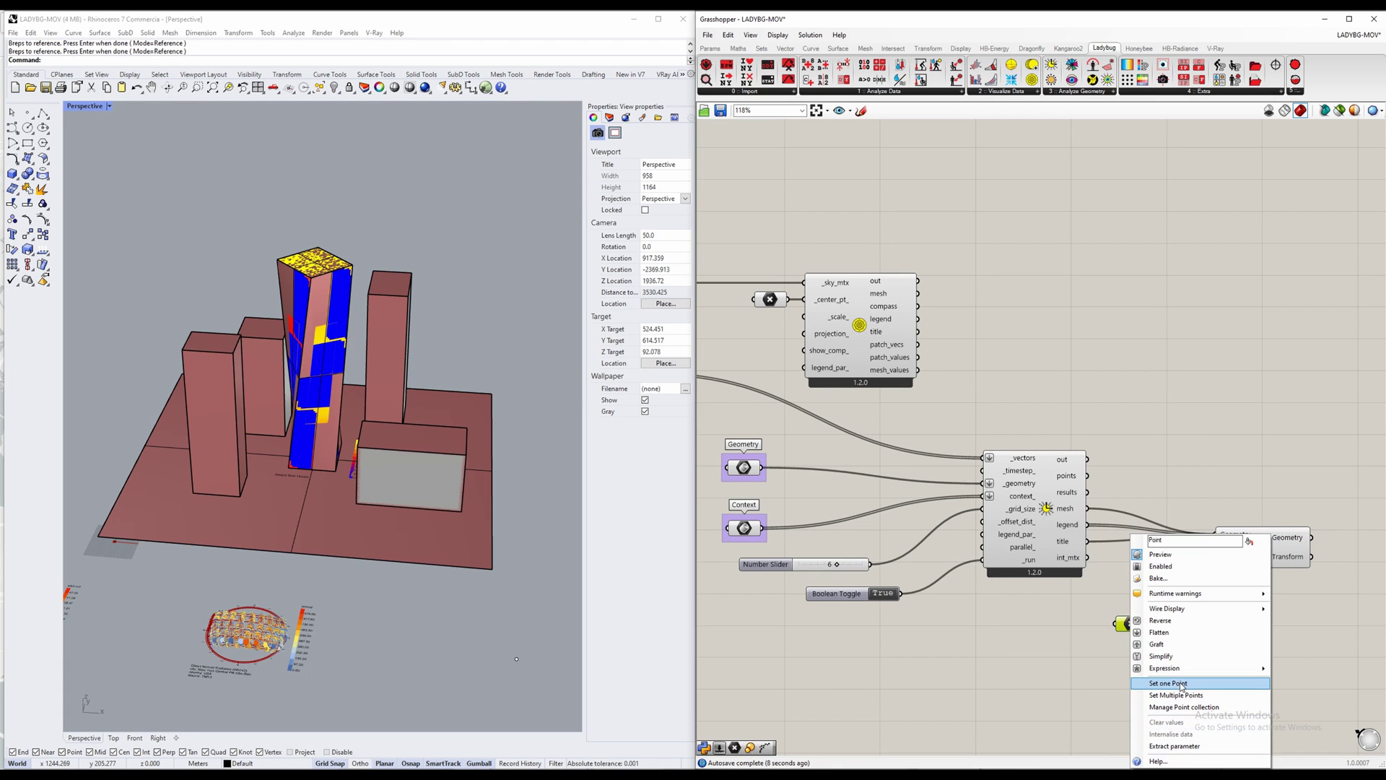
pyautogui.click(1183, 686)
pyautogui.moveTo(311, 555); pyautogui.dragTo(309, 422, button='right')
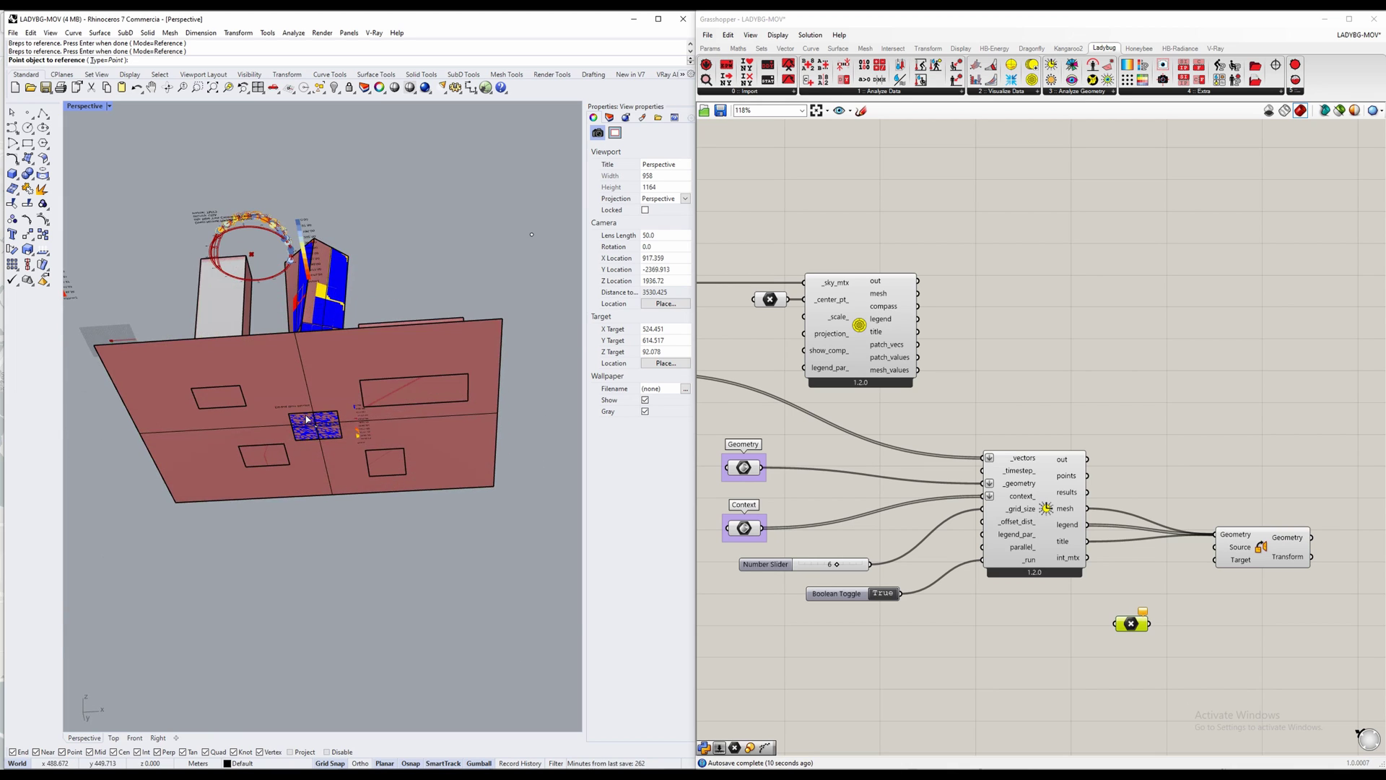
pyautogui.scroll(8, 310, 423)
pyautogui.scroll(2, 336, 434)
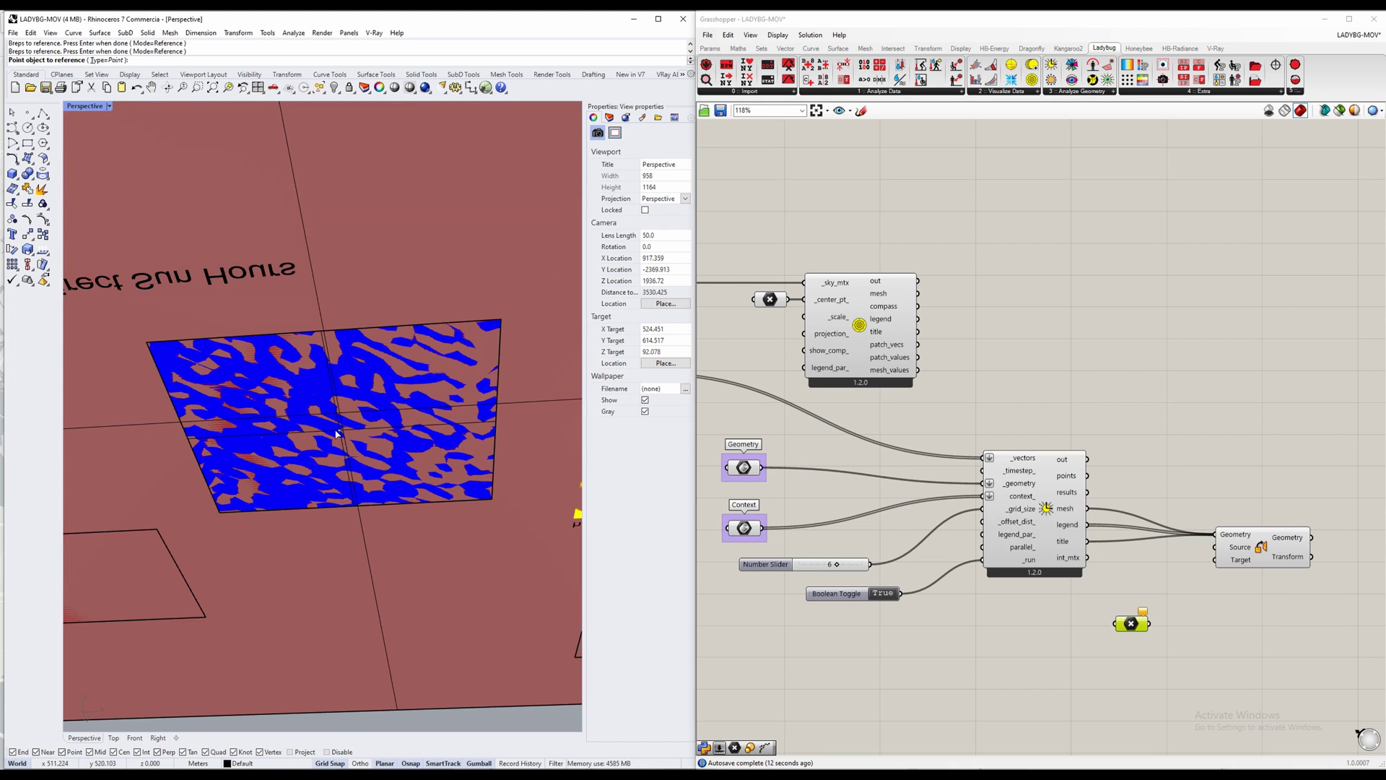
pyautogui.click(339, 433)
pyautogui.click(339, 433)
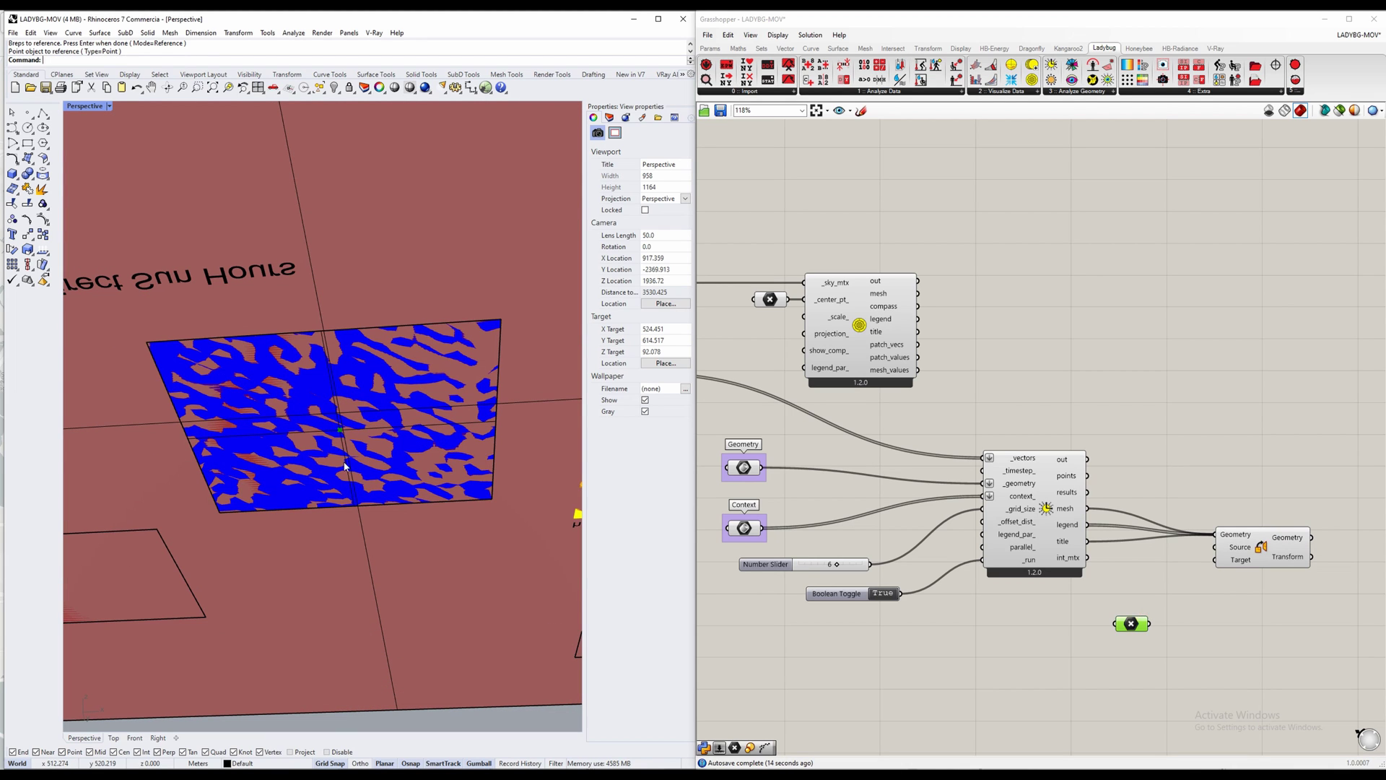
# Step: Connect the tower base Point parameter to the Source input of the Orient component
pyautogui.scroll(-12, 339, 433)
pyautogui.moveTo(338, 435); pyautogui.dragTo(351, 593, button='right')
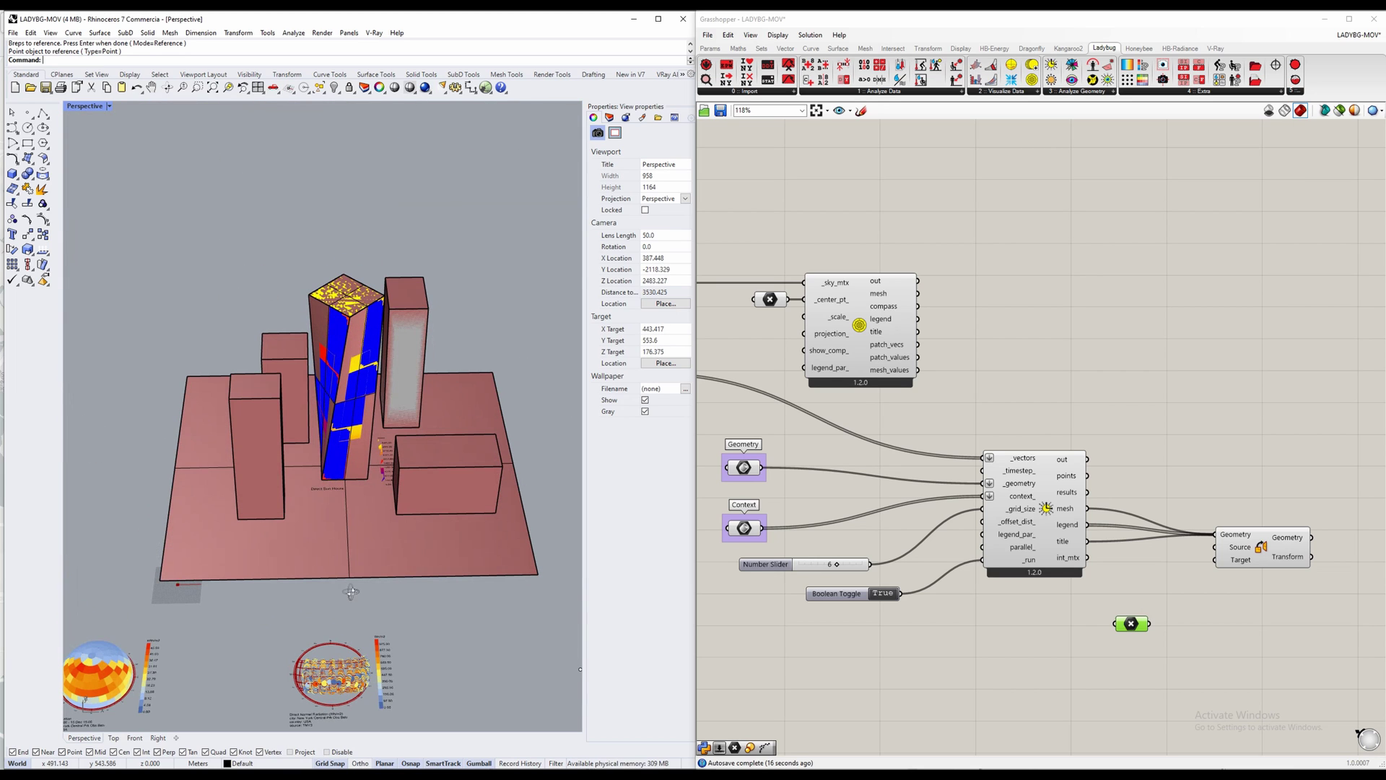
pyautogui.click(1189, 617)
pyautogui.moveTo(1149, 624); pyautogui.dragTo(1215, 560)
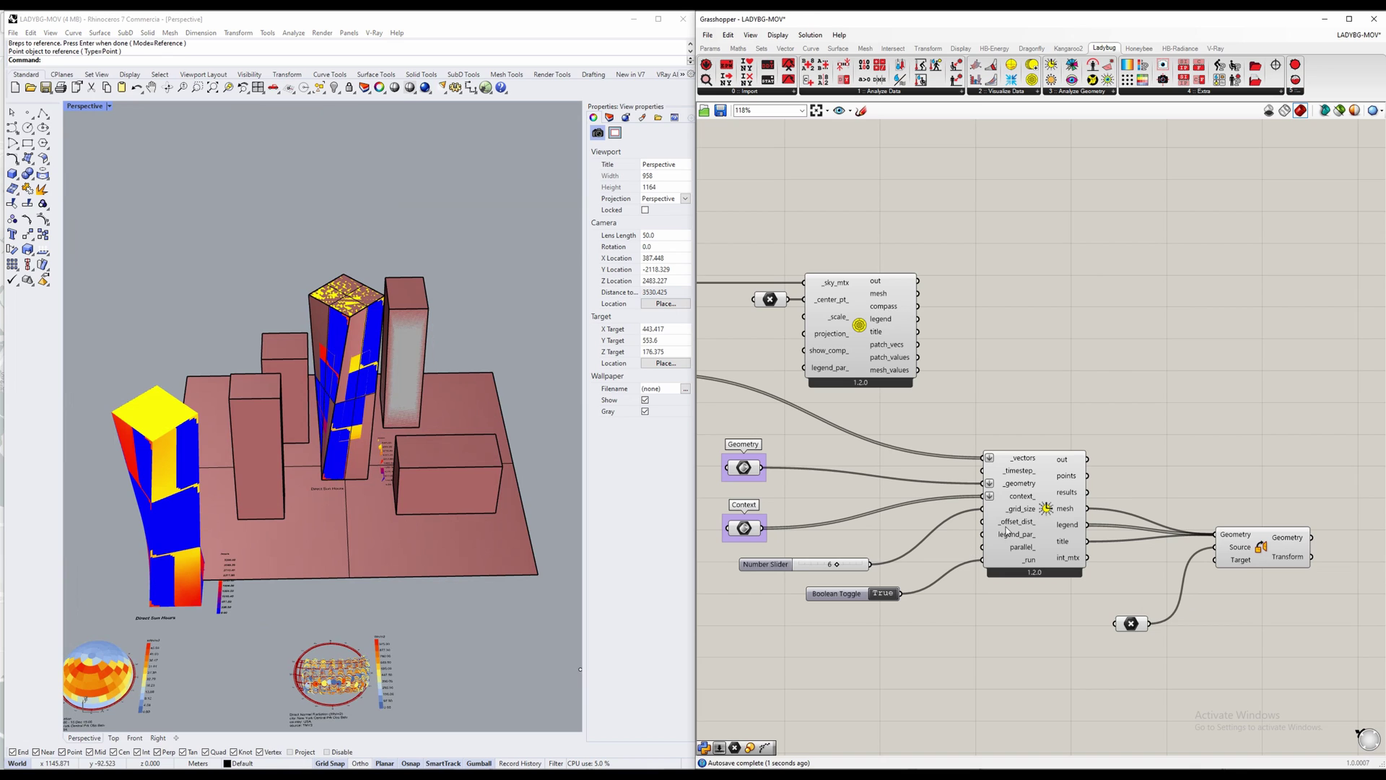
# Step: Add a second Point parameter, reference the point object outside the ground plane beside the charts, and connect it to the Target input of Orient
pyautogui.scroll(-4, 424, 632)
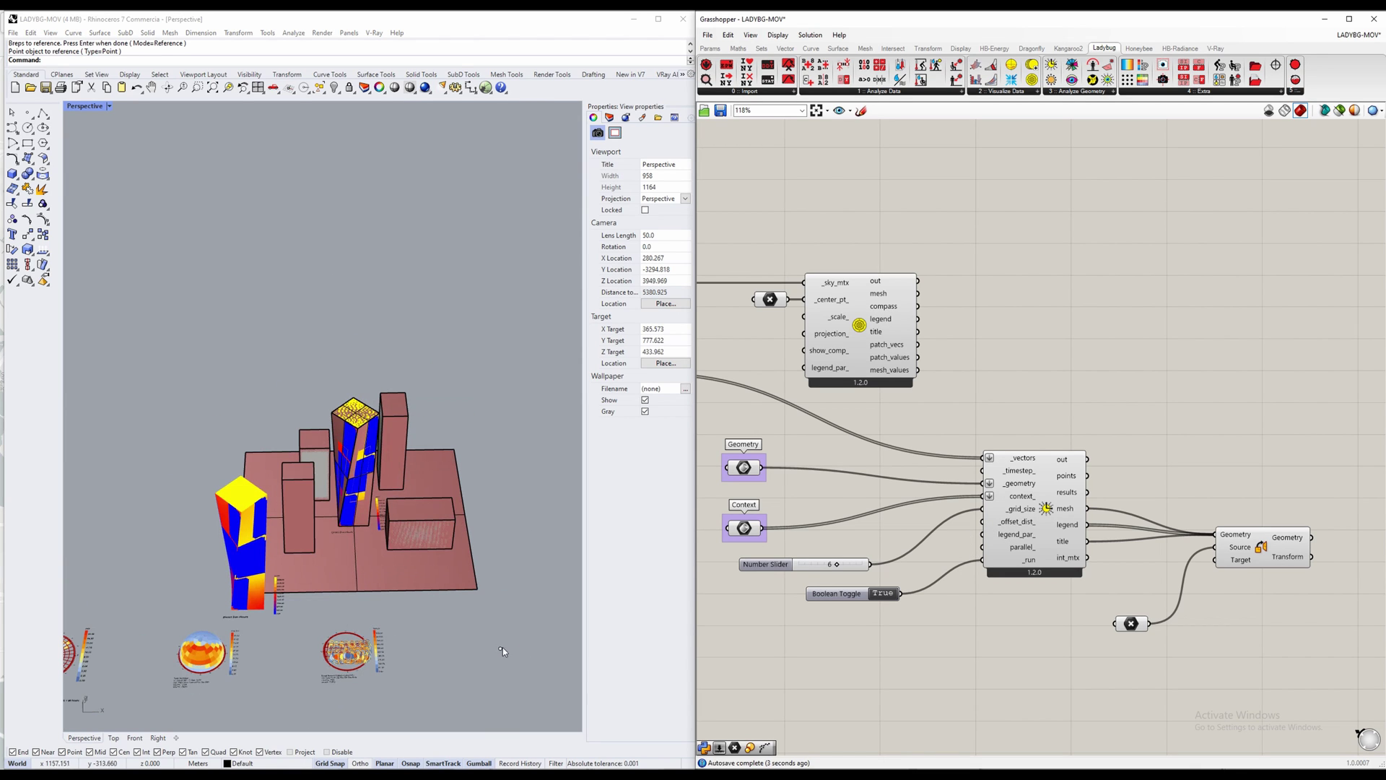
pyautogui.doubleClick(959, 632)
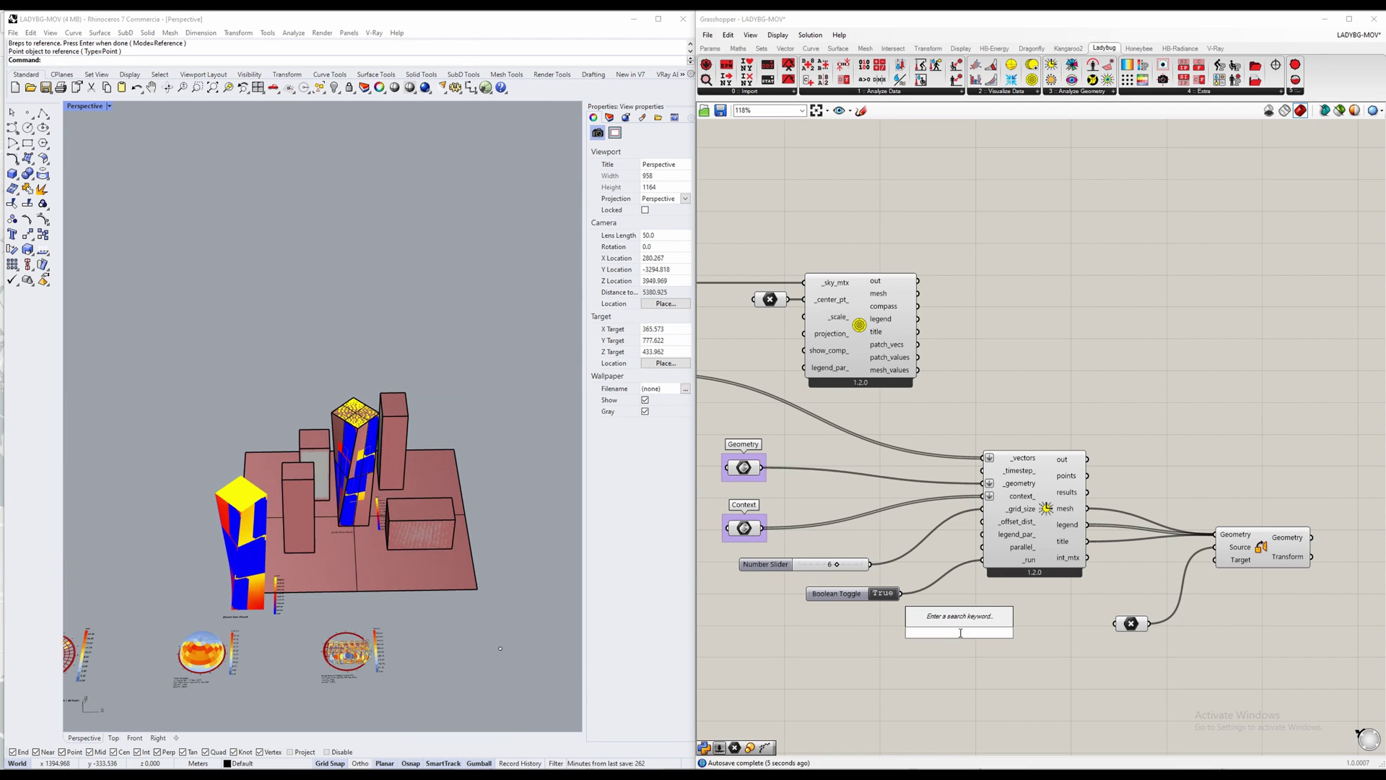
pyautogui.write('point')
pyautogui.press('Return')
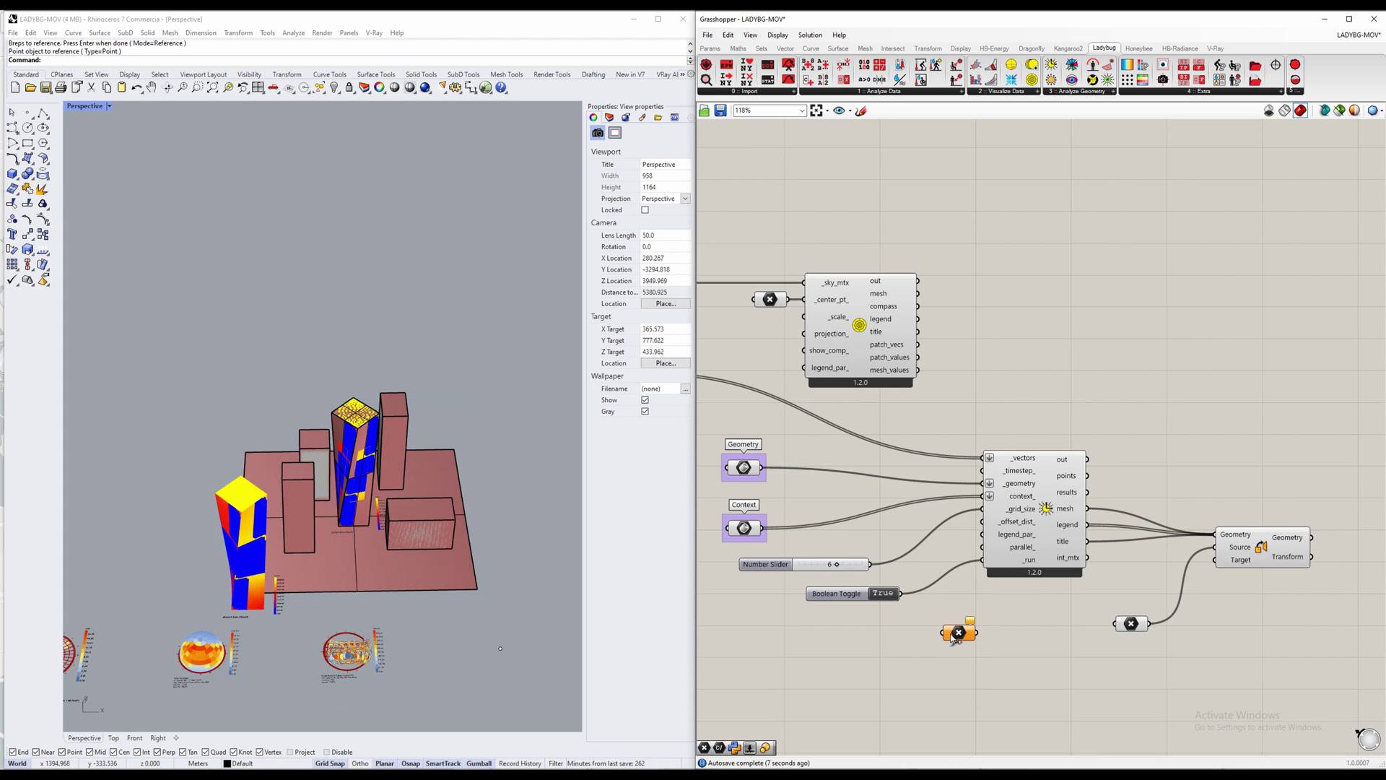
pyautogui.rightClick(959, 632)
pyautogui.press('Escape')
pyautogui.rightClick(960, 633)
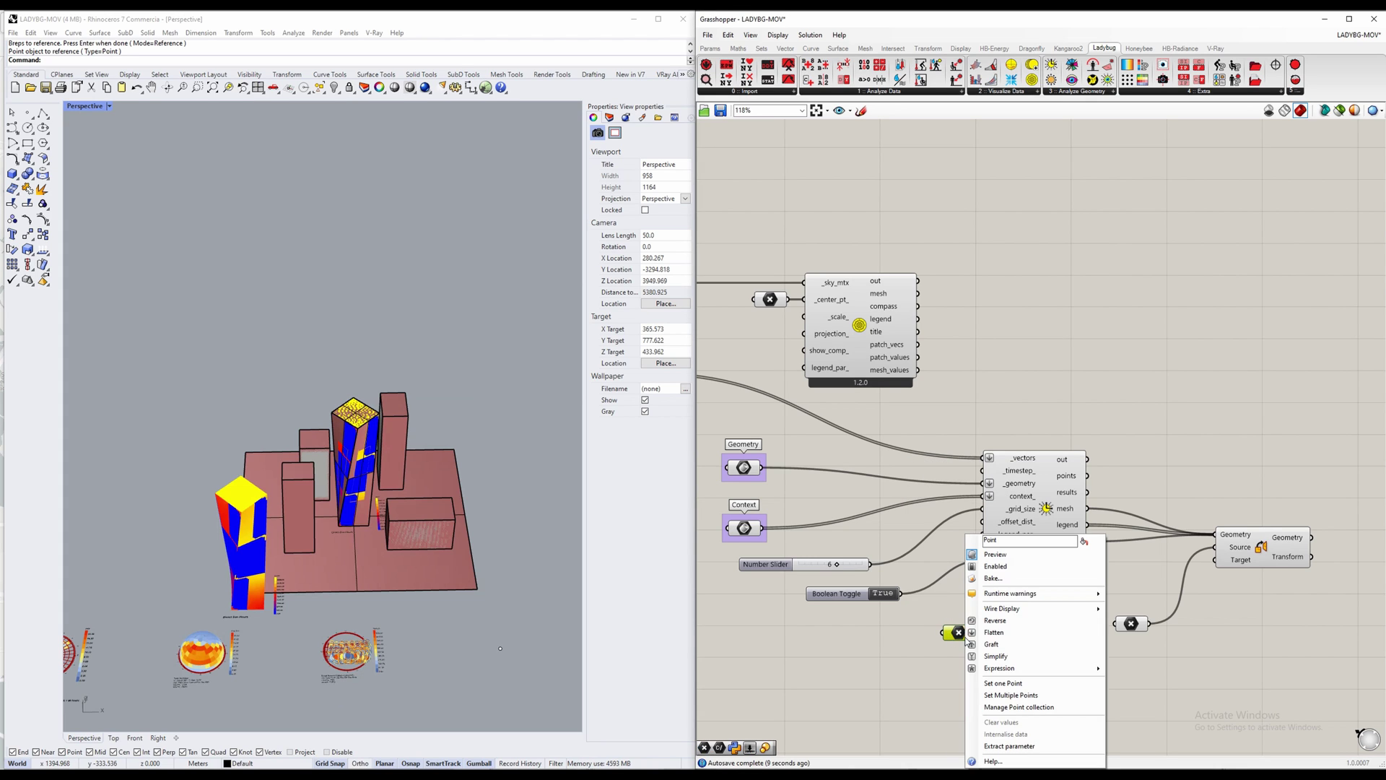
pyautogui.click(998, 693)
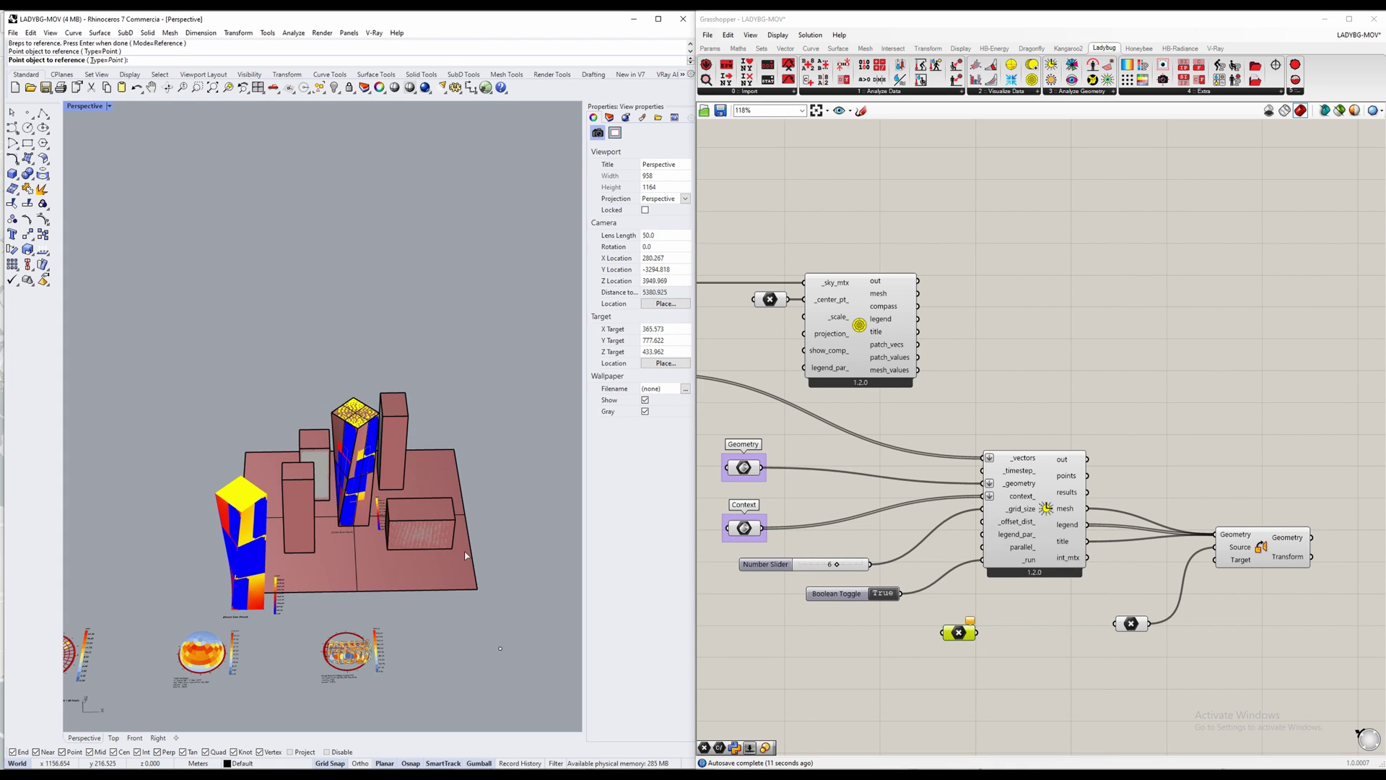
pyautogui.click(499, 647)
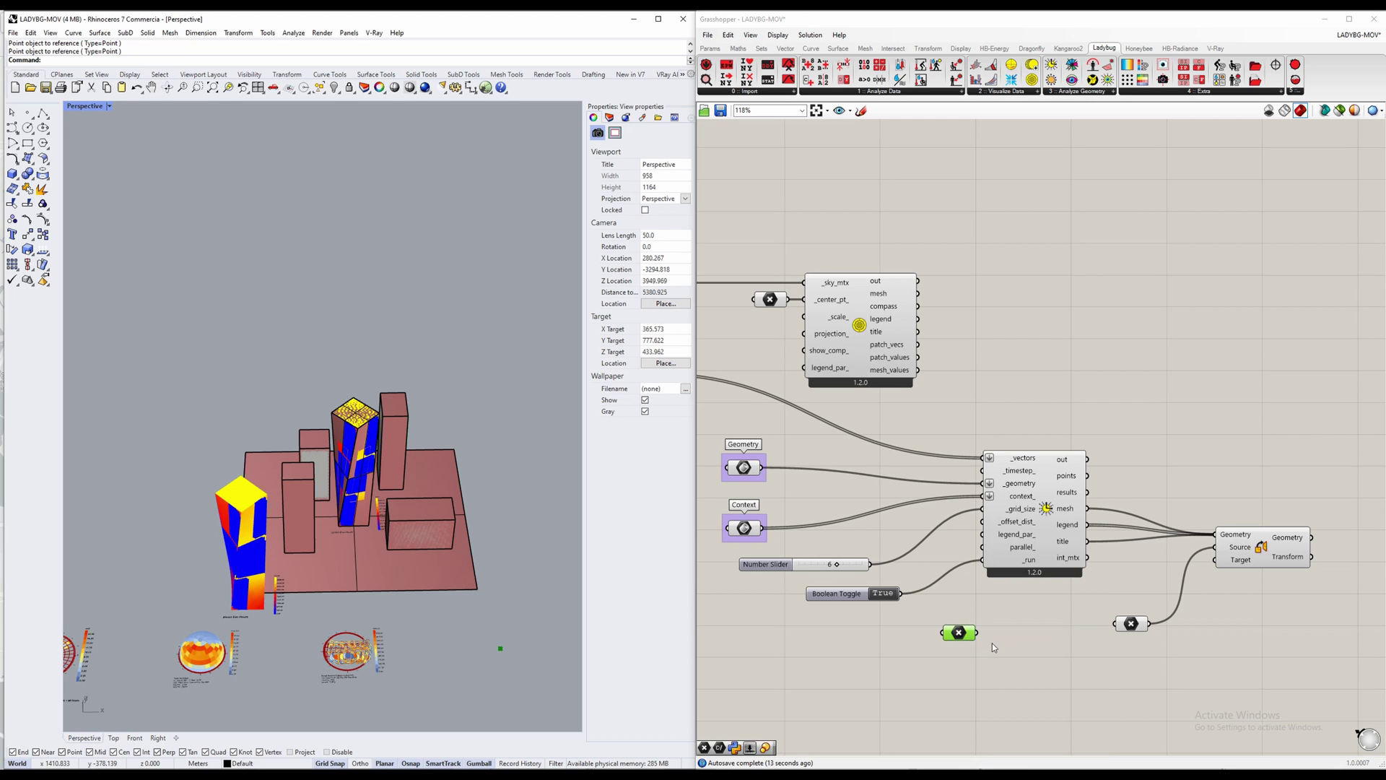
pyautogui.moveTo(976, 632); pyautogui.dragTo(1220, 564)
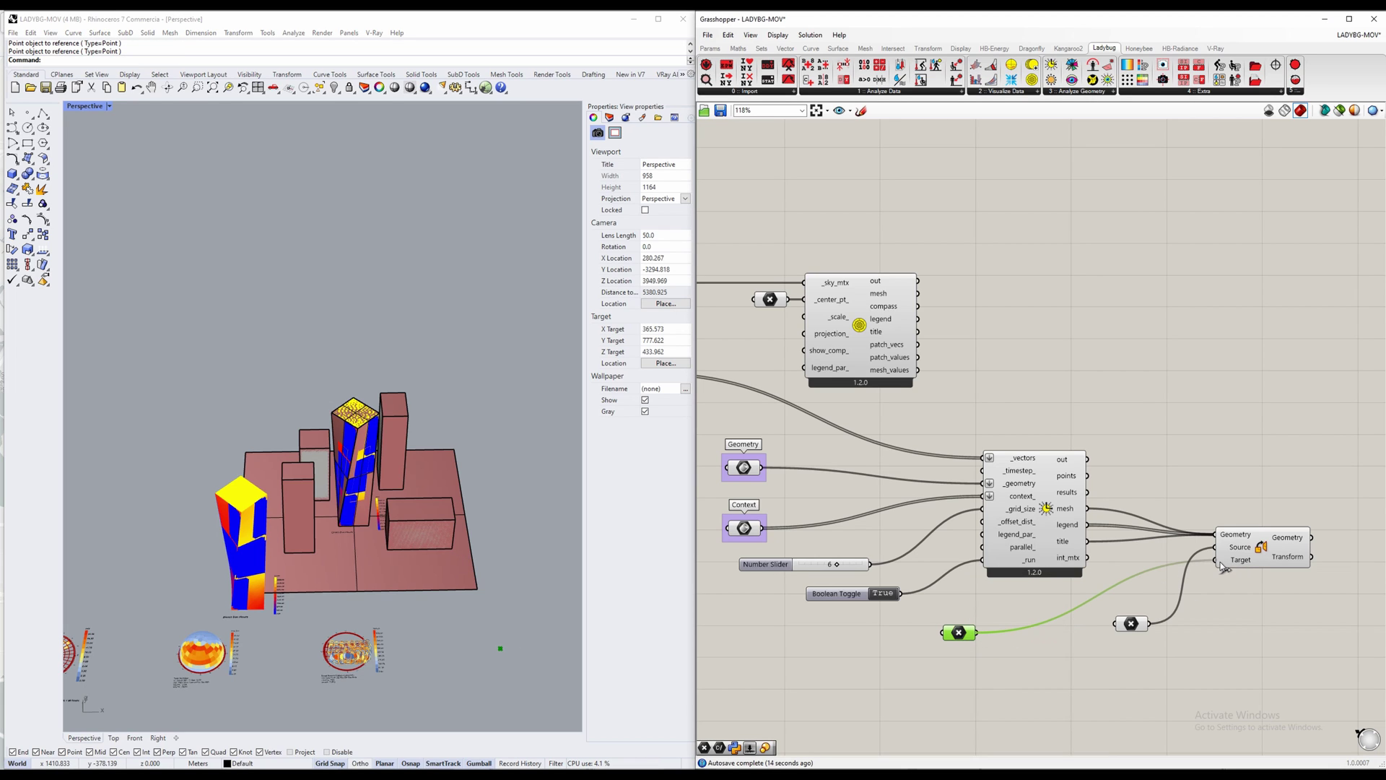
# Step: Rearrange the two Point parameters beside Orient, with the source point above the wires and the target point below them
pyautogui.click(1137, 619)
pyautogui.moveTo(1136, 619); pyautogui.dragTo(1136, 481)
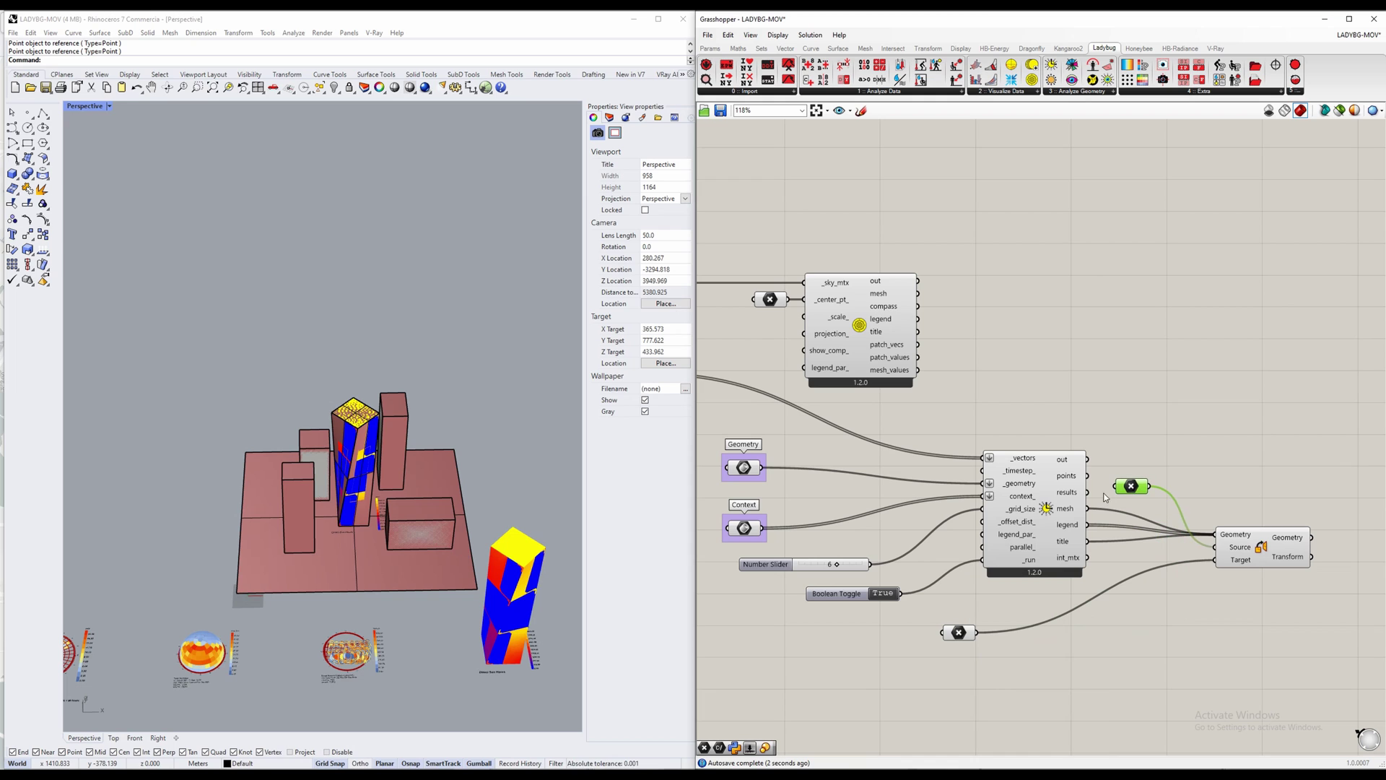
pyautogui.click(959, 633)
pyautogui.moveTo(958, 632); pyautogui.dragTo(1149, 565)
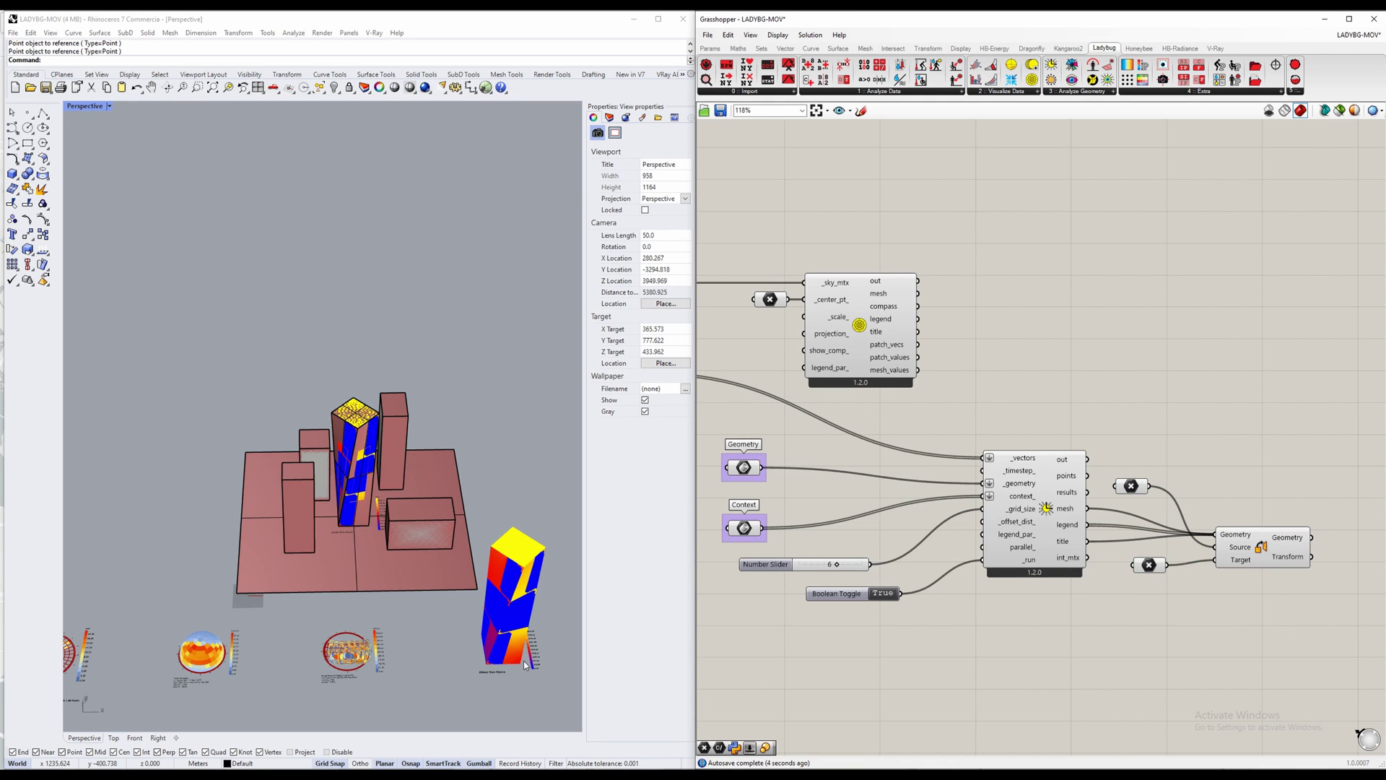
# Step: Turn off the preview of LB Direct Sun Hours so only the oriented copy of the results is displayed
pyautogui.moveTo(440, 576); pyautogui.dragTo(340, 469, button='right')
pyautogui.click(1021, 498)
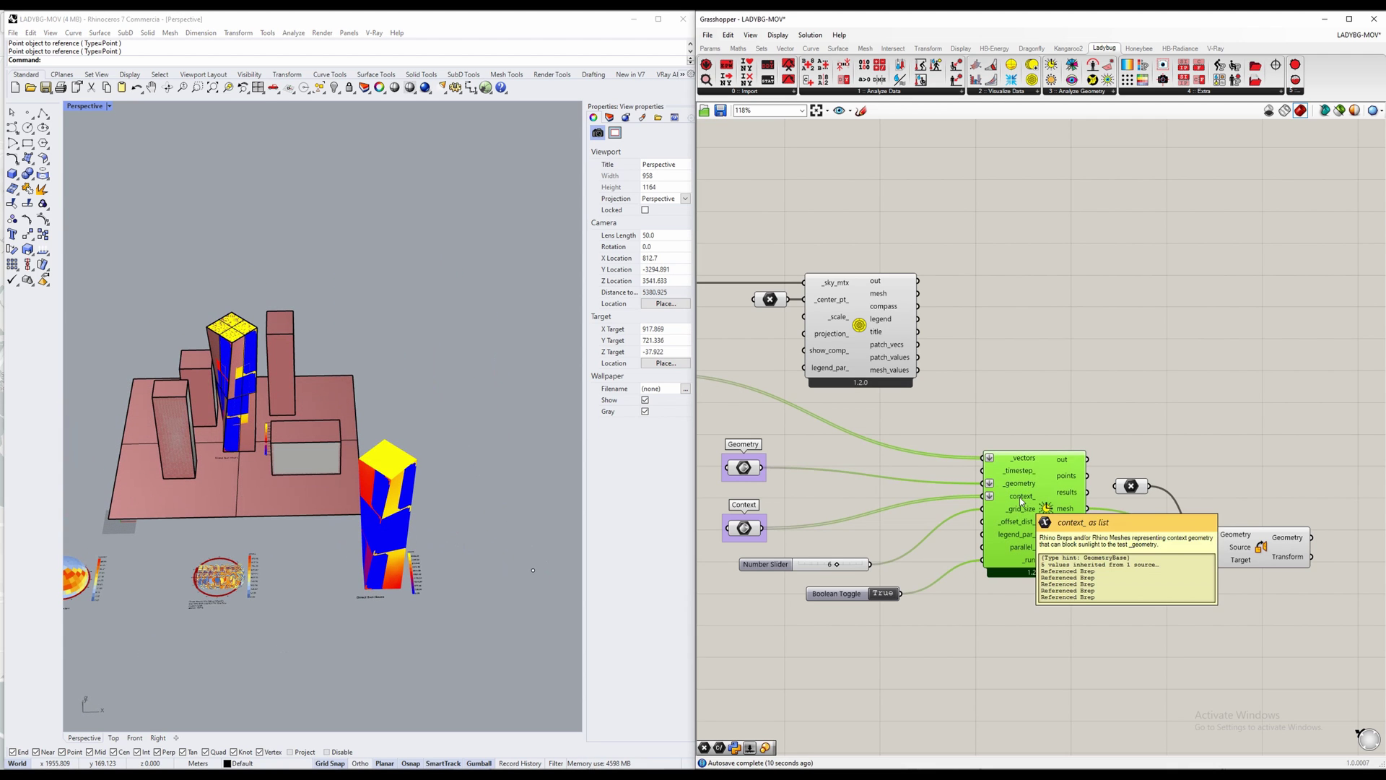
pyautogui.click(992, 642)
pyautogui.moveTo(269, 497)
pyautogui.mouseDown(button='right')
pyautogui.moveTo(412, 401)
pyautogui.moveTo(277, 501)
pyautogui.mouseUp(button='right')
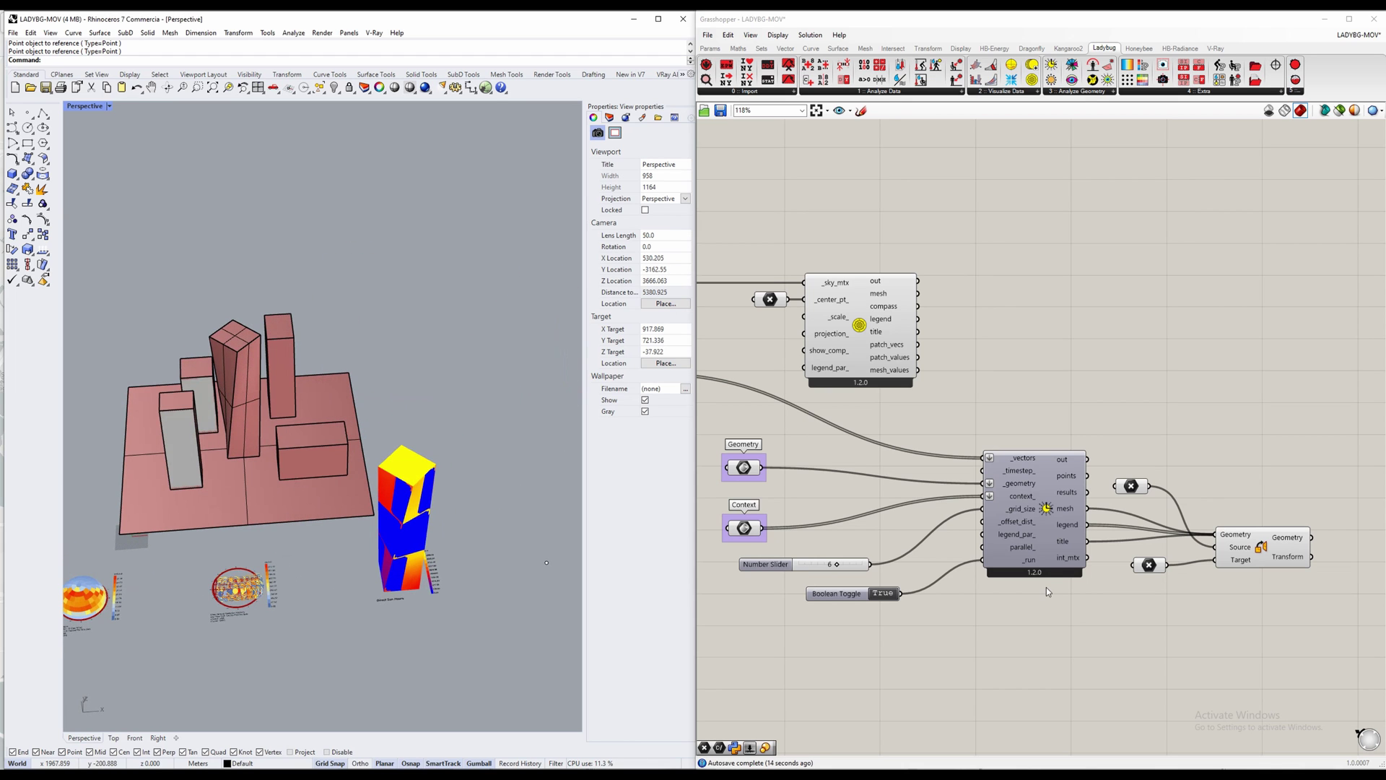
# Step: Add an LB Incident Radiation component in the empty canvas area above LB Direct Sun Hours
pyautogui.scroll(-2, 402, 529)
pyautogui.moveTo(402, 529); pyautogui.dragTo(549, 452, button='right')
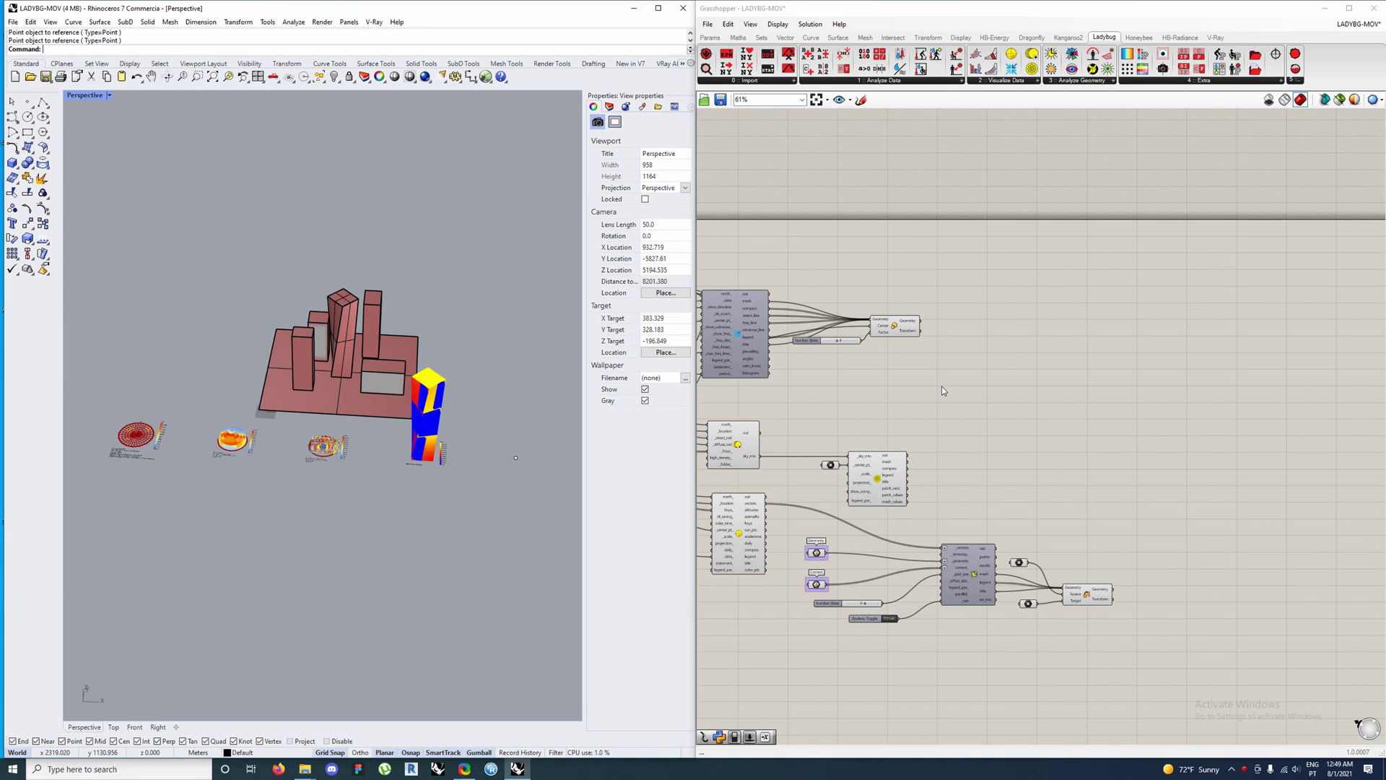
pyautogui.scroll(3, 949, 390)
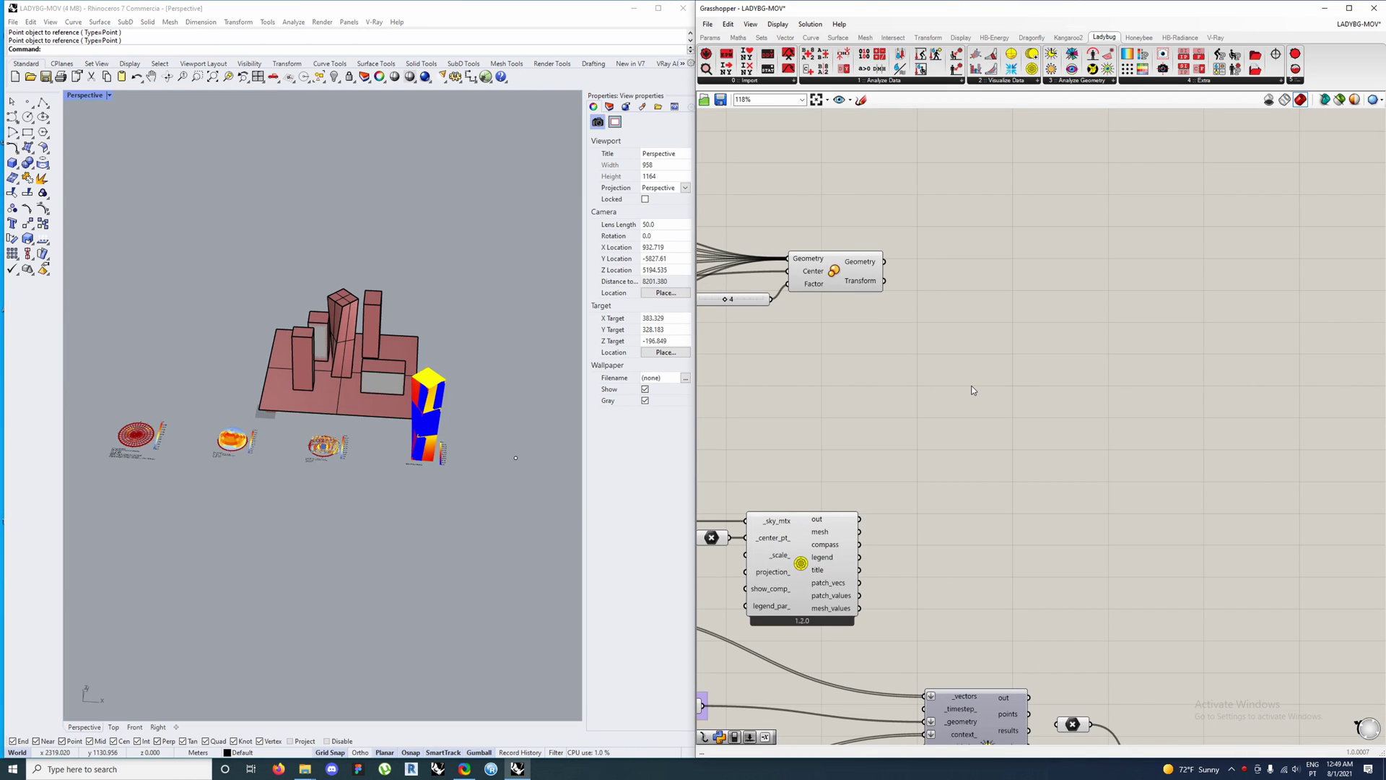
pyautogui.scroll(-3, 972, 390)
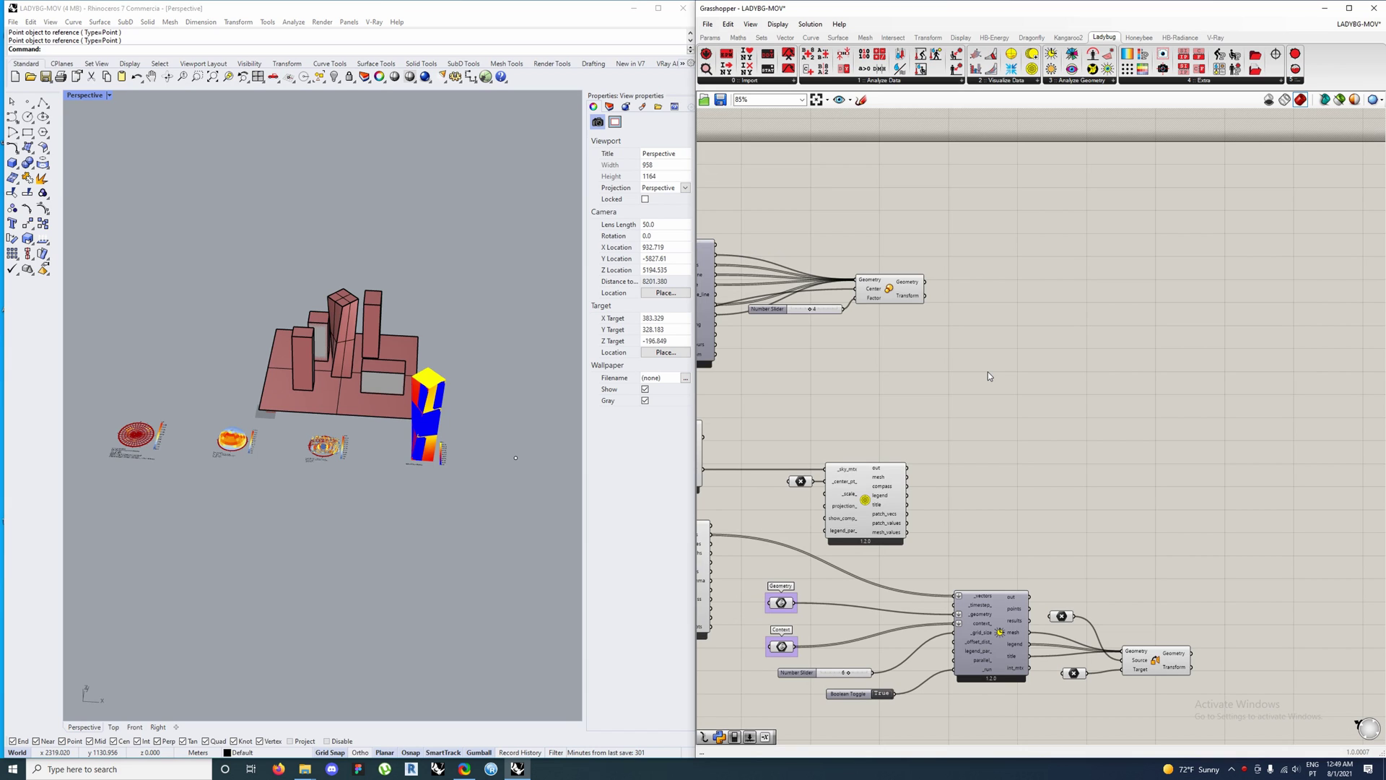
pyautogui.doubleClick(988, 371)
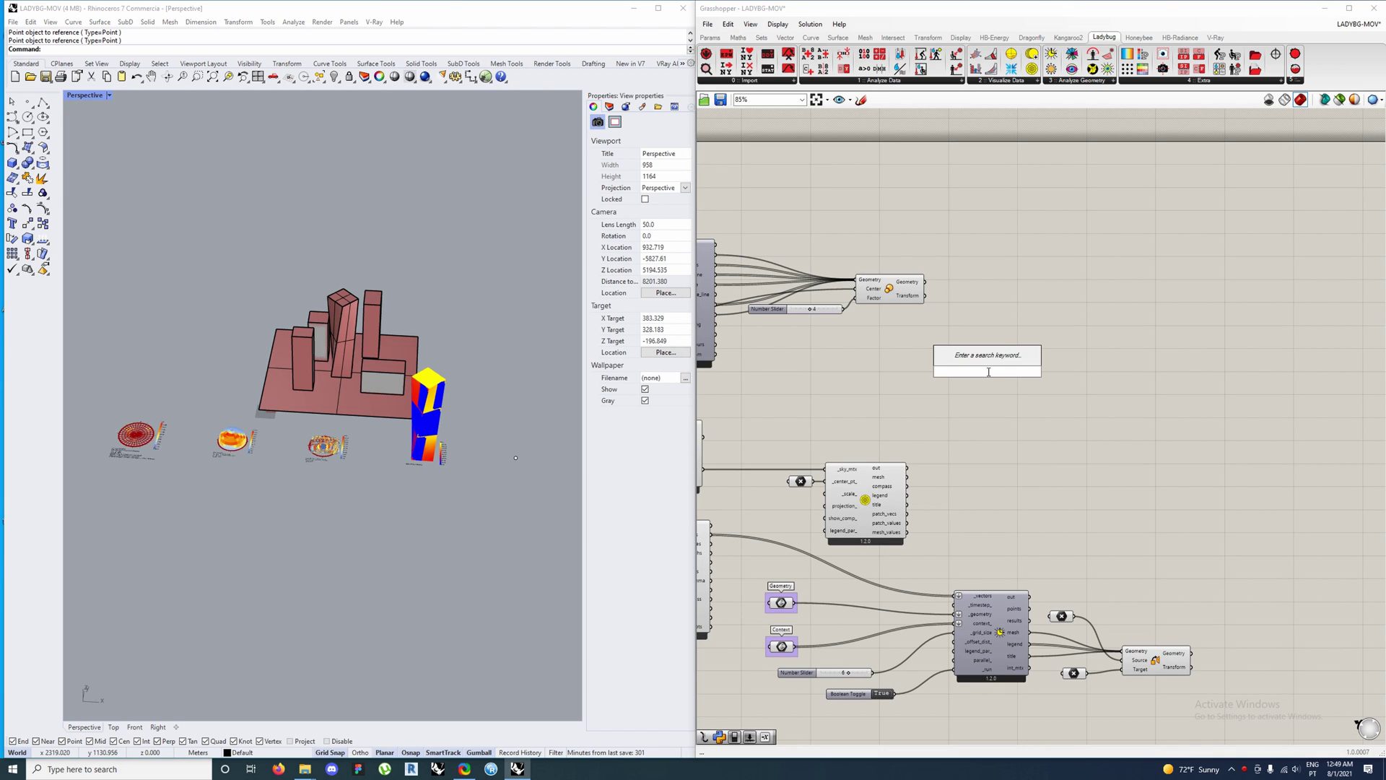
pyautogui.write('incide')
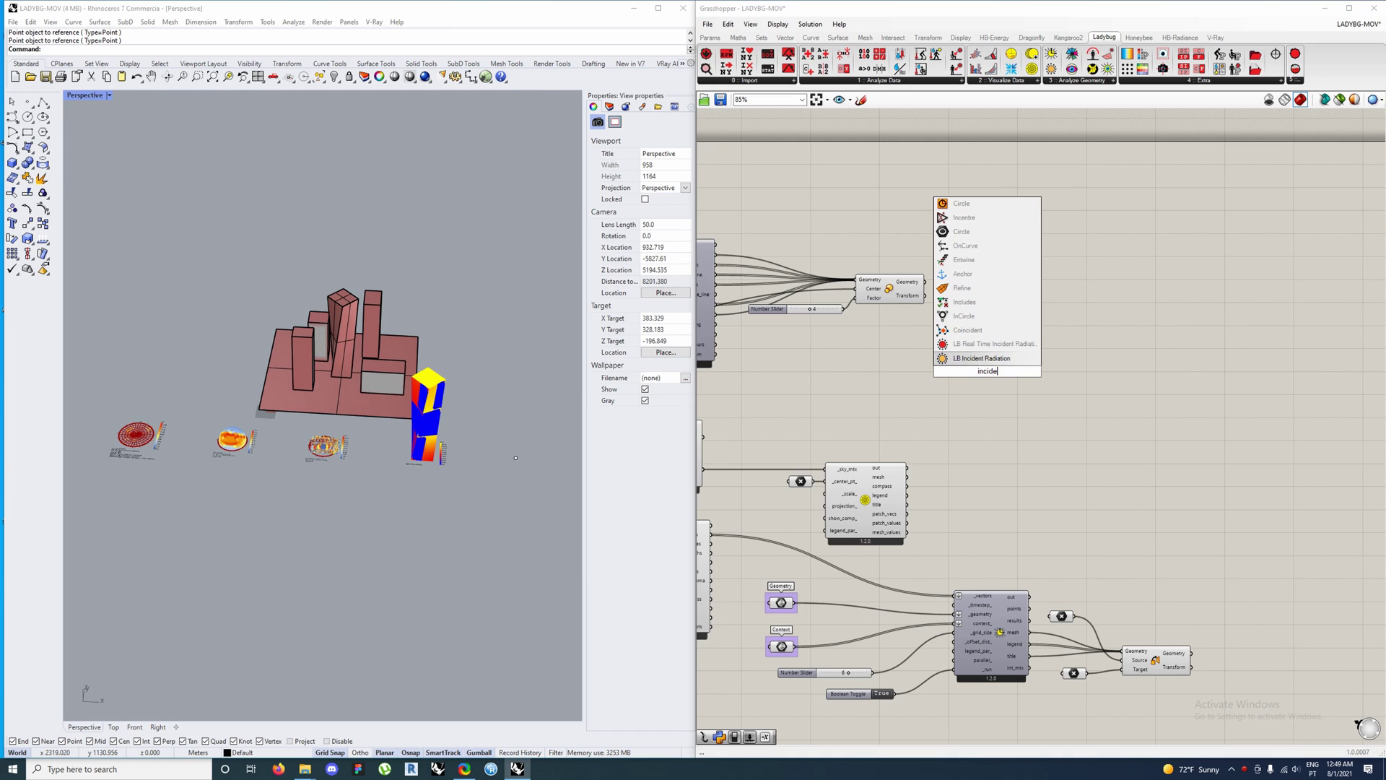
pyautogui.press('Return')
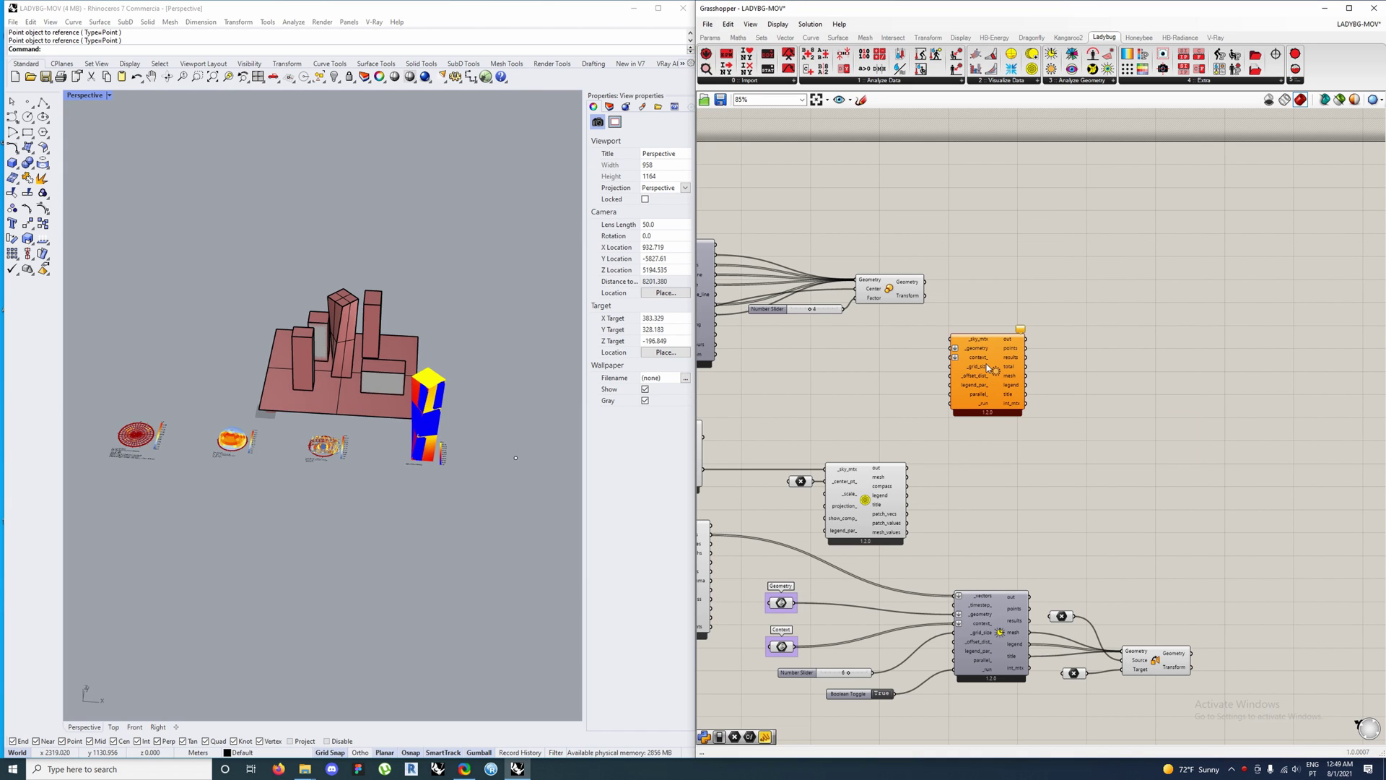
pyautogui.moveTo(987, 371); pyautogui.dragTo(1017, 348)
pyautogui.click(940, 393)
# Step: Connect the sky_mtx output and the Geometry and Context parameters to the _sky_mtx, _geometry and context_ inputs of LB Incident Radiation
pyautogui.moveTo(943, 485); pyautogui.dragTo(991, 518, button='right')
pyautogui.moveTo(749, 502); pyautogui.dragTo(1108, 307)
pyautogui.scroll(2, 812, 466)
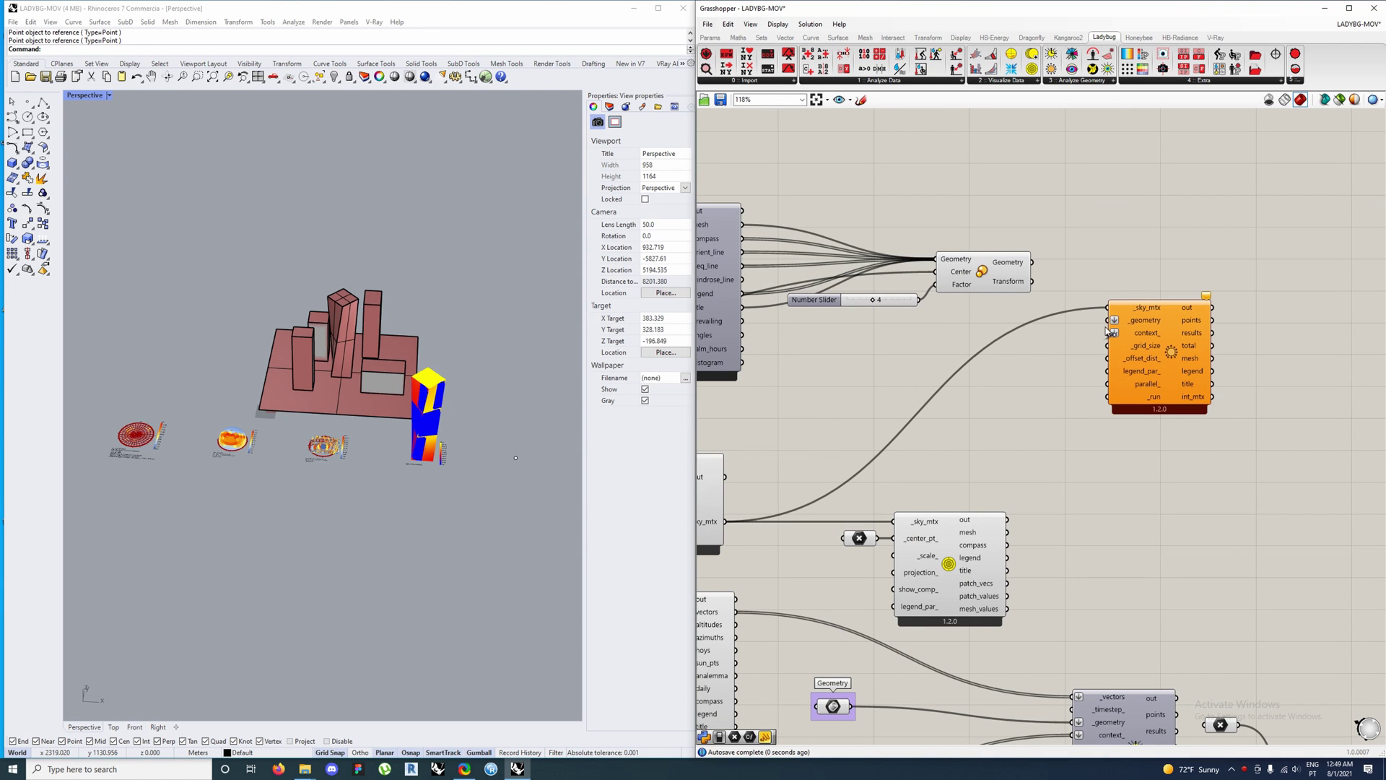
pyautogui.scroll(-2, 1063, 376)
pyautogui.moveTo(912, 614); pyautogui.dragTo(1160, 255)
pyautogui.scroll(2, 928, 585)
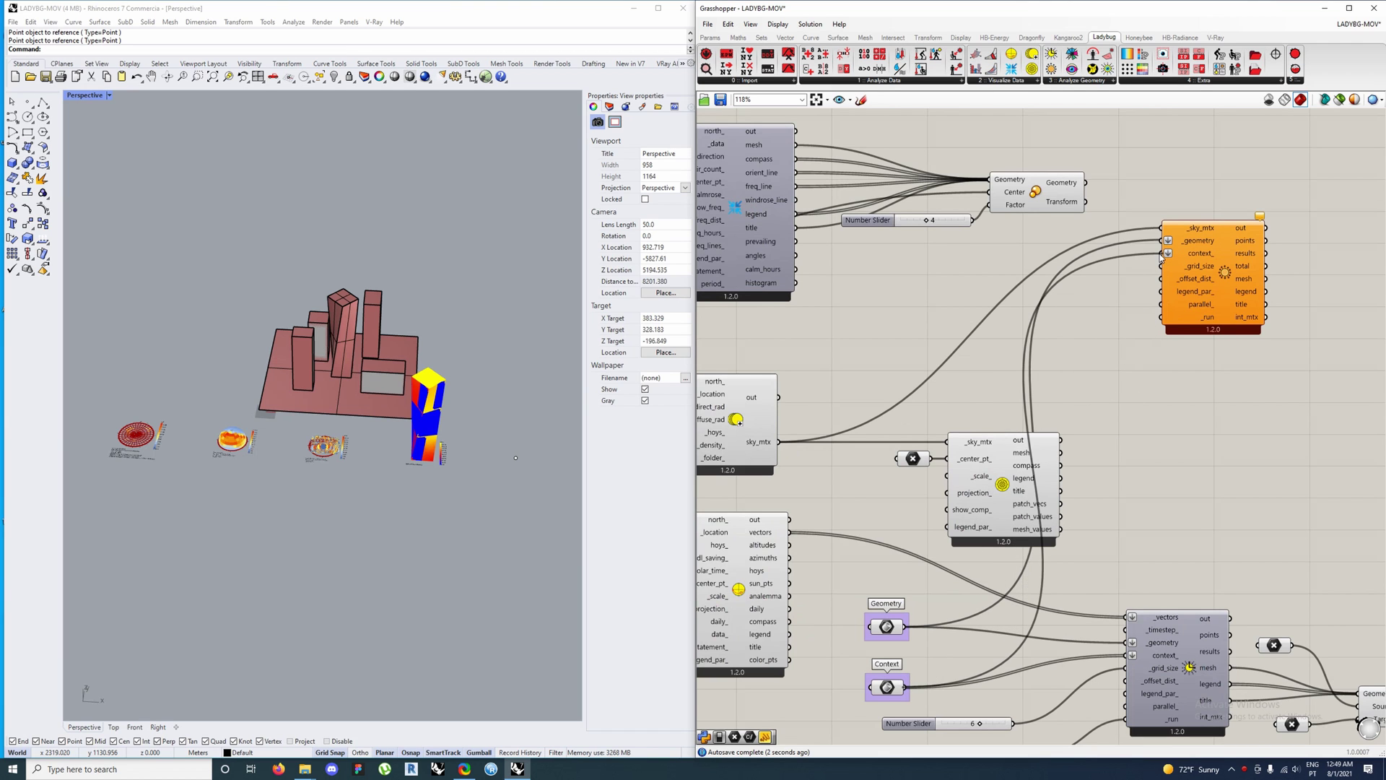
# Step: Connect the existing grid size slider and Boolean Toggle to the _grid_size and _run inputs of LB Incident Radiation to run it
pyautogui.scroll(-2, 1112, 426)
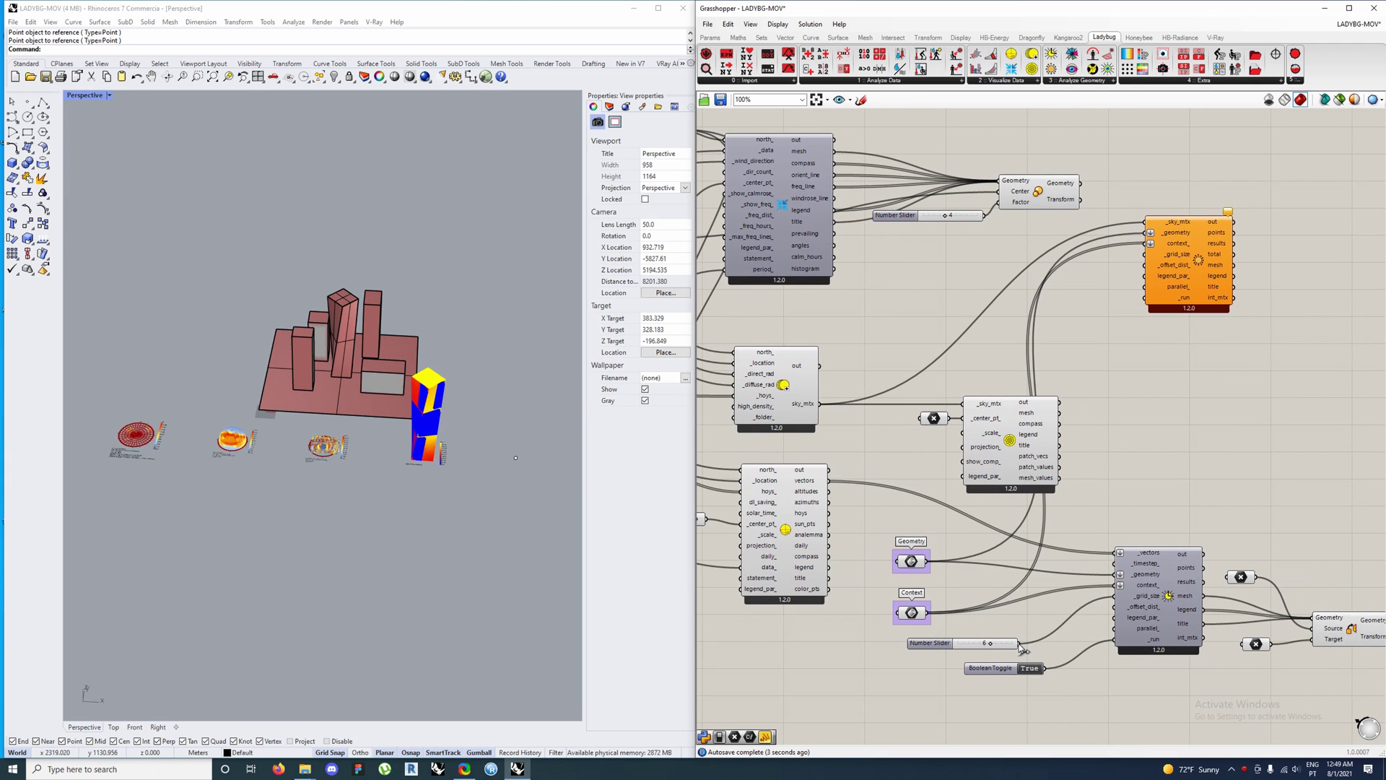
pyautogui.scroll(2, 1036, 632)
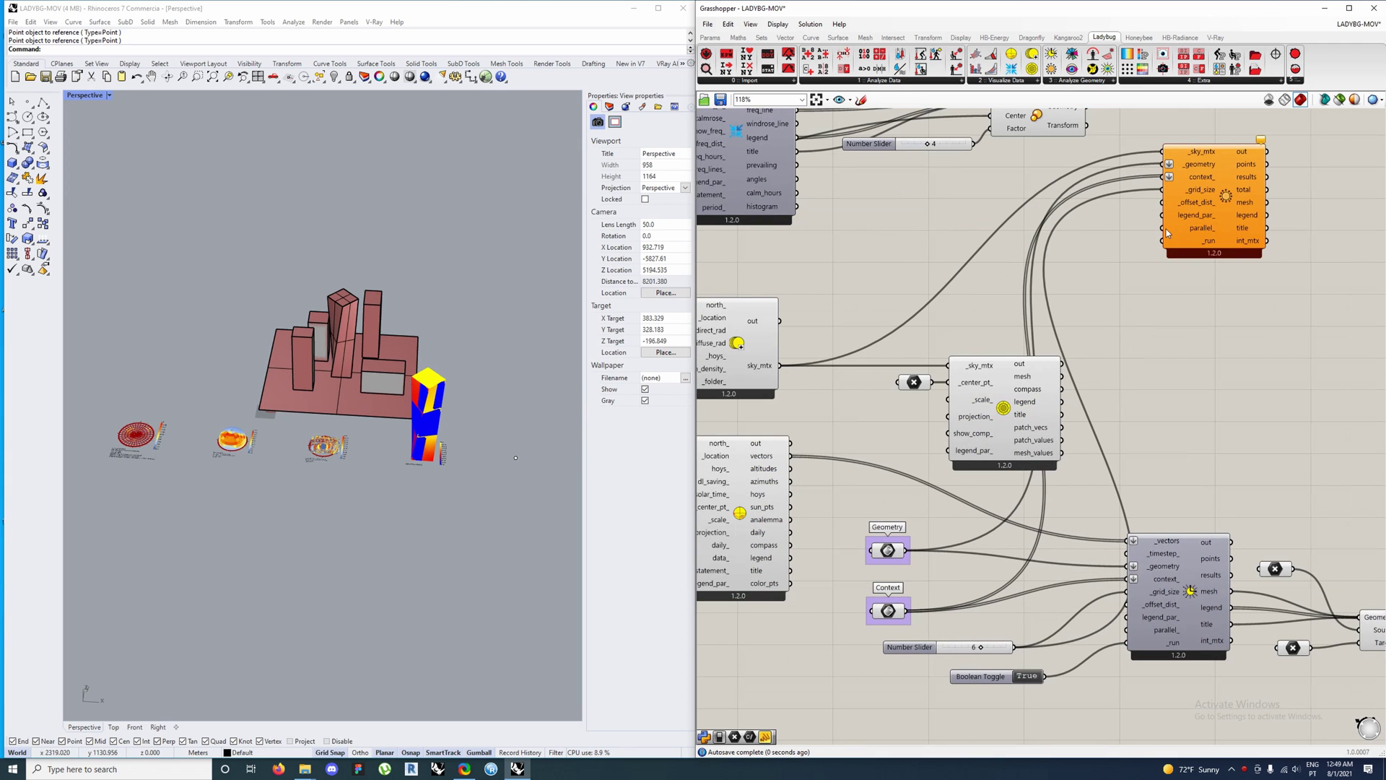
pyautogui.scroll(-2, 1130, 322)
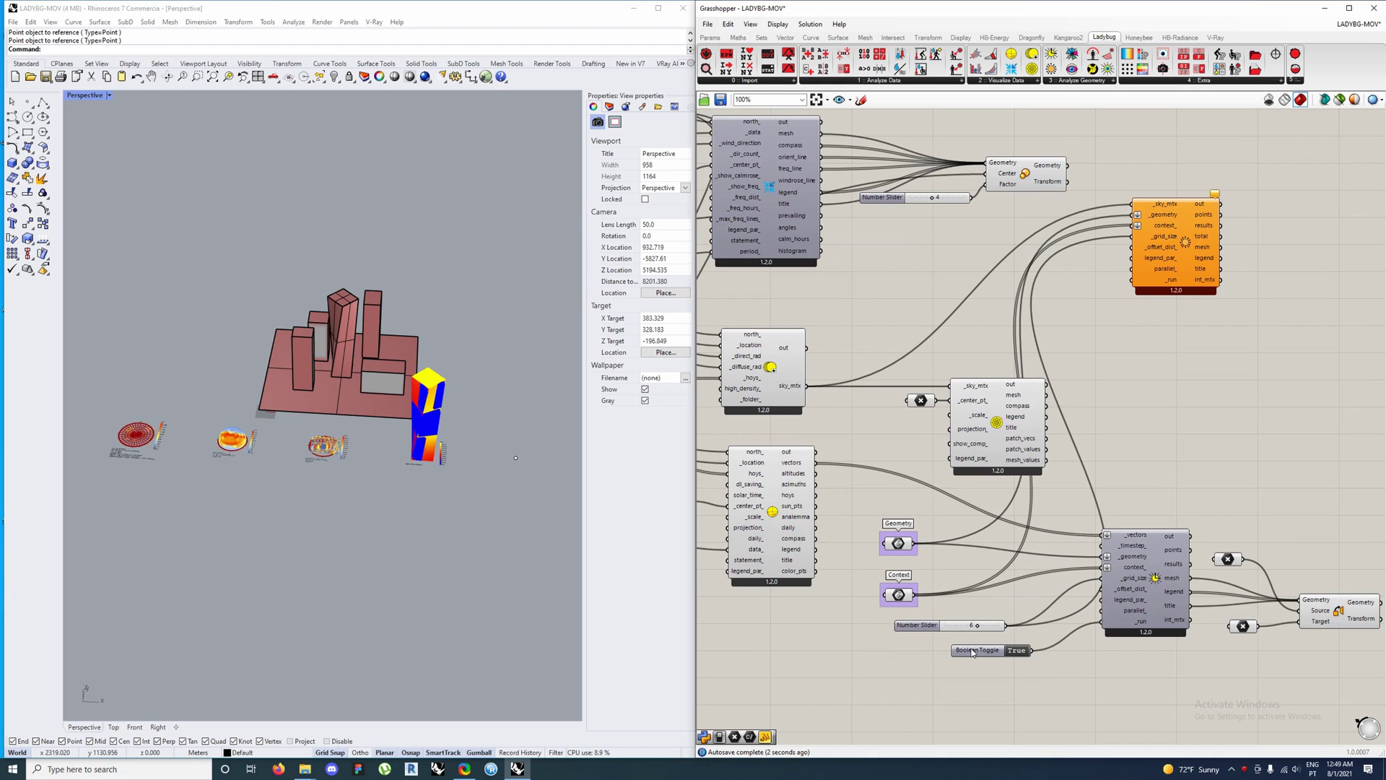
pyautogui.moveTo(1034, 650); pyautogui.dragTo(1129, 282)
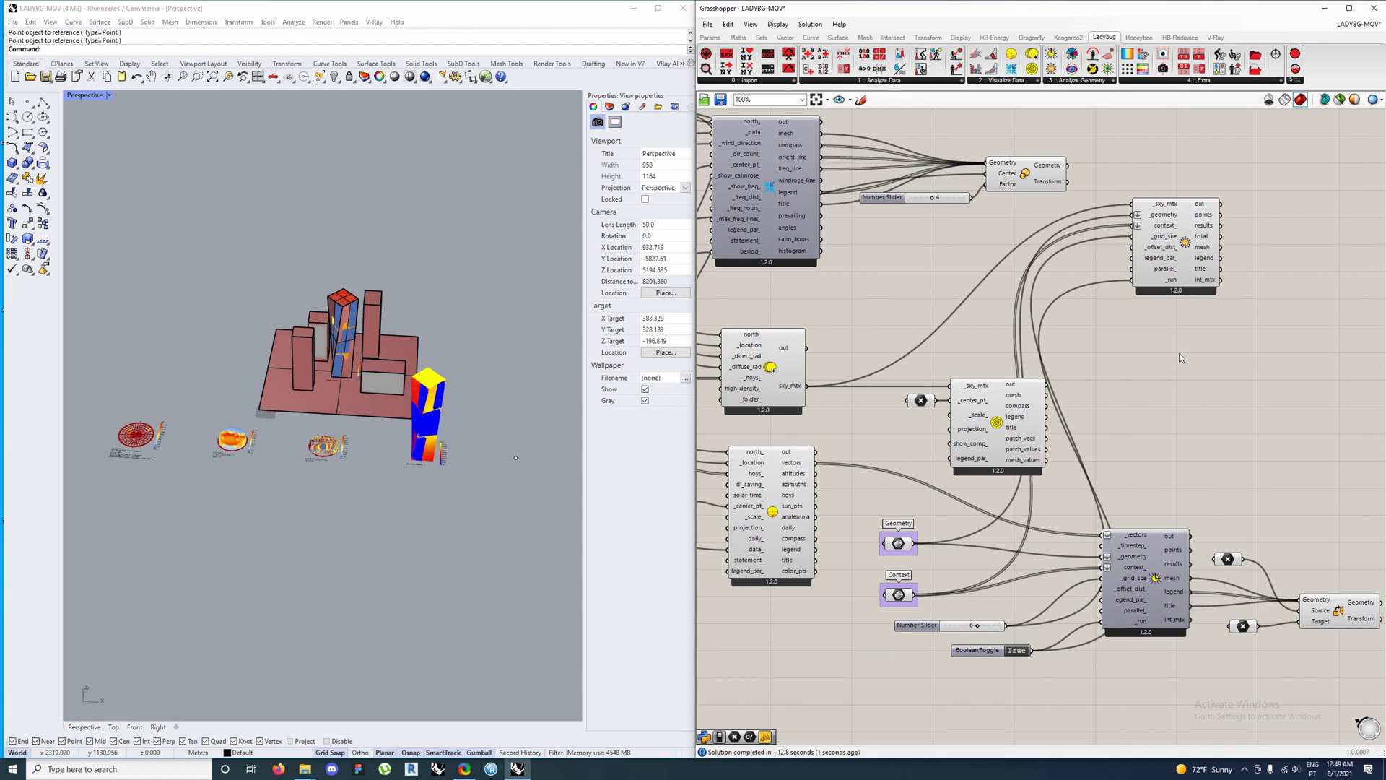
# Step: Duplicate the Orient component with its two Point parameters and place the copies beside the outputs of LB Incident Radiation
pyautogui.moveTo(1180, 358); pyautogui.dragTo(1080, 374, button='right')
pyautogui.moveTo(1234, 675); pyautogui.dragTo(1074, 565)
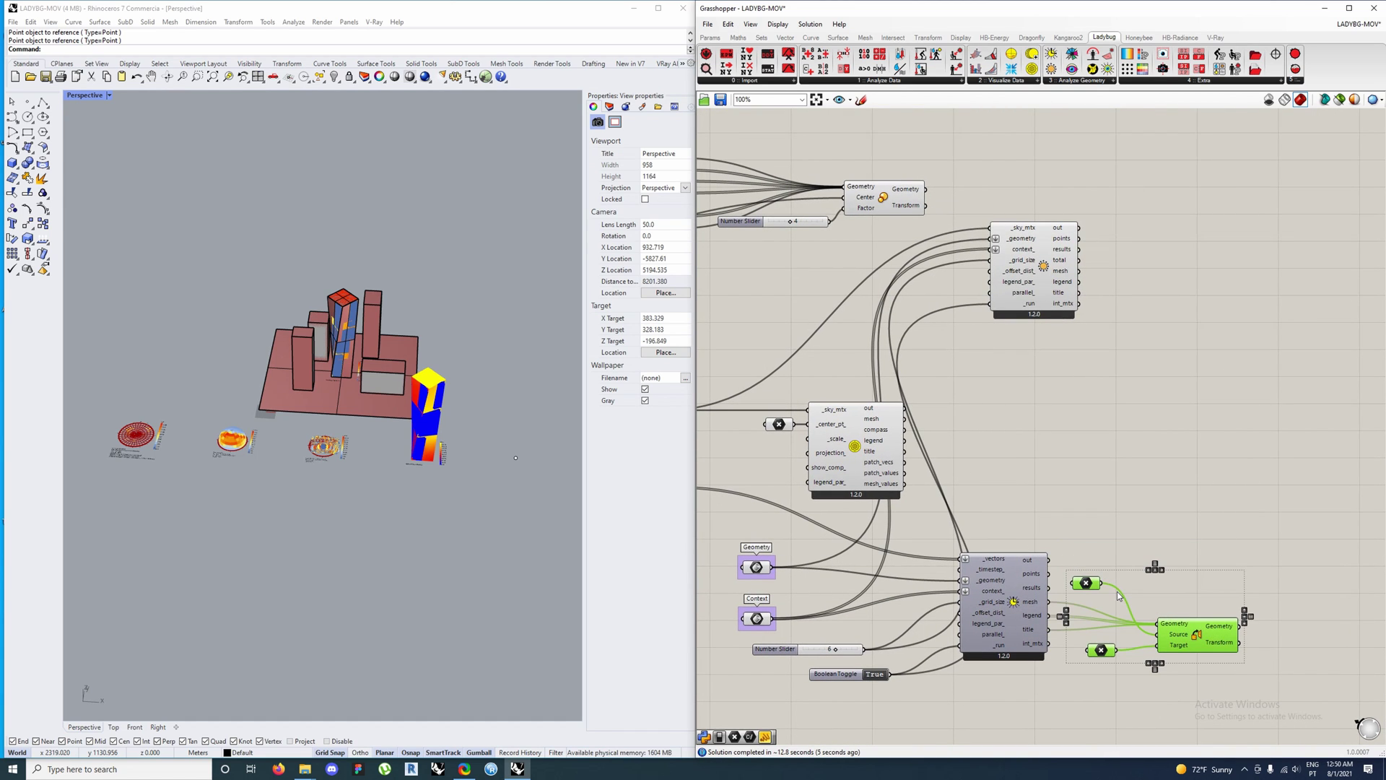
pyautogui.hotkey('ctrl', 'c')
pyautogui.hotkey('ctrl', 'v')
pyautogui.moveTo(1191, 641); pyautogui.dragTo(1242, 309)
pyautogui.click(1193, 391)
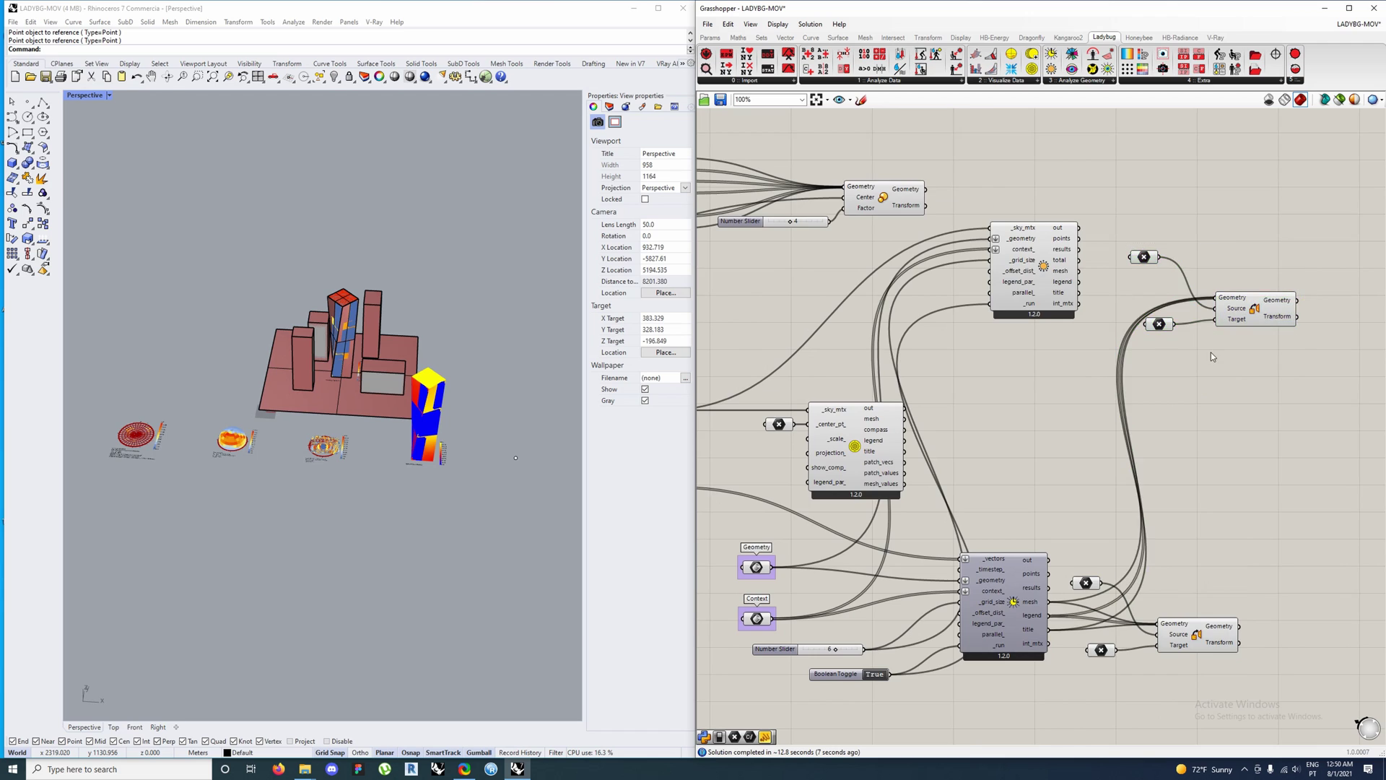
# Step: Connect the mesh, legend and title outputs of LB Incident Radiation to the Geometry input of the duplicated Orient component, replacing its copied wires
pyautogui.scroll(2, 1212, 357)
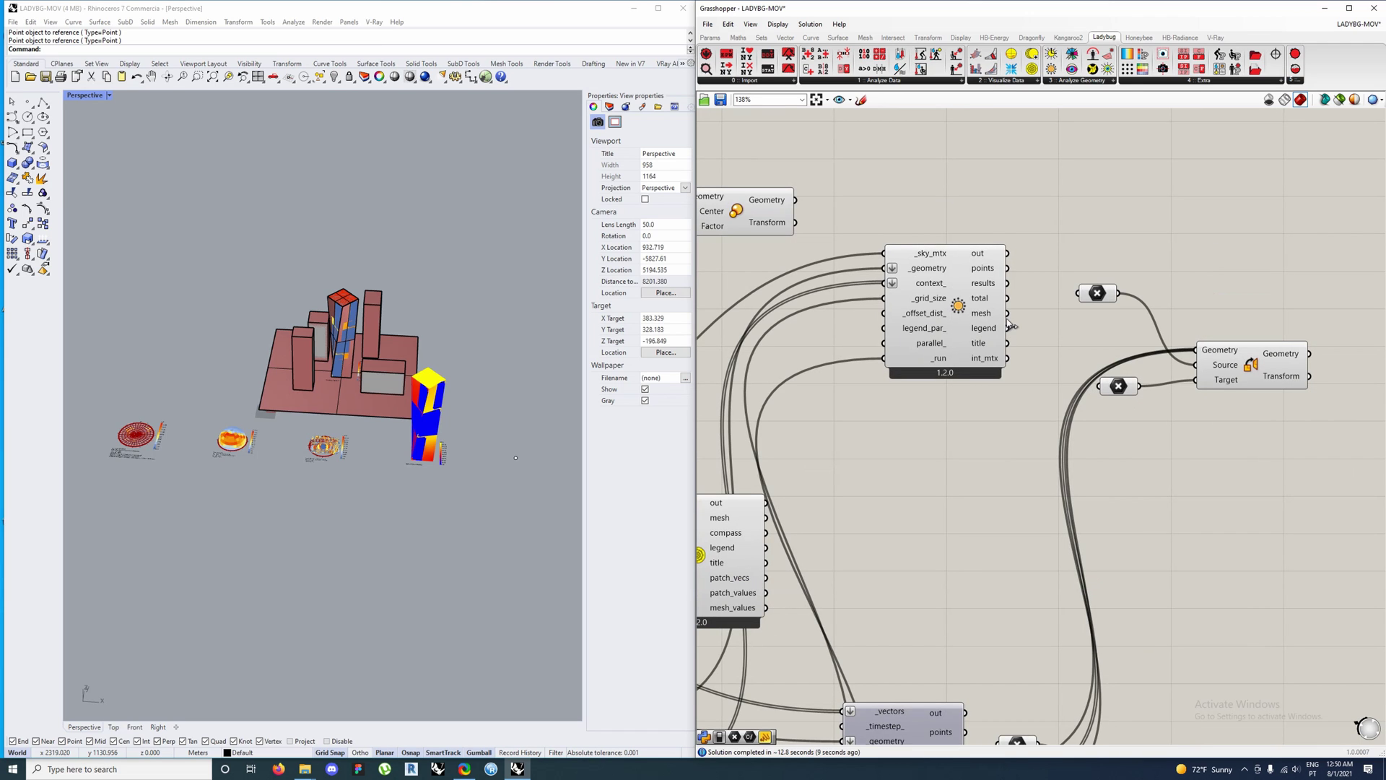
pyautogui.moveTo(1007, 312); pyautogui.dragTo(1192, 352)
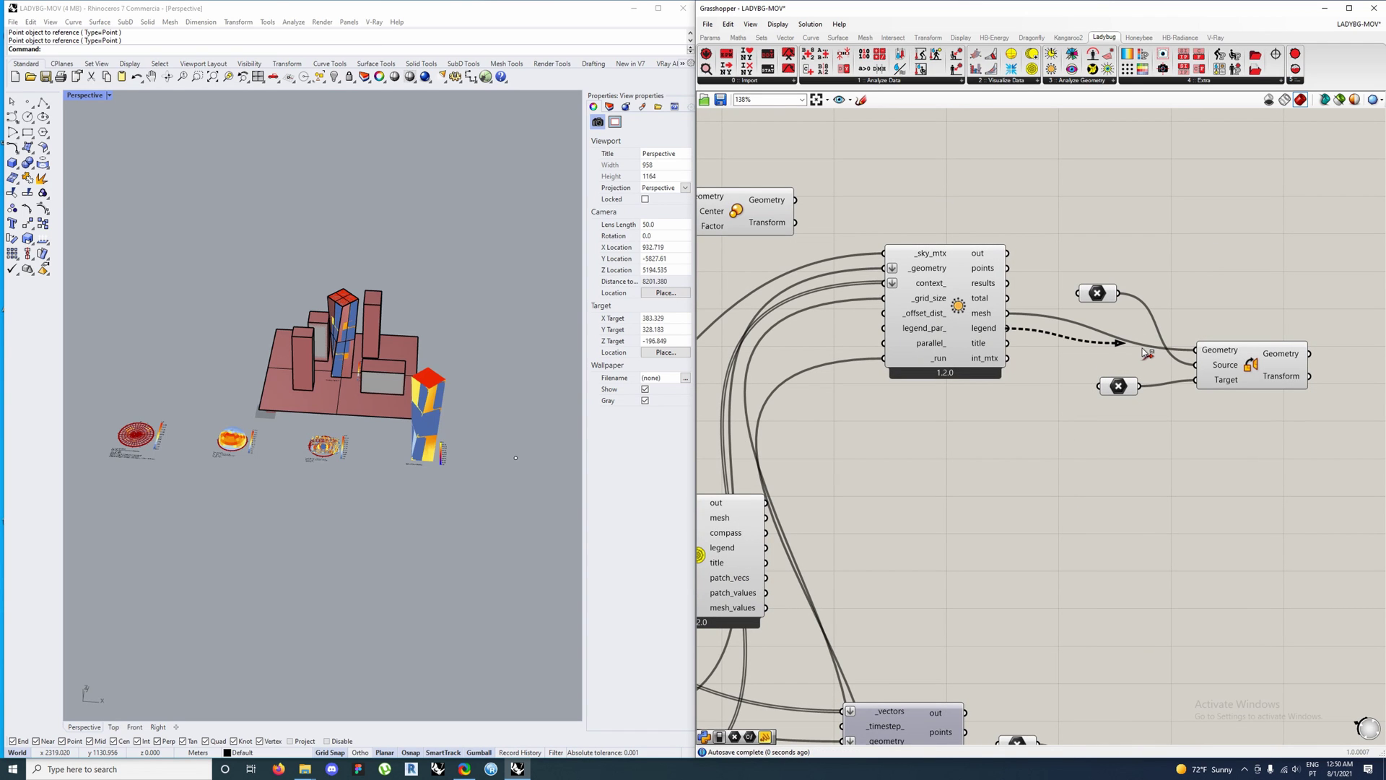
pyautogui.keyDown('shift'); pyautogui.moveTo(1007, 327); pyautogui.dragTo(1193, 351); pyautogui.keyUp('shift')
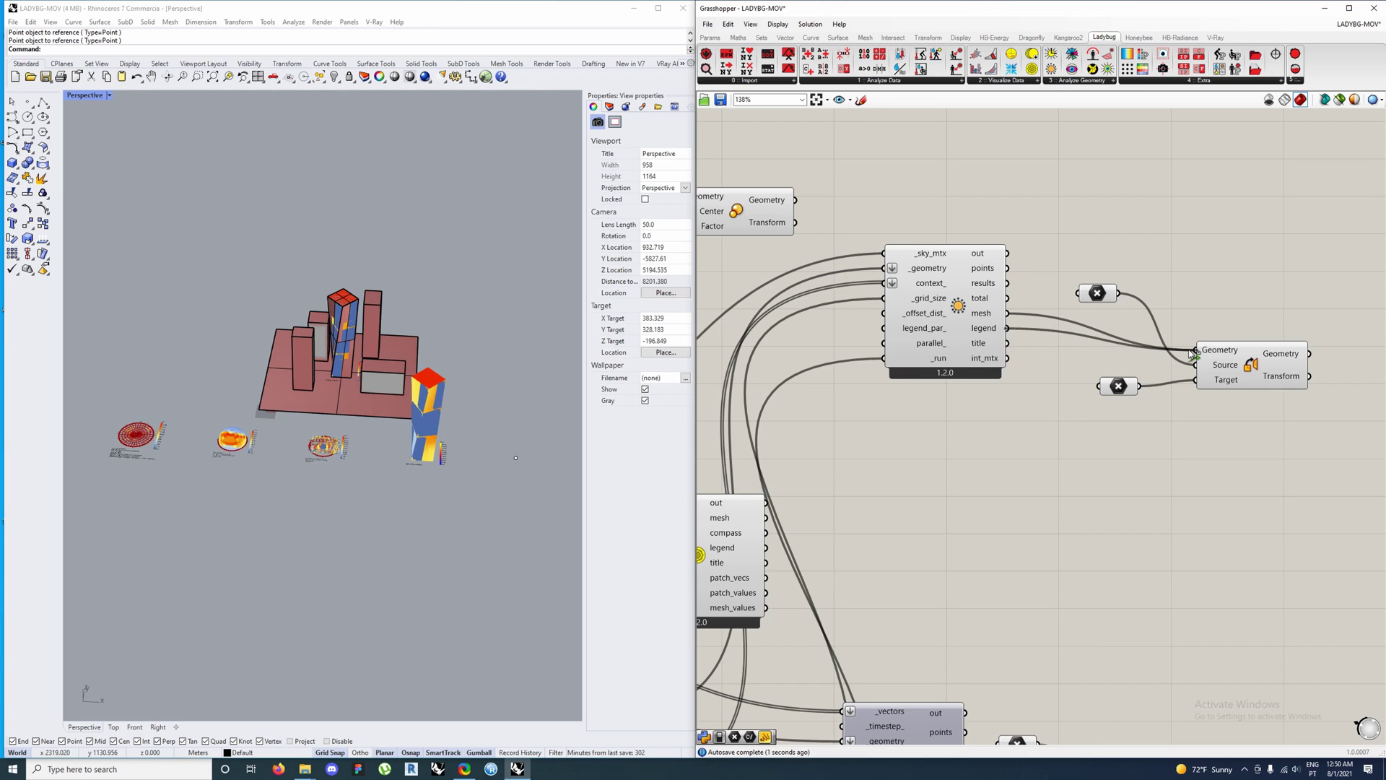
pyautogui.keyDown('shift'); pyautogui.moveTo(1007, 343); pyautogui.dragTo(1192, 353); pyautogui.keyUp('shift')
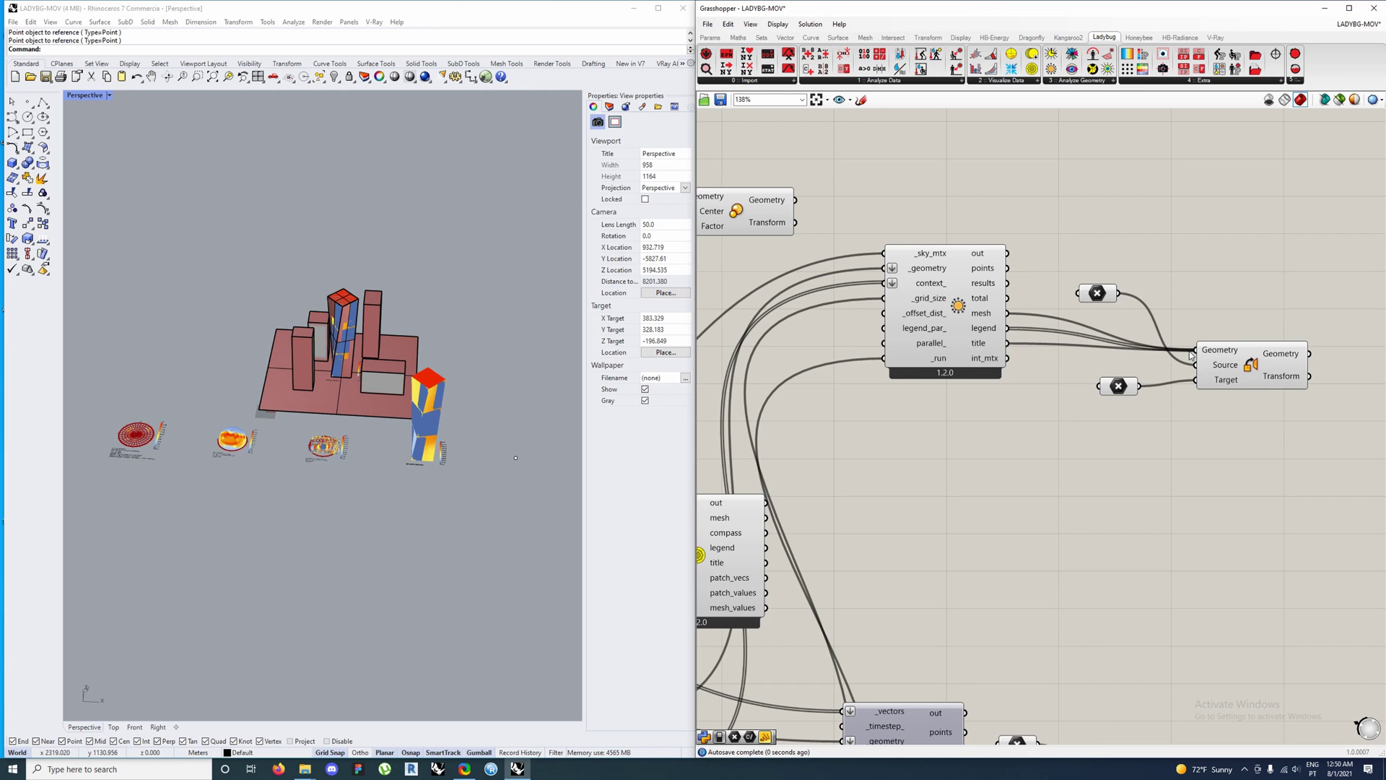
# Step: Set the duplicated Orient component's target Point parameter to reference the Rhino point on the ground beside the direct sun hours tower
pyautogui.moveTo(1096, 319); pyautogui.dragTo(1048, 351, button='right')
pyautogui.click(1051, 326)
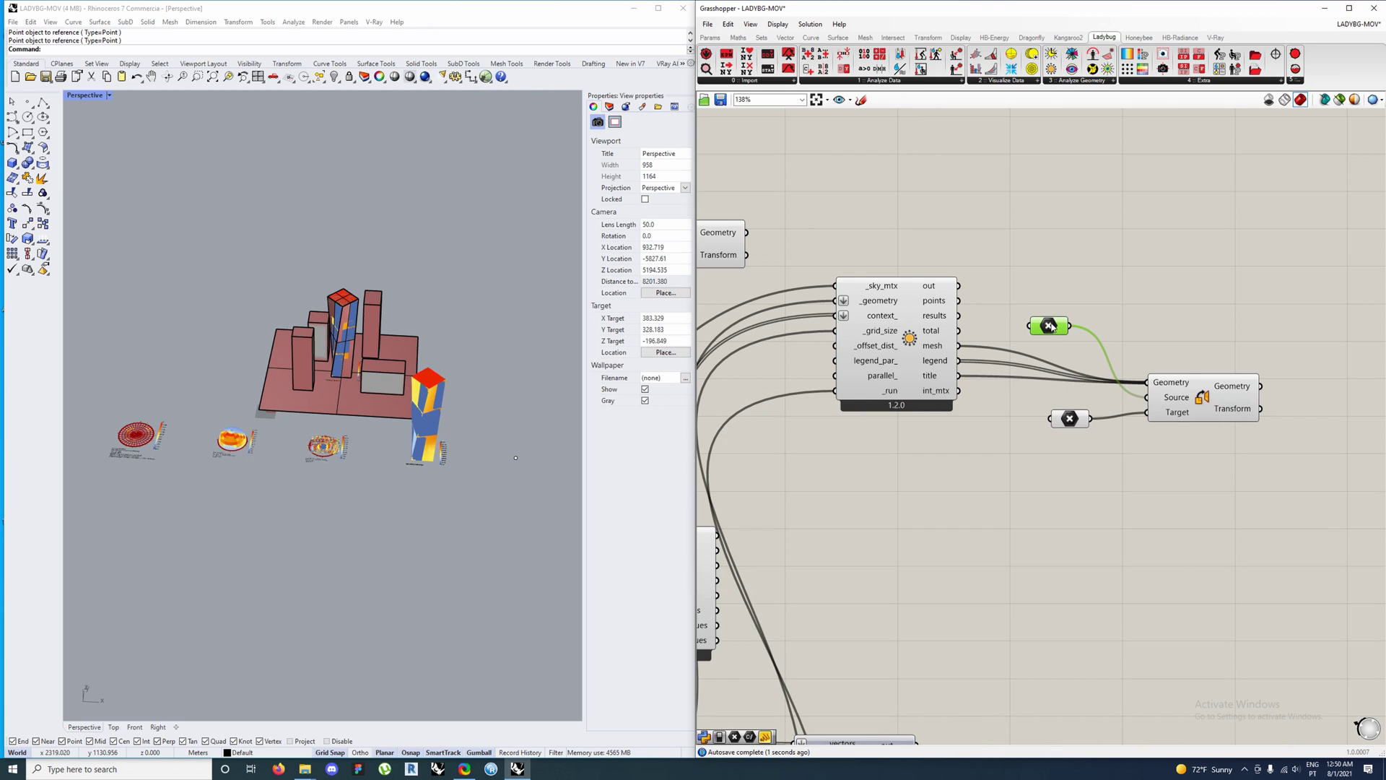
pyautogui.click(1070, 419)
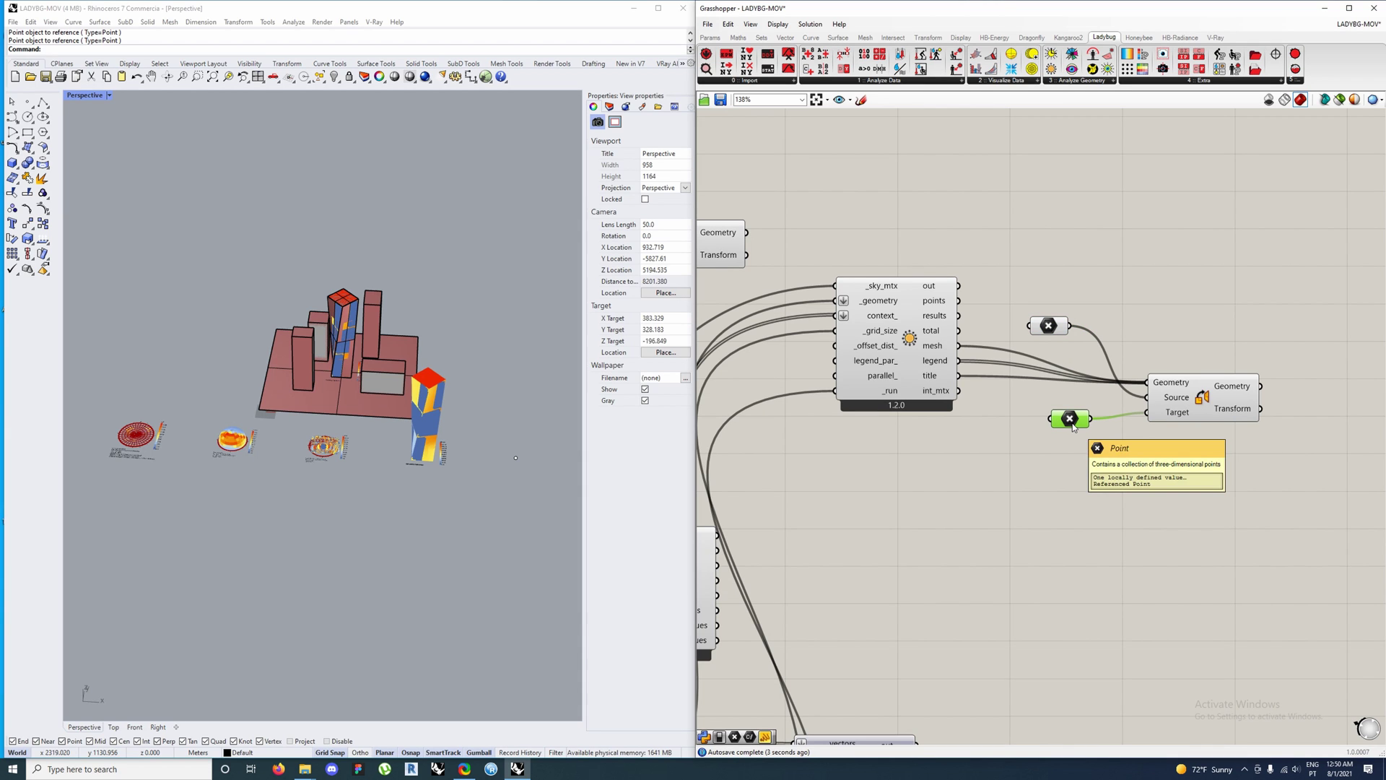
pyautogui.rightClick(1072, 422)
pyautogui.click(1105, 569)
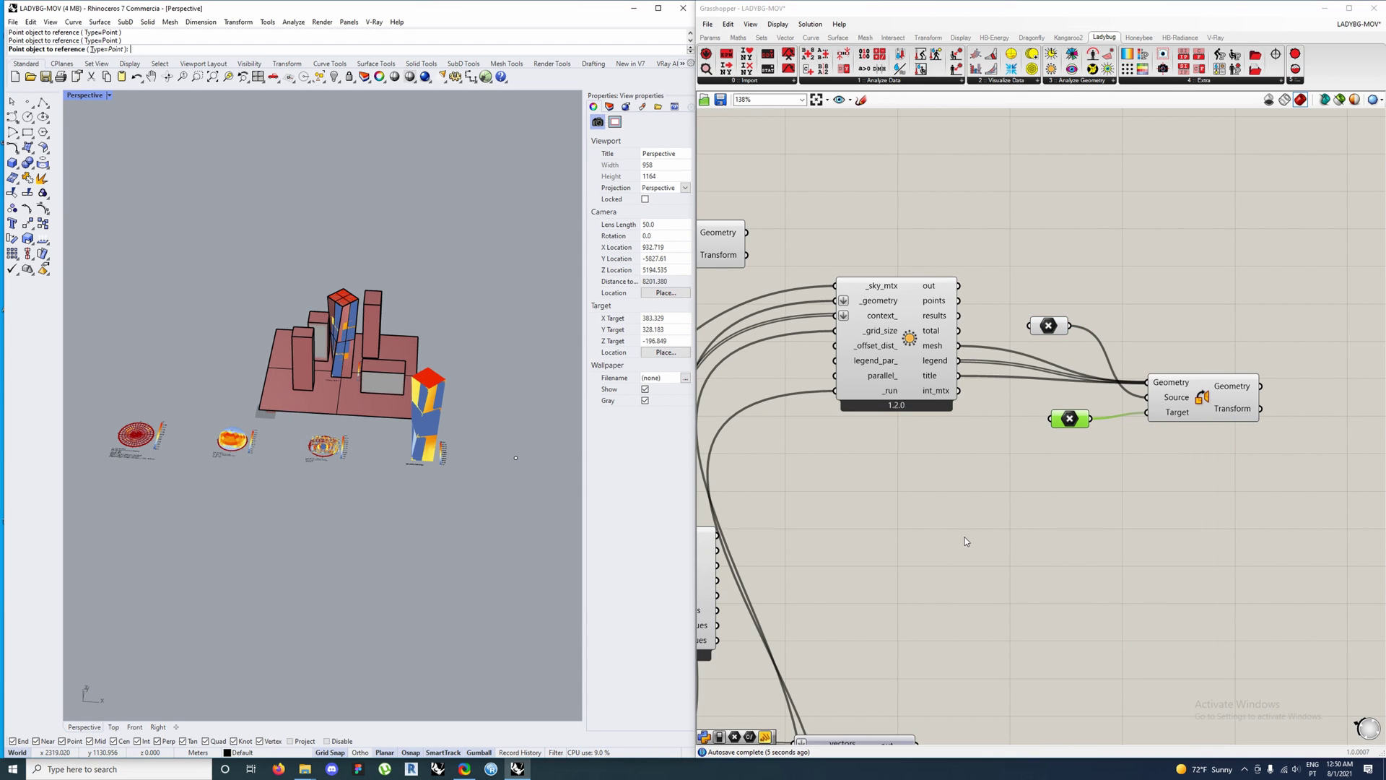
pyautogui.click(515, 458)
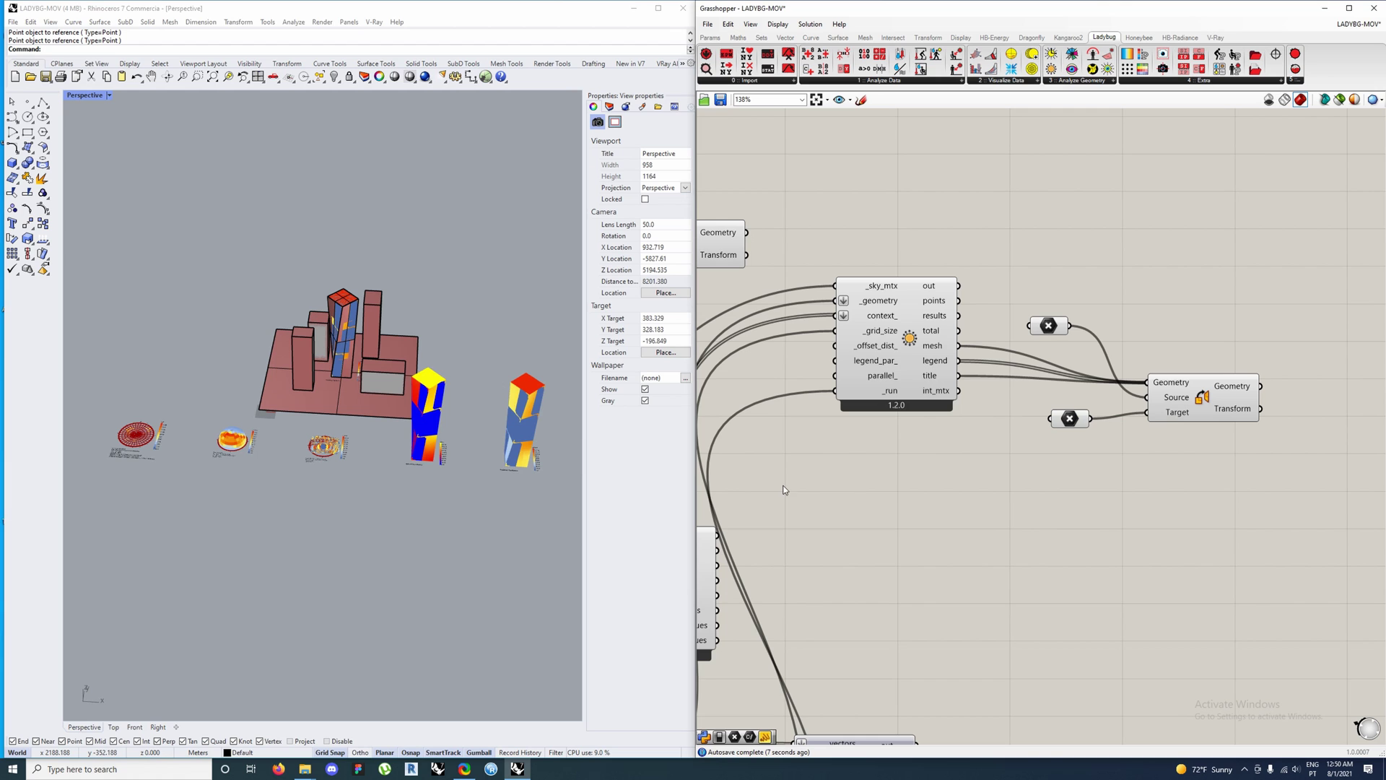
# Step: Turn off the preview of the LB Incident Radiation component and check the oriented result towers beside the model in Rhino
pyautogui.scroll(-5, 807, 339)
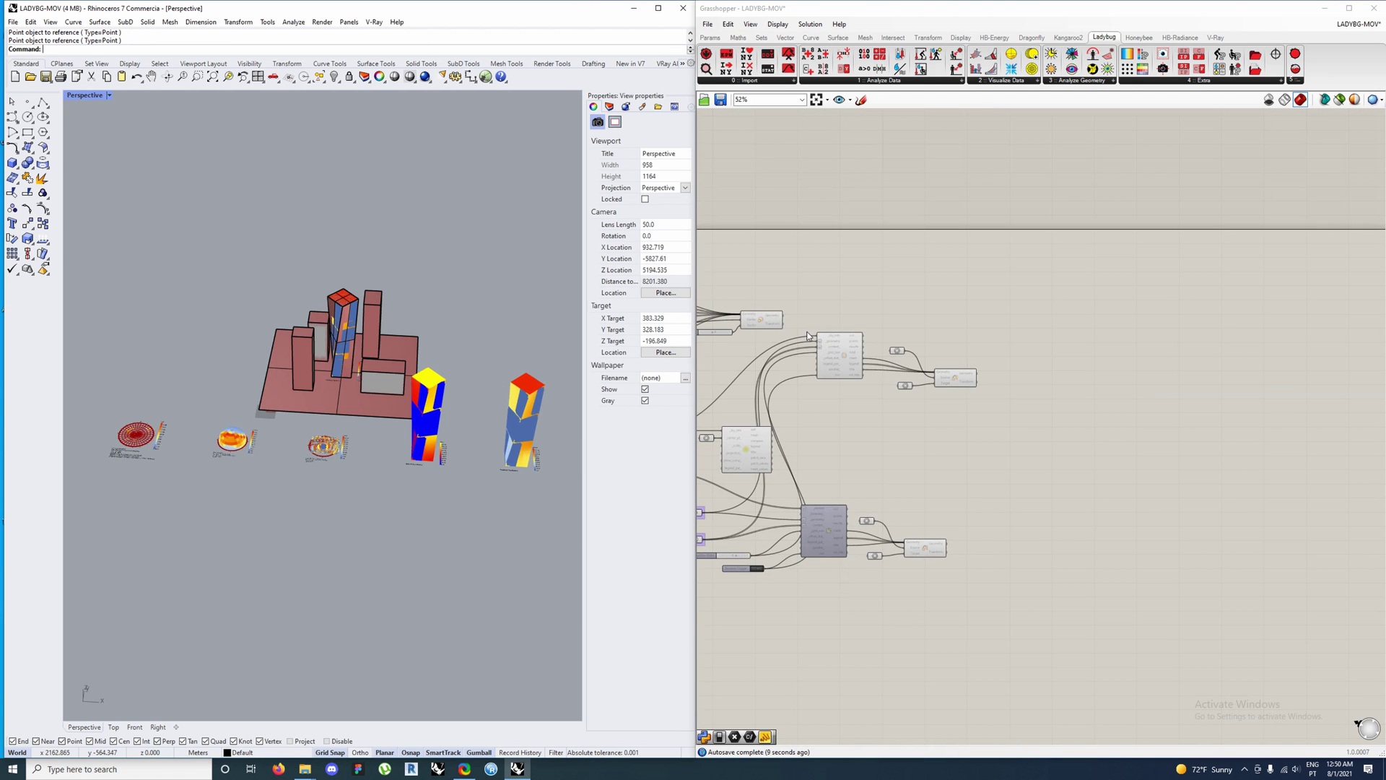
pyautogui.click(767, 276)
pyautogui.scroll(3, 832, 342)
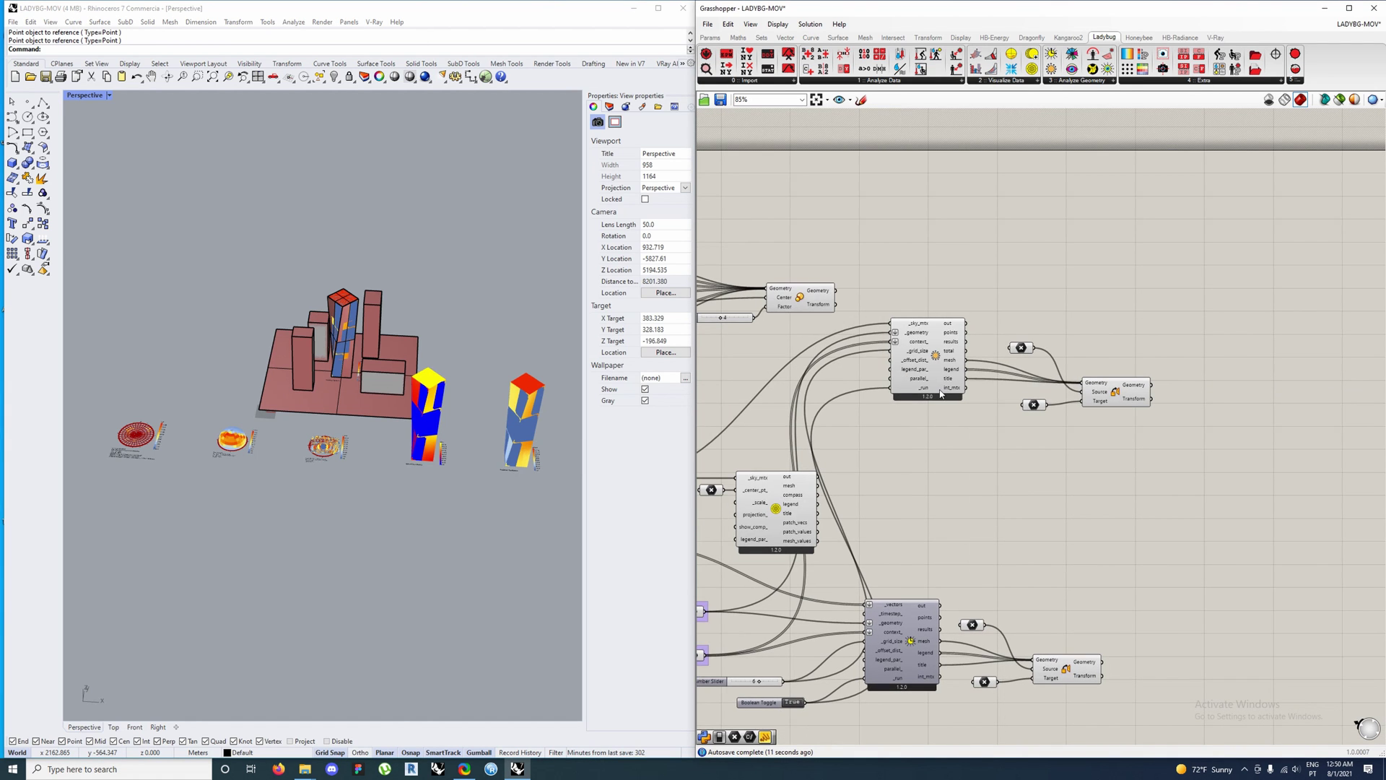
pyautogui.click(928, 390)
pyautogui.click(929, 408)
pyautogui.moveTo(346, 472); pyautogui.dragTo(377, 462, button='right')
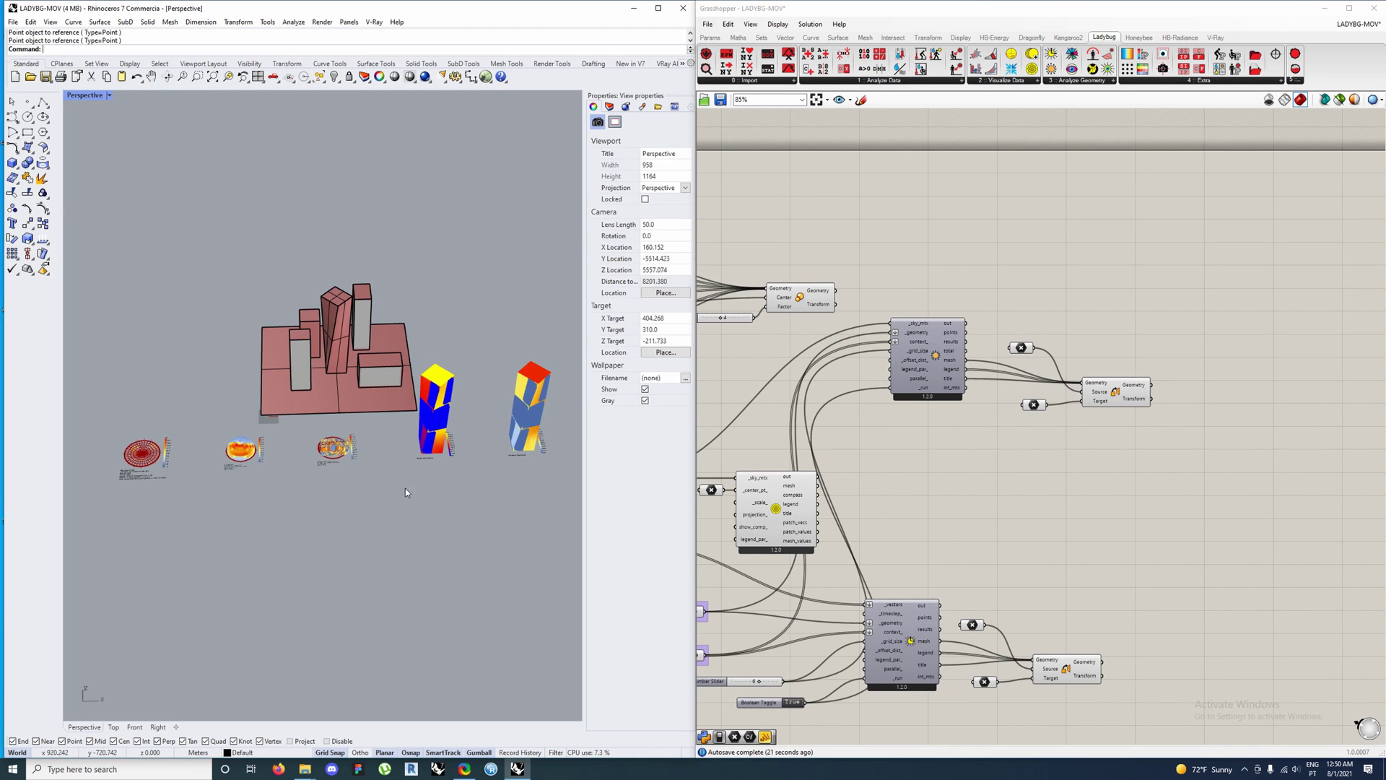
pyautogui.moveTo(405, 488); pyautogui.dragTo(399, 498, button='right')
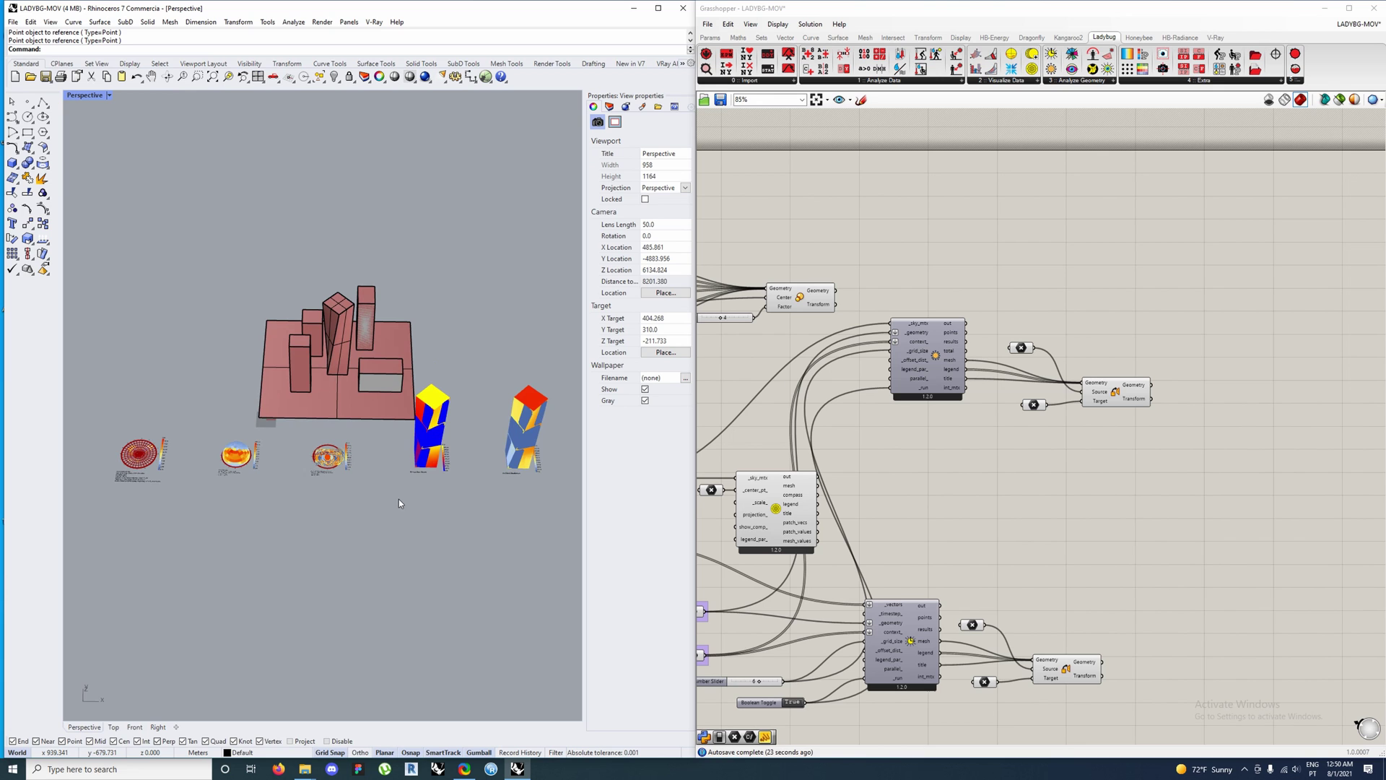